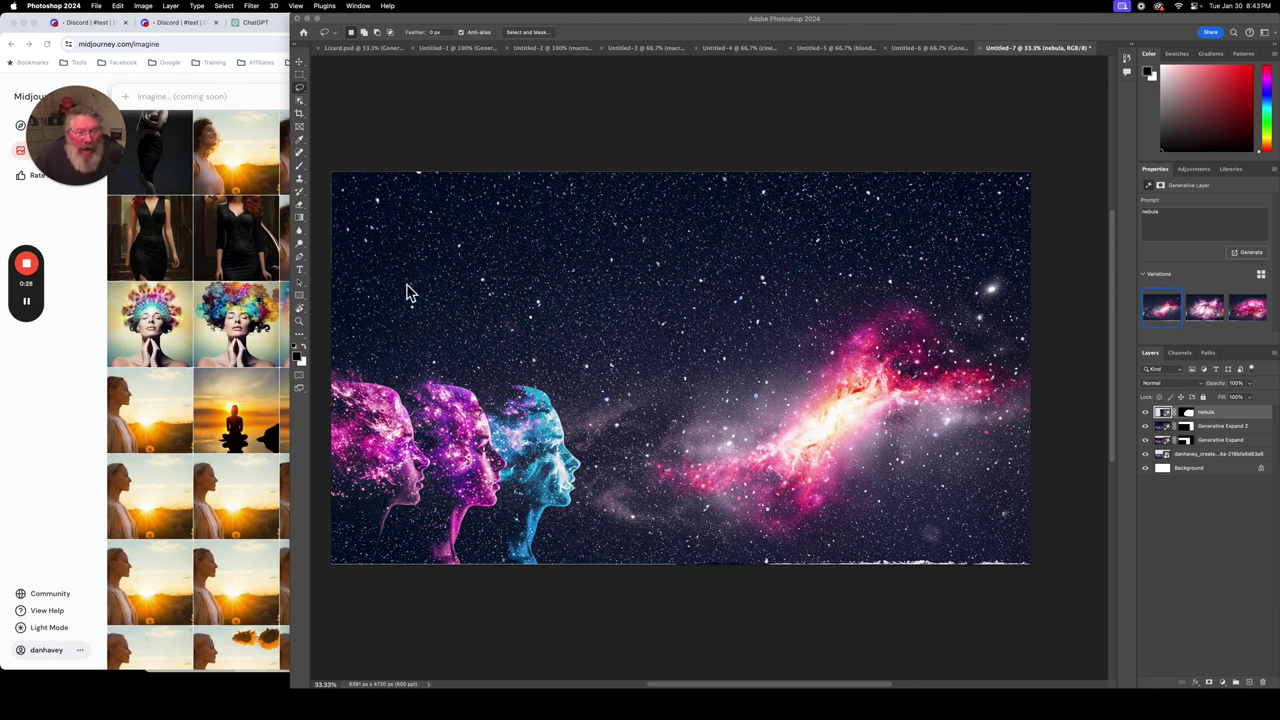
Bring the Midjourney My Images gallery in Chrome in front of Photoshop.
left_click(67, 396)
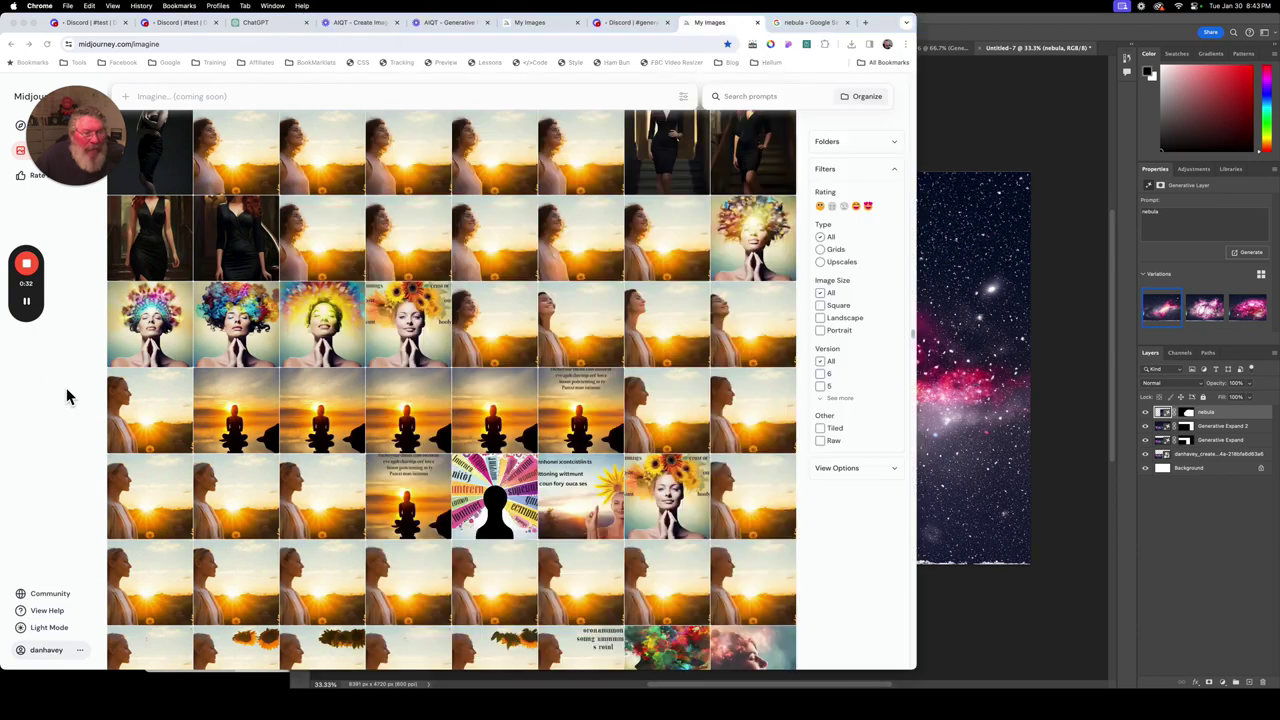
Find the purple cosmic-faces image in the gallery and open its original Midjourney Bot post in Discord.
left_click_drag(92, 178, 77, 429)
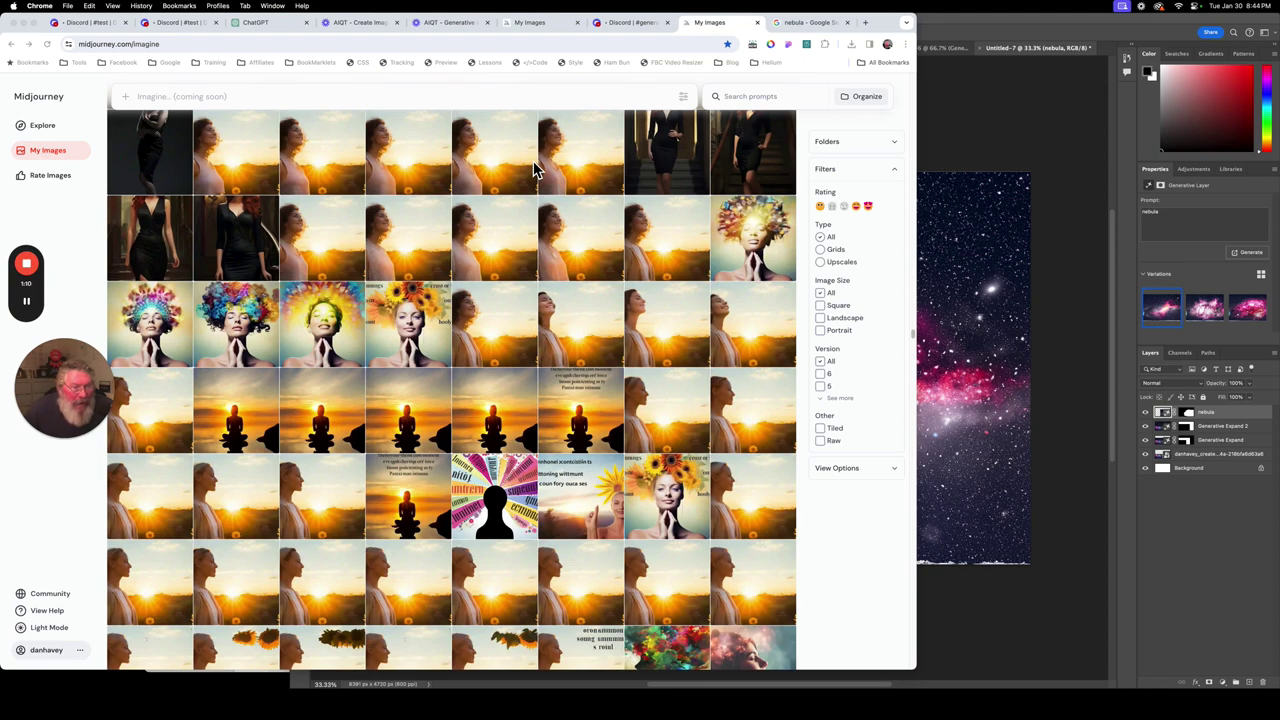
scroll(550, 408, "down", 5)
scroll(550, 405, "down", 3)
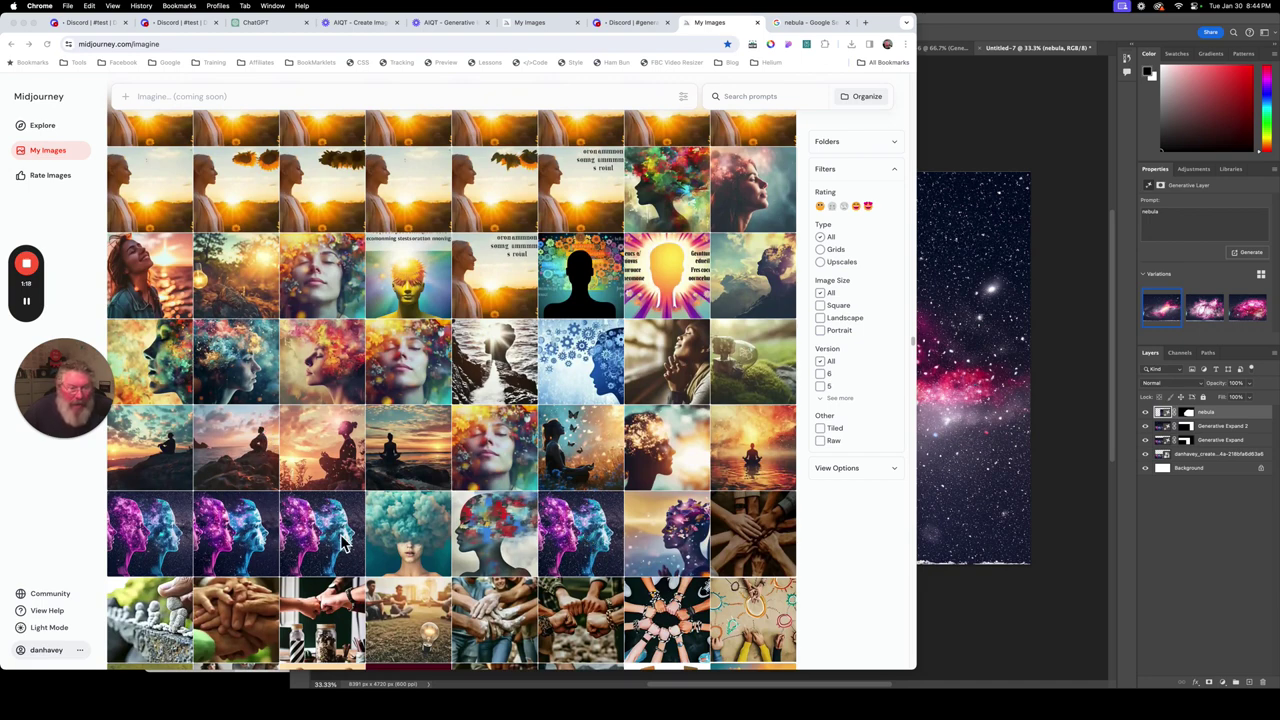
left_click(589, 545)
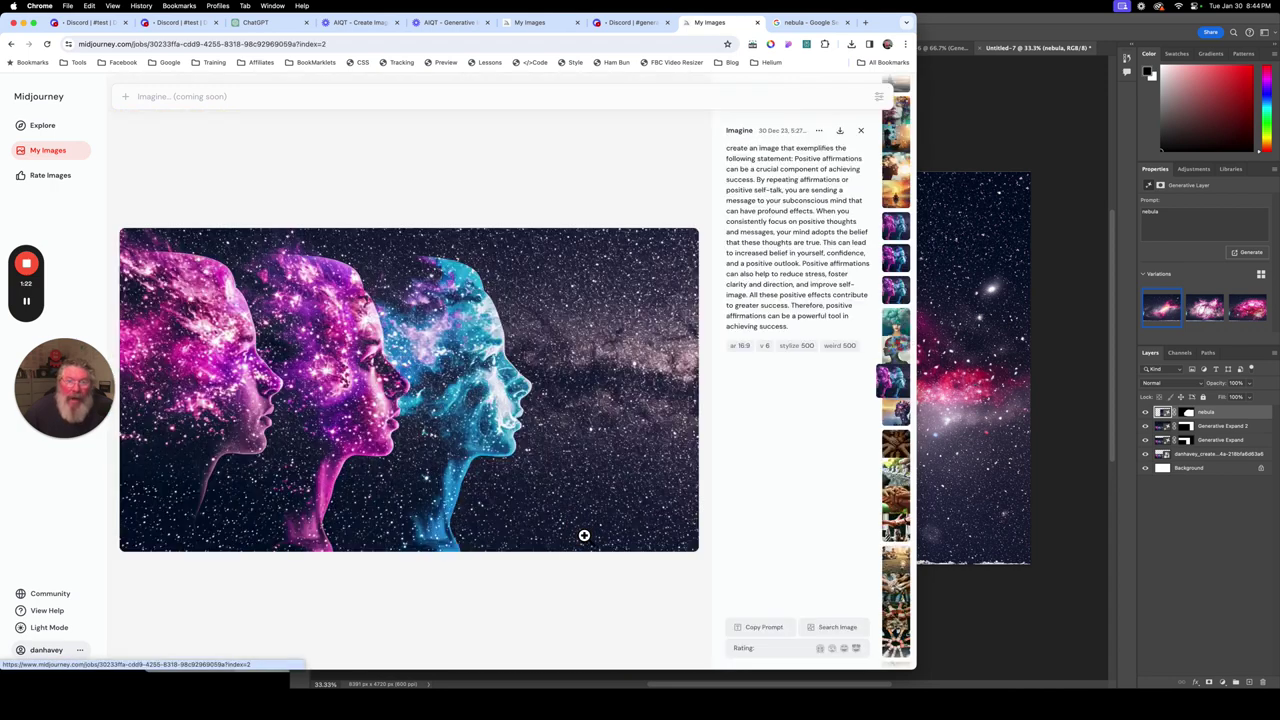
left_click(824, 134)
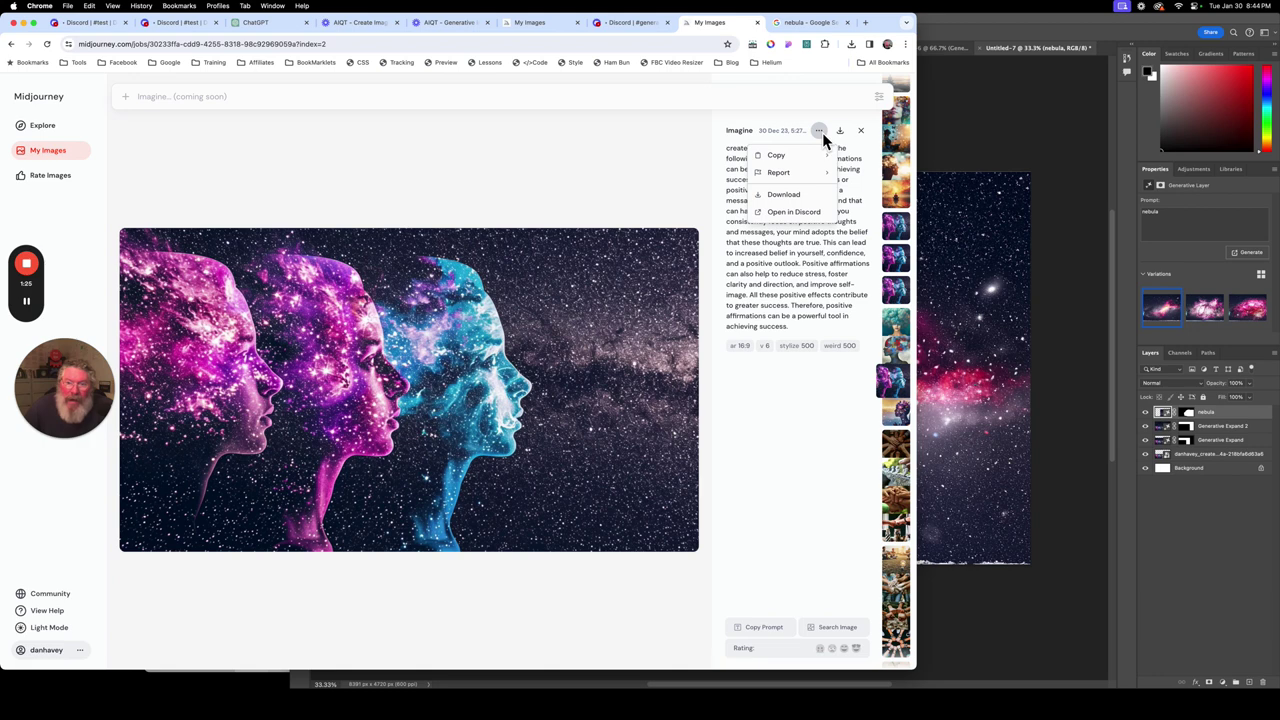
left_click(805, 218)
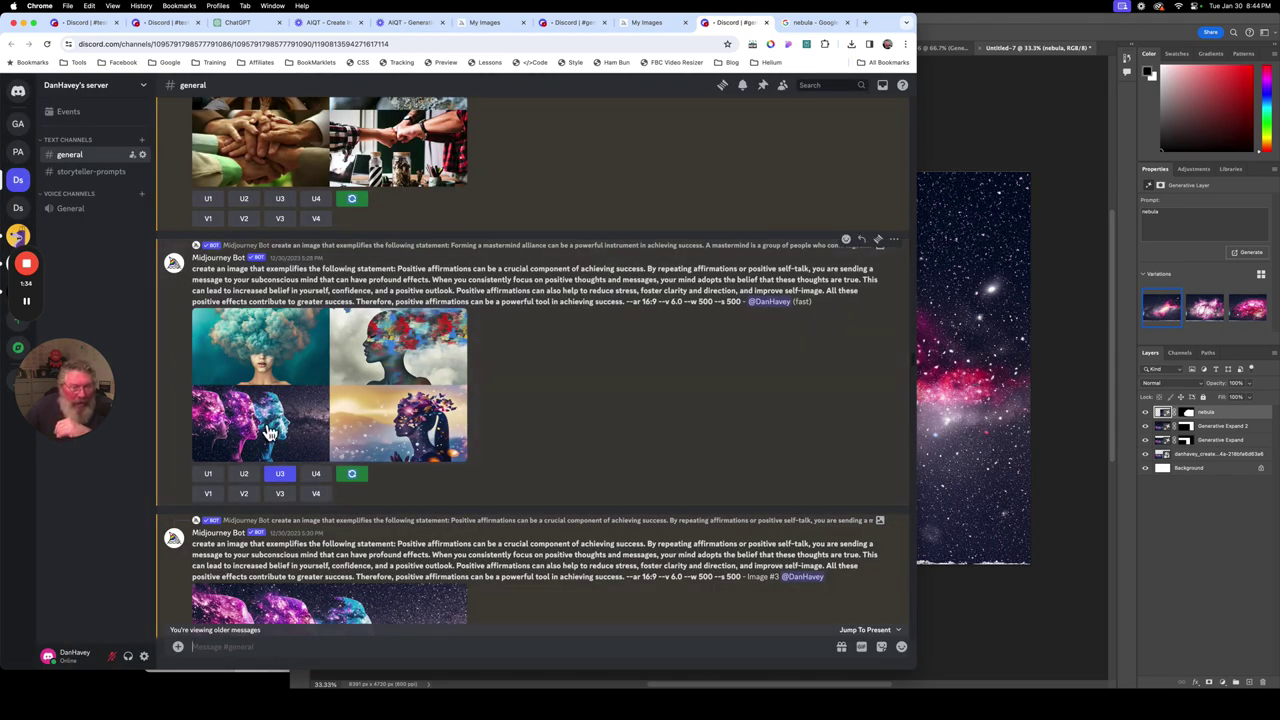
scroll(552, 414, "down", 5)
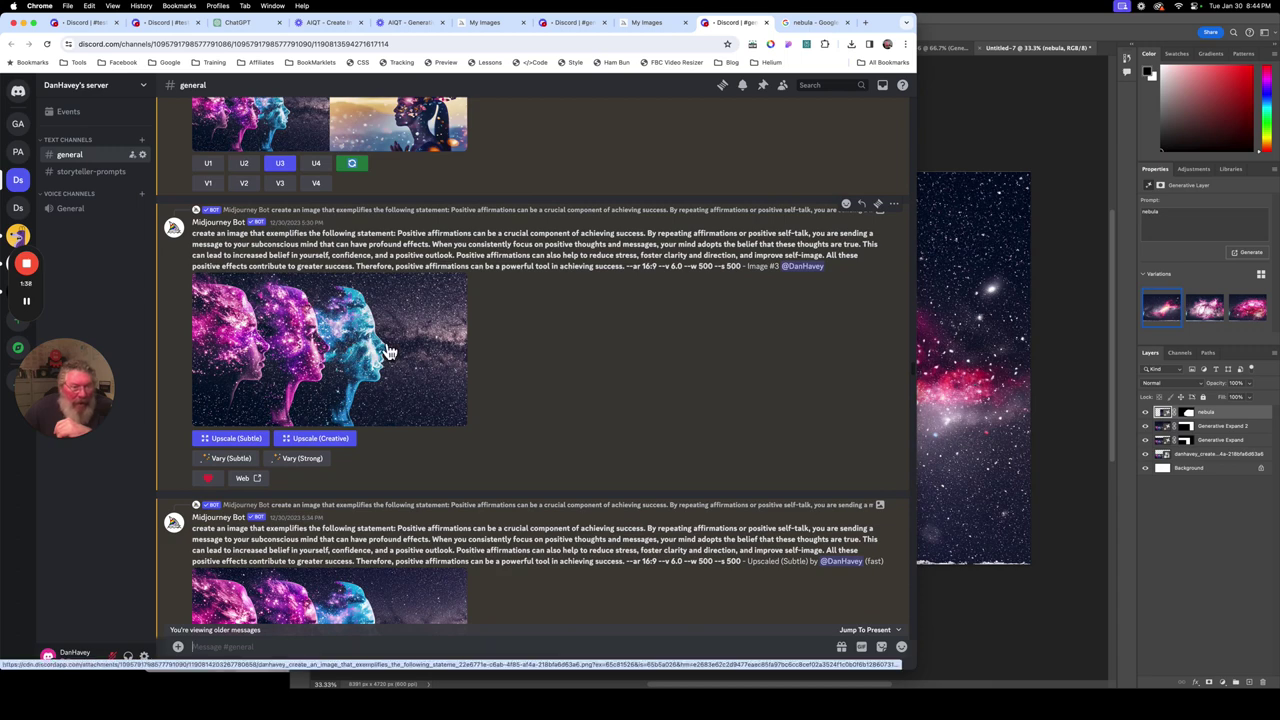
scroll(385, 350, "down", 3)
scroll(397, 497, "down", 5)
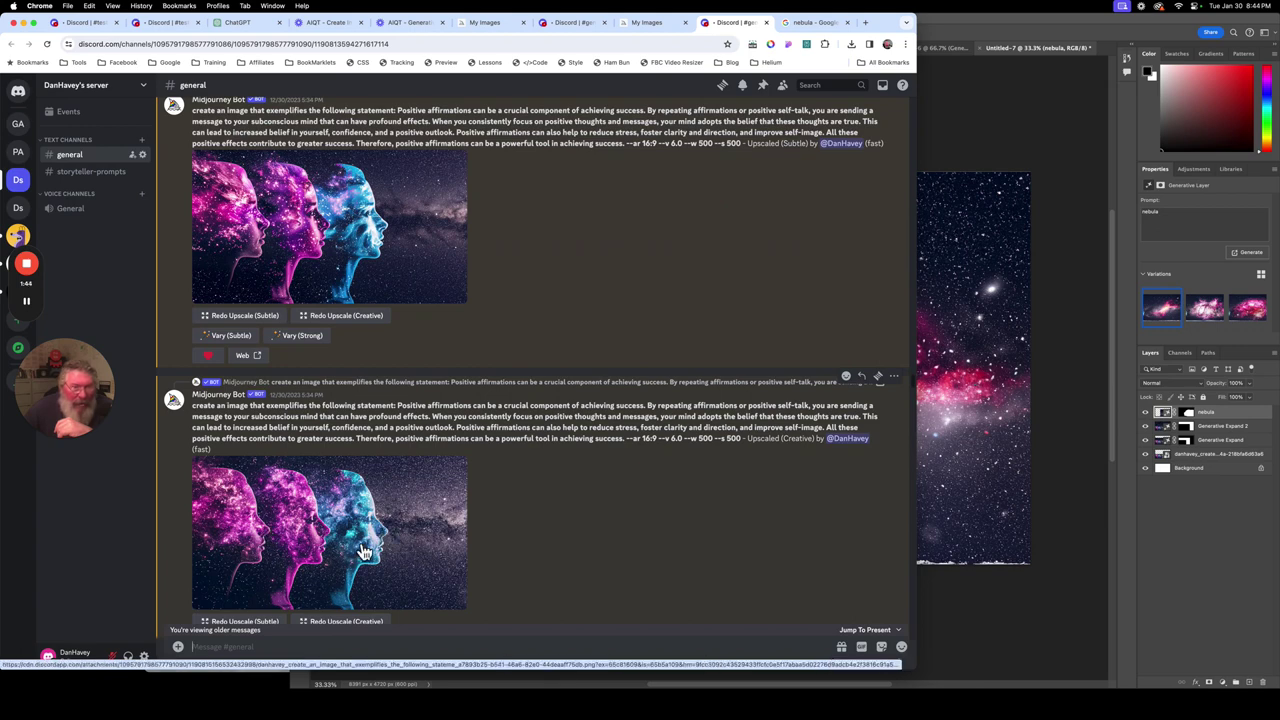
scroll(380, 335, "up", 1)
scroll(340, 310, "up", 4)
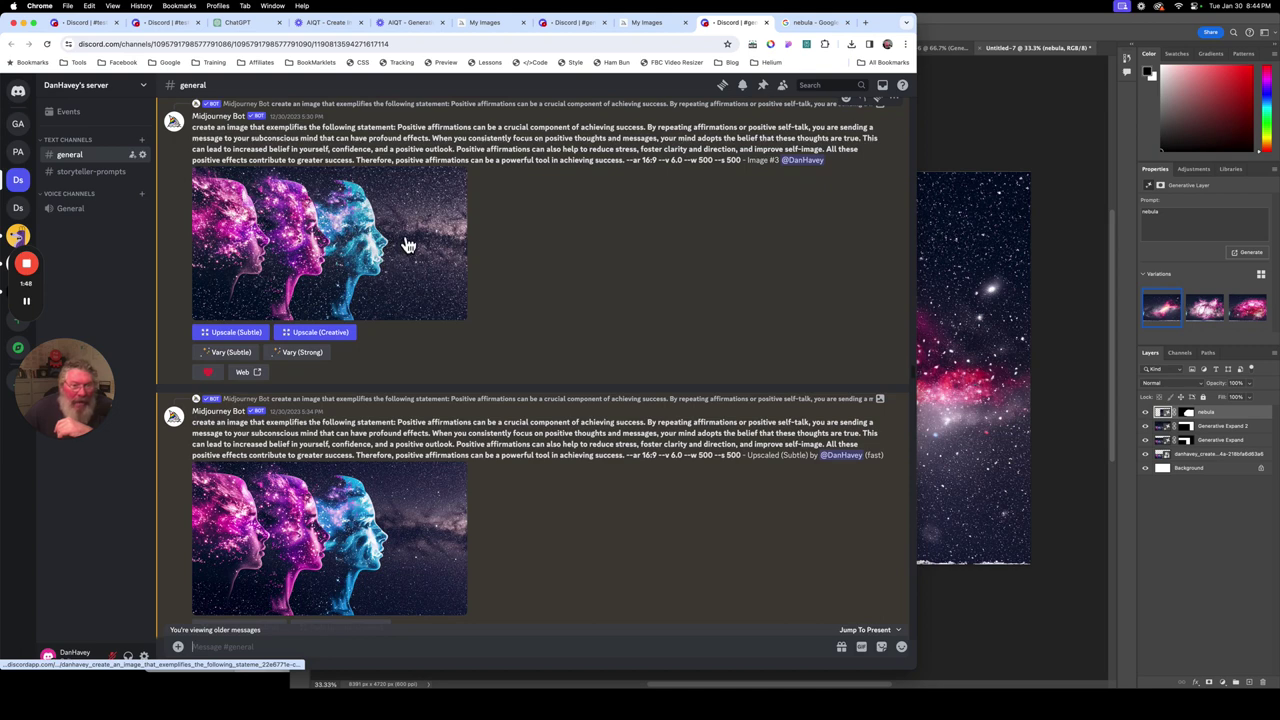
scroll(436, 347, "down", 1)
scroll(436, 347, "up", 1)
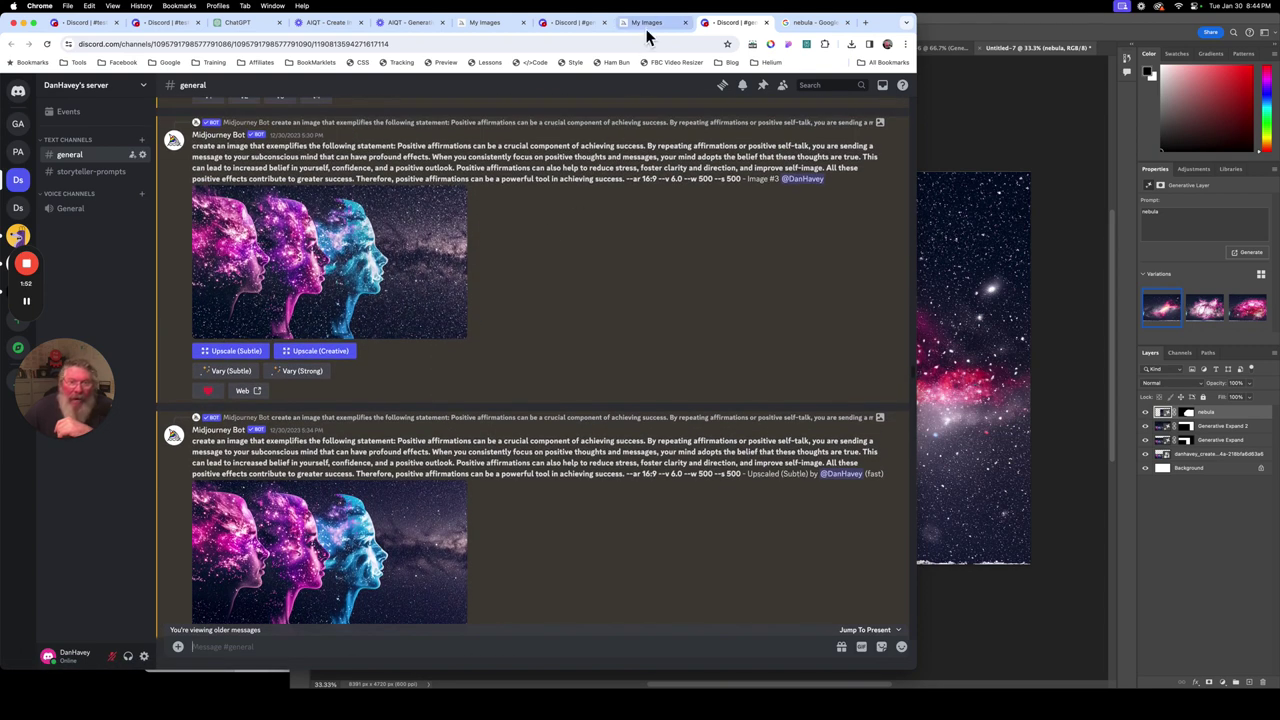
Return to the Midjourney cosmic-faces detail page, then bring the Photoshop starfield document forward.
left_click(646, 23)
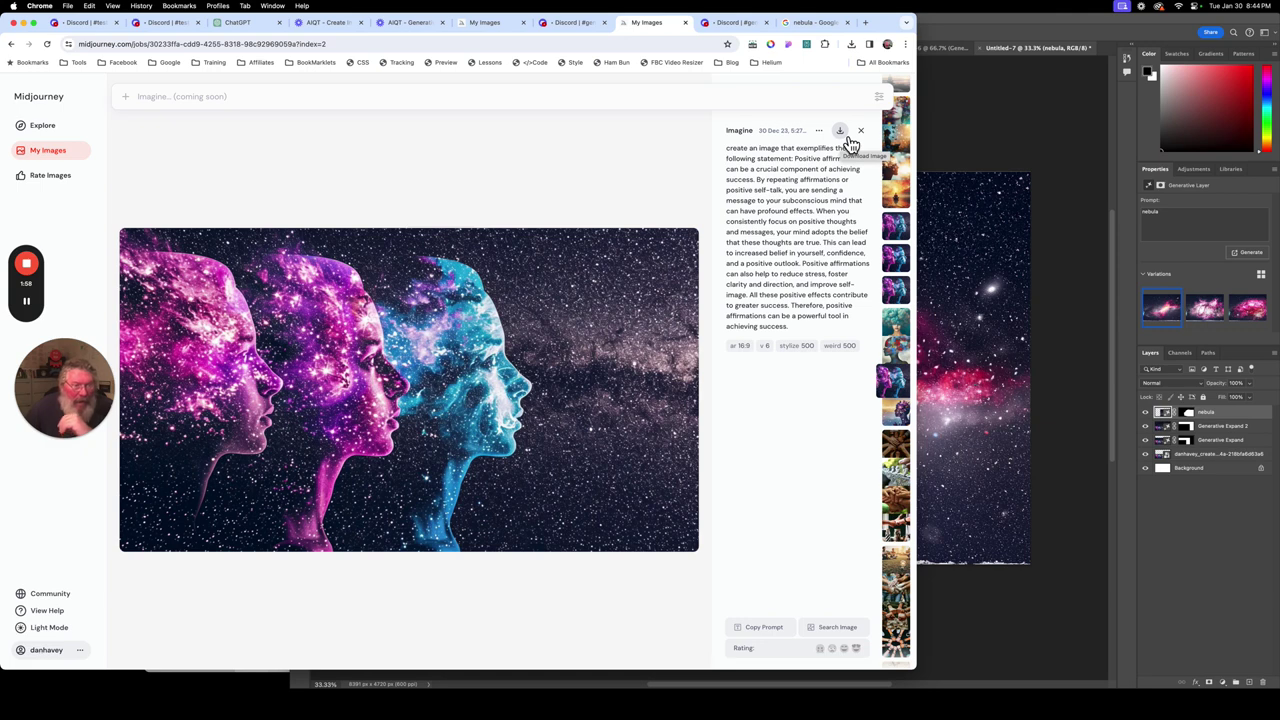
left_click(1018, 115)
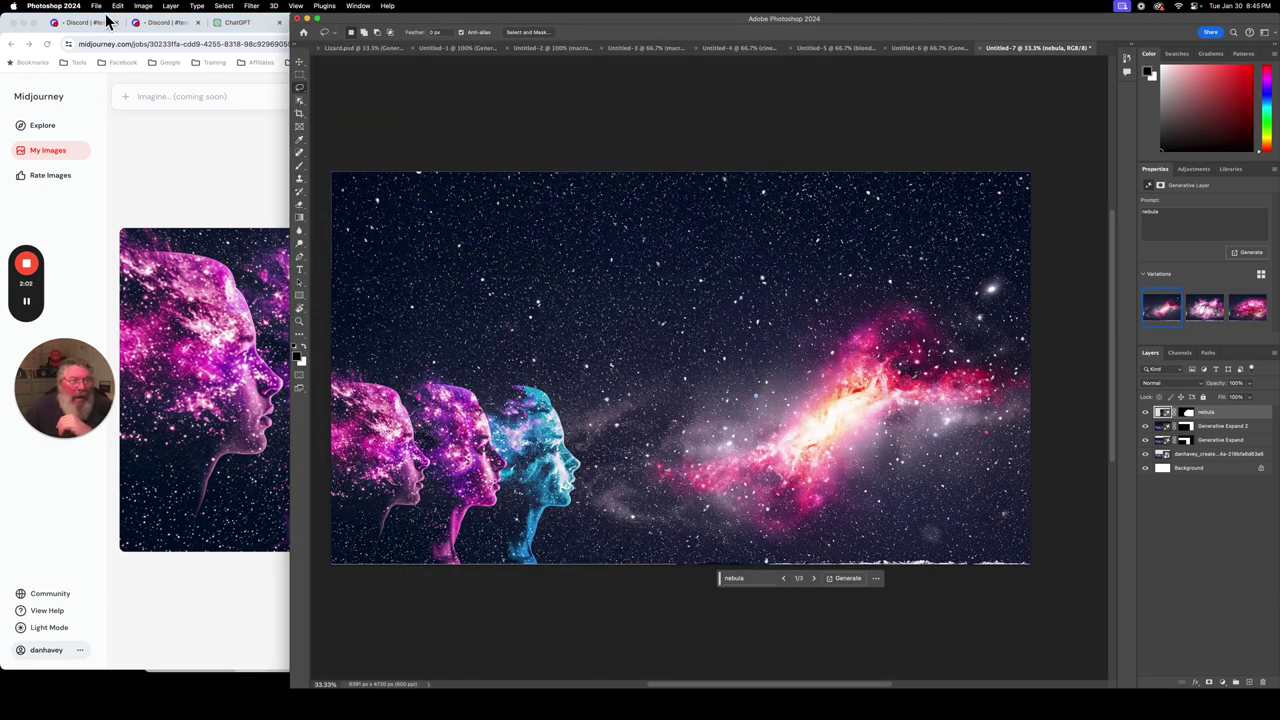
Create a new 7×5 in, 600 ppi document from File > New.
left_click(96, 6)
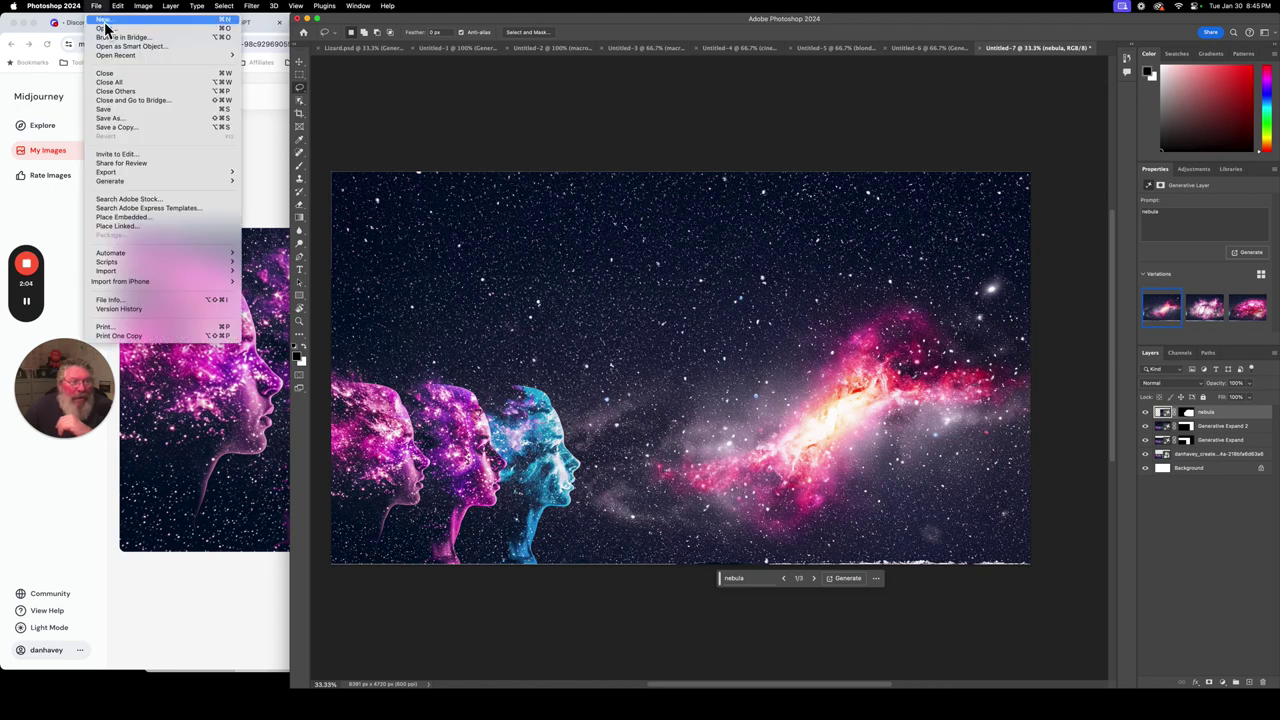
left_click(107, 30)
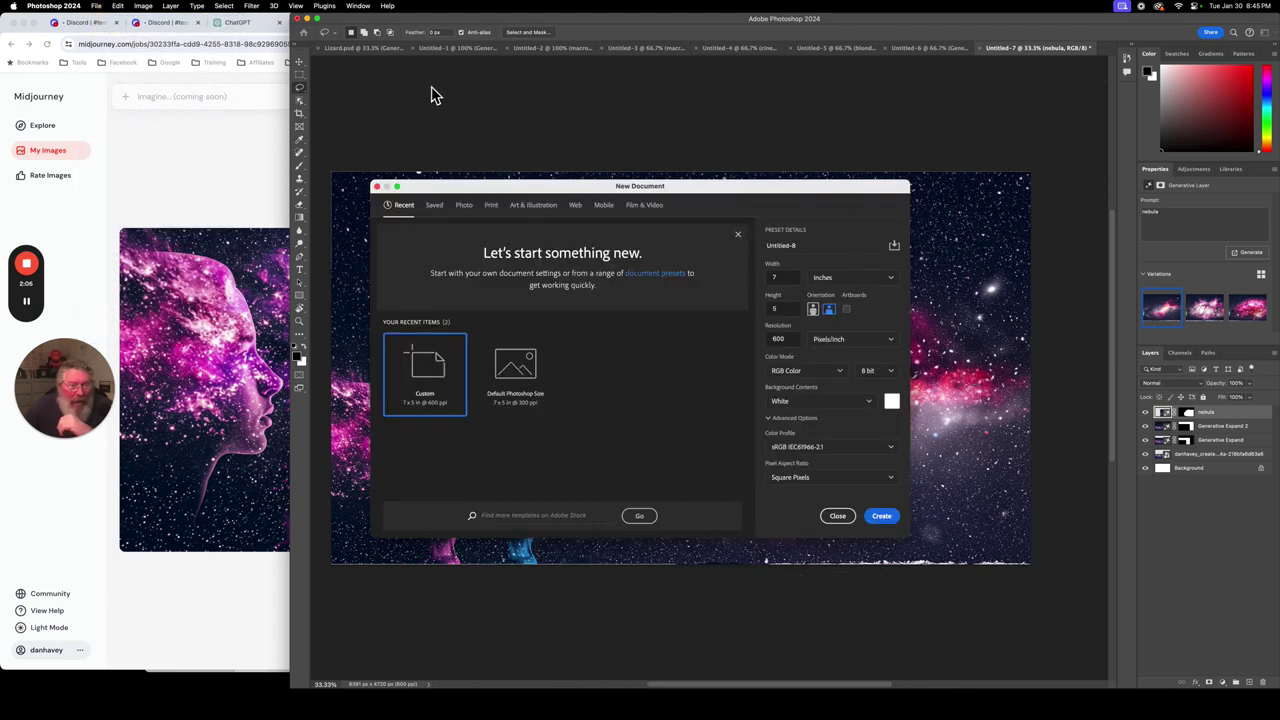
left_click(892, 526)
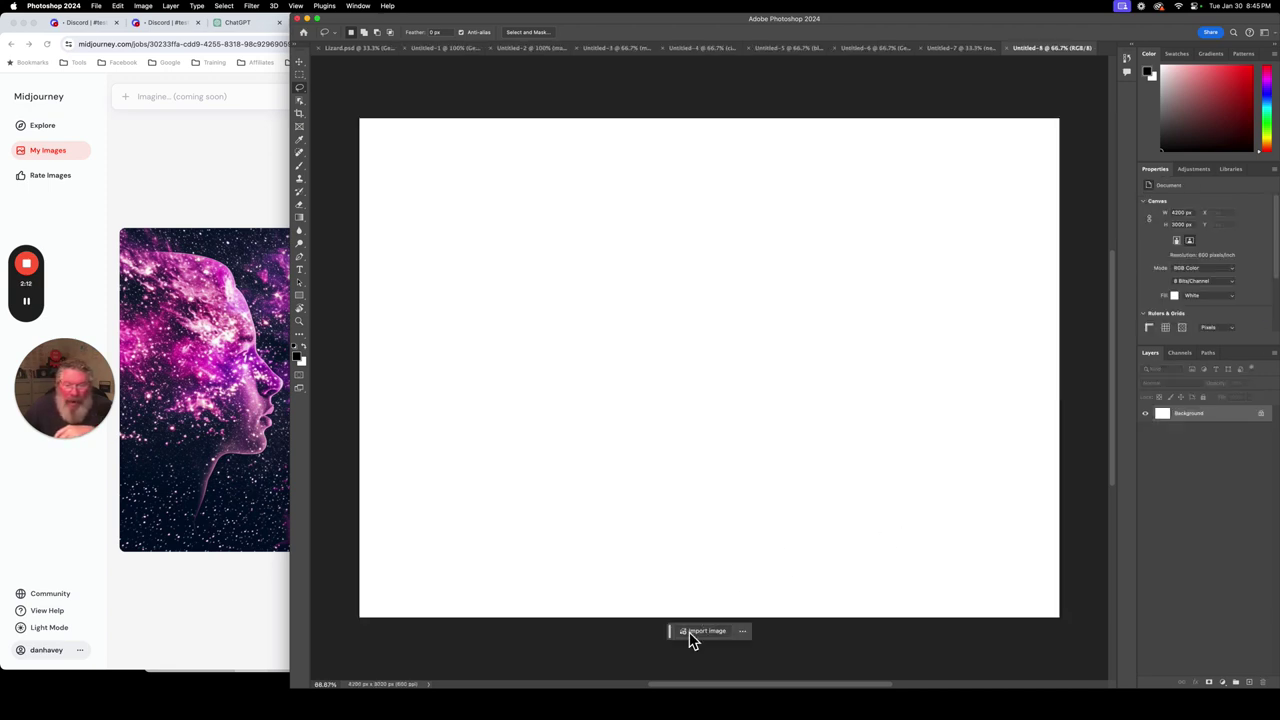
Place the downloaded cosmic-faces image across the canvas and commit the transform.
left_click(690, 633)
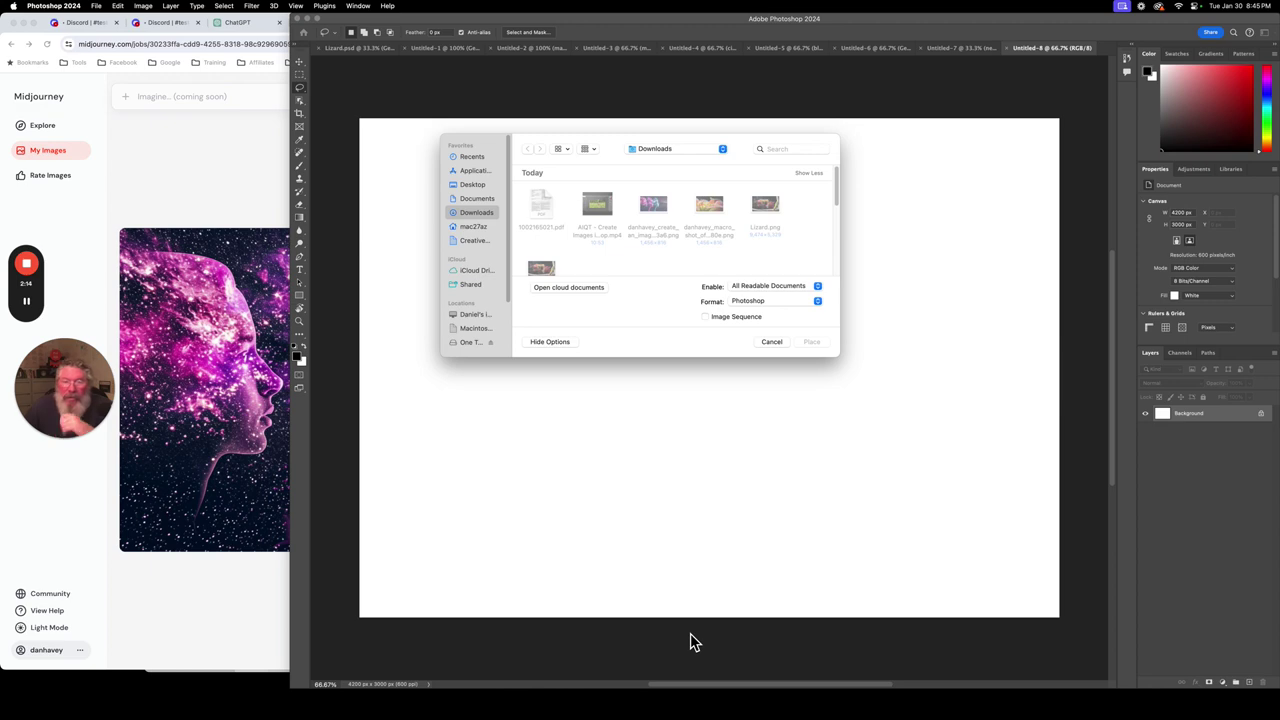
double_click(660, 207)
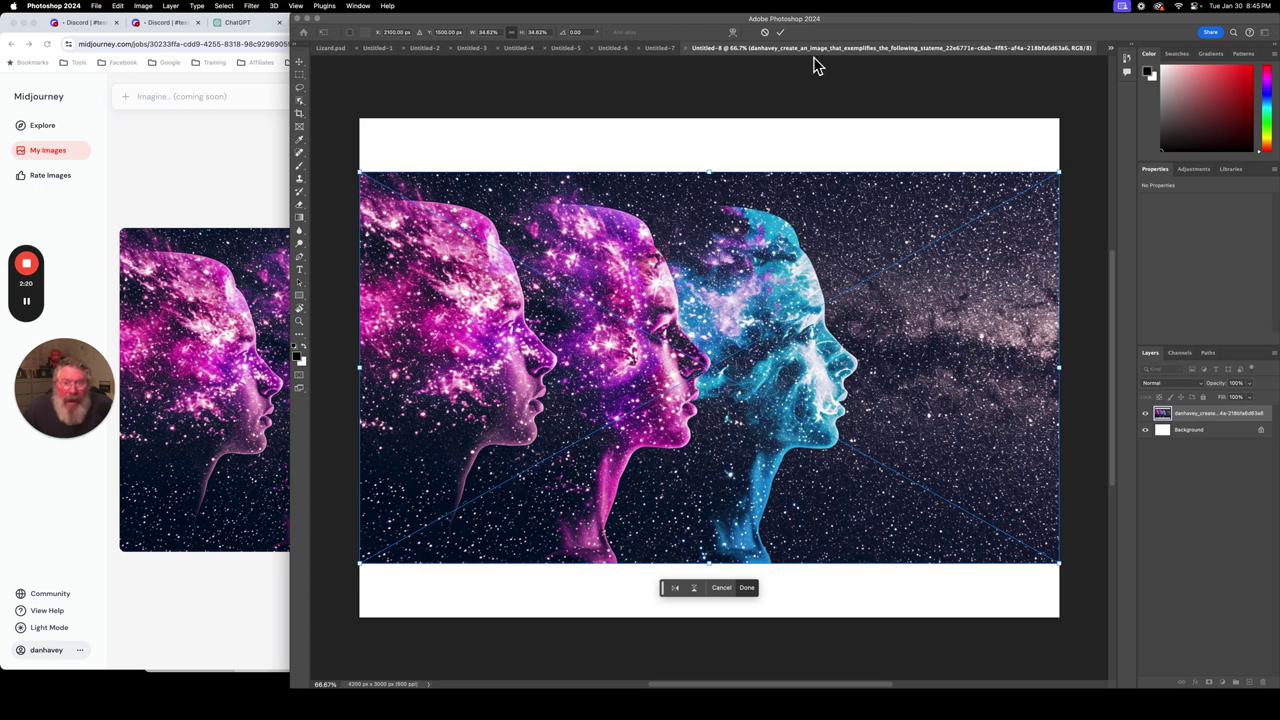
left_click(783, 33)
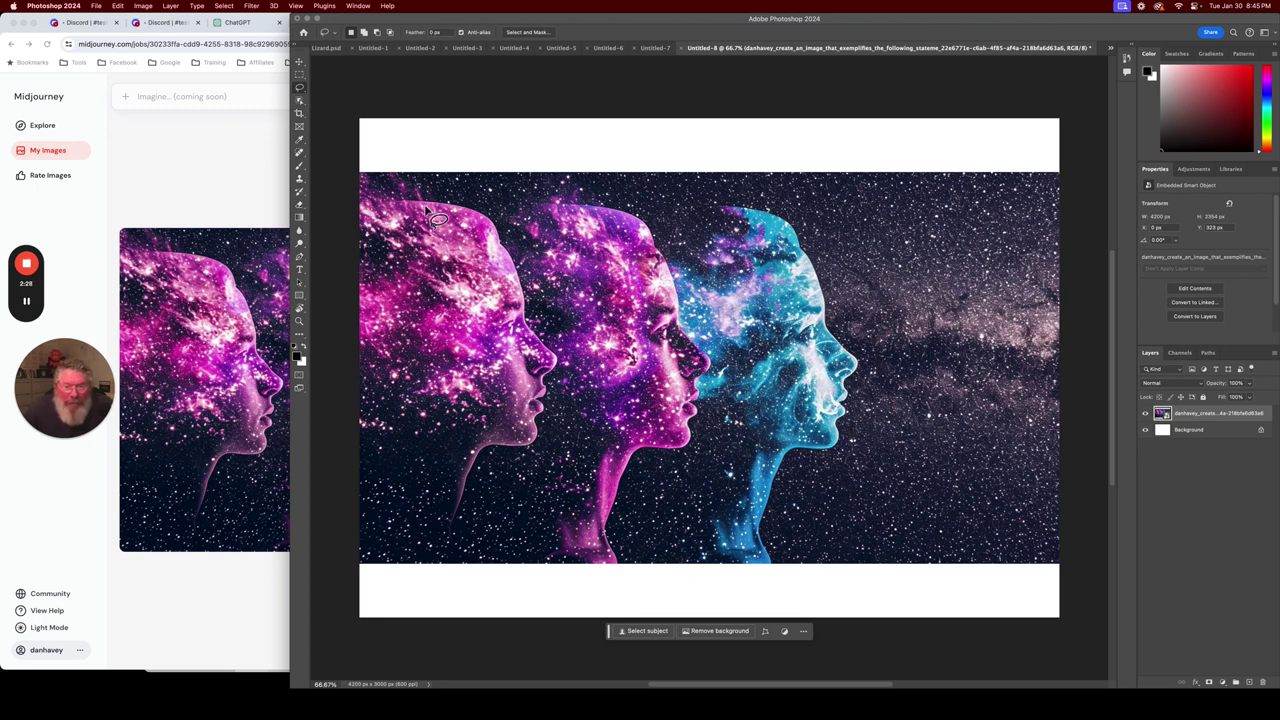
Enlarge the canvas up and right with the Crop tool and start Generative Expand.
left_click(299, 114)
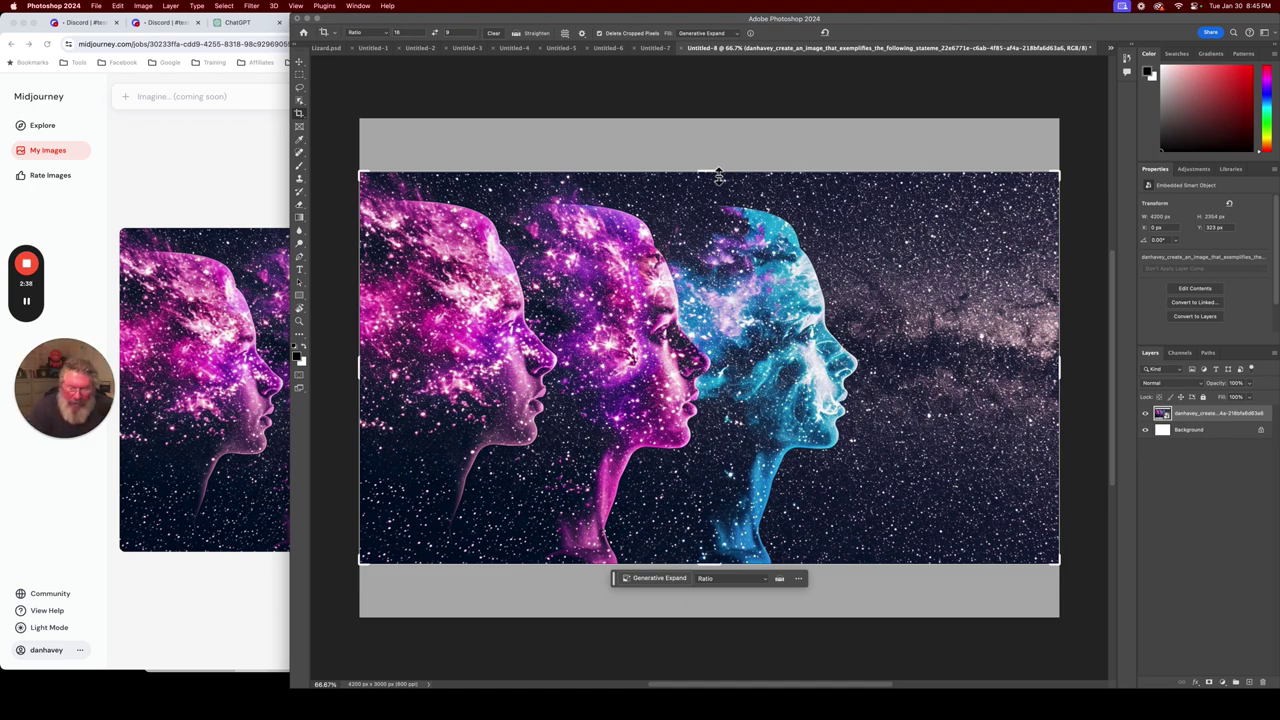
key("super+minus")
key("super+minus")
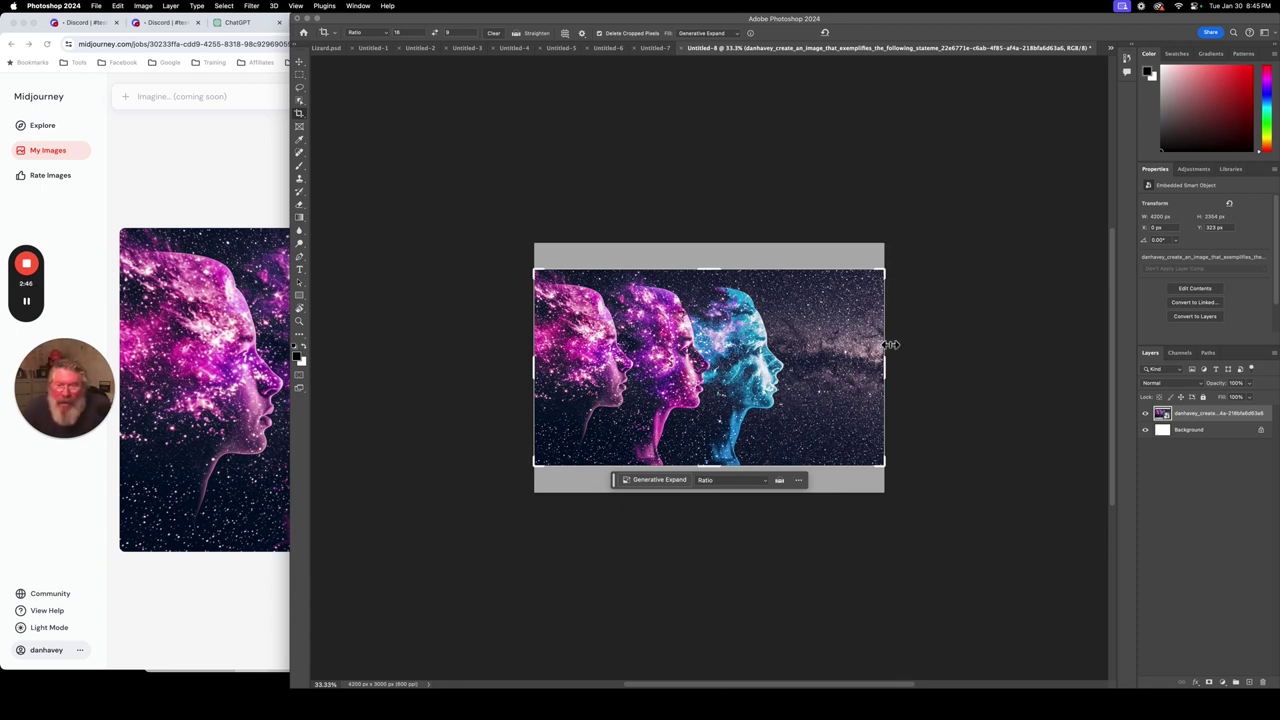
mouse_move(887, 376)
left_mouse_down()
mouse_move(973, 380)
mouse_move(899, 363)
left_mouse_up()
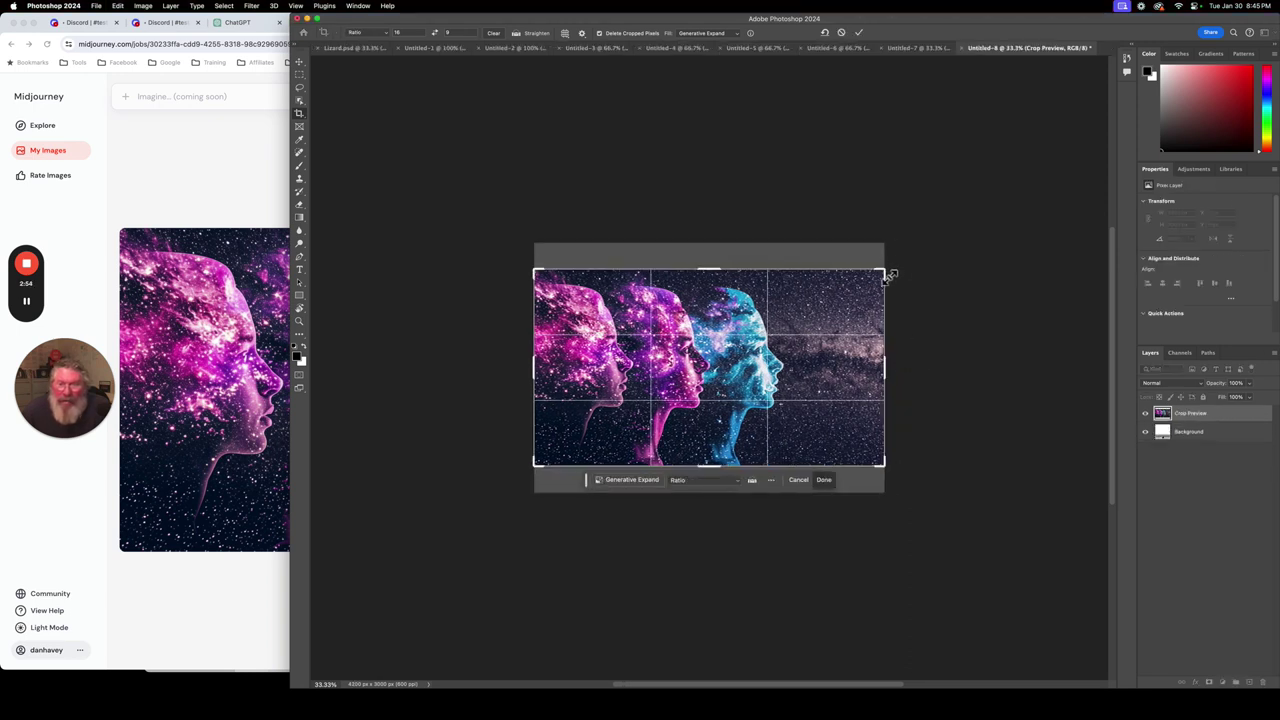
left_click_drag(889, 275, 1088, 185)
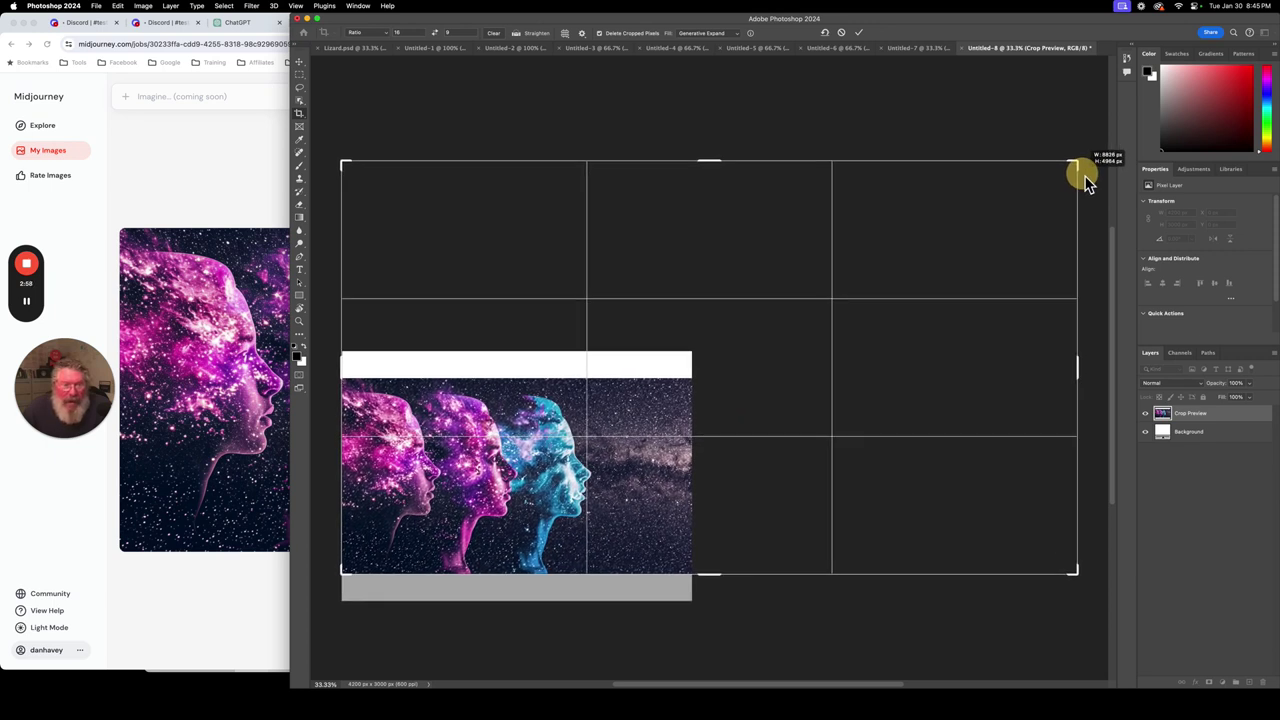
left_click_drag(1087, 180, 1089, 184)
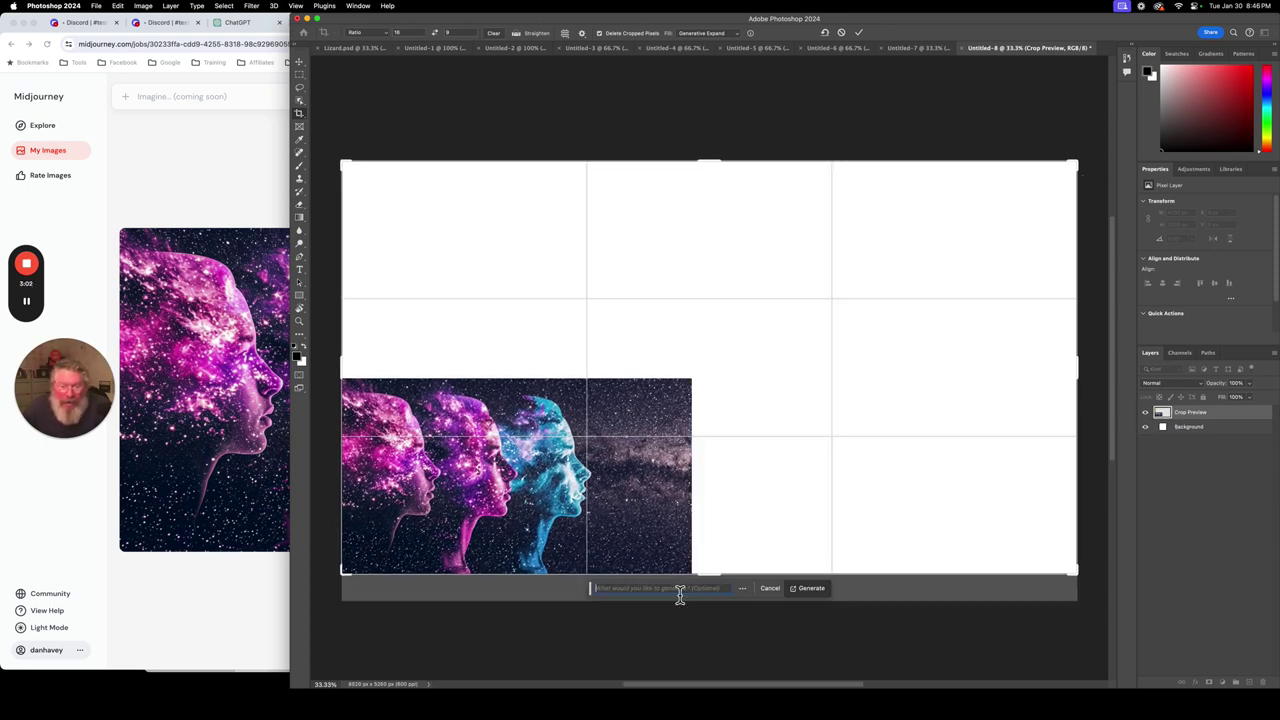
left_click(814, 592)
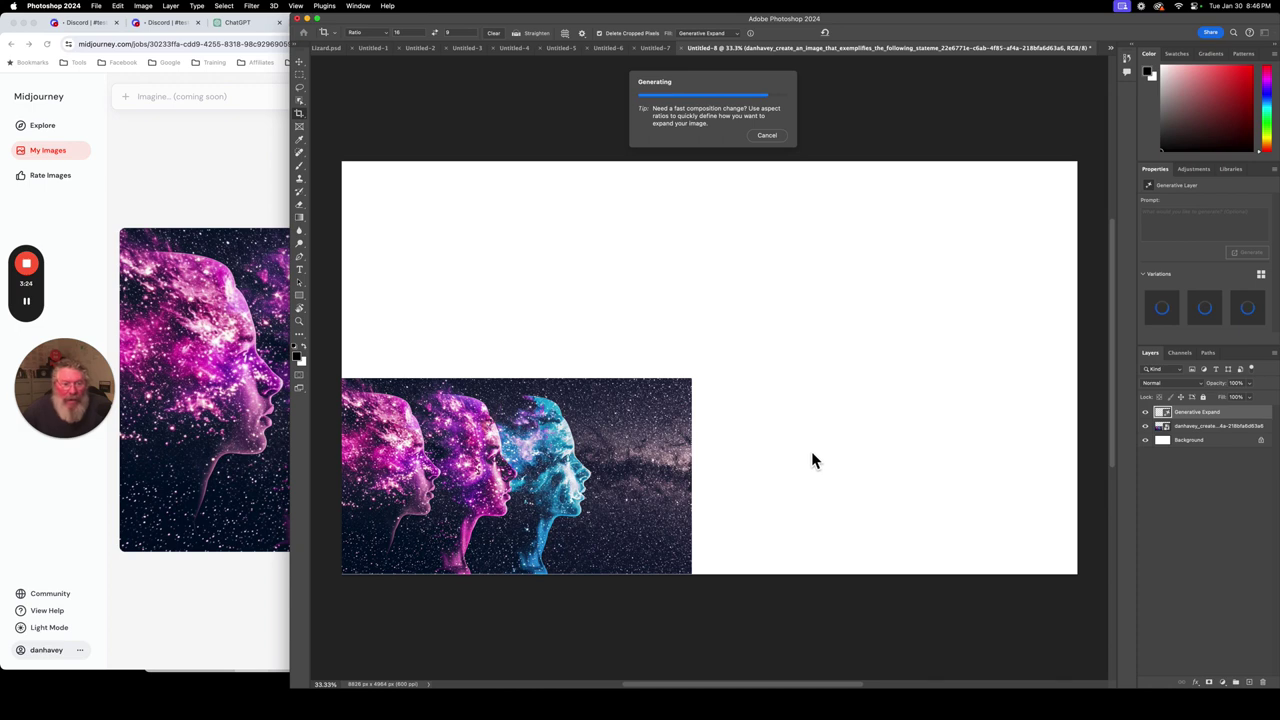
Switch to the earlier Untitled-7 nebula starfield document while generation runs.
mouse_move(30, 320)
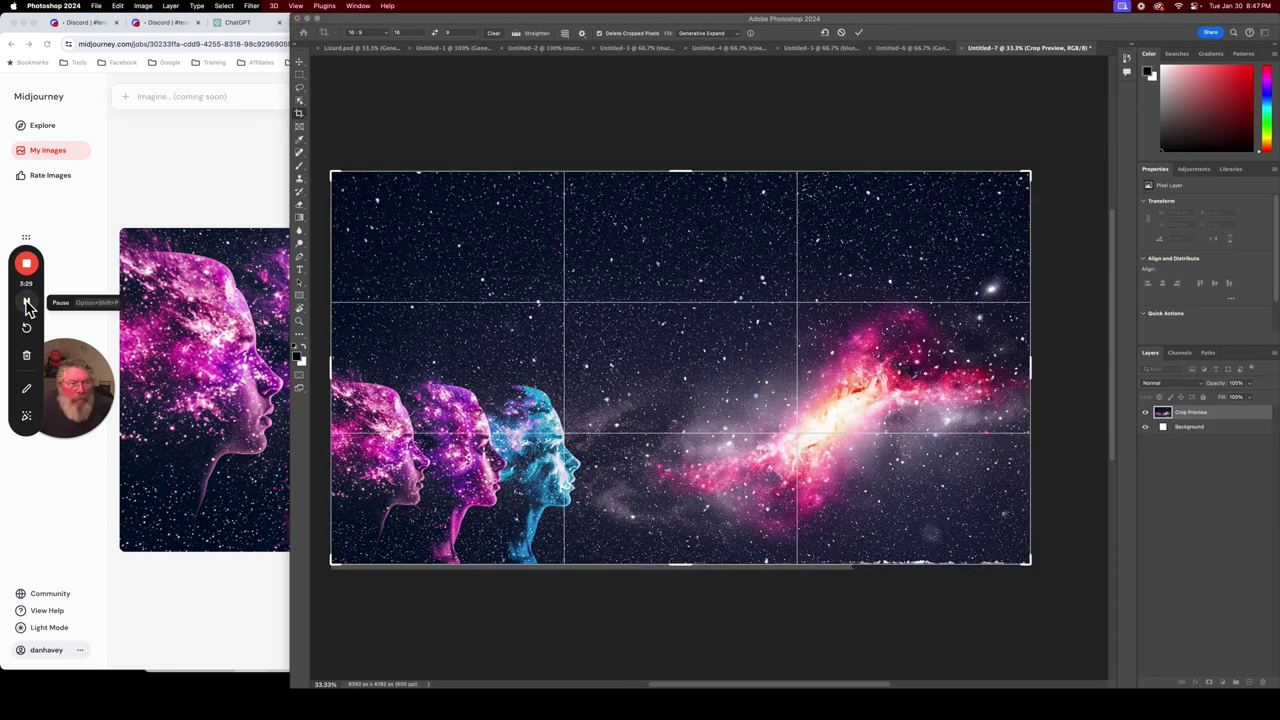
Apply the crop to the starfield document.
left_click(96, 6)
left_click(621, 107)
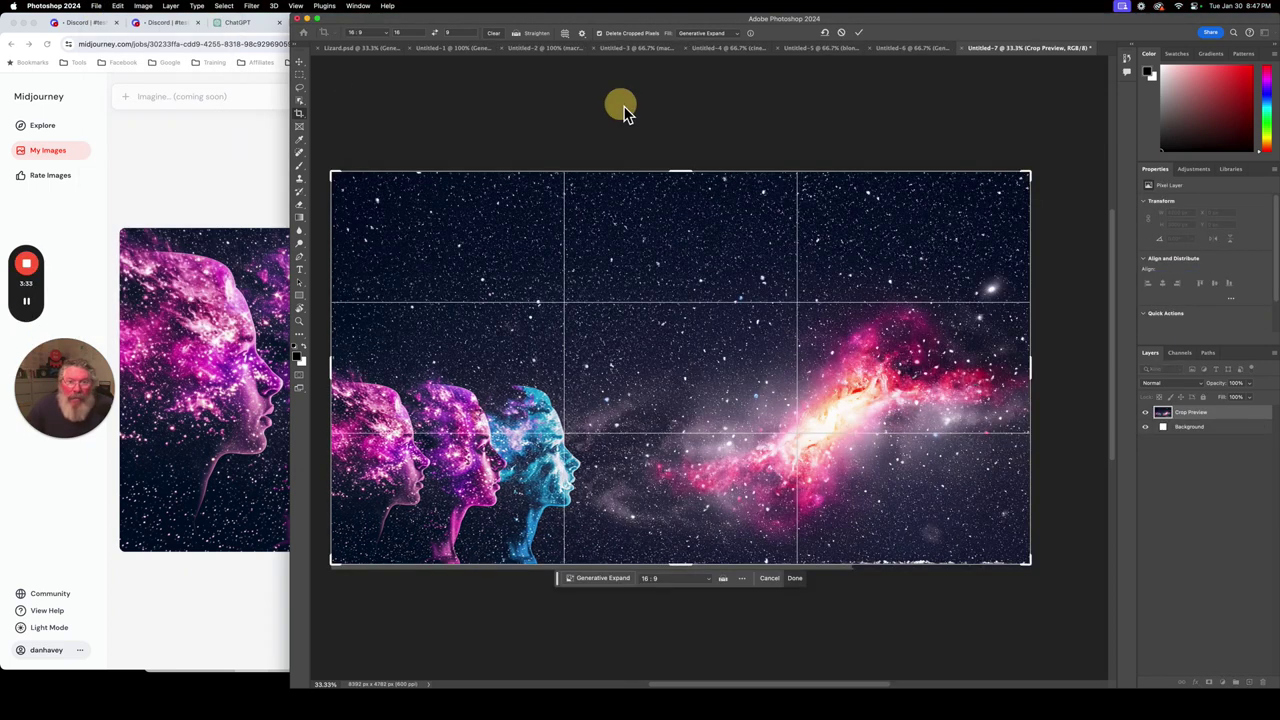
left_click(858, 33)
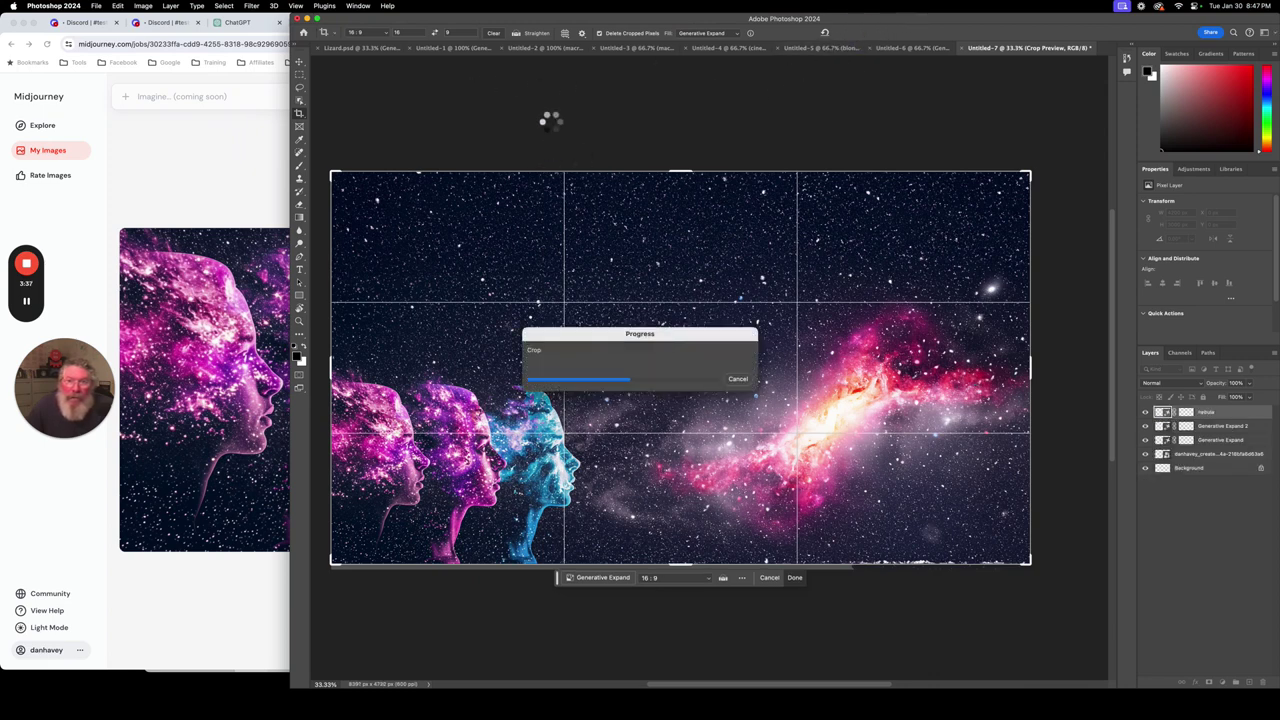
Create a new blank document from the File menu.
left_click(97, 6)
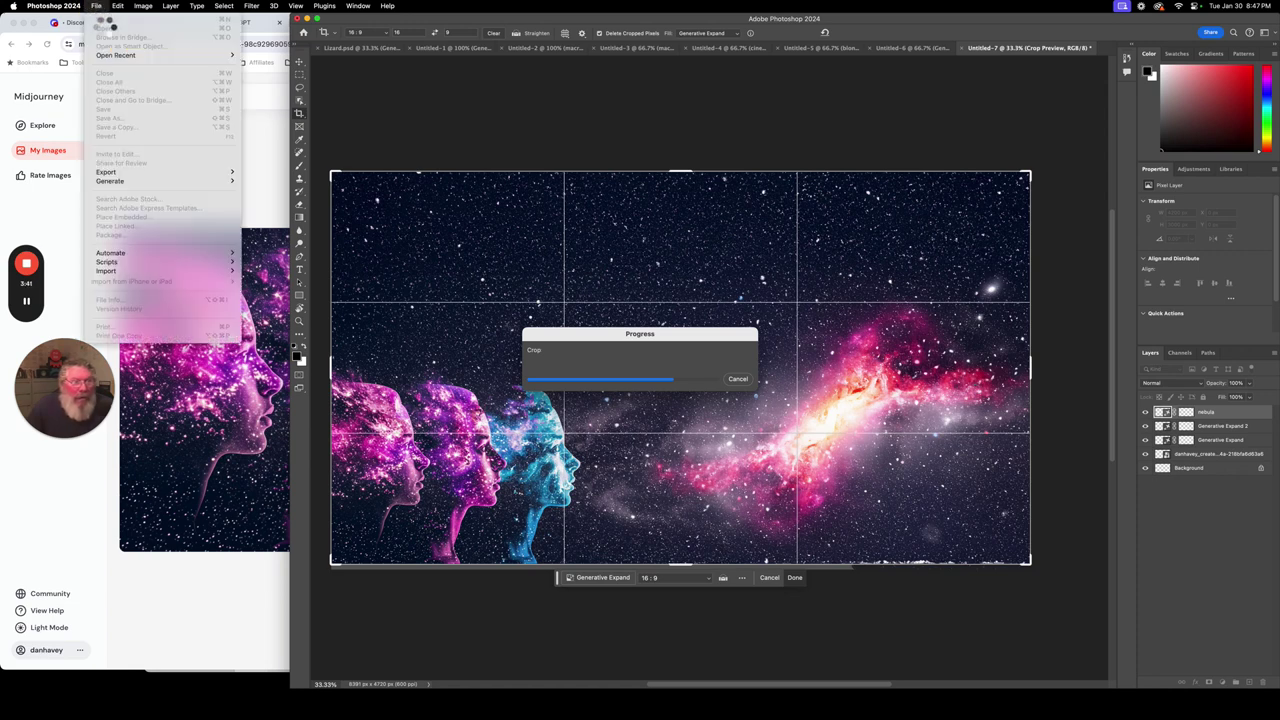
mouse_move(38, 305)
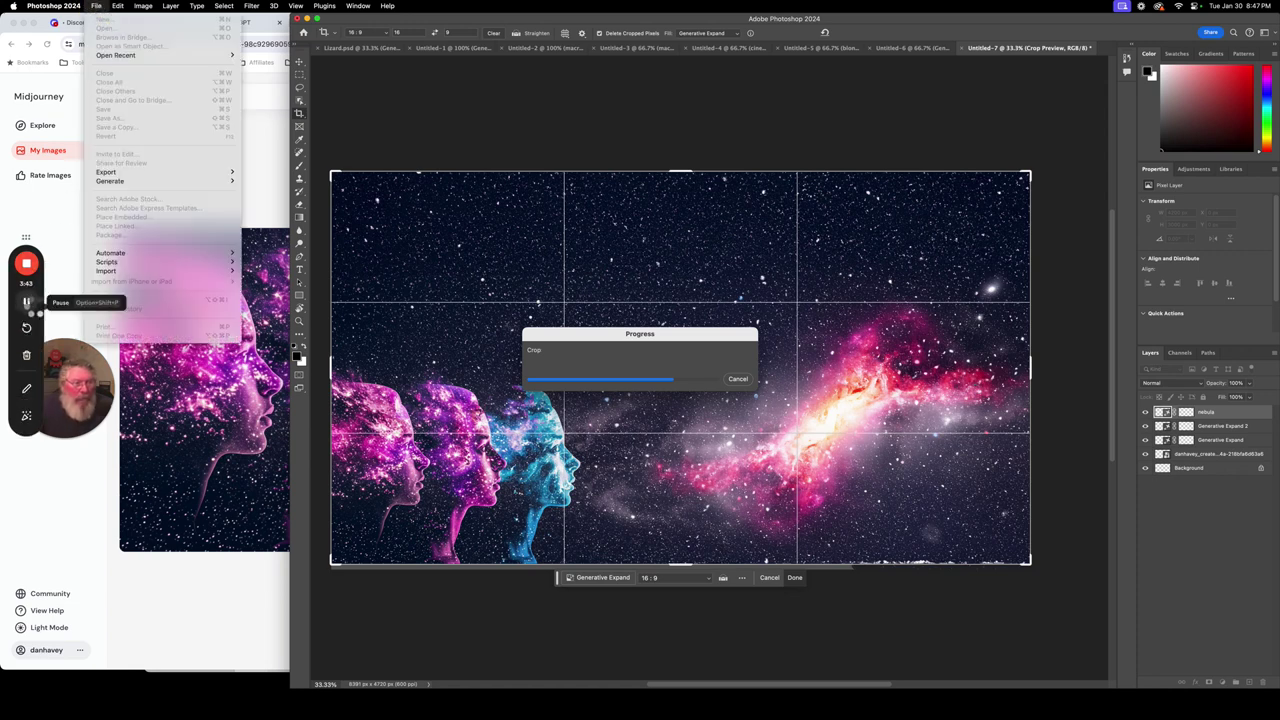
left_click(97, 6)
left_click(97, 6)
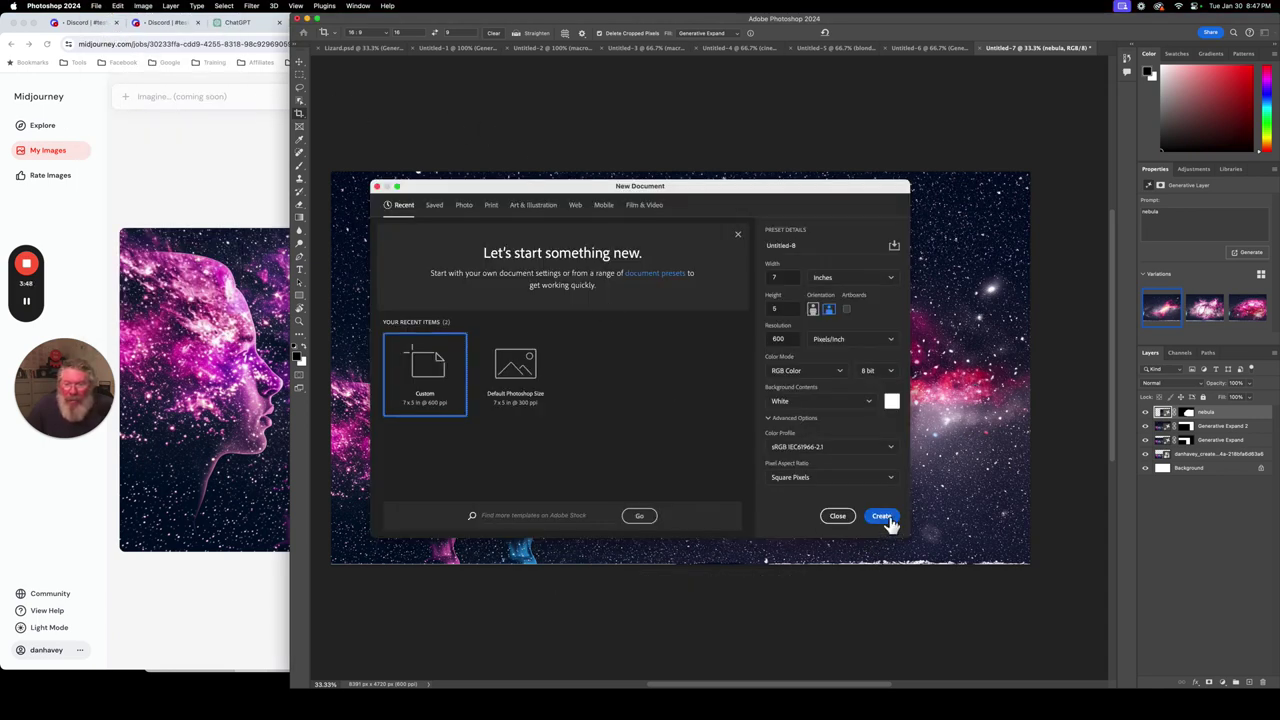
left_click(882, 516)
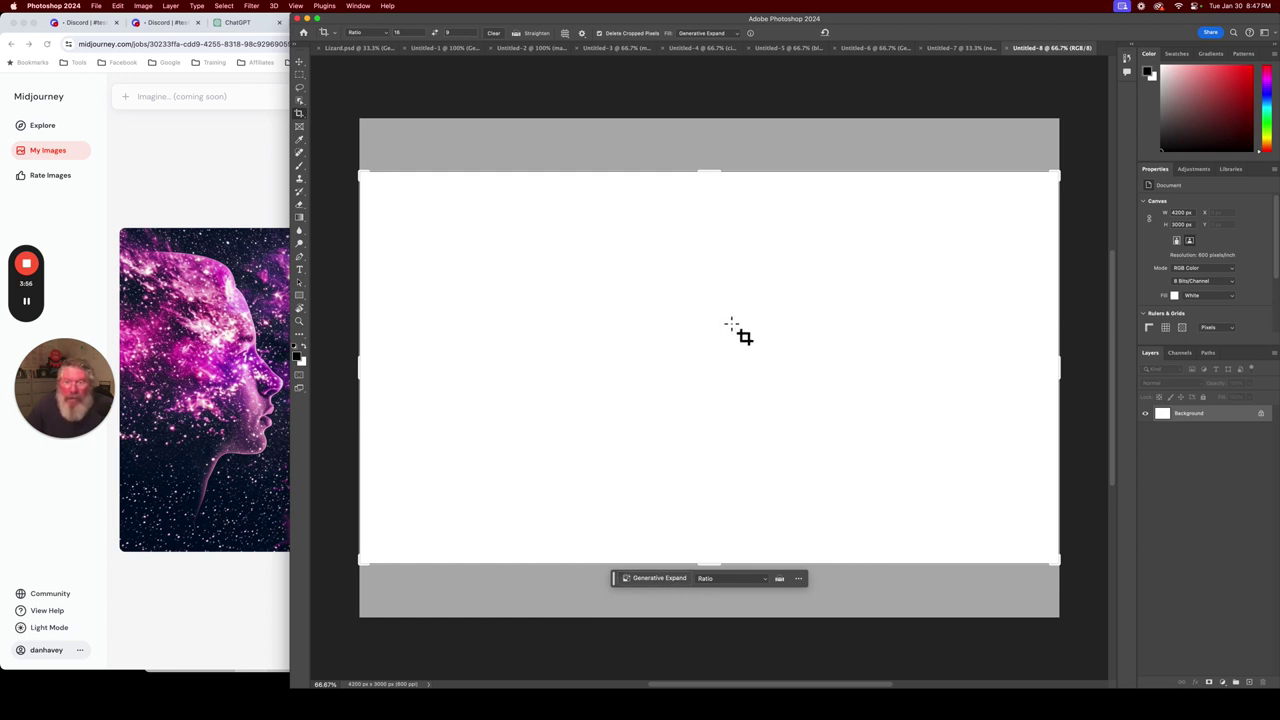
Close the blank Untitled-8 document, returning to the Untitled-7 nebula image.
left_click(1008, 50)
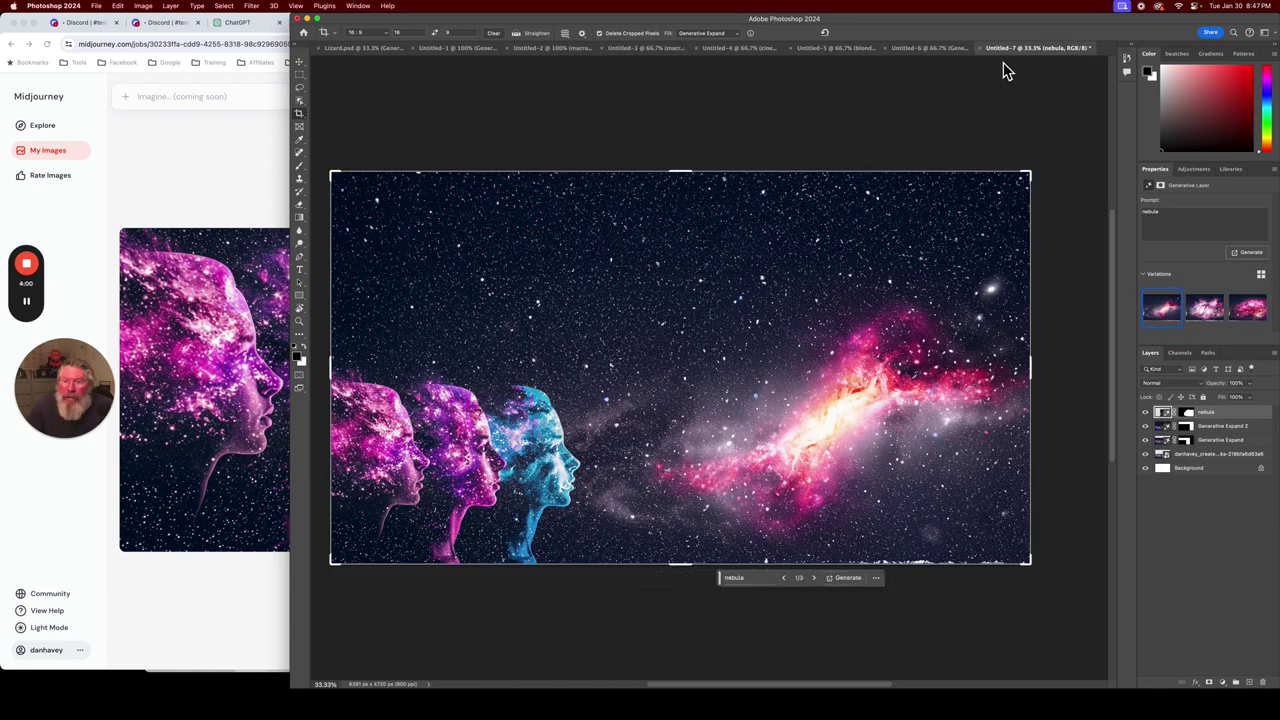
left_click(924, 89)
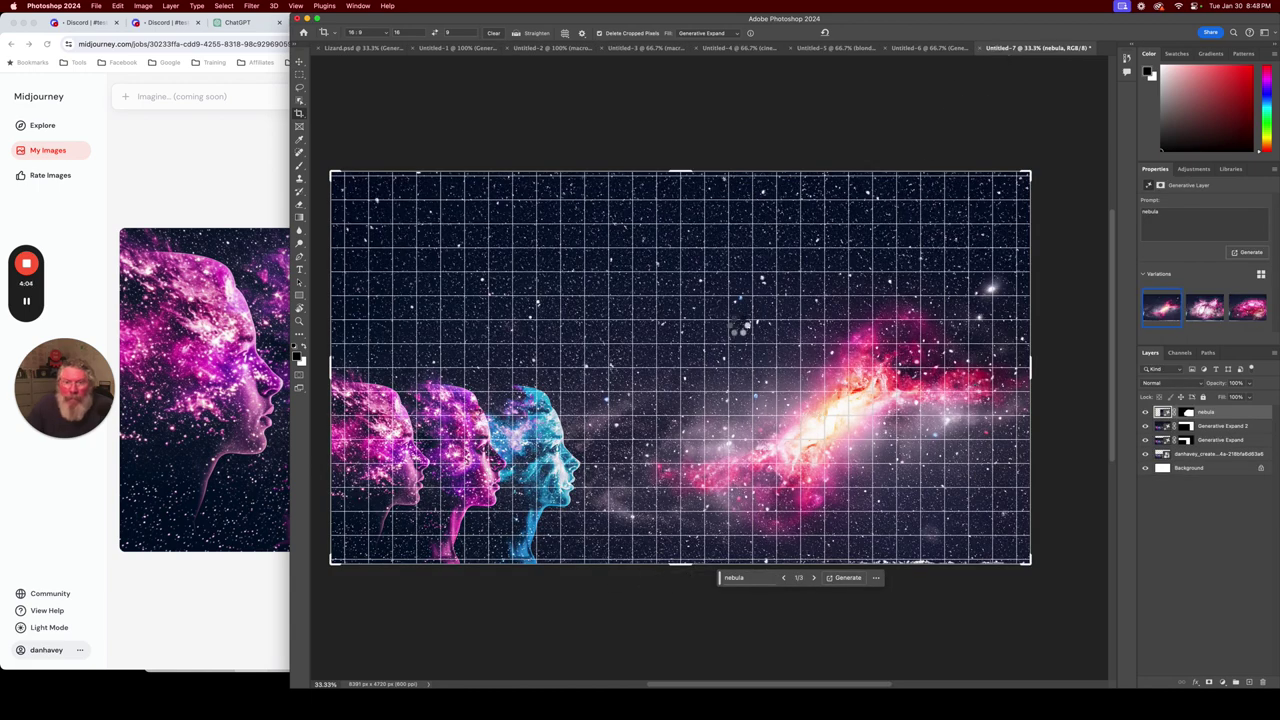
mouse_move(28, 300)
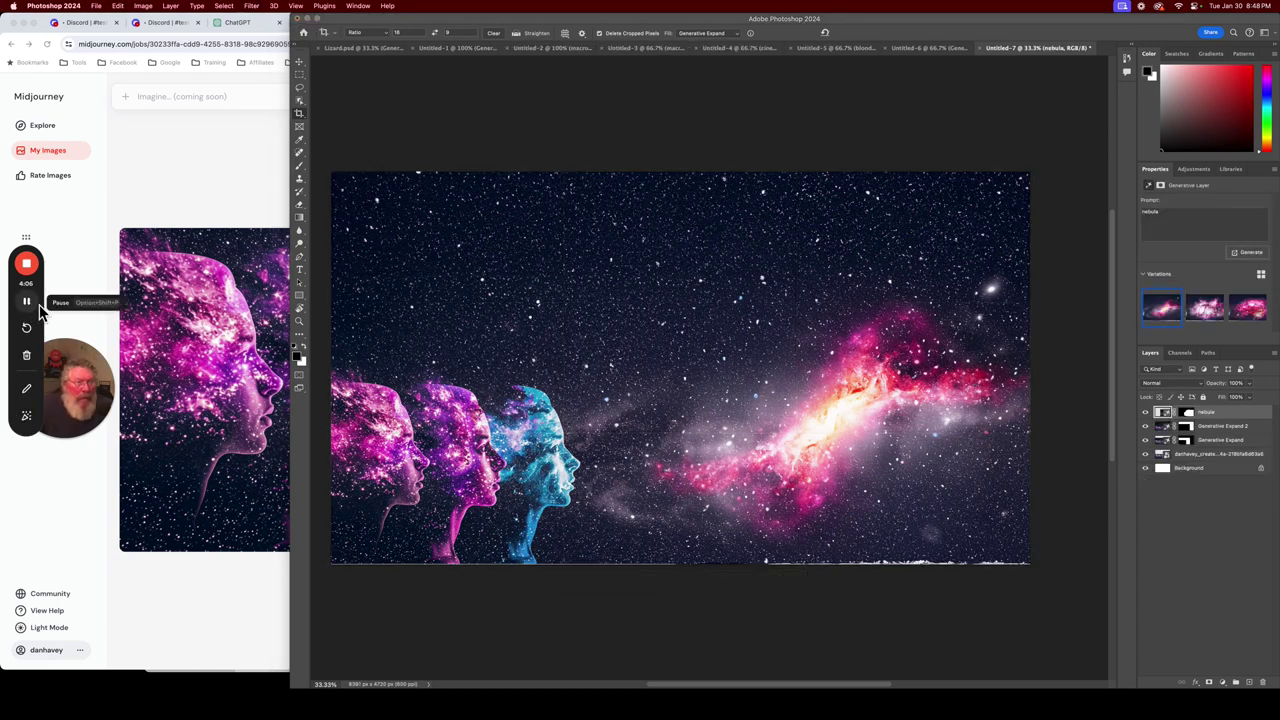
left_click(98, 12)
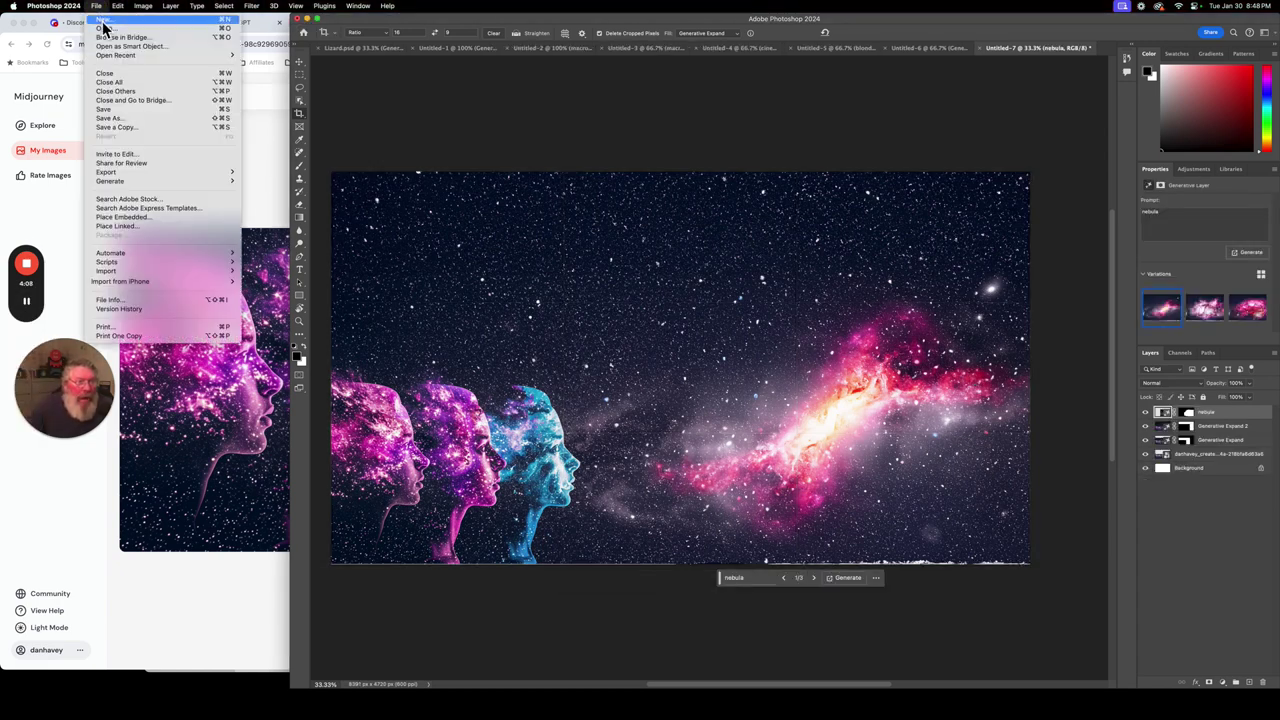
left_click(98, 12)
key("super+n")
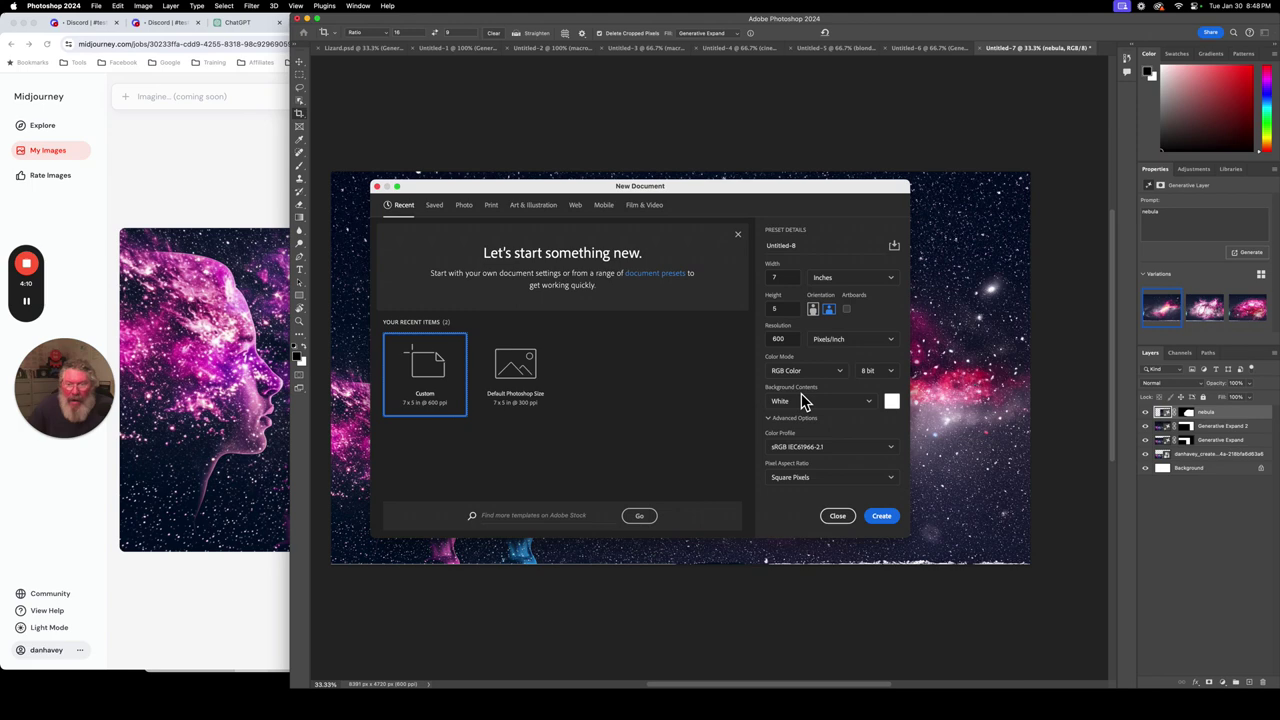
left_click(885, 519)
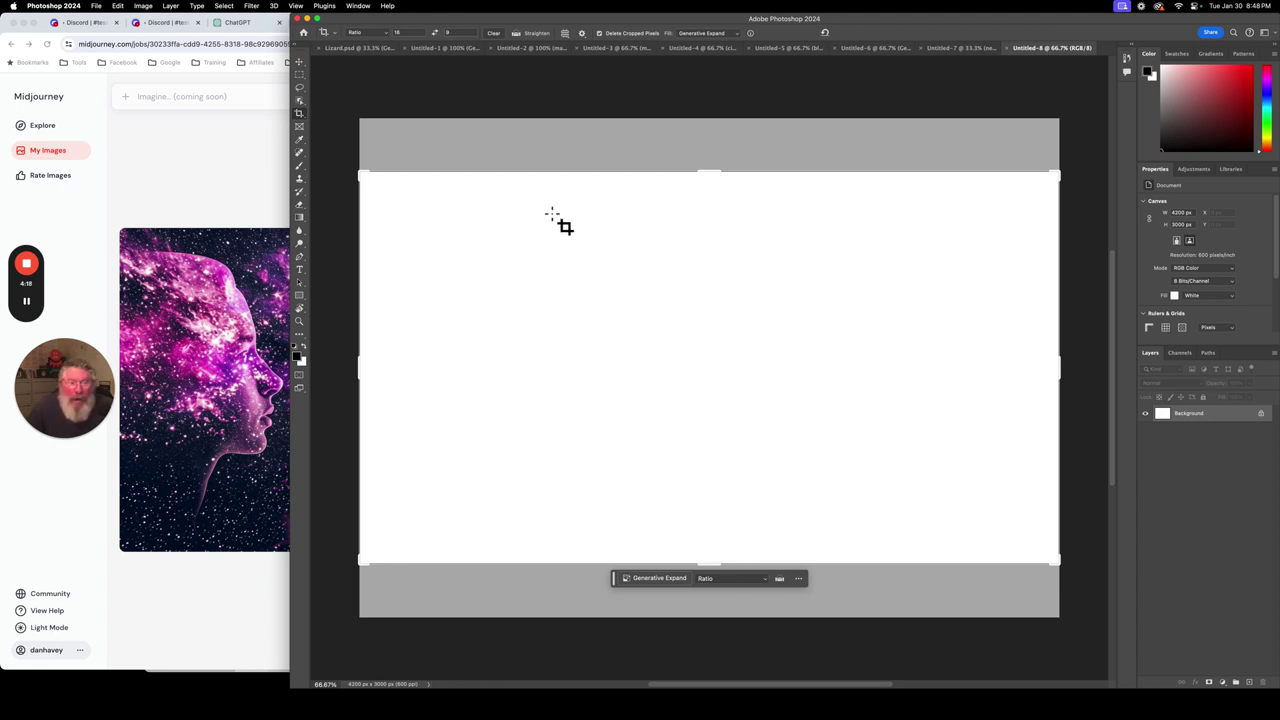
left_click(300, 63)
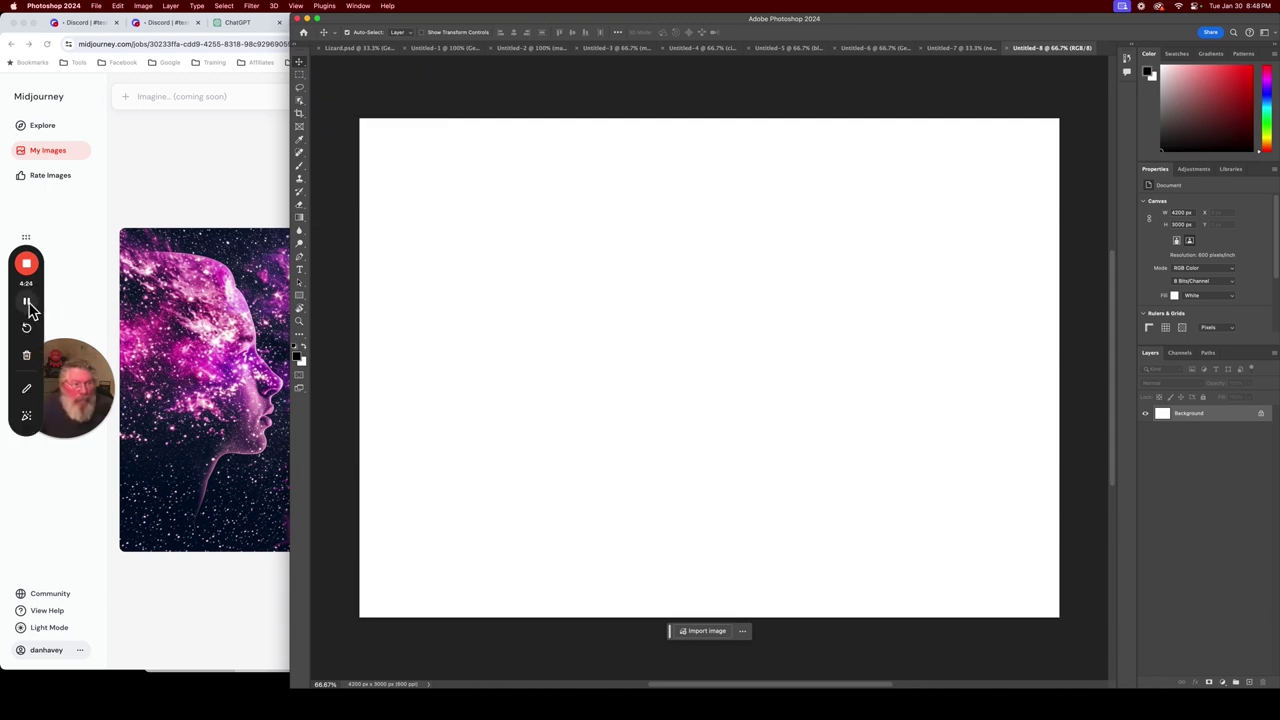
key("super+w")
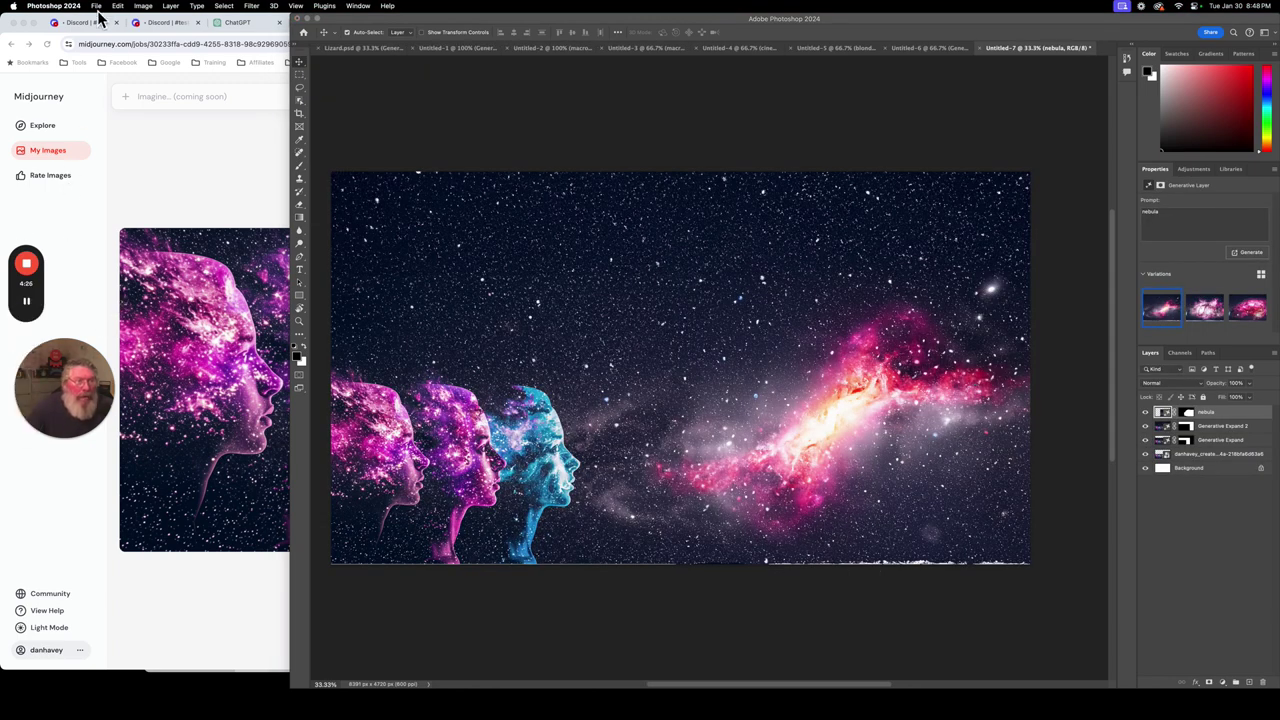
Create a new blank 4200 × 3000 px document.
left_click(97, 6)
left_click(103, 21)
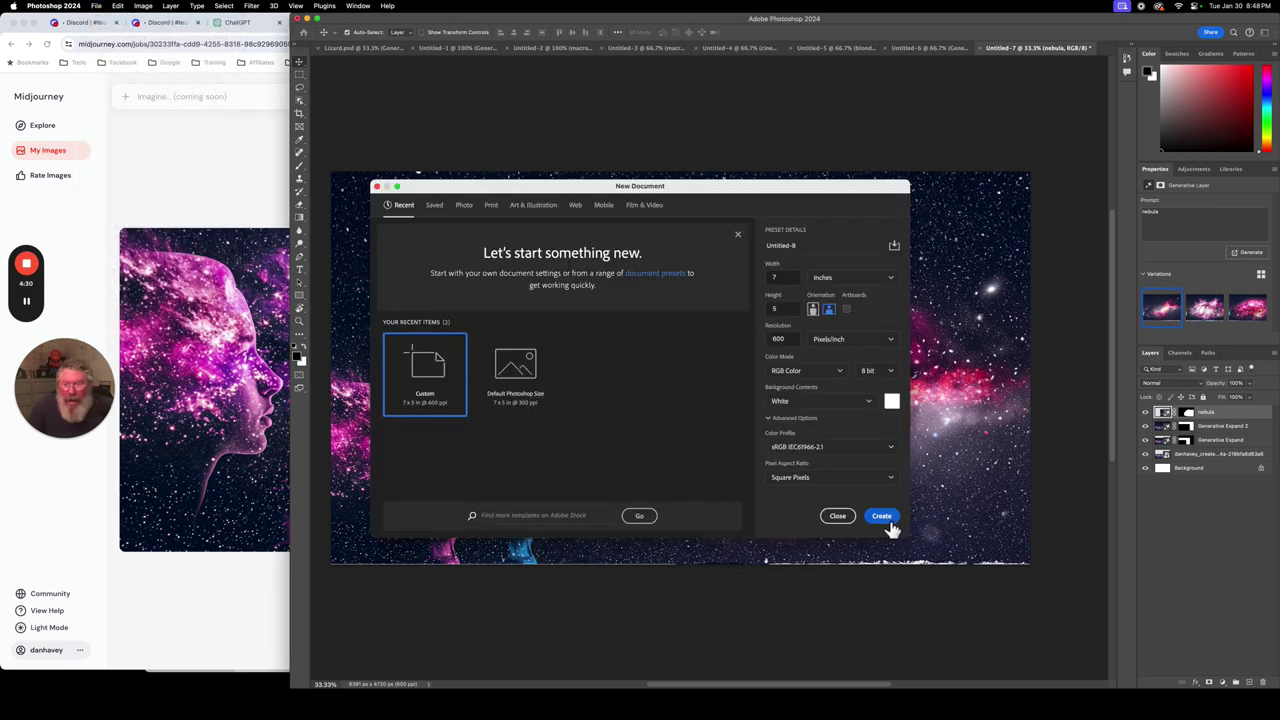
left_click(885, 518)
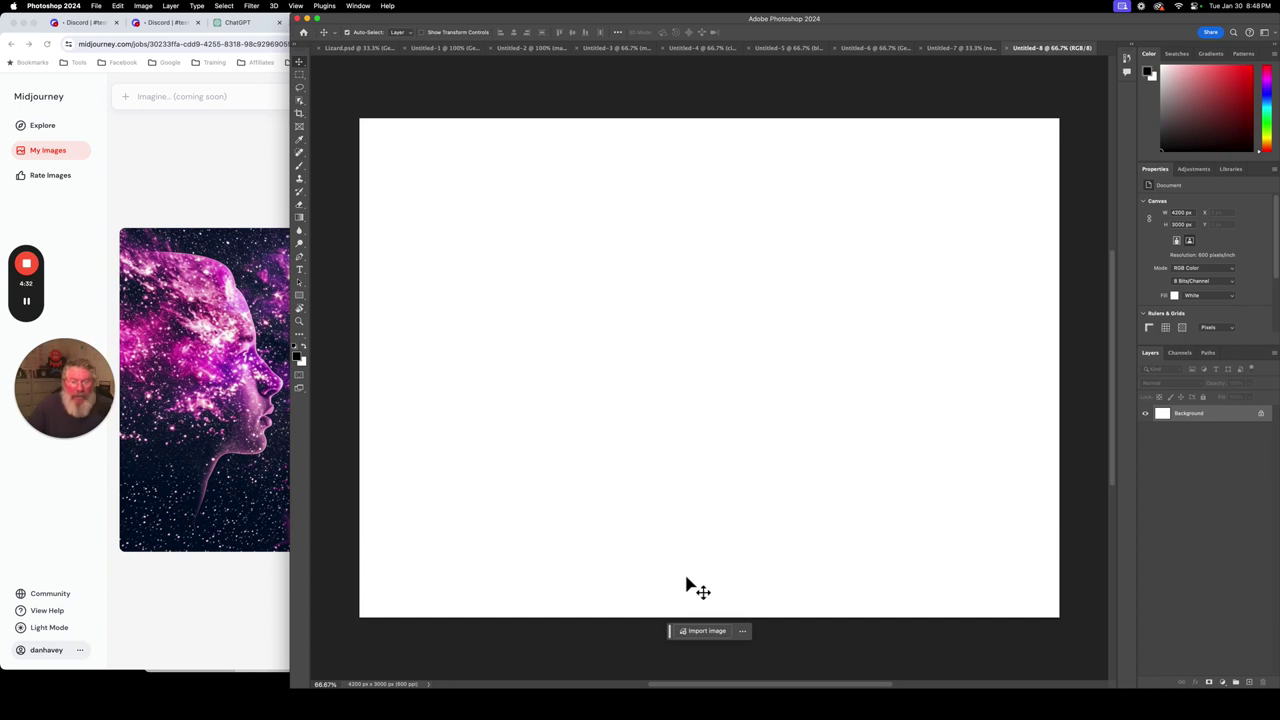
Place the Midjourney cosmic-faces file from Downloads, commit it, and zoom out.
left_click(706, 631)
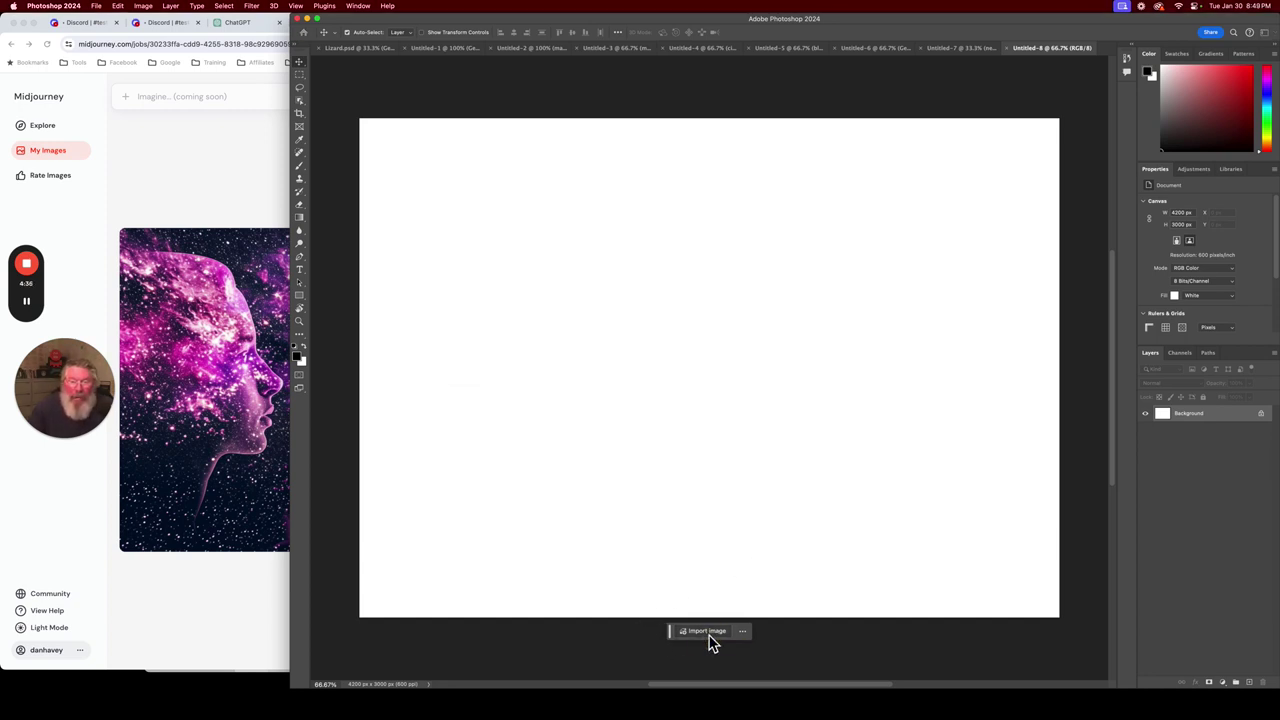
double_click(661, 211)
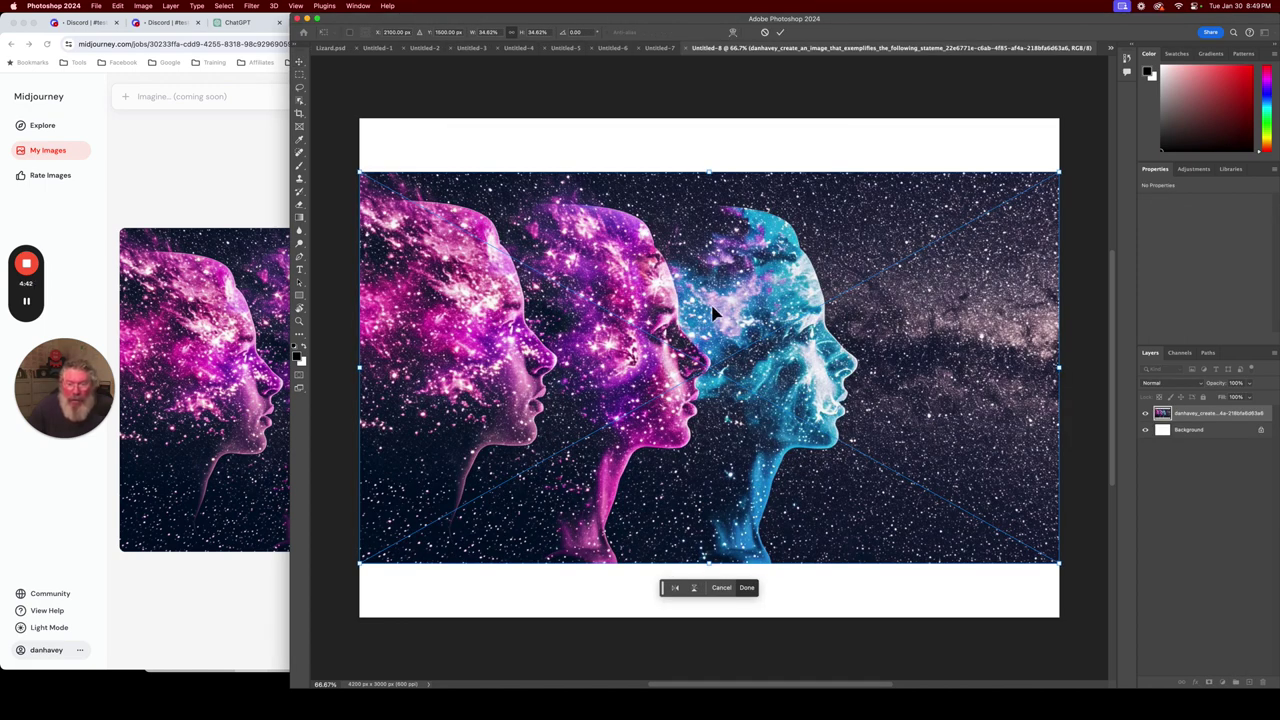
left_click(751, 591)
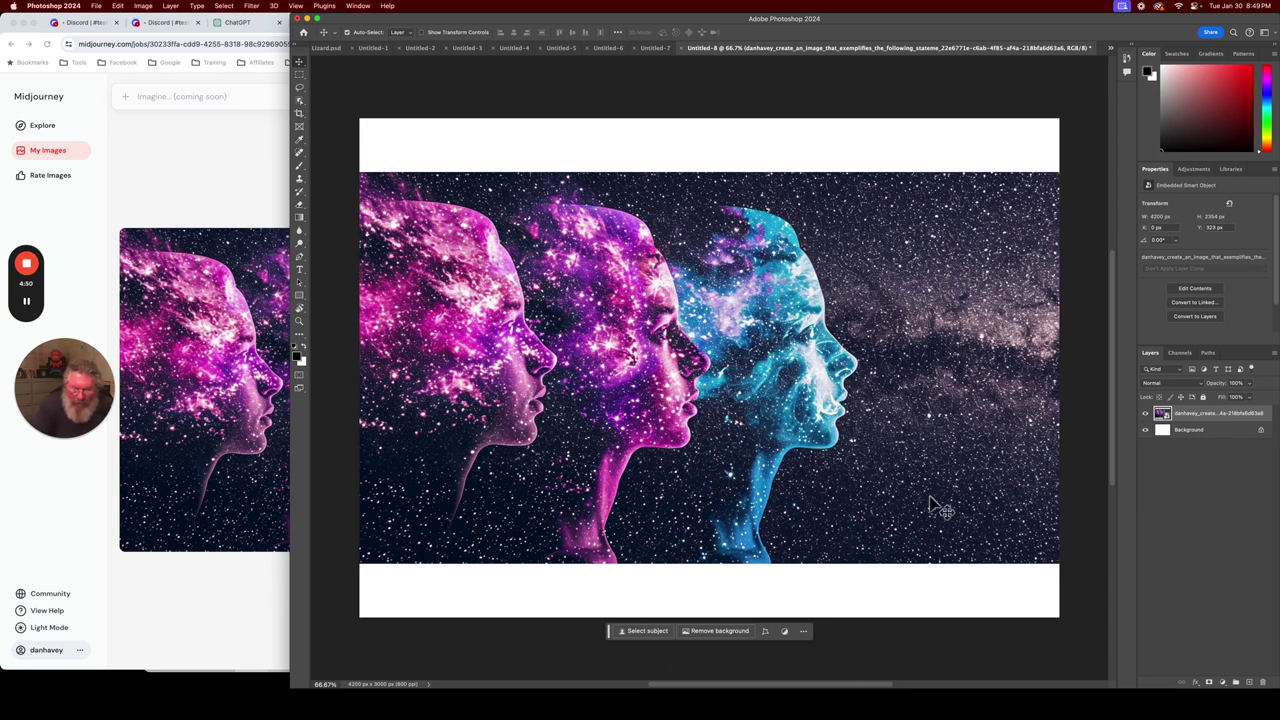
key("super+minus")
key("super+minus")
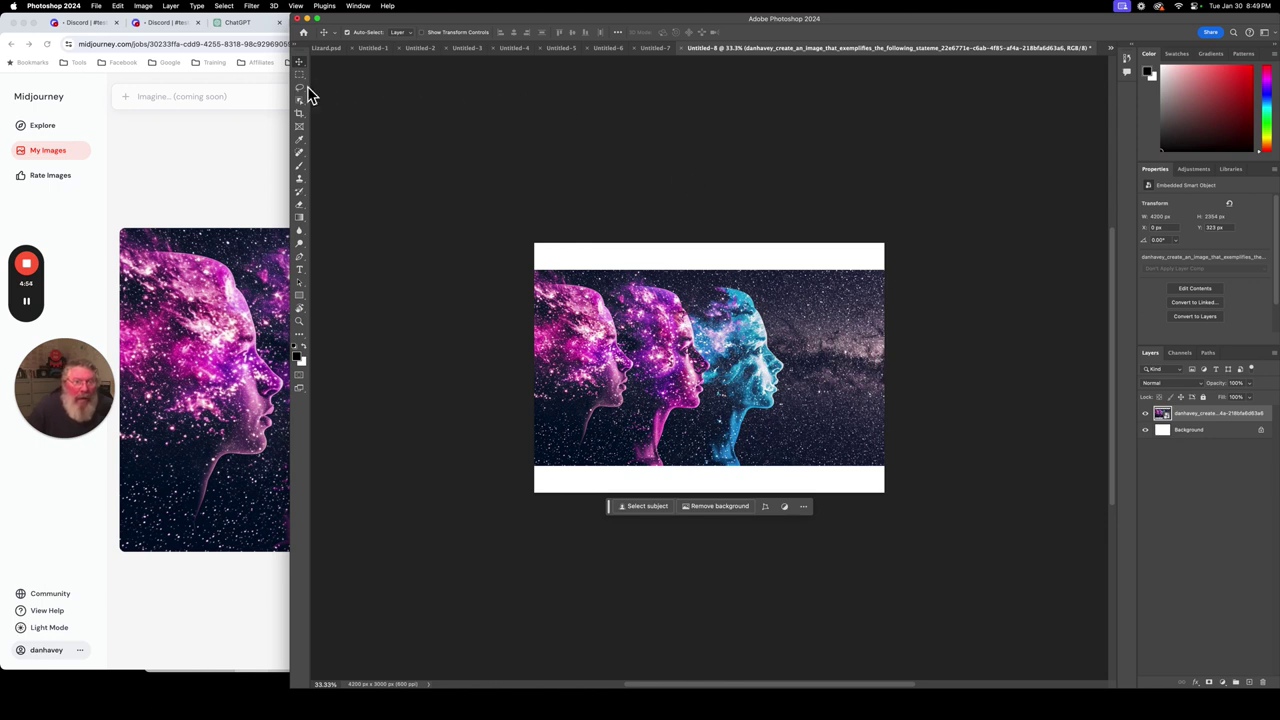
left_click(302, 121)
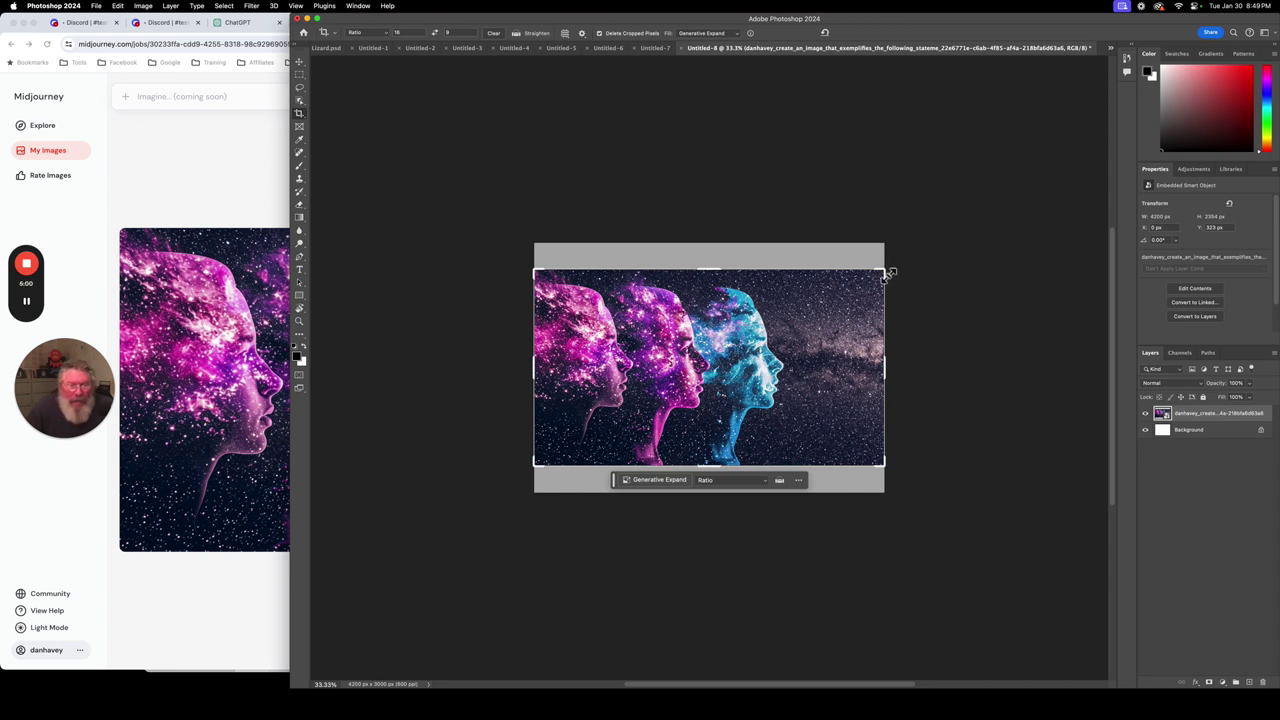
Extend the canvas up and right with Generative Expand, then frame the garbled banner.
left_click_drag(888, 273, 1066, 176)
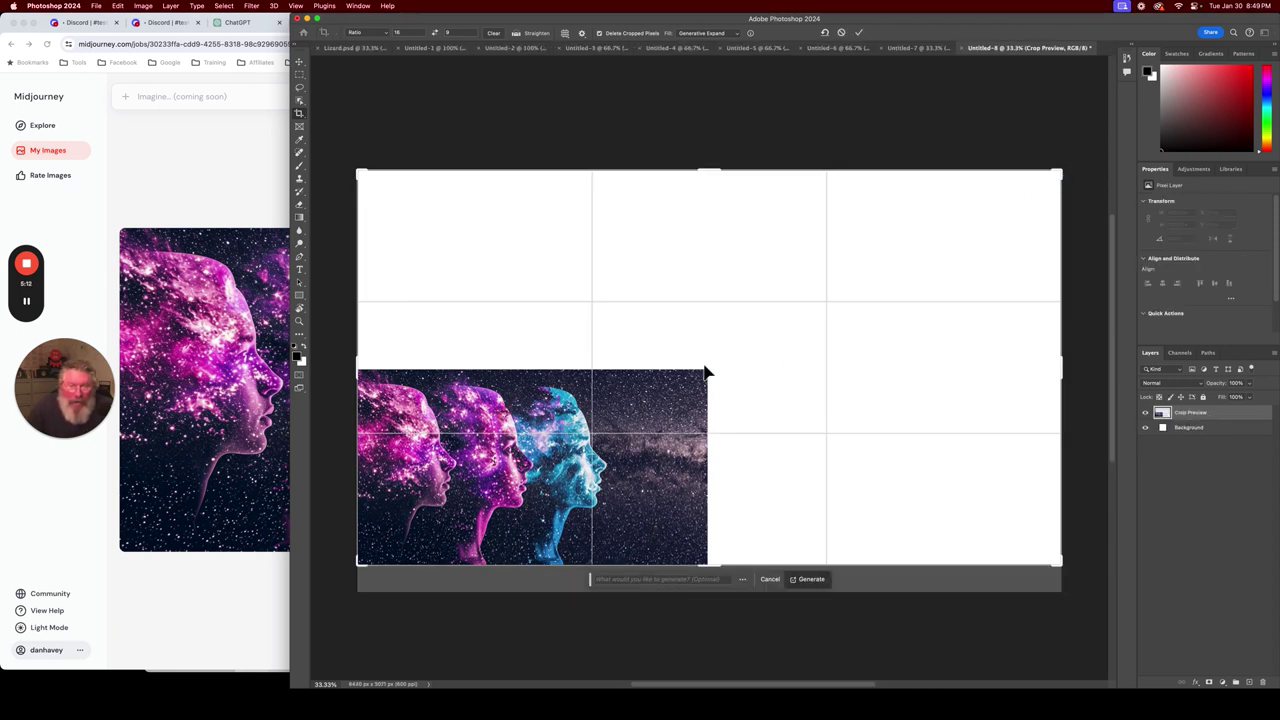
left_click(811, 580)
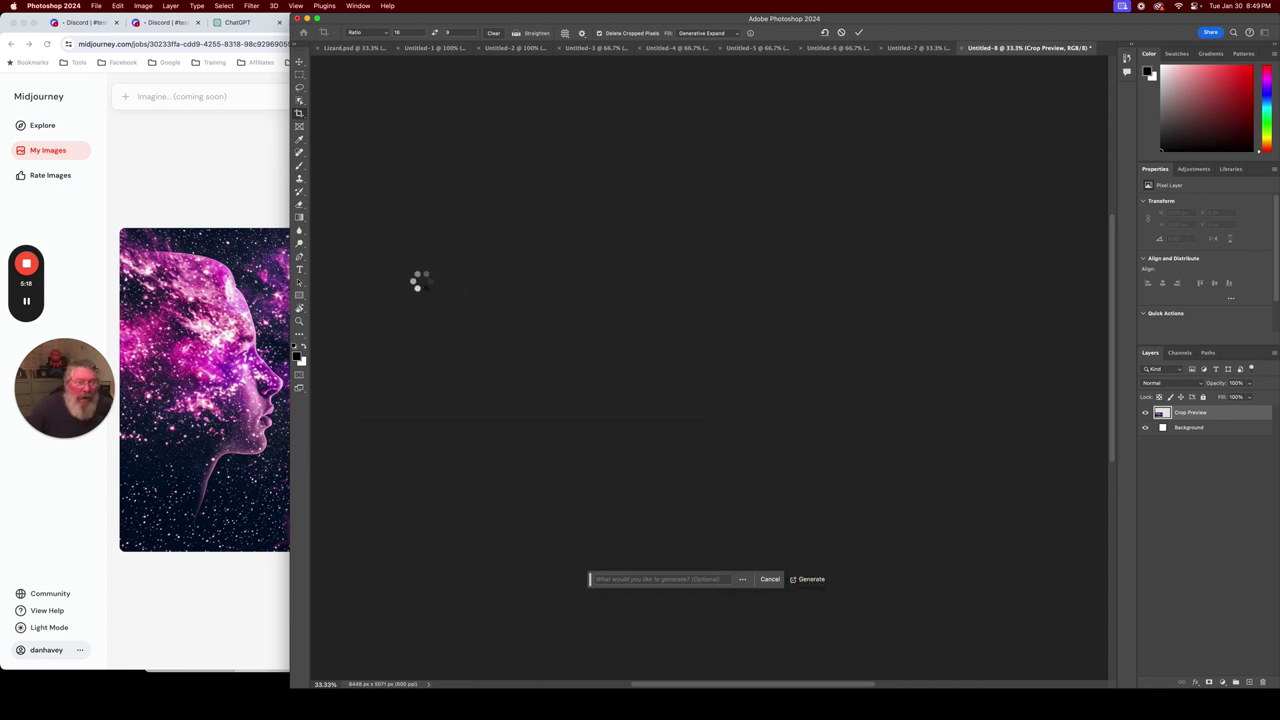
mouse_move(31, 314)
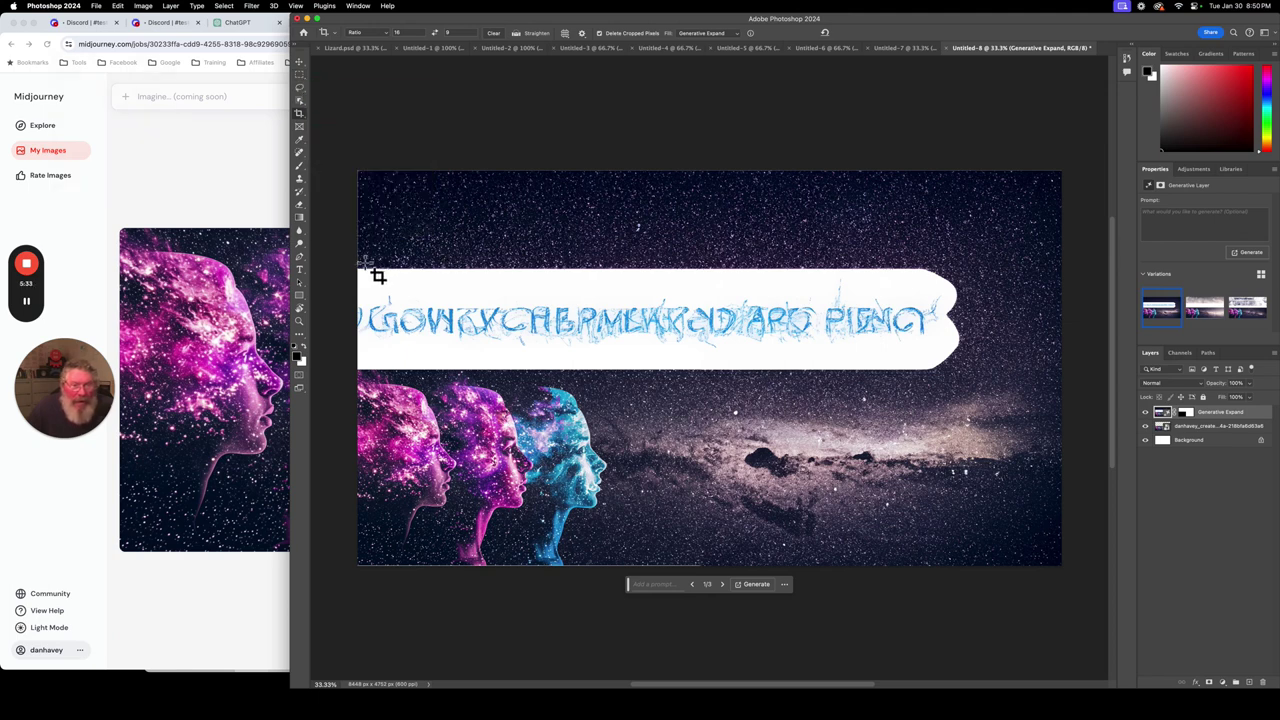
left_click_drag(357, 259, 849, 362)
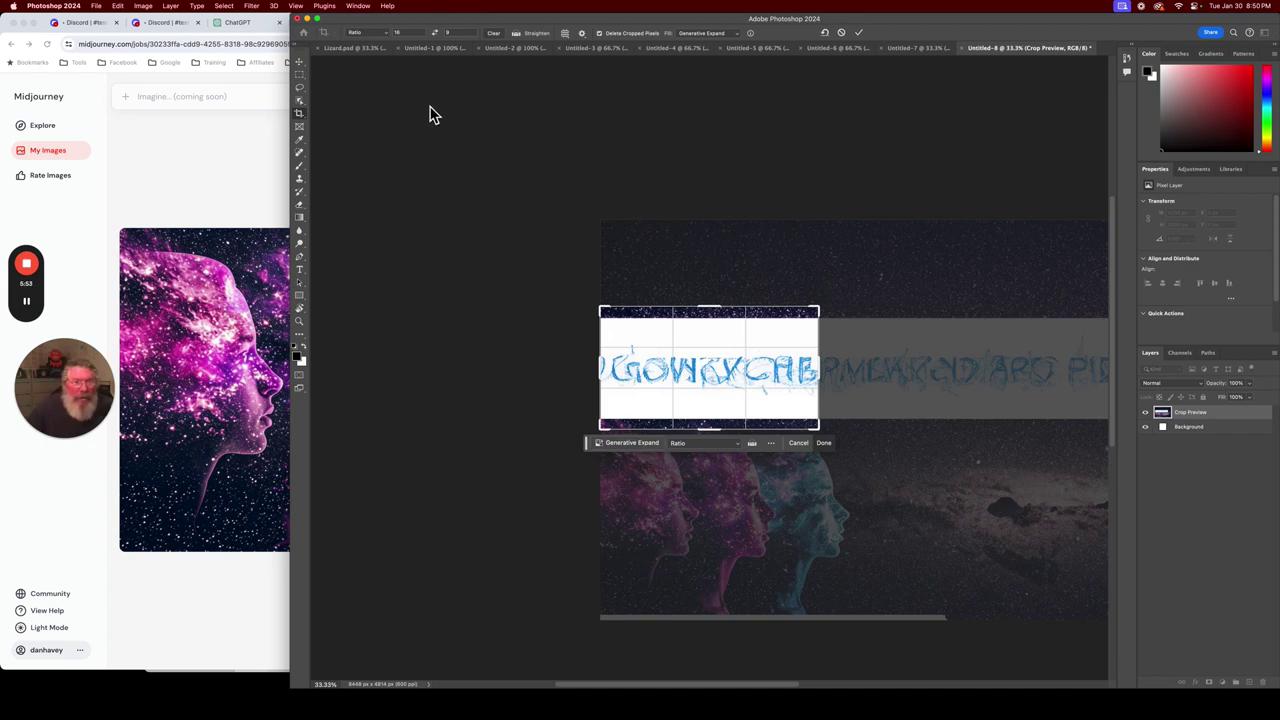
Create a new 4200 × 3000 px document with Cmd+N and place the cosmic-faces image.
left_click(29, 305)
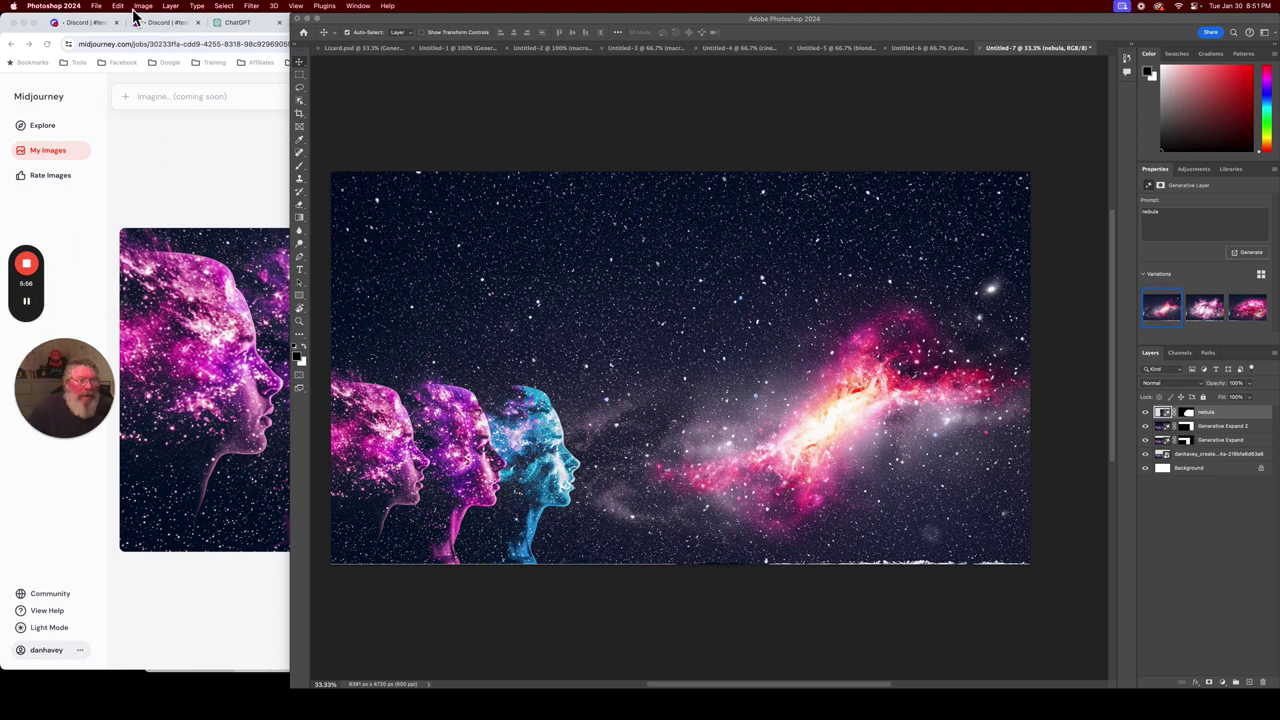
left_click(97, 8)
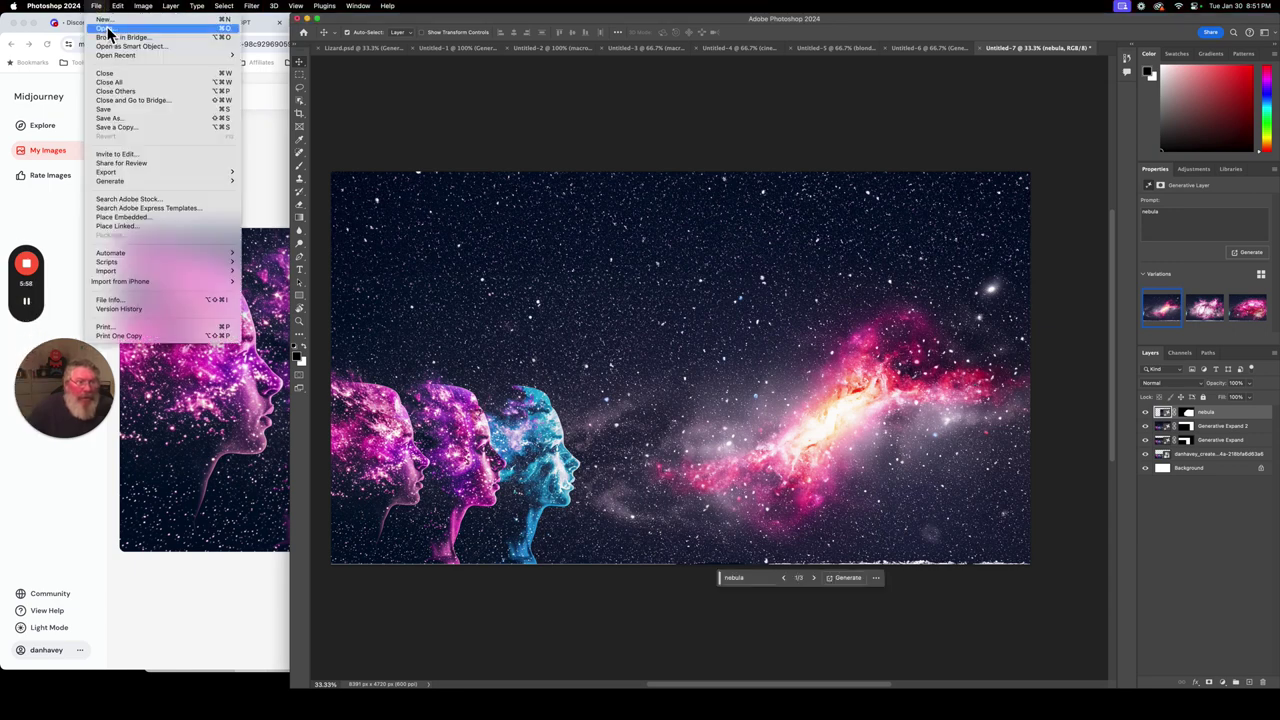
left_click(260, 76)
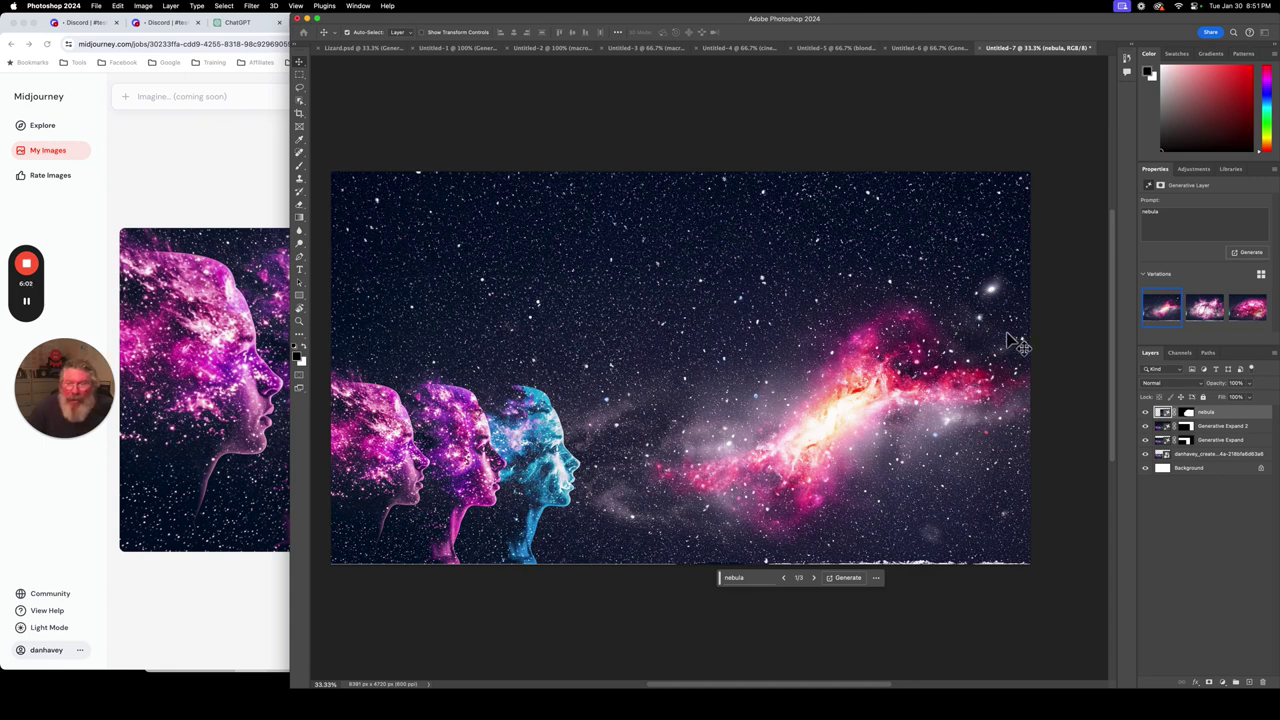
key("super+n")
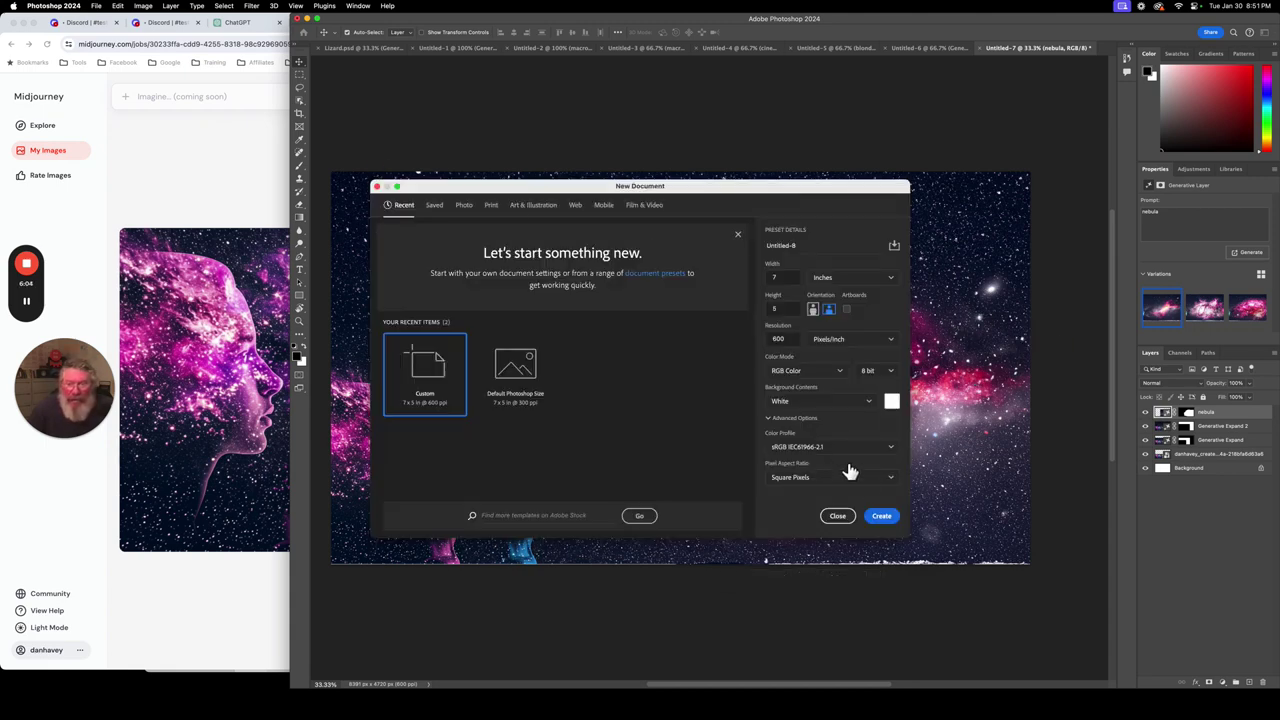
left_click(884, 518)
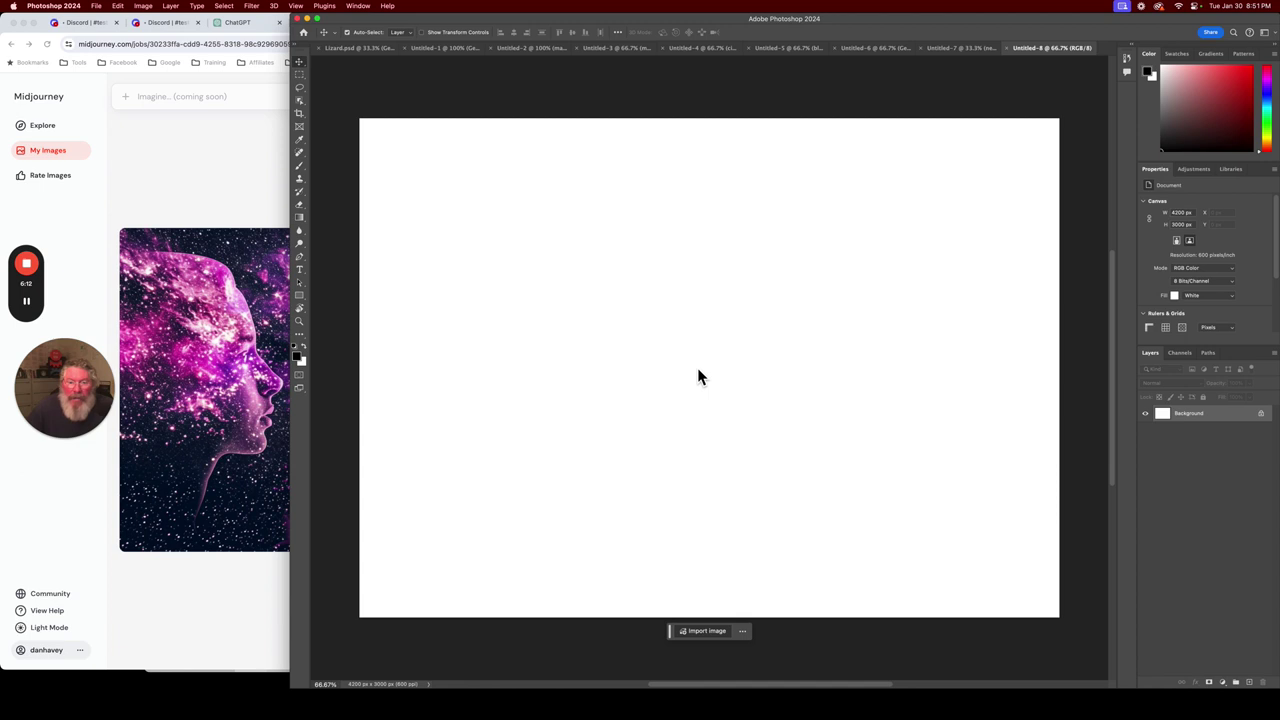
double_click(655, 206)
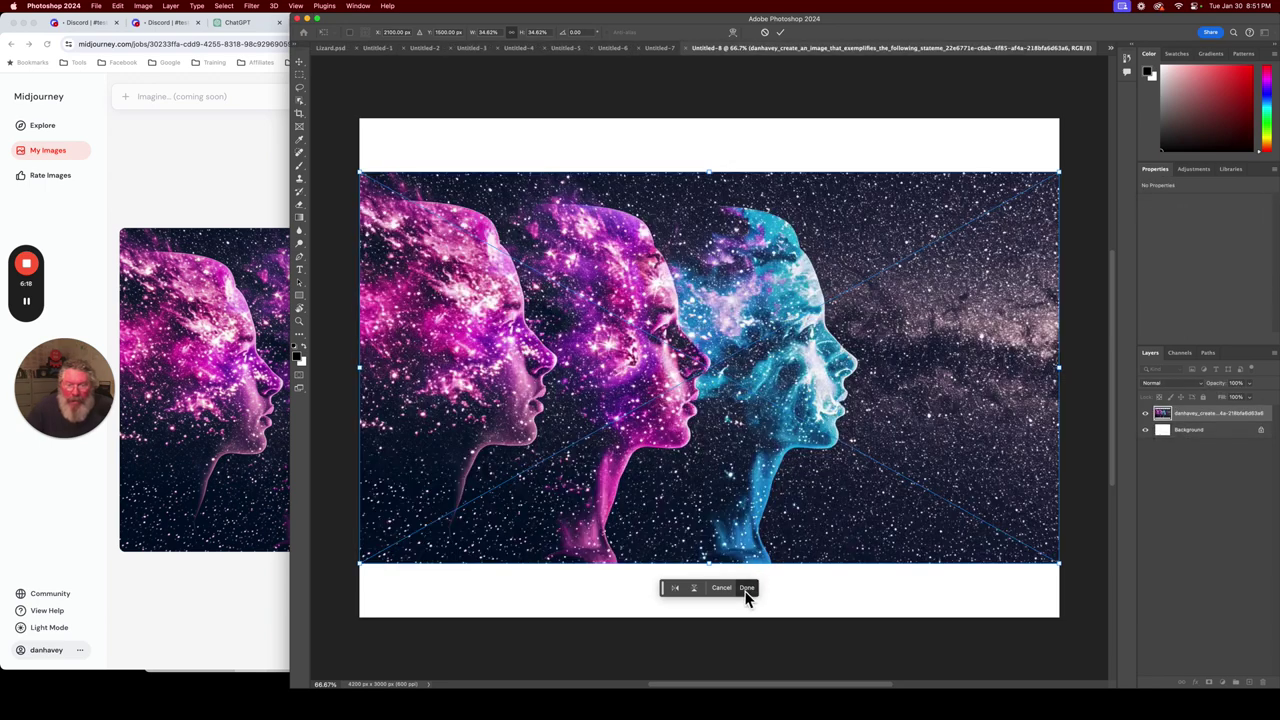
Commit the placed three-faces image, stretch the crop frame above and below it, and generate.
left_click(747, 588)
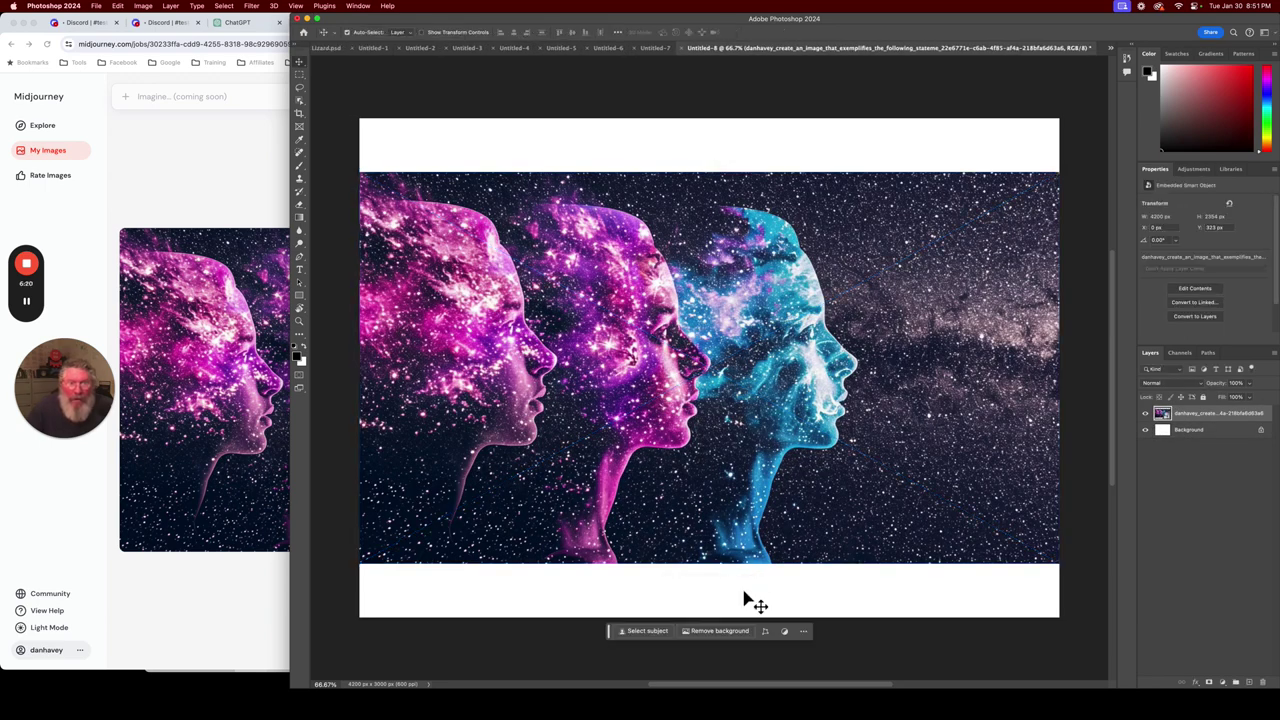
left_click(302, 118)
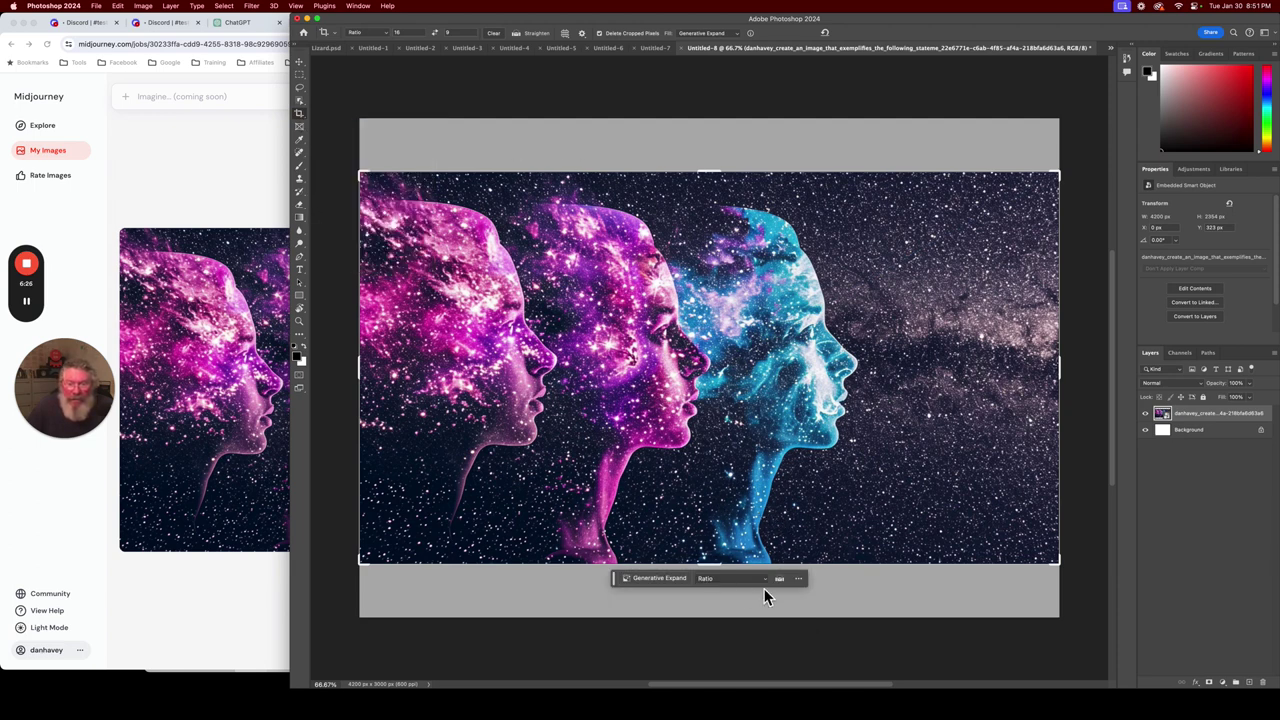
left_click_drag(713, 174, 718, 147)
left_click_drag(712, 597, 722, 621)
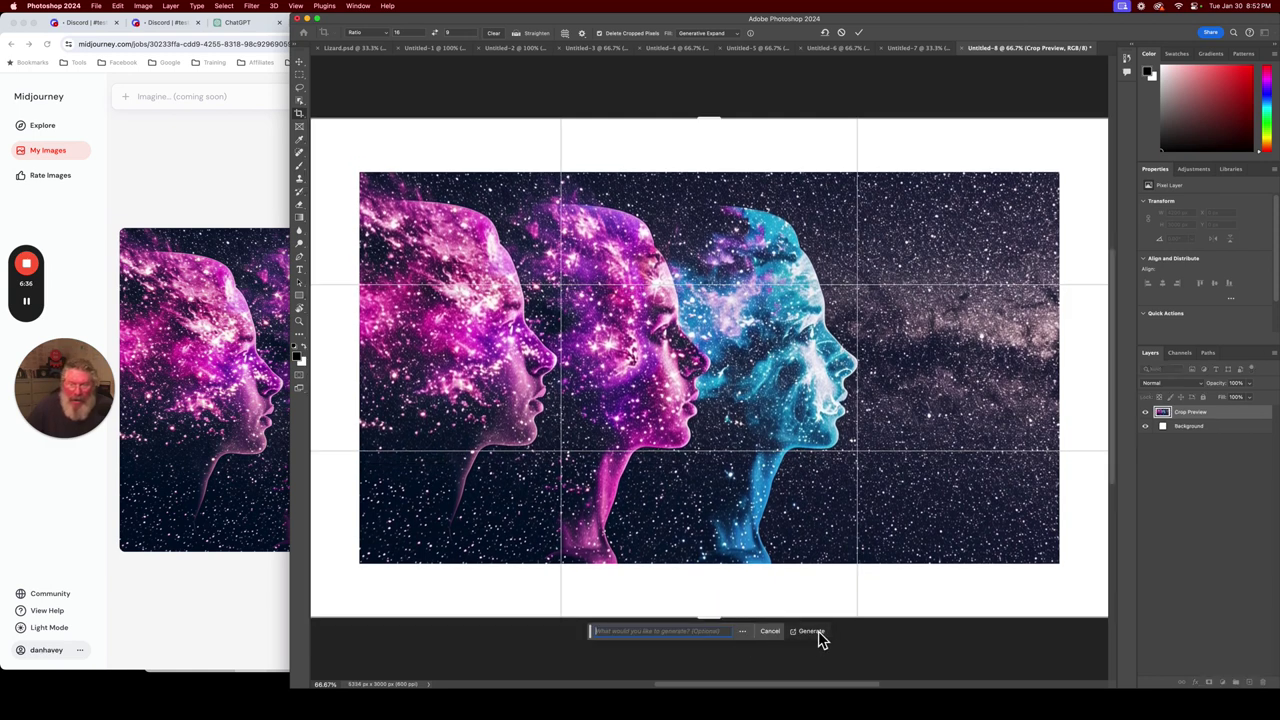
left_click(812, 632)
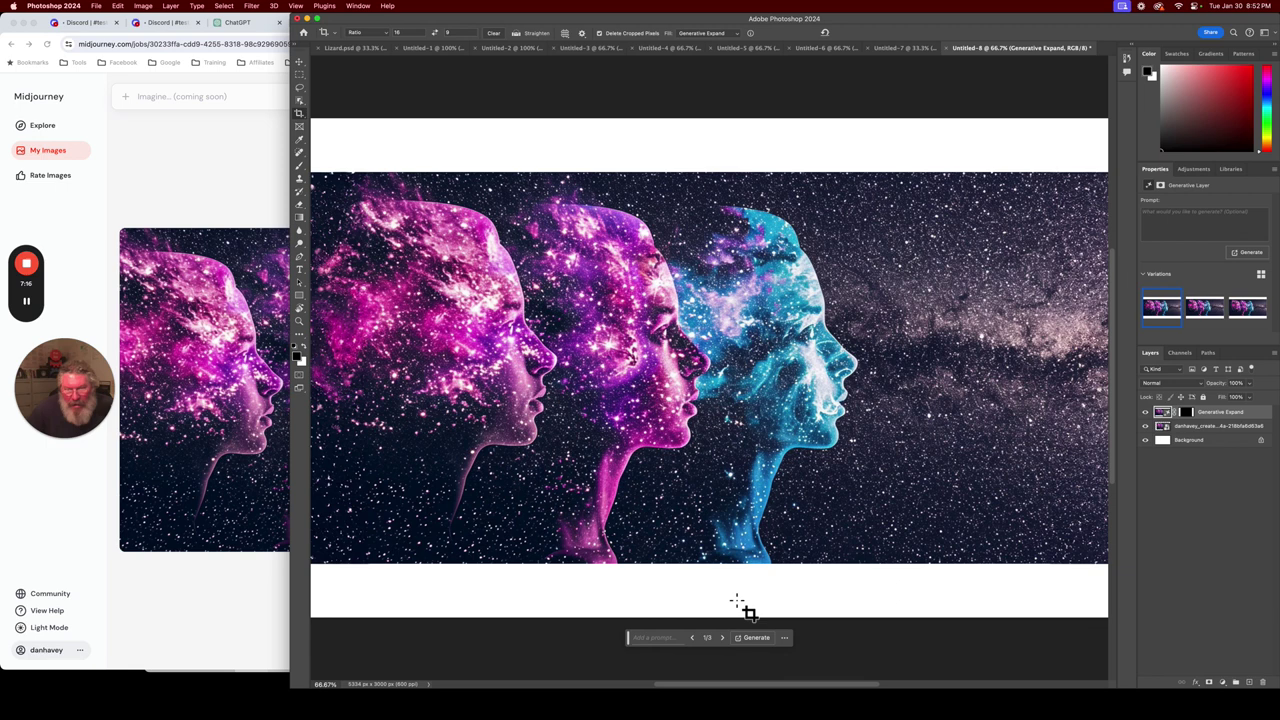
Begin a fresh crop frame over the whole widened starfield canvas.
left_click(763, 515)
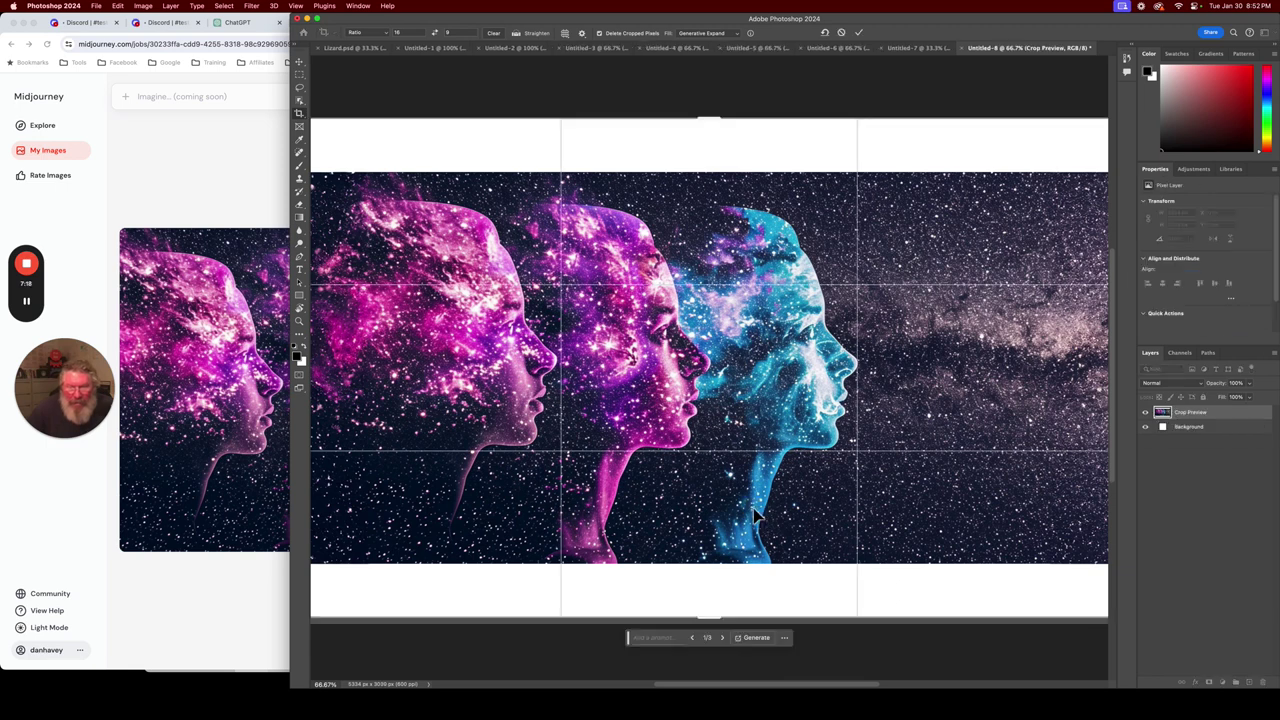
Reshape the crop frame's bottom and left edges, then generate the newly added areas.
left_click_drag(710, 622, 716, 596)
mouse_move(318, 371)
left_mouse_down()
mouse_move(309, 363)
mouse_move(335, 364)
left_mouse_up()
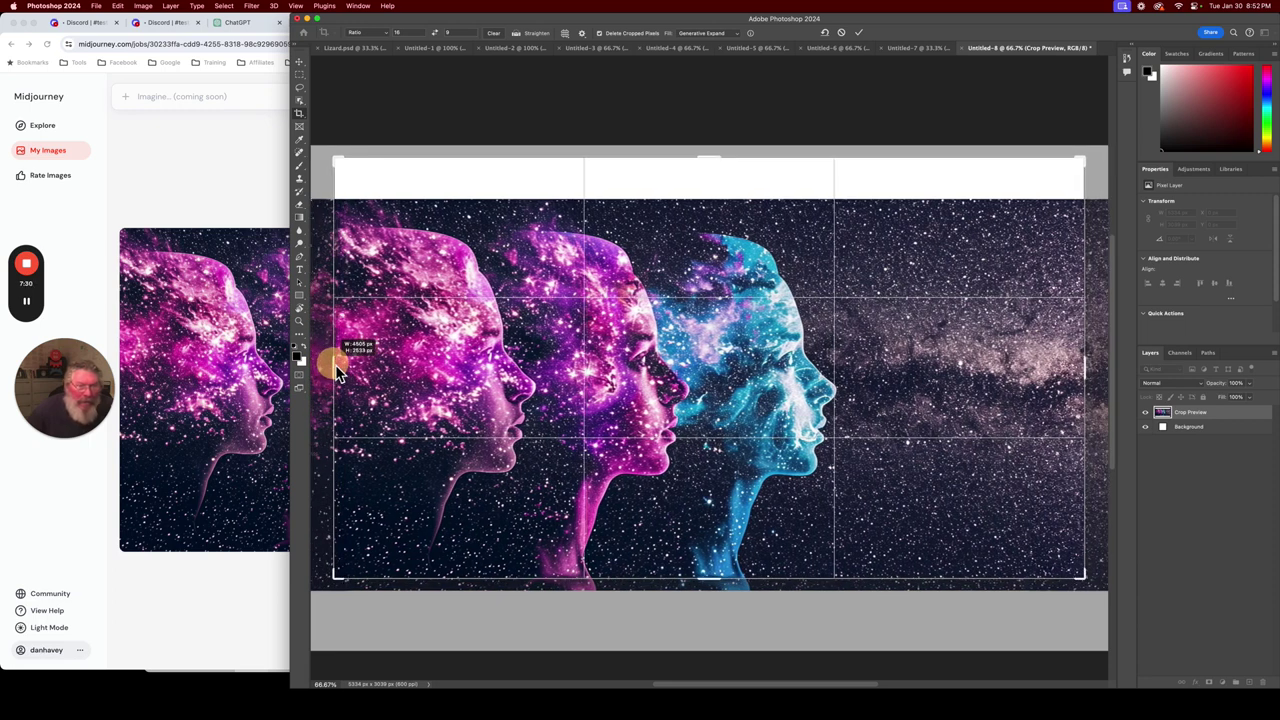
left_click_drag(335, 364, 334, 363)
left_click_drag(714, 588, 716, 591)
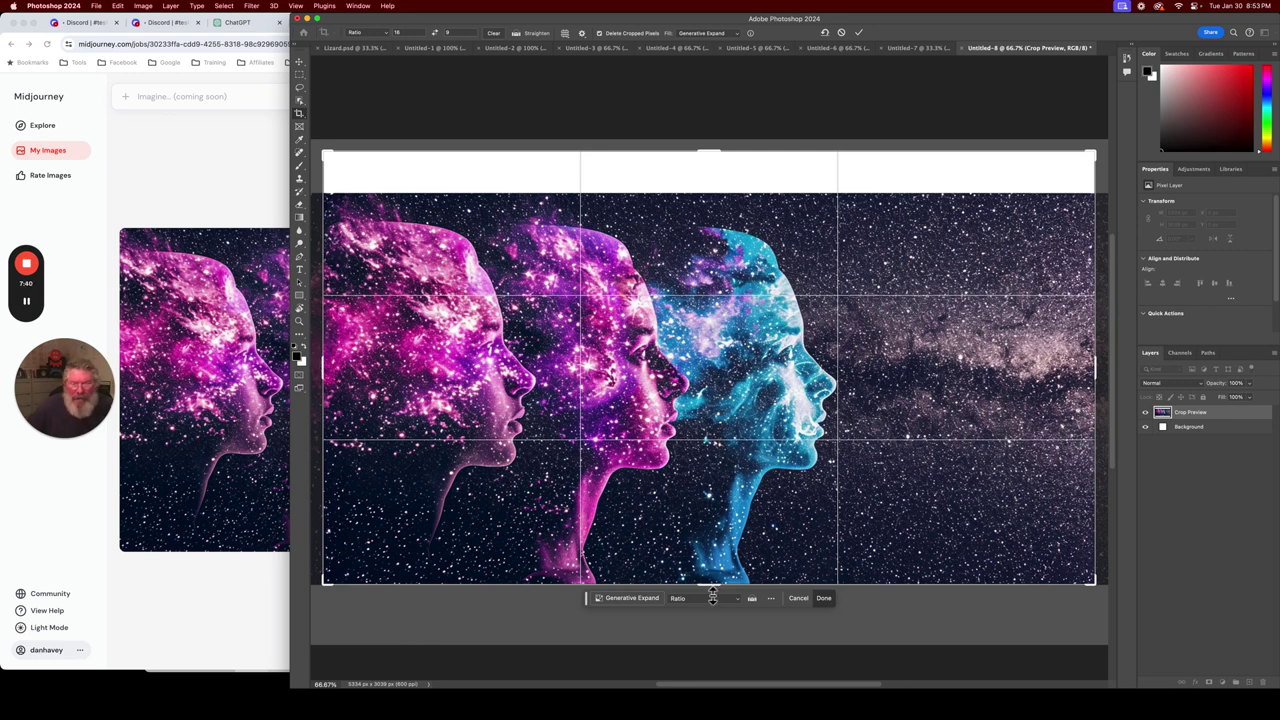
left_click(823, 598)
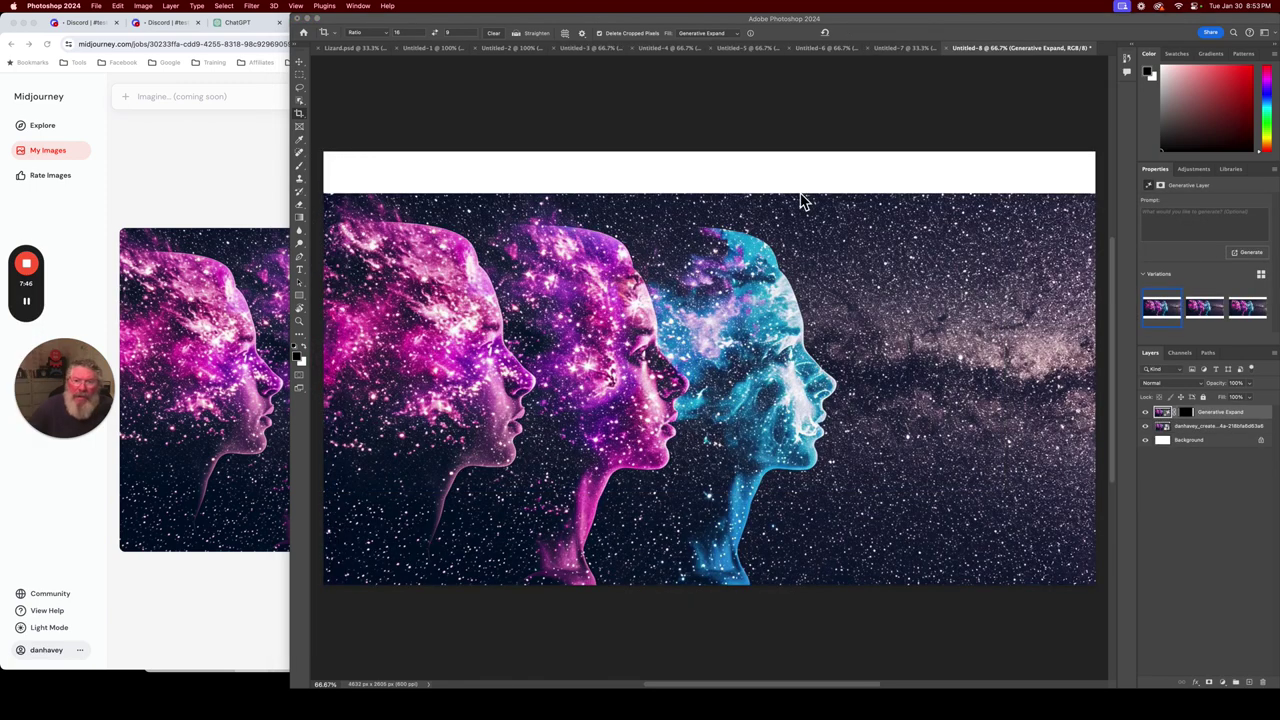
Crop the top edge down past the white strip, leaving a 4184 × 2354 px starfield image.
left_click(794, 206)
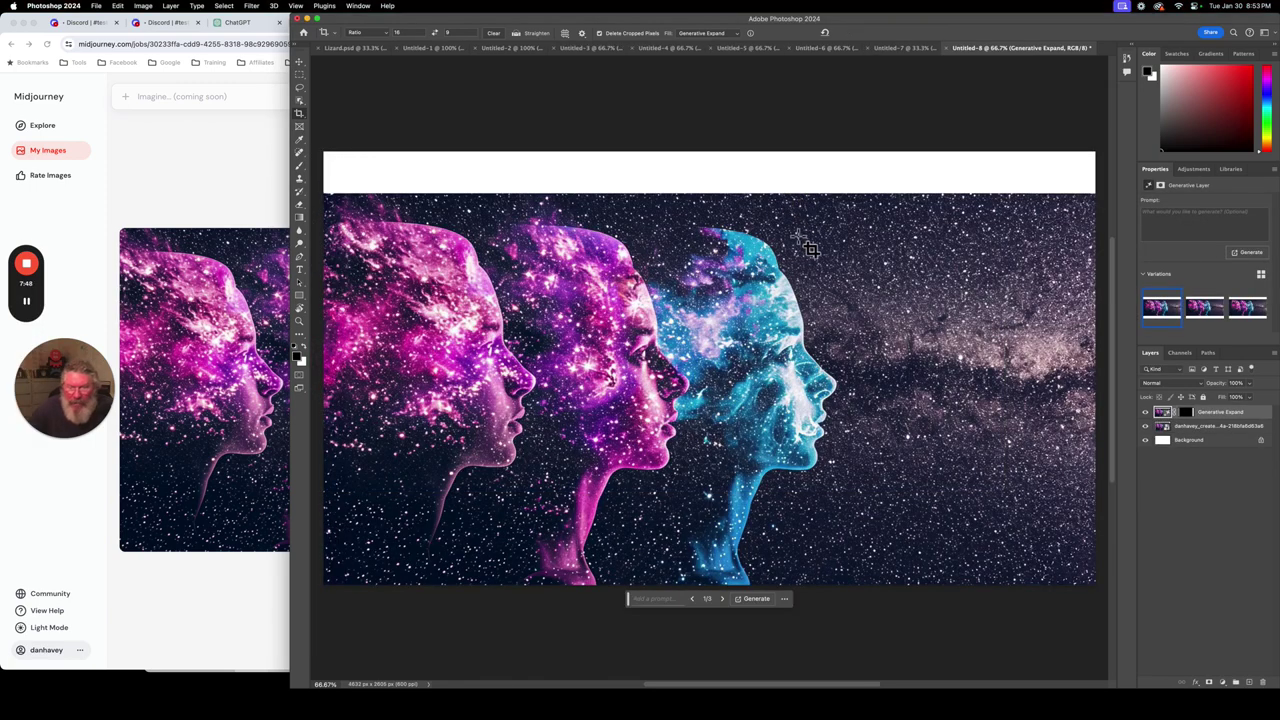
left_click(788, 240)
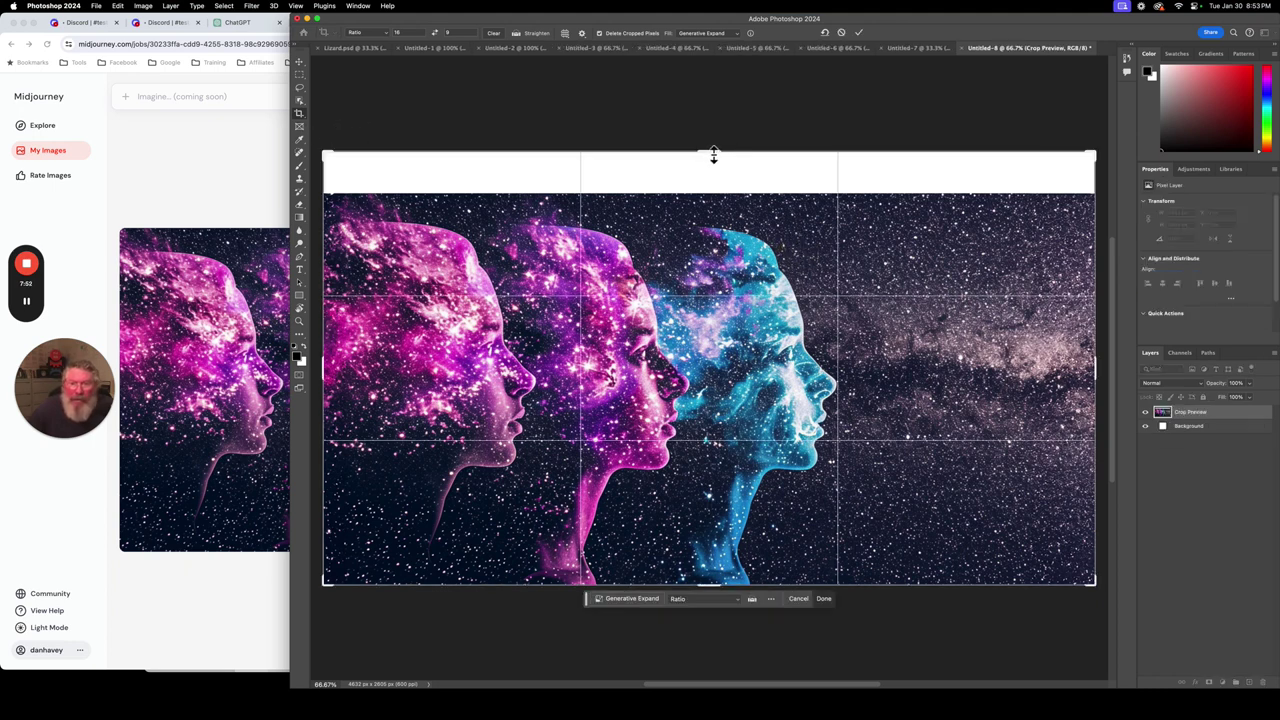
left_click_drag(713, 157, 708, 176)
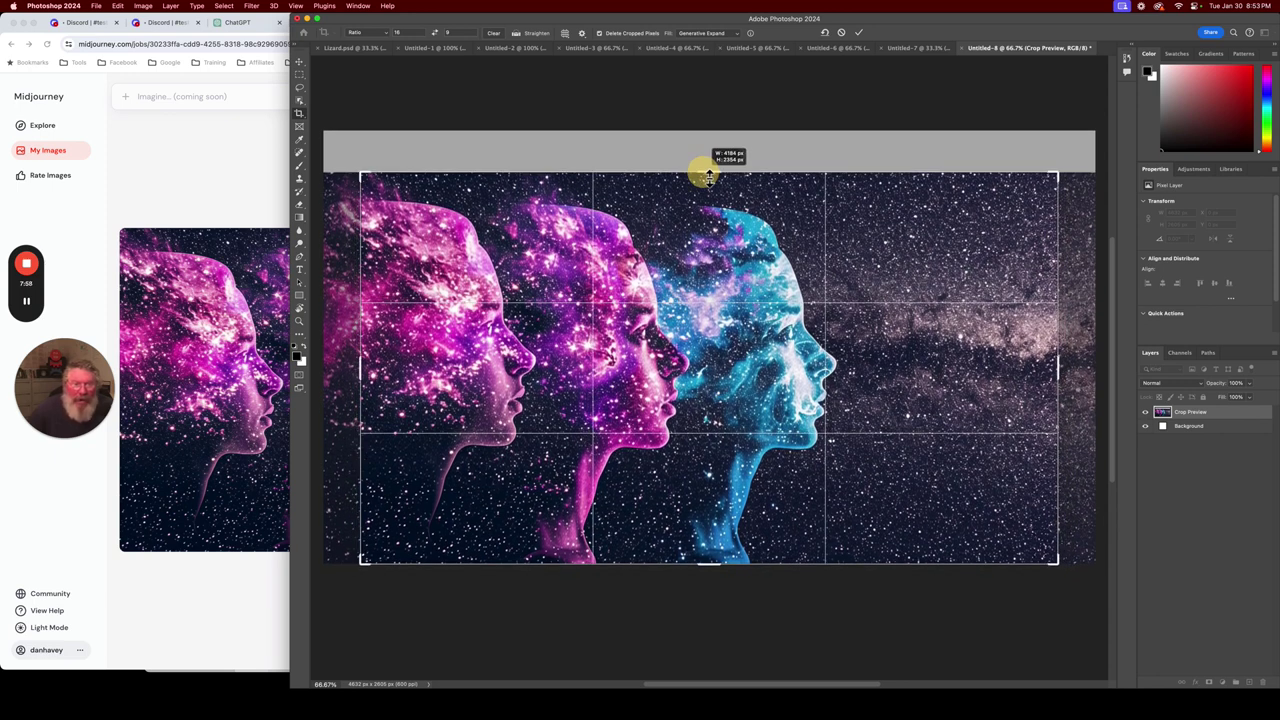
left_click_drag(708, 176, 704, 172)
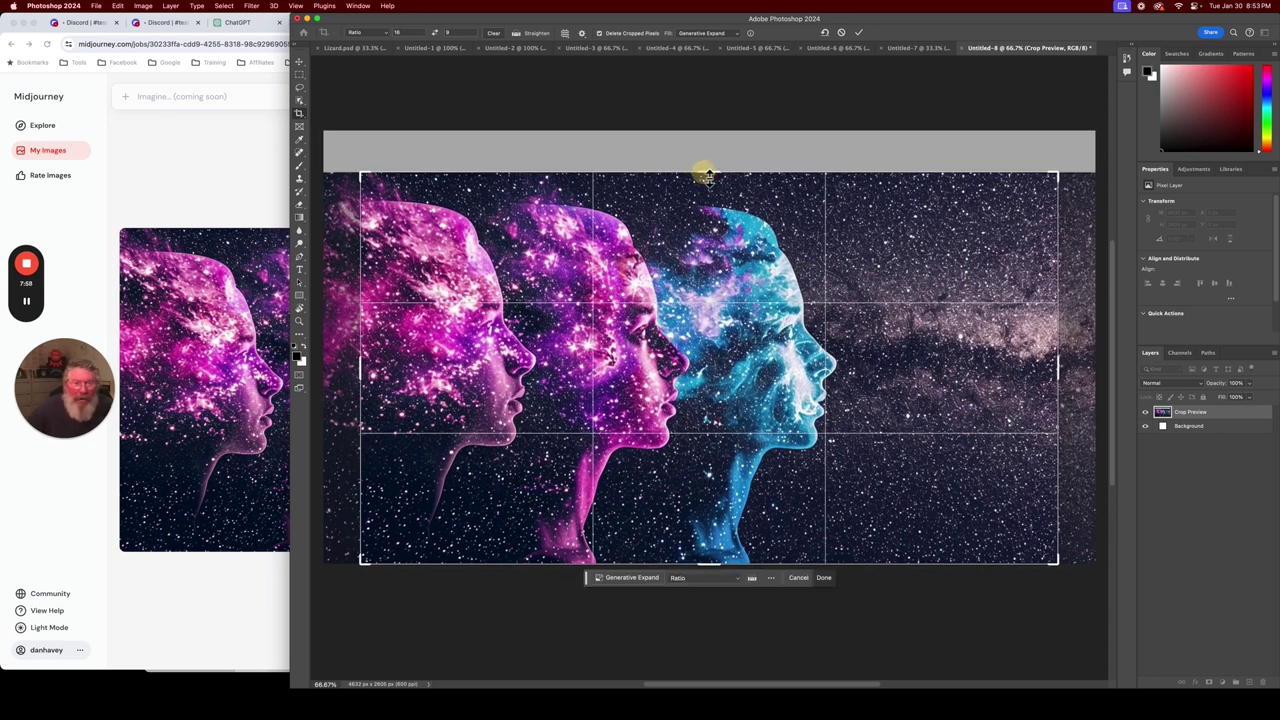
left_click(873, 360)
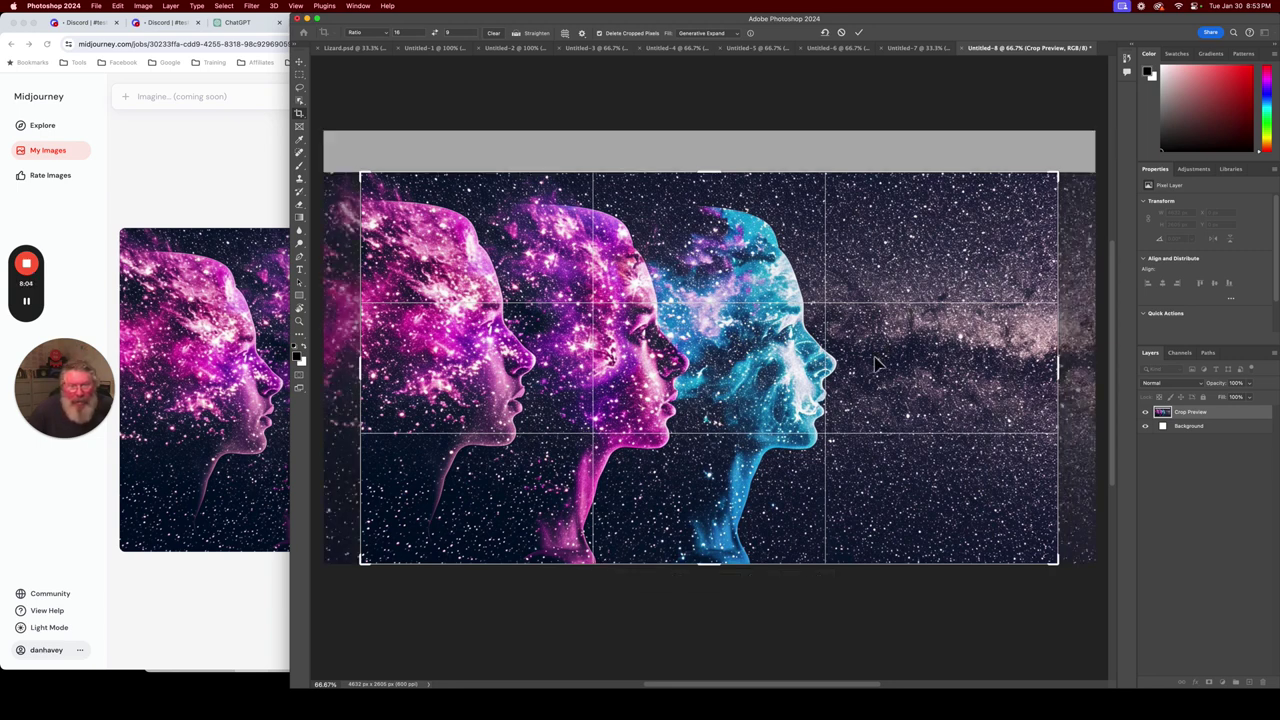
left_click(300, 65)
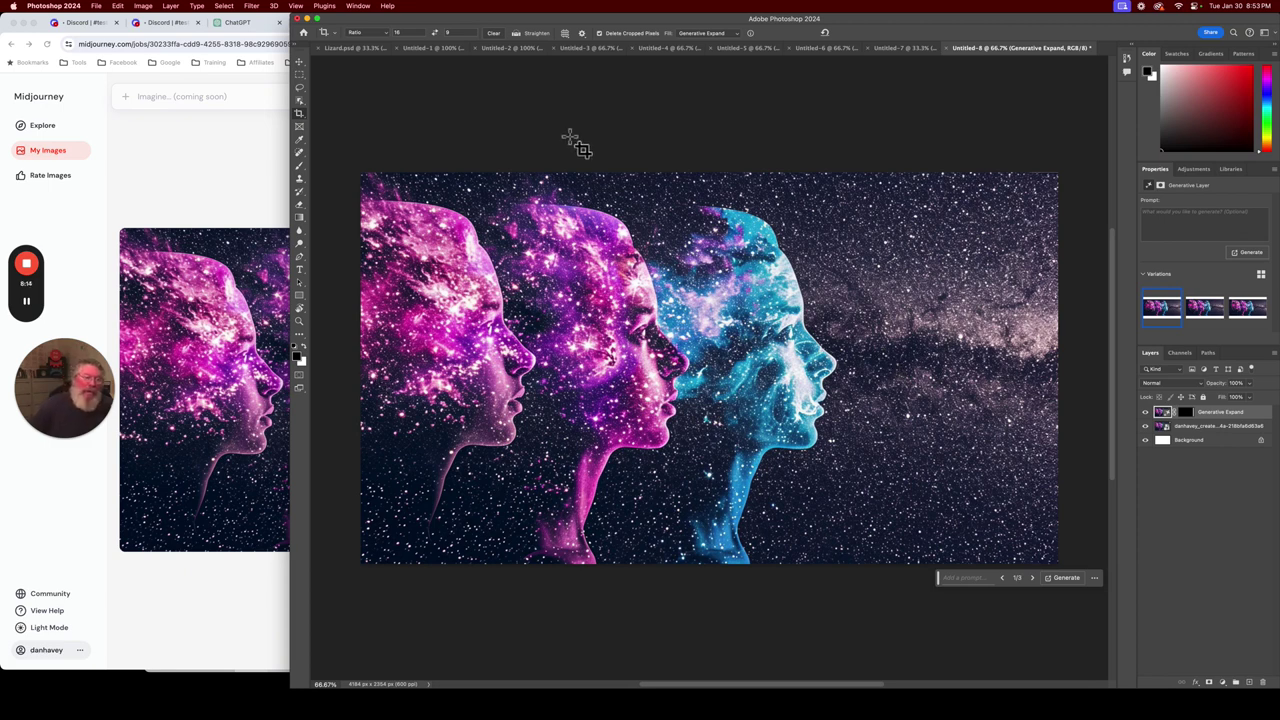
mouse_move(29, 294)
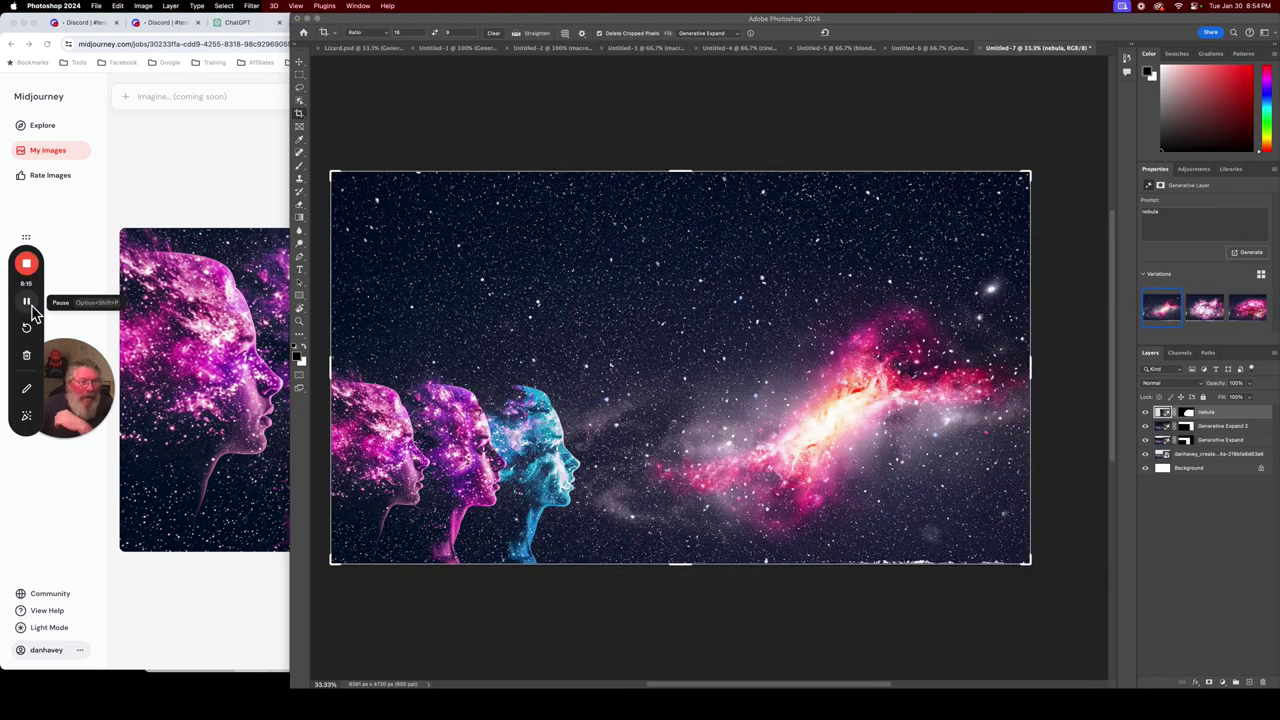
Create a new blank document from File > New.
left_click(97, 8)
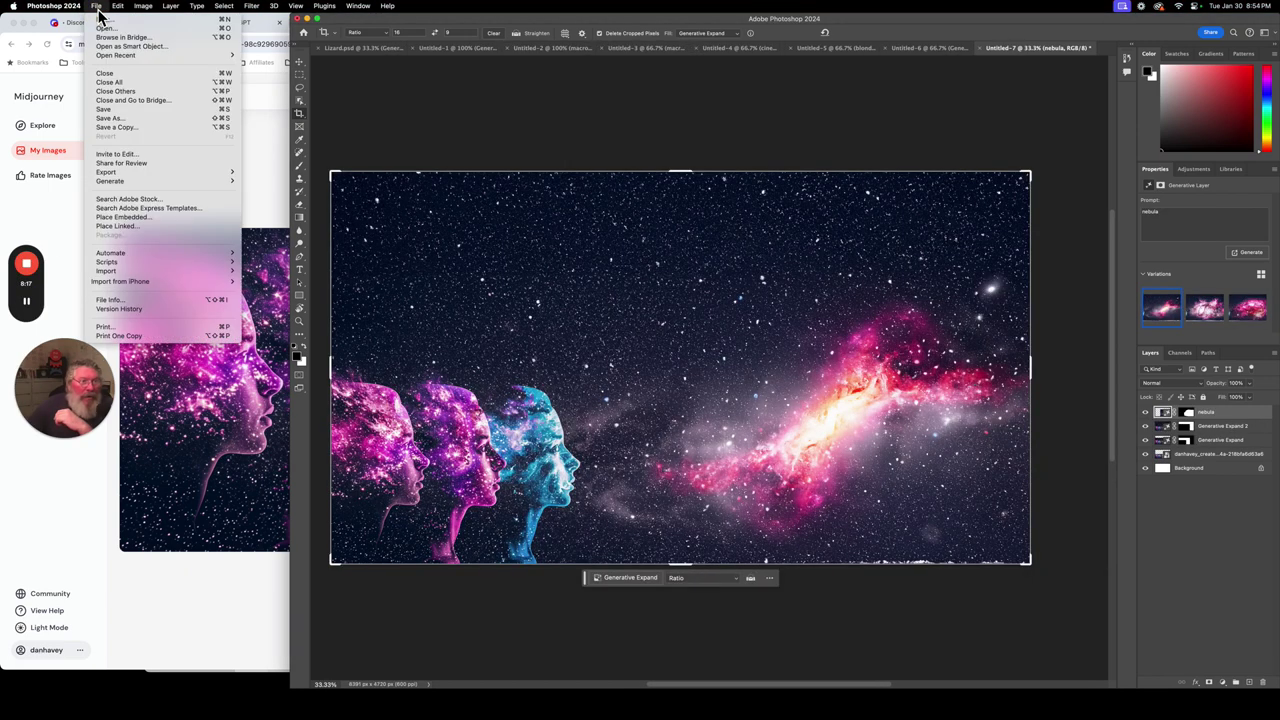
left_click(106, 24)
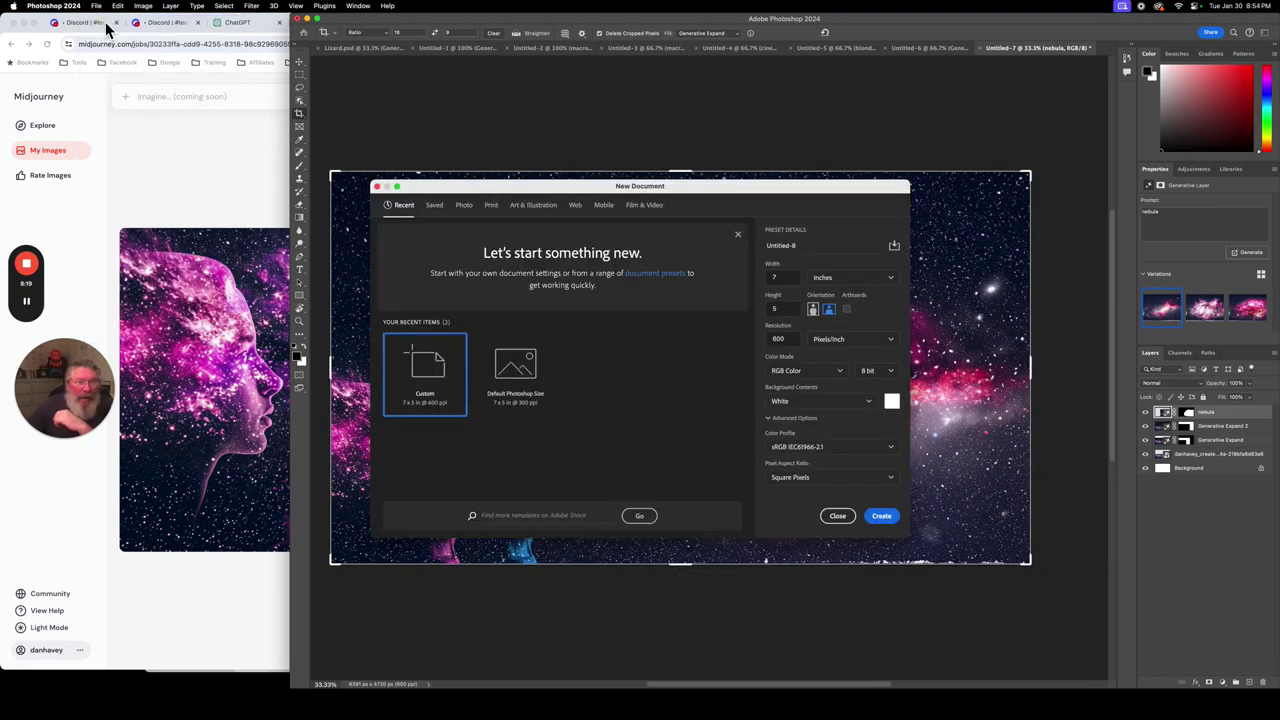
left_click(884, 520)
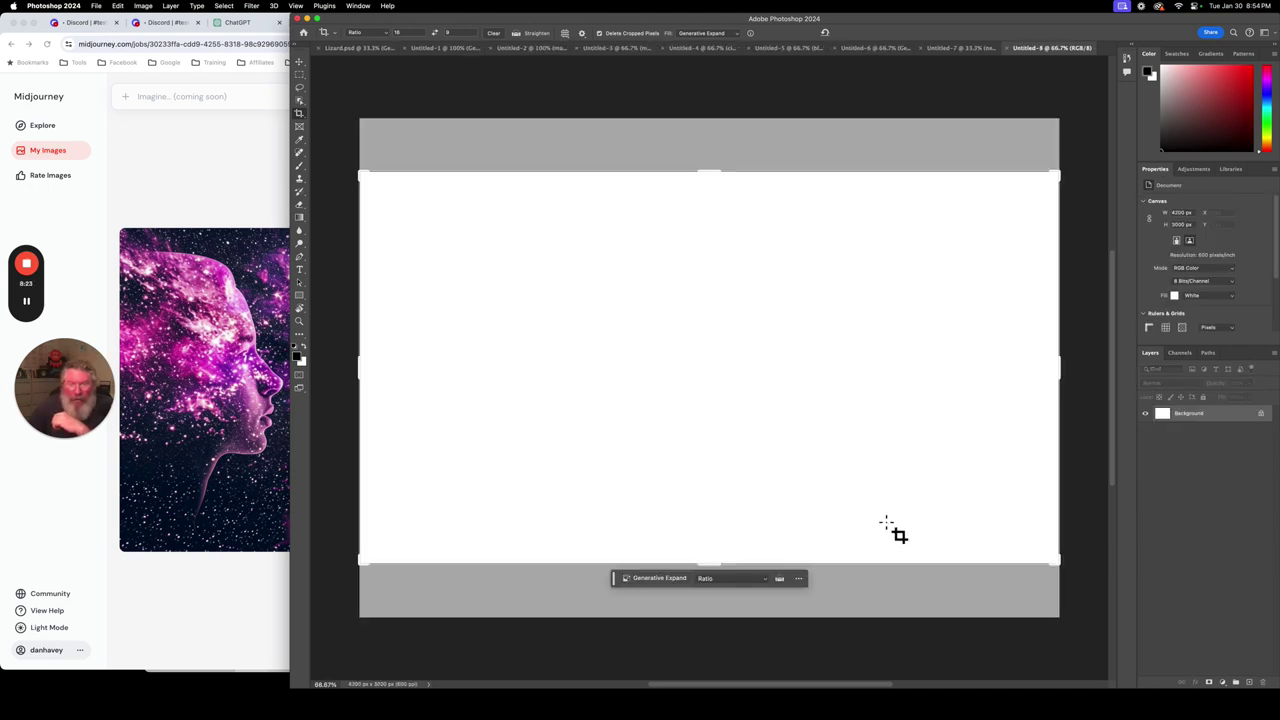
left_click(727, 580)
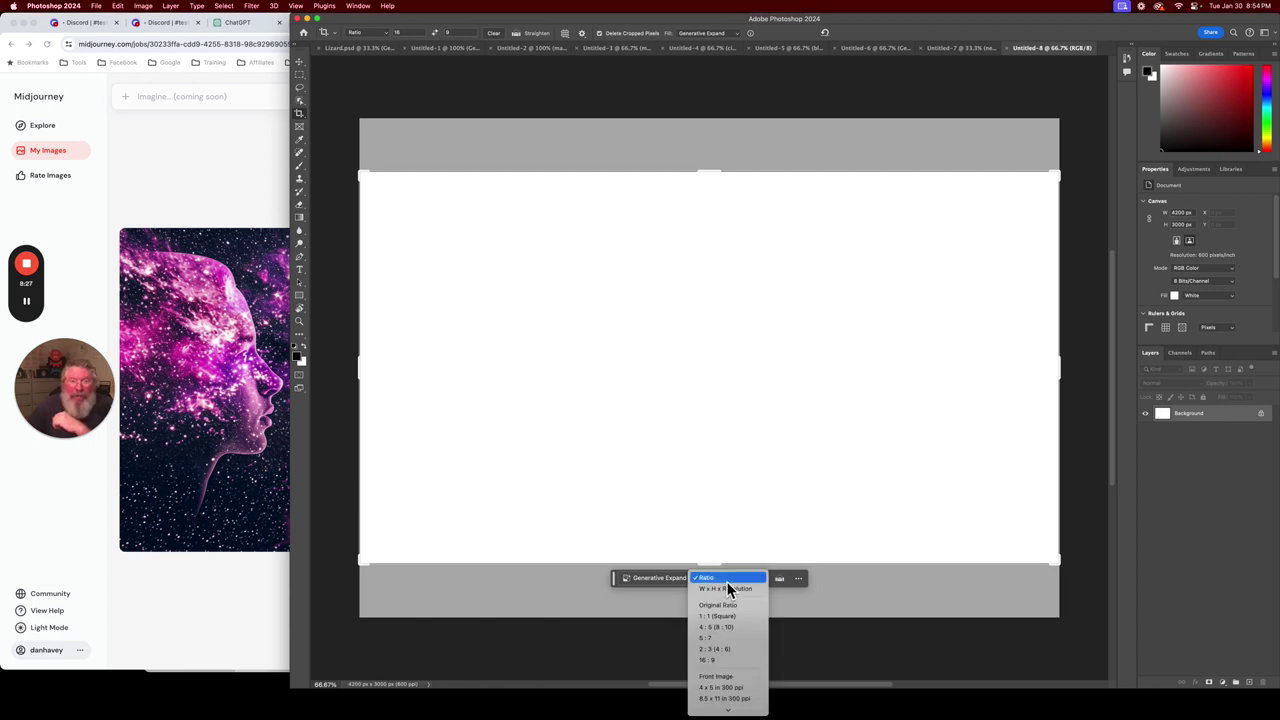
left_click(1010, 60)
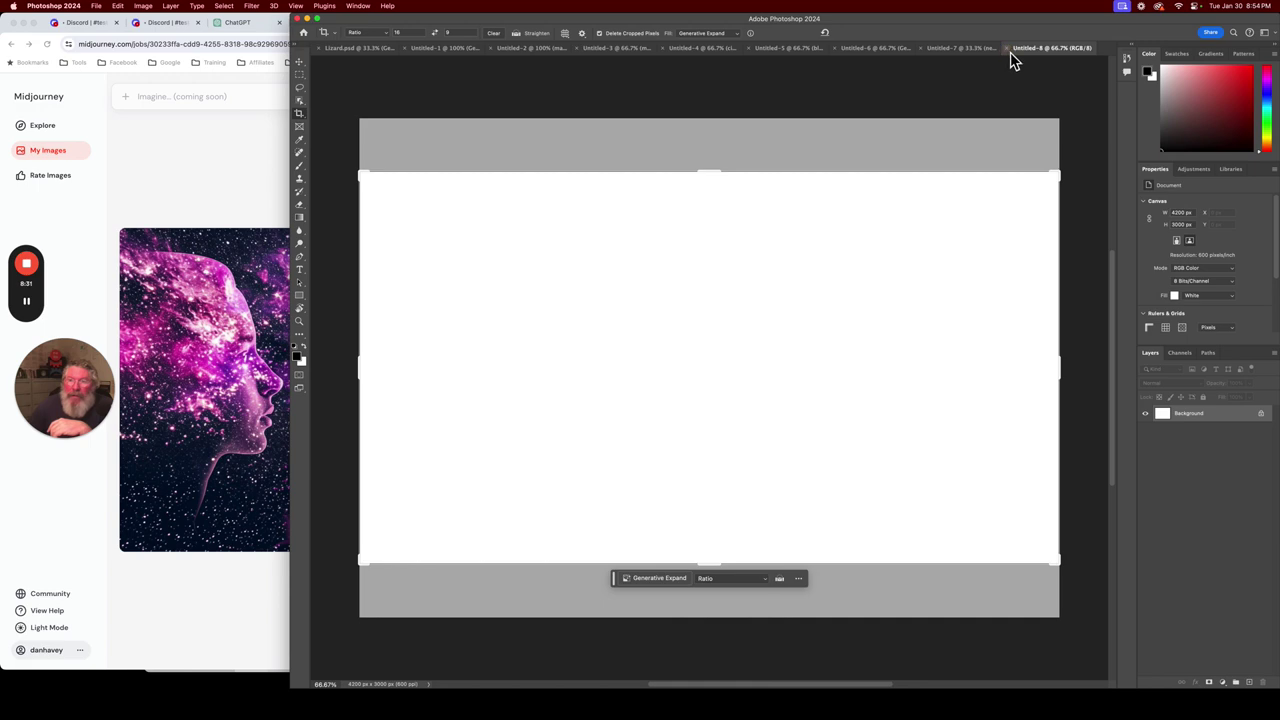
Close that blank document and reopen New Document with 7 × 5 inch, 600 ppi settings.
key("super+w")
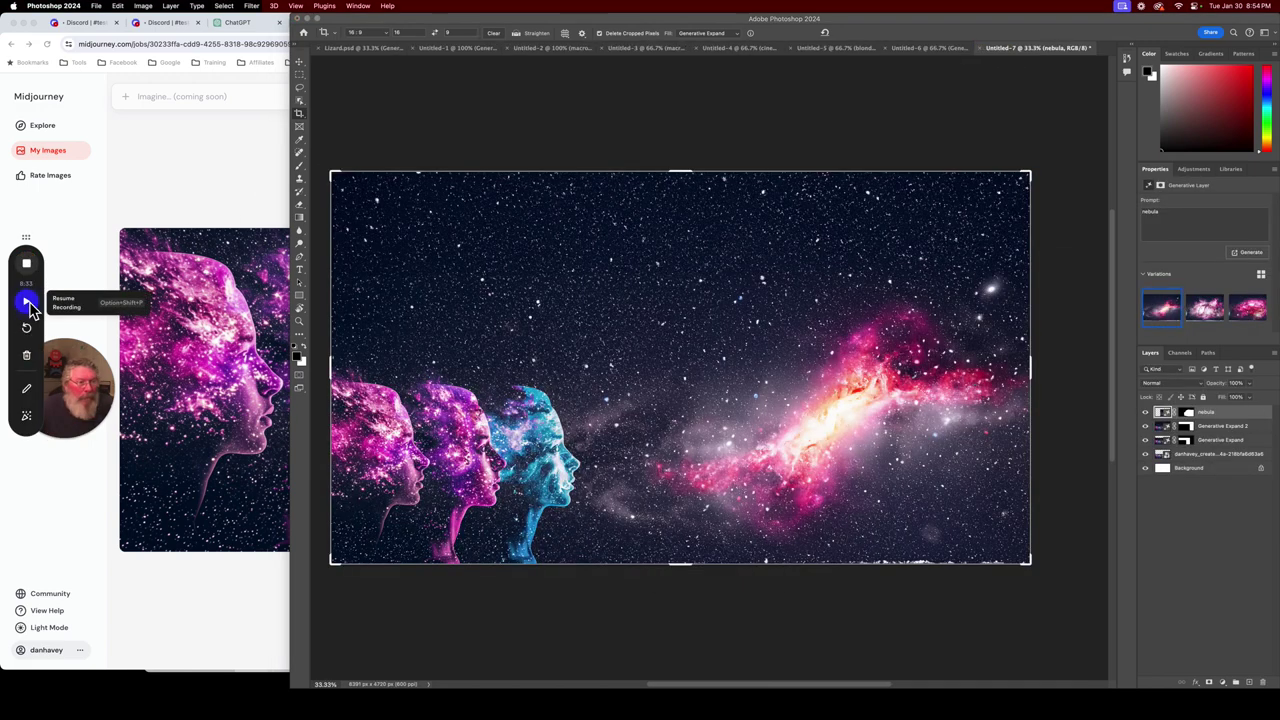
left_click(99, 9)
key("Escape")
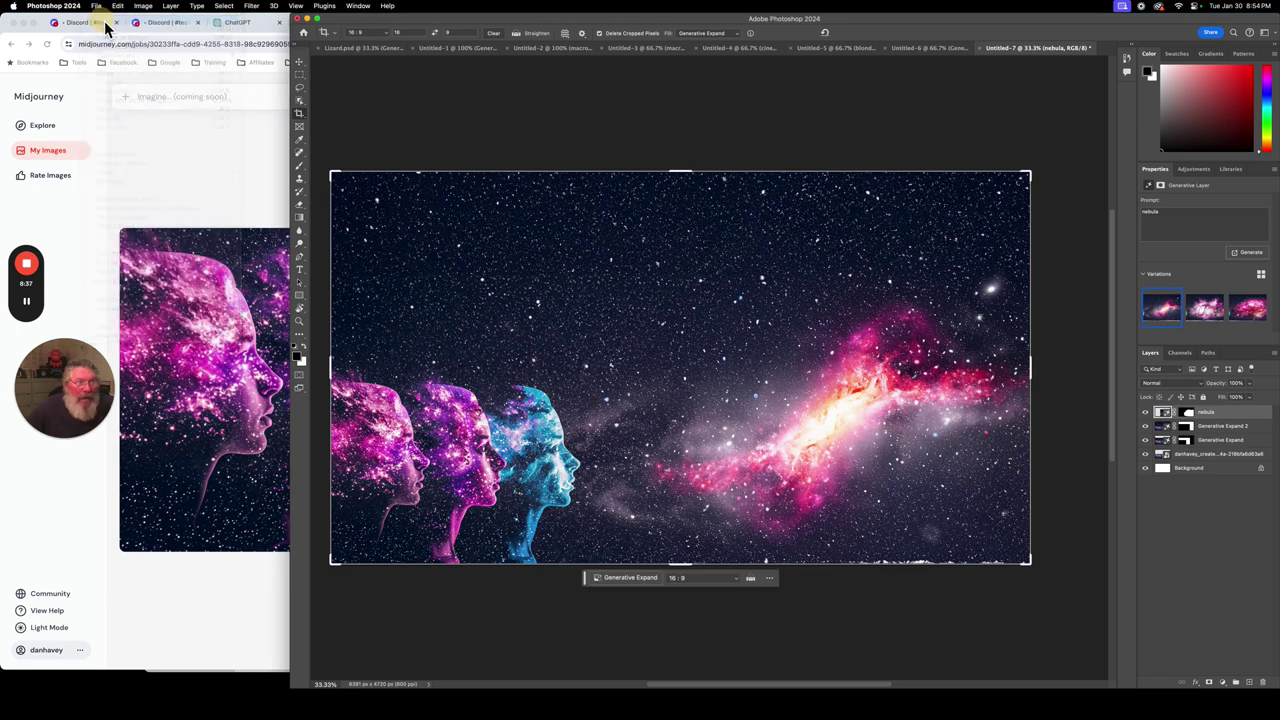
key("super+n")
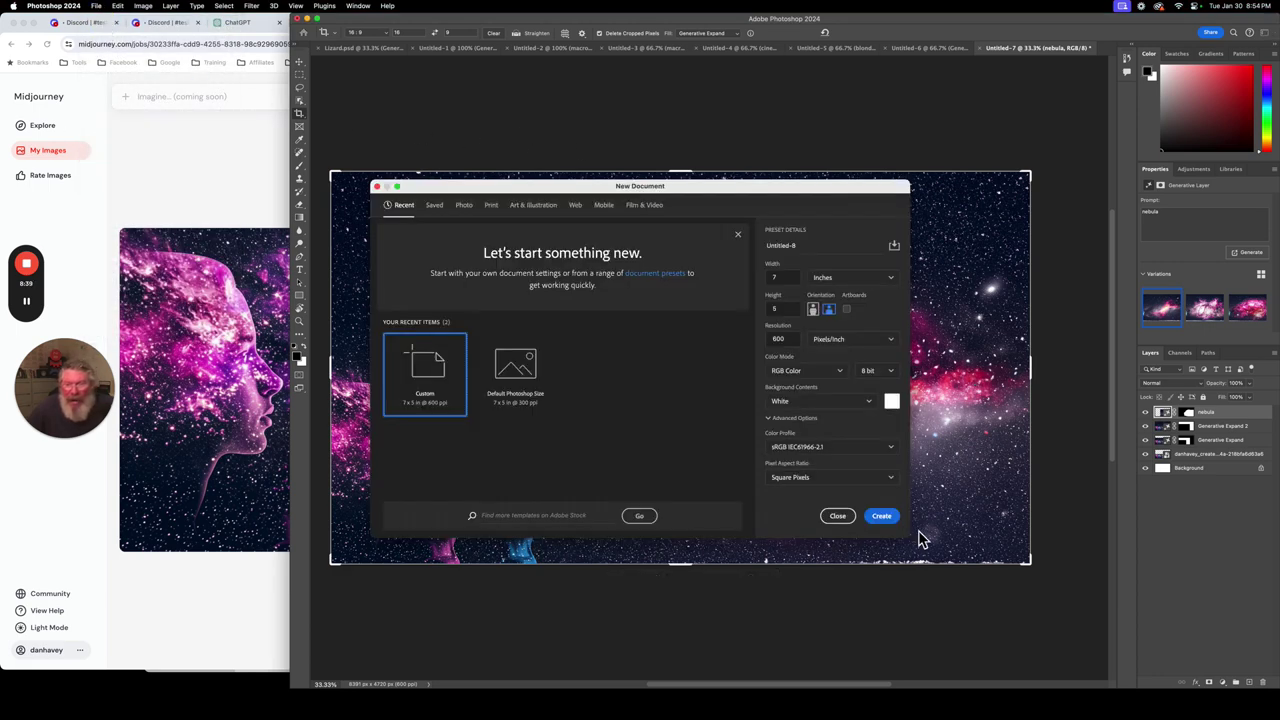
Create the 4200 × 3000 px blank Untitled-8, set a 16 : 9 crop ratio, and open Downloads.
left_click(881, 516)
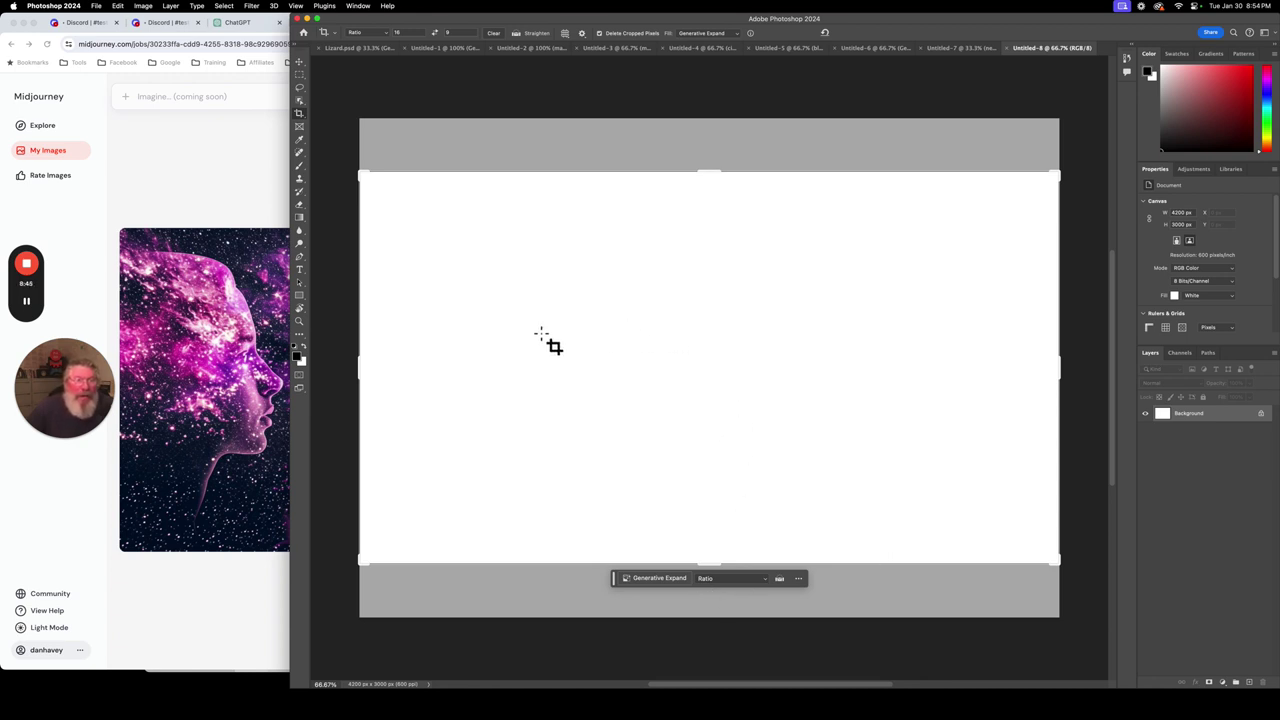
mouse_move(29, 318)
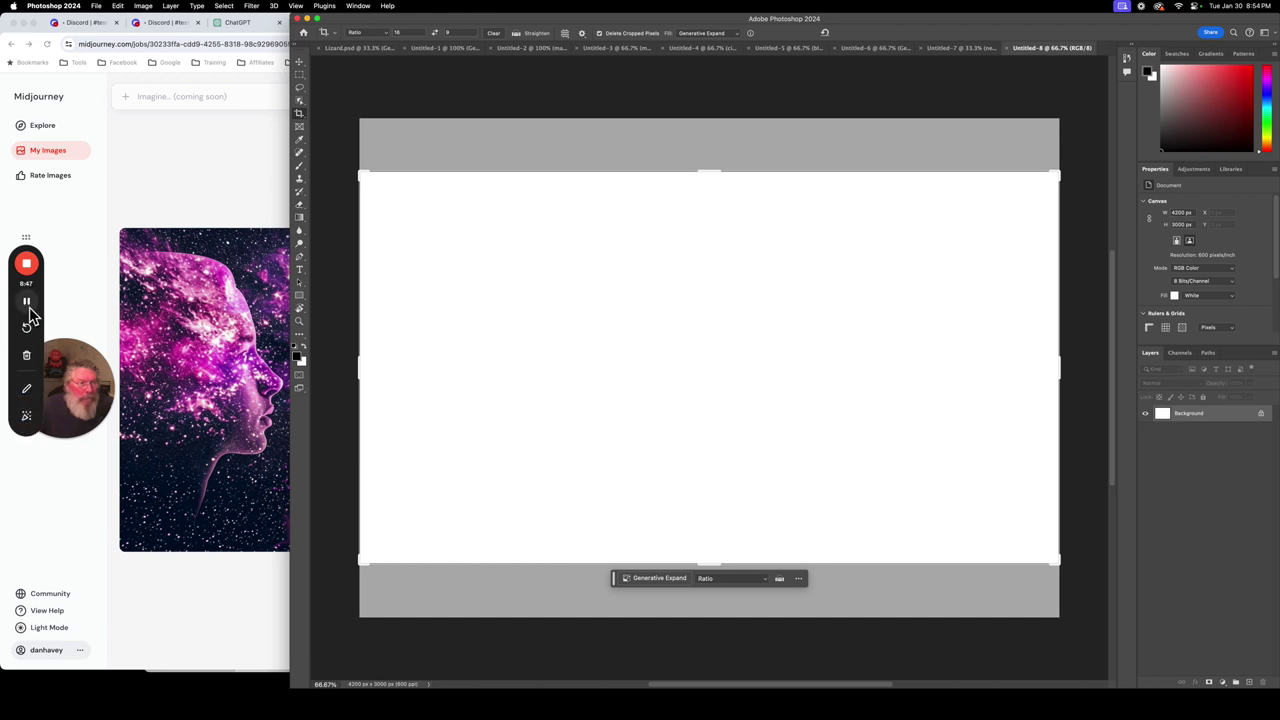
left_click(793, 526)
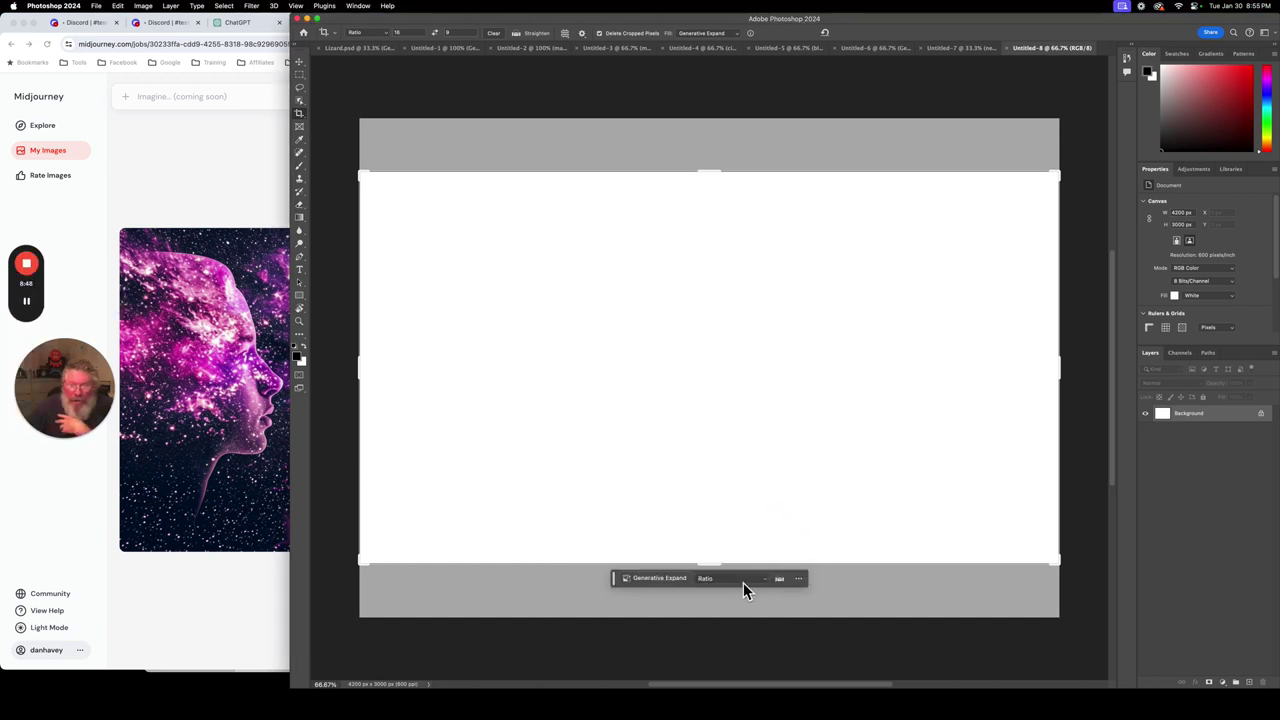
left_click(733, 582)
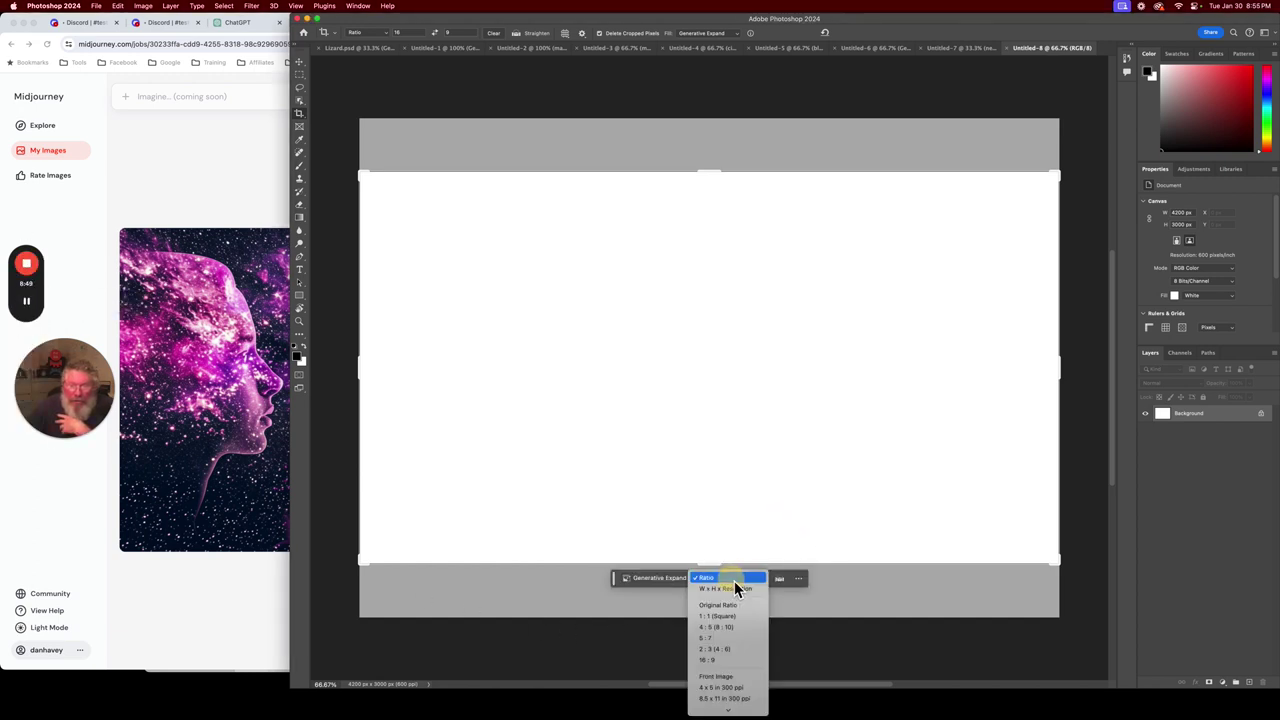
left_click(715, 662)
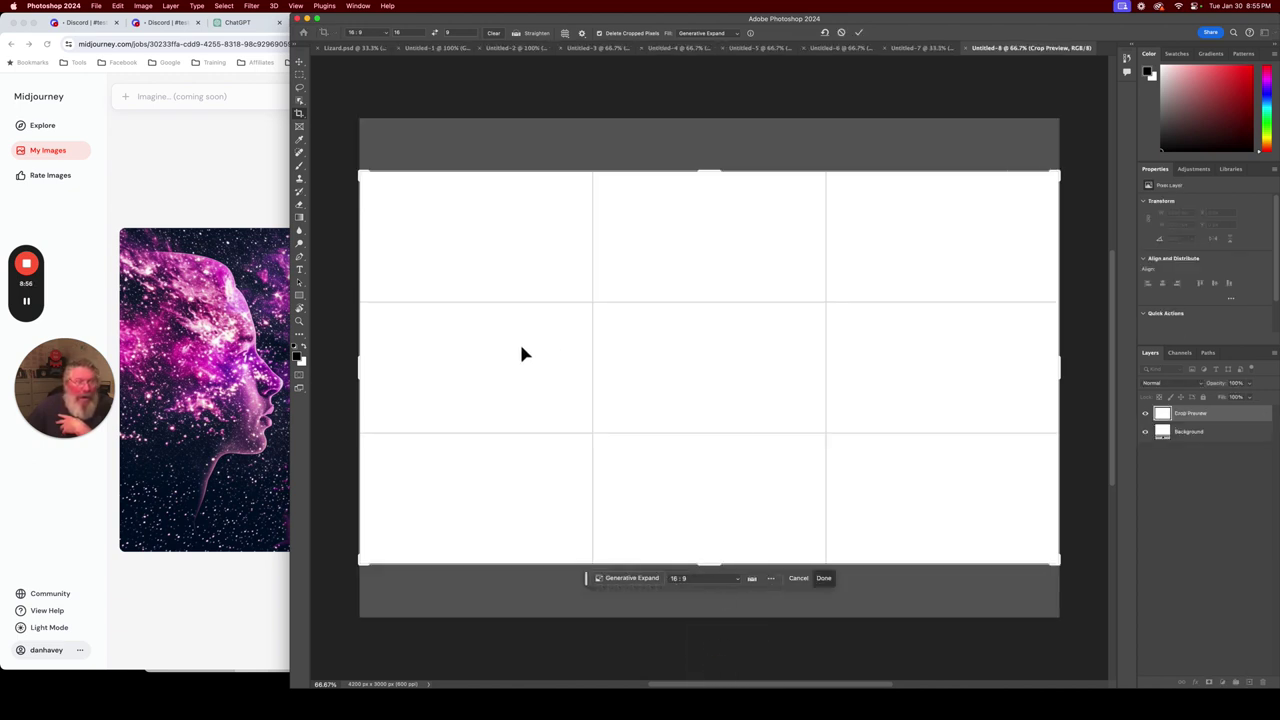
mouse_move(27, 305)
key("super+alt+l")
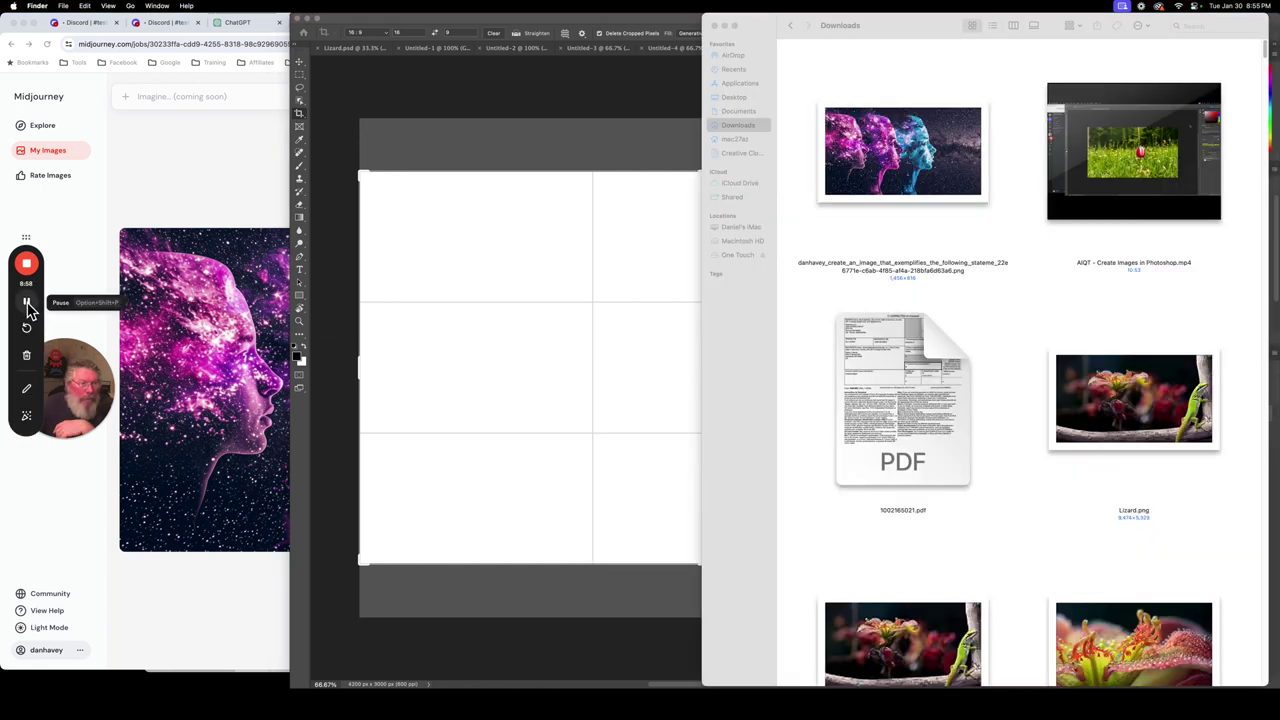
left_click_drag(908, 157, 527, 380)
left_click_drag(881, 156, 566, 309)
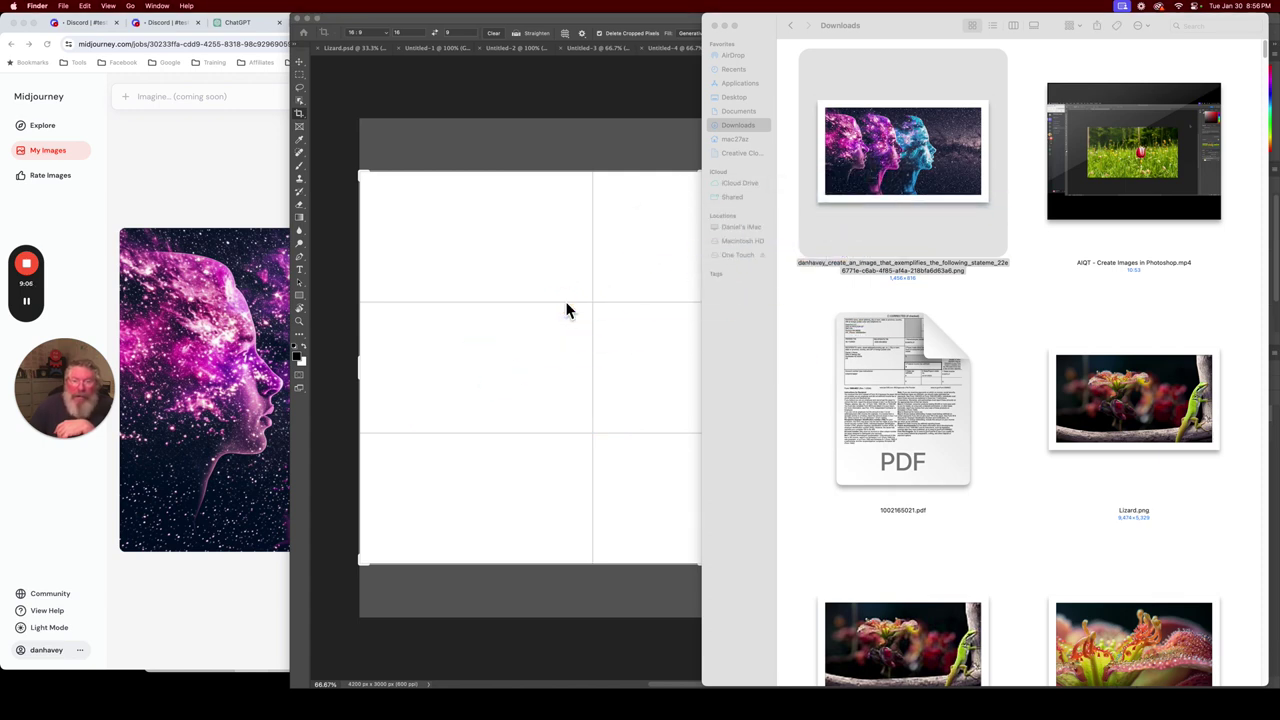
left_click(717, 27)
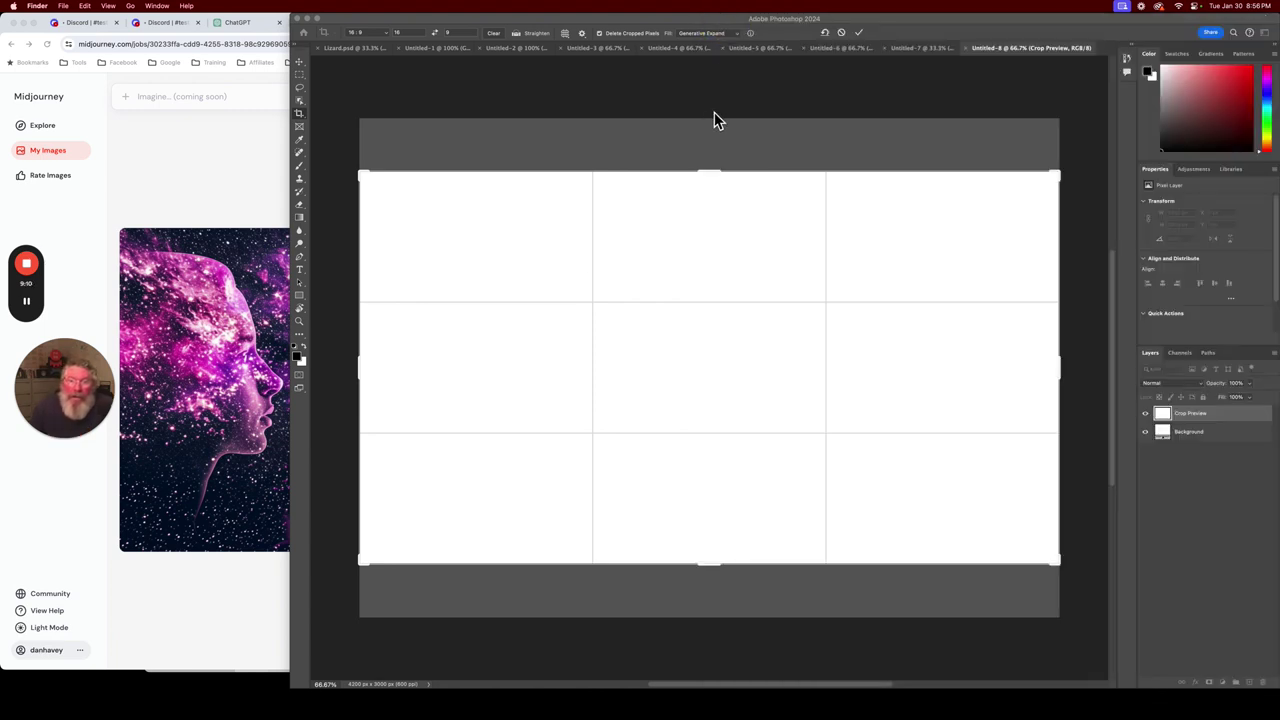
left_click(861, 35)
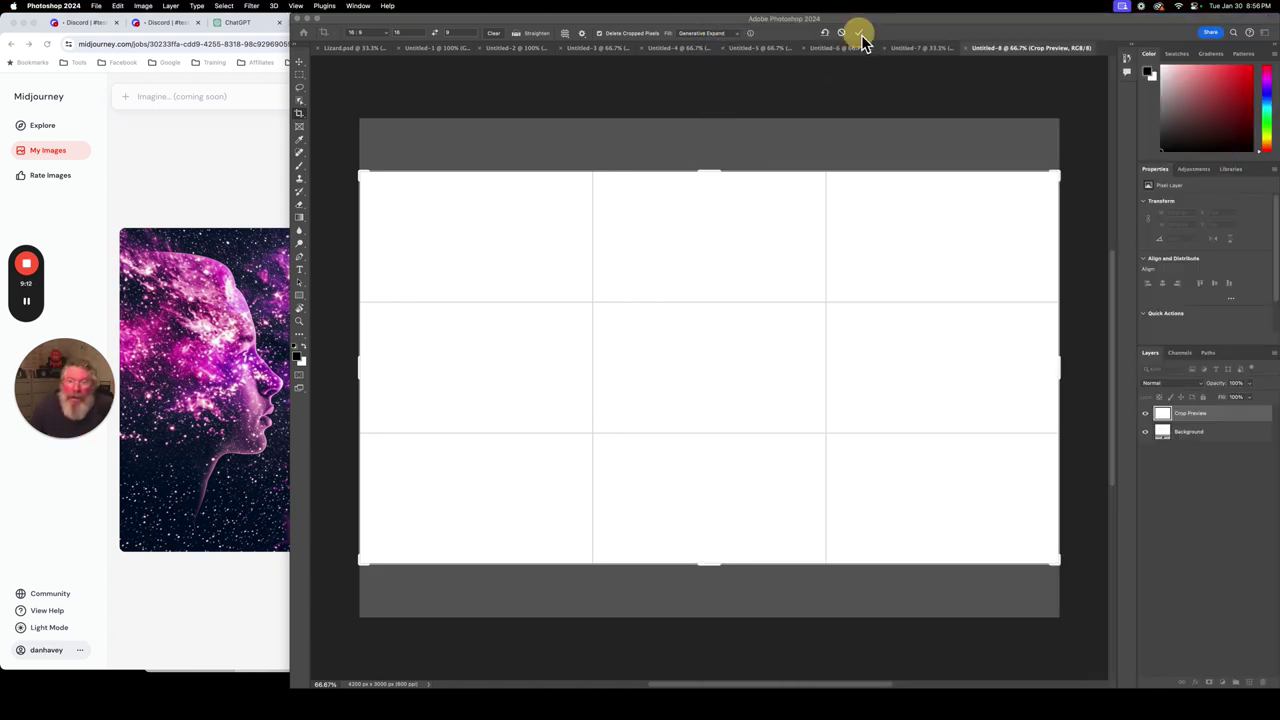
left_click(861, 36)
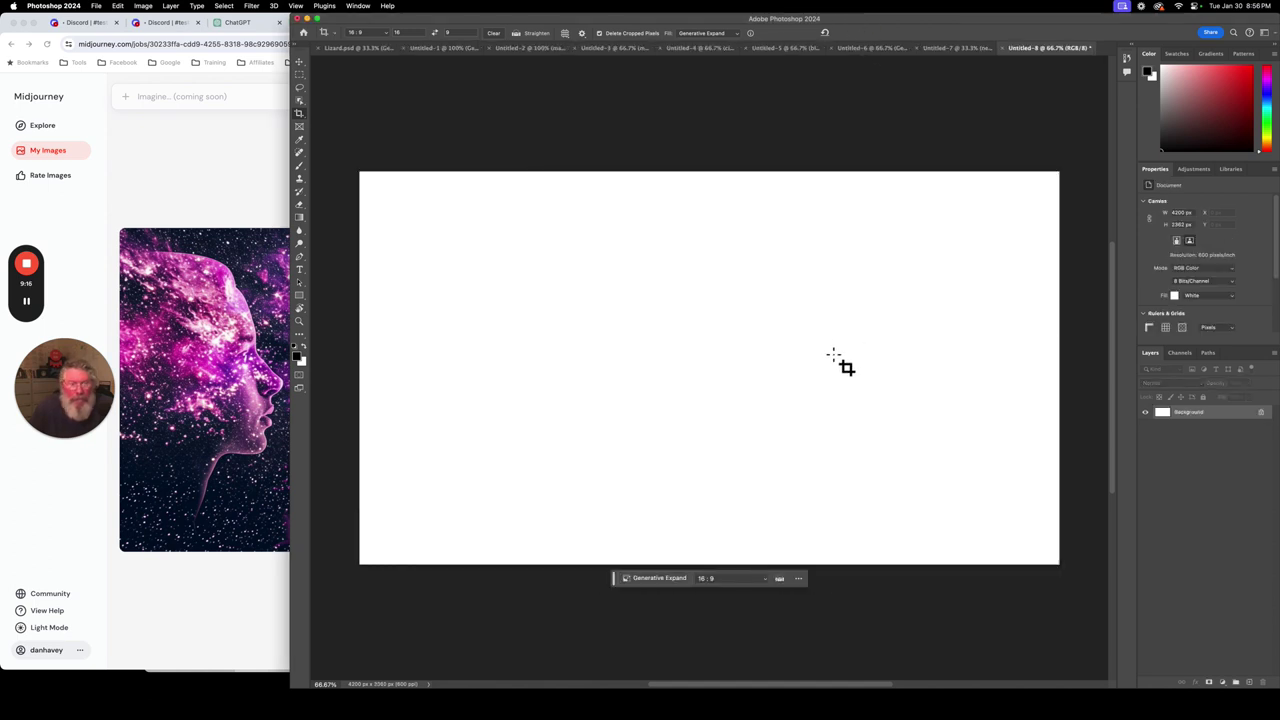
left_click(27, 302)
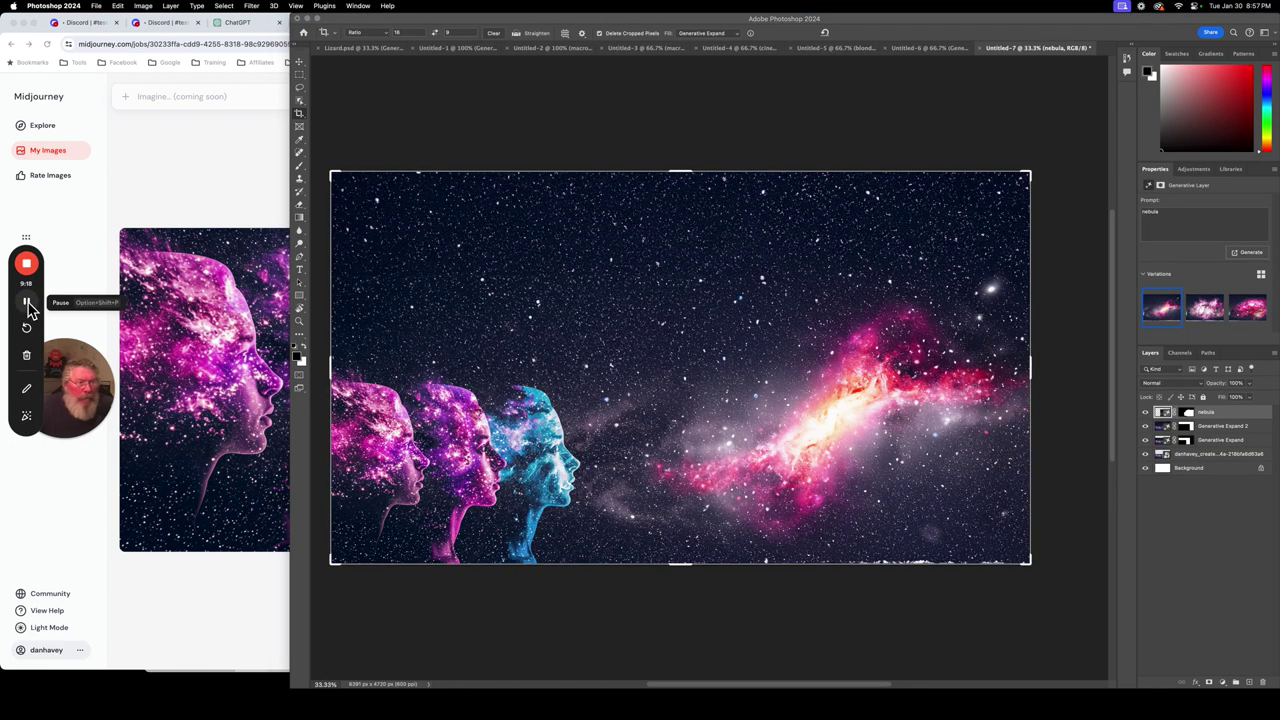
left_click(96, 6)
left_click(101, 22)
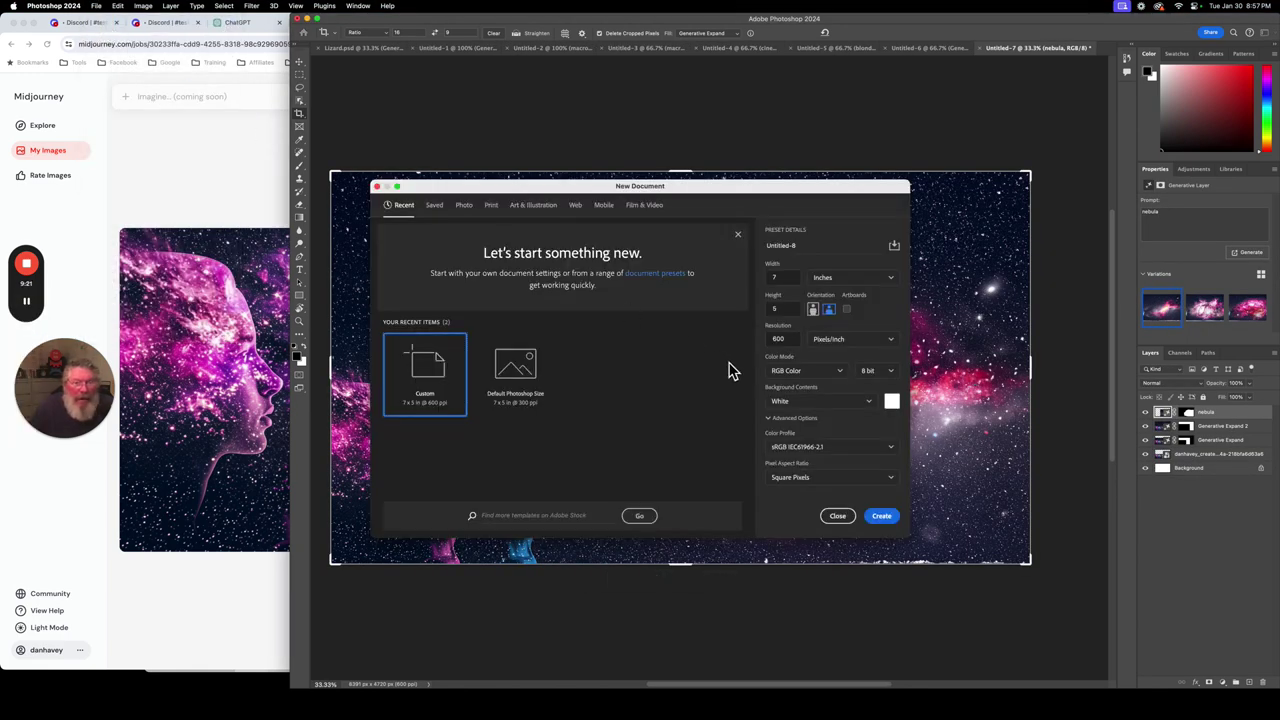
left_click(884, 520)
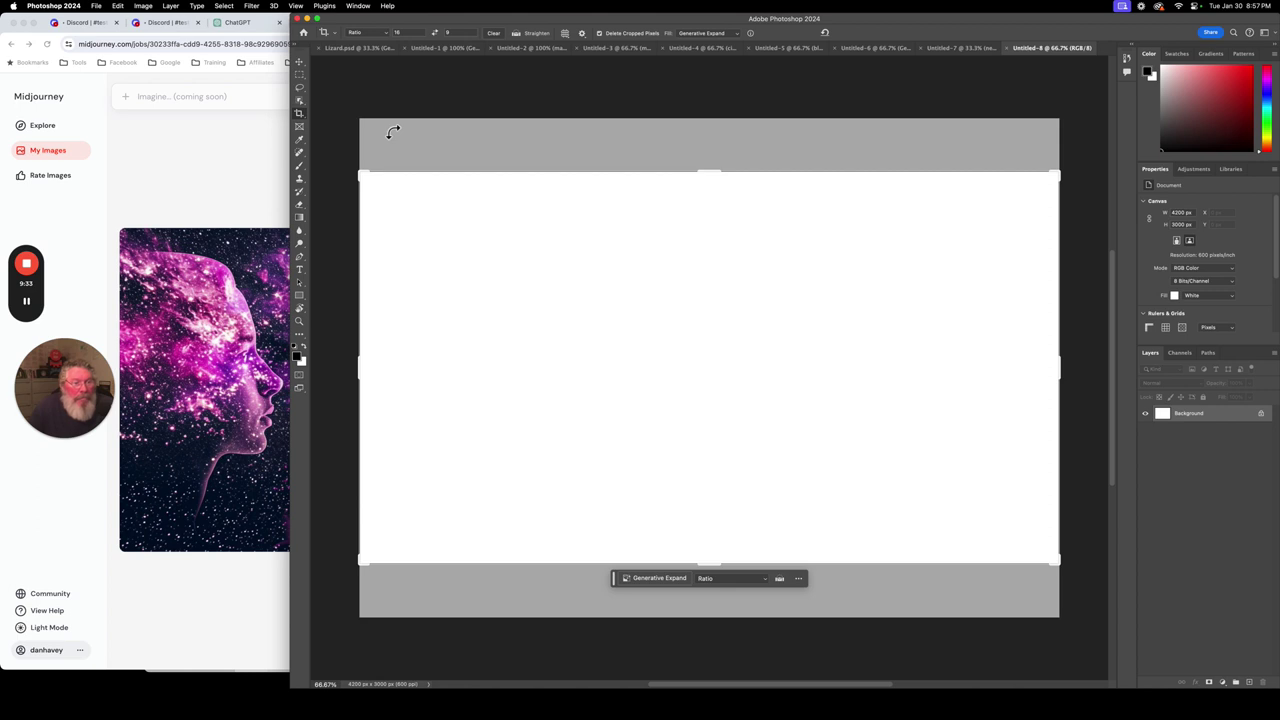
left_click(144, 7)
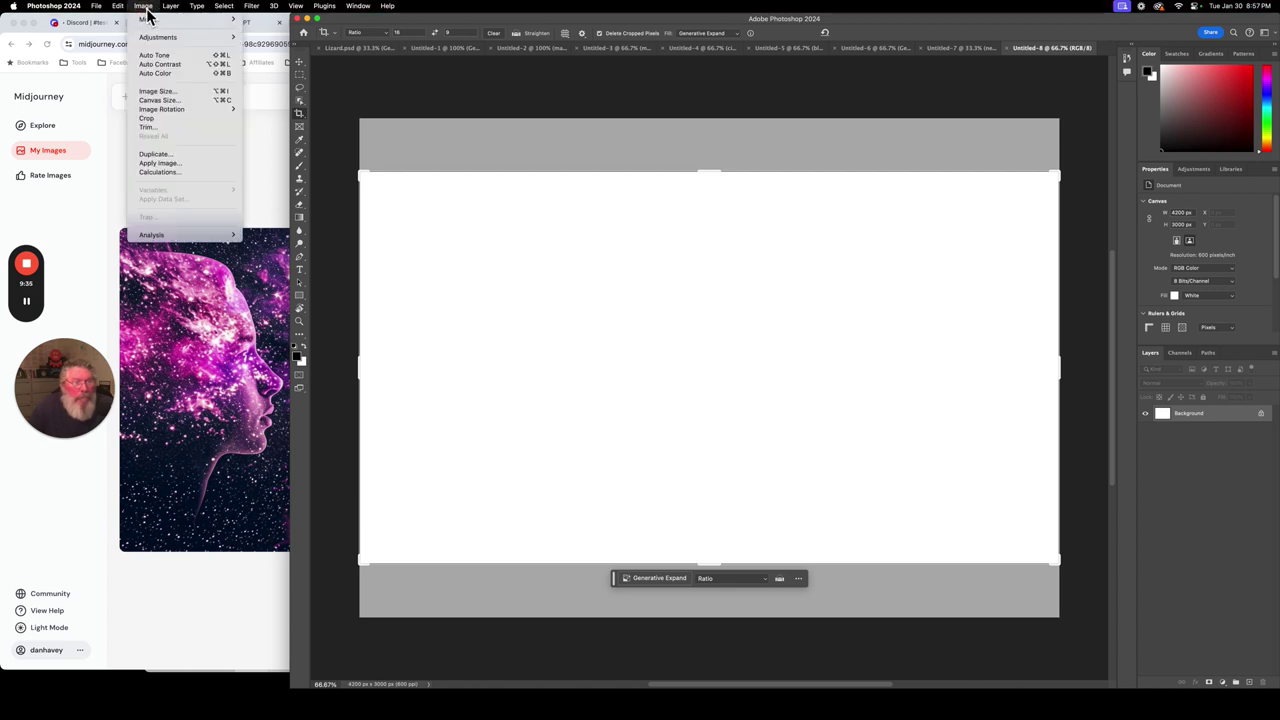
mouse_move(148, 20)
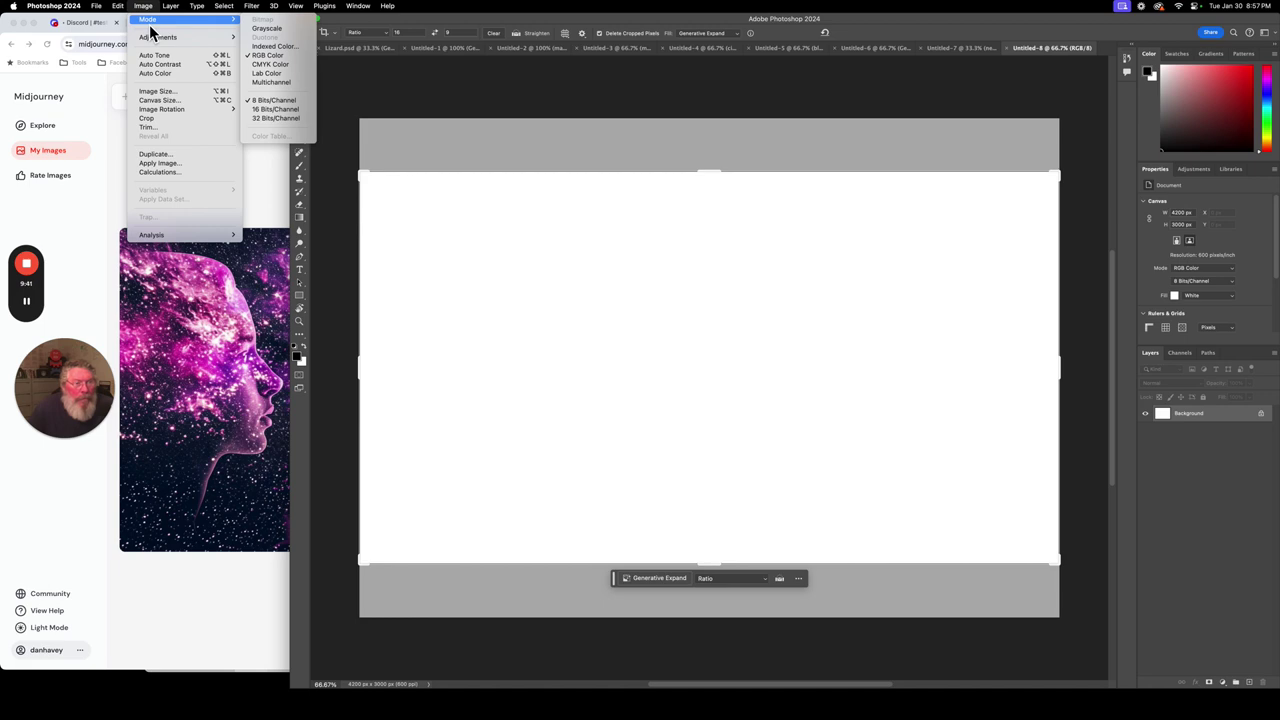
left_click(27, 303)
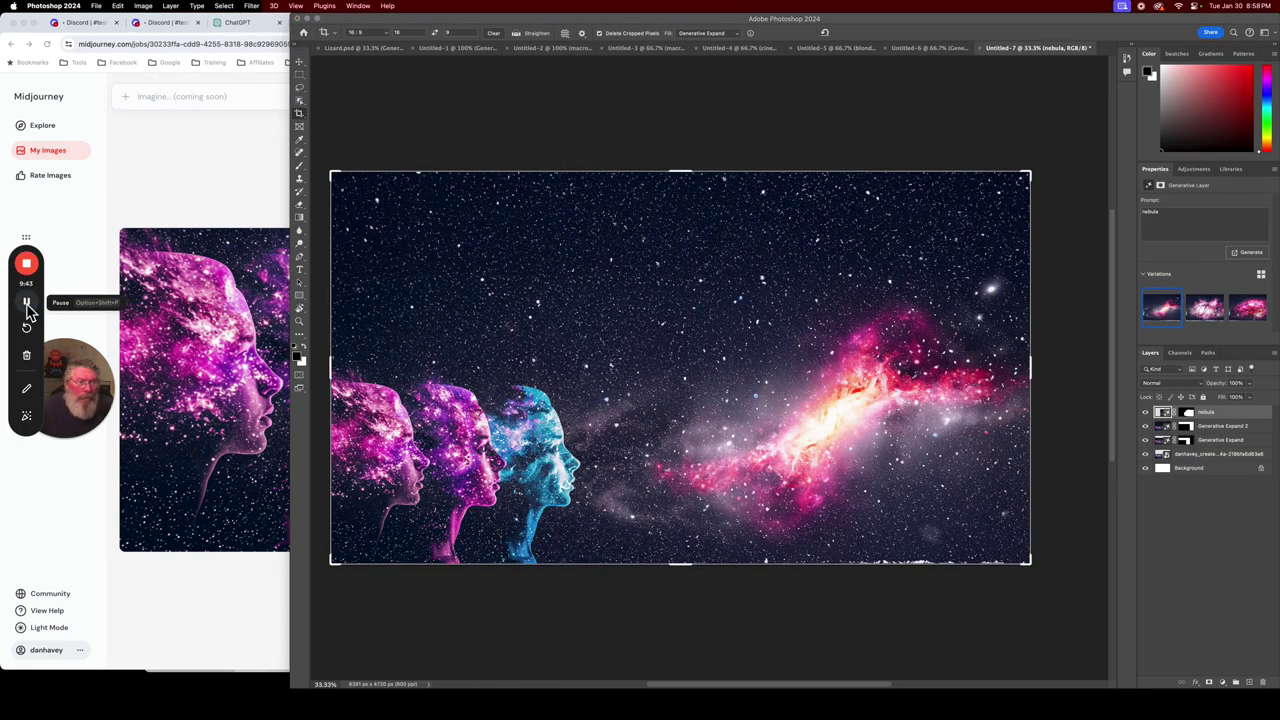
left_click(101, 10)
left_click(108, 28)
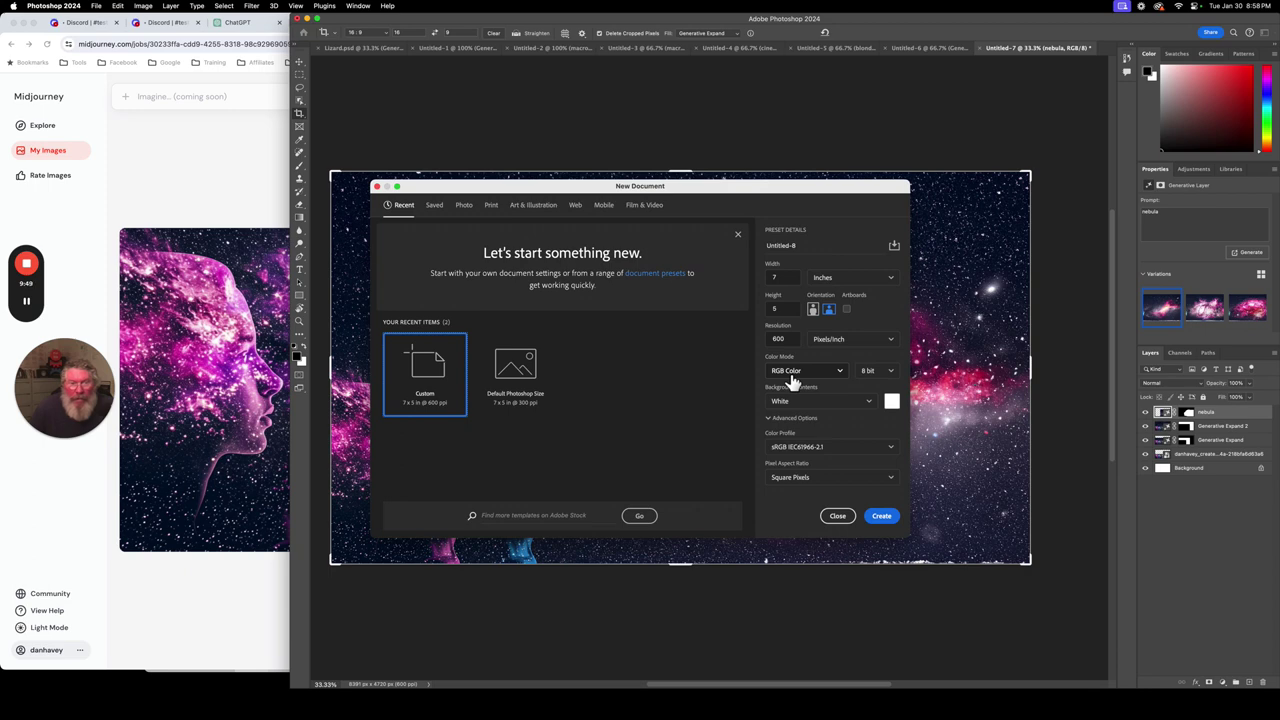
mouse_move(30, 310)
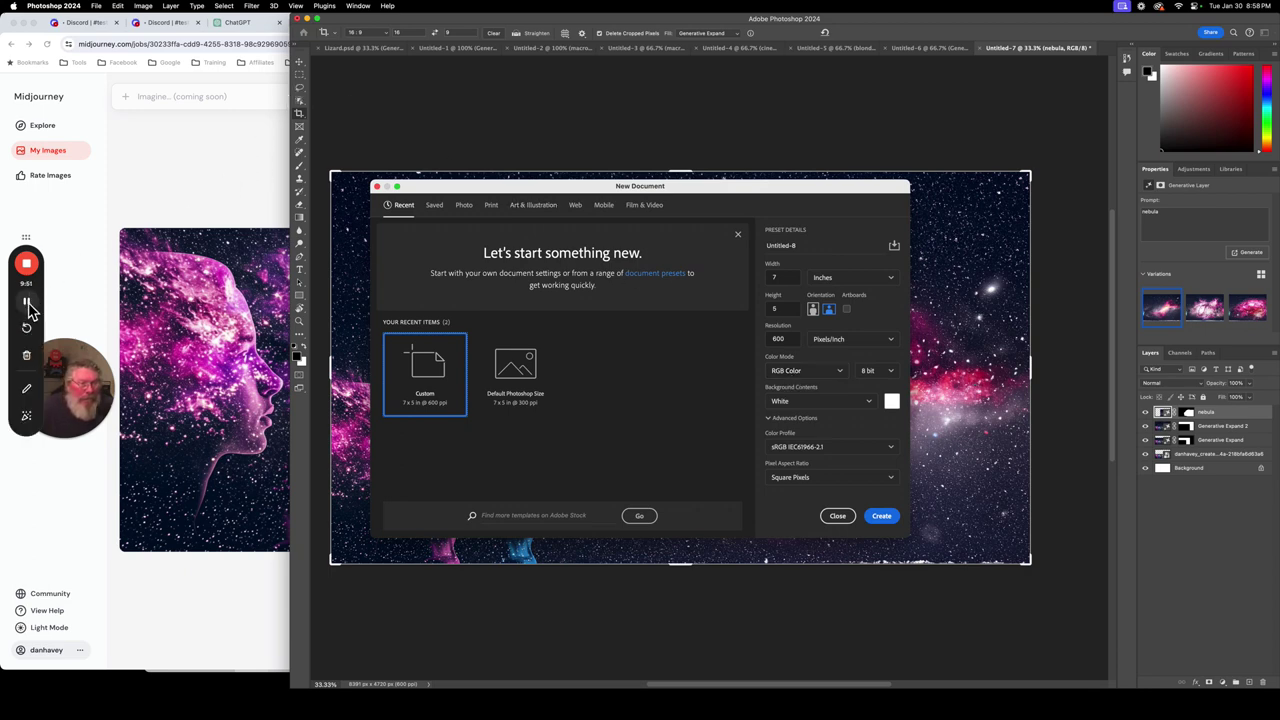
key("Escape")
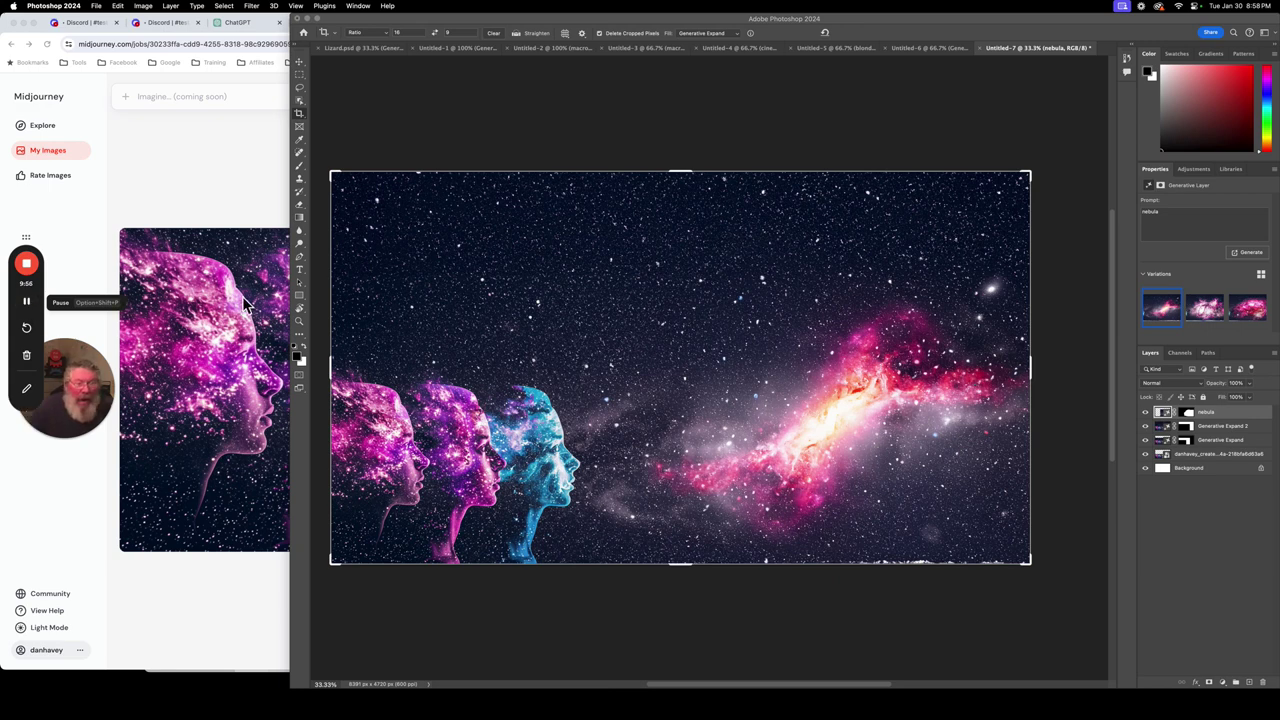
mouse_move(1268, 92)
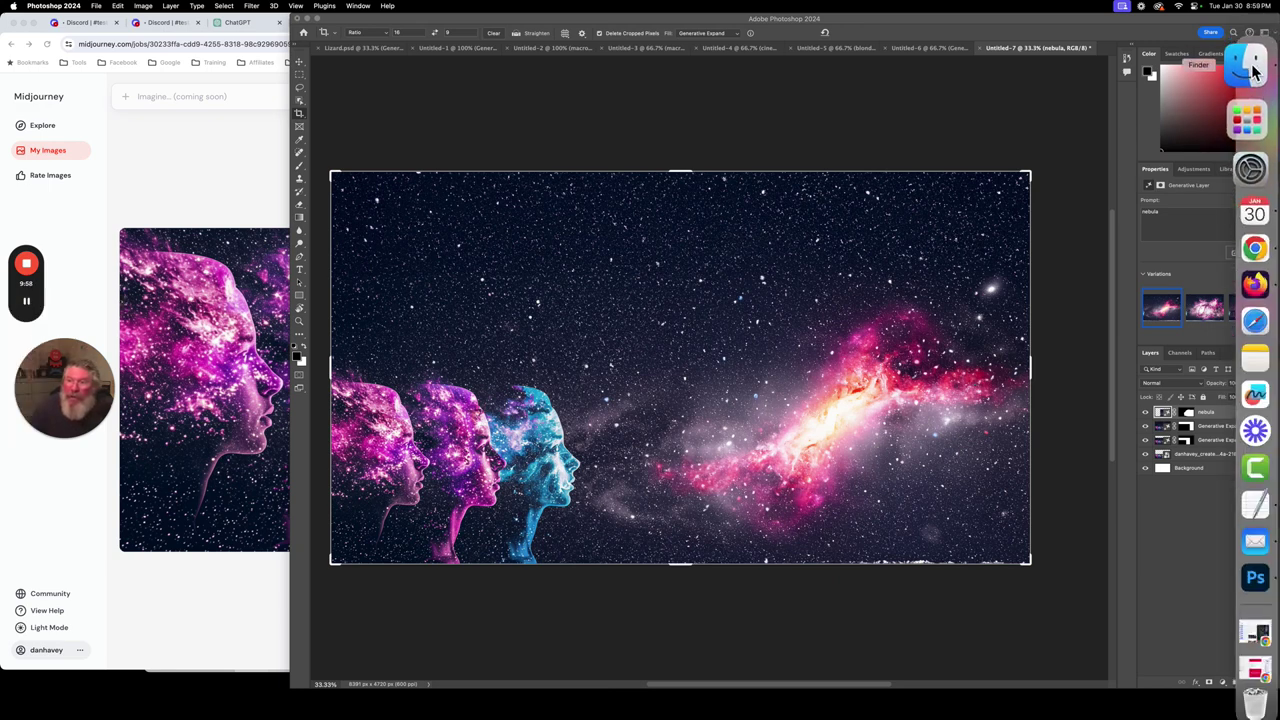
Open the cosmic-faces PNG from Downloads with Adobe Photoshop 2024 via Open With.
left_click(1248, 56)
right_click(791, 136)
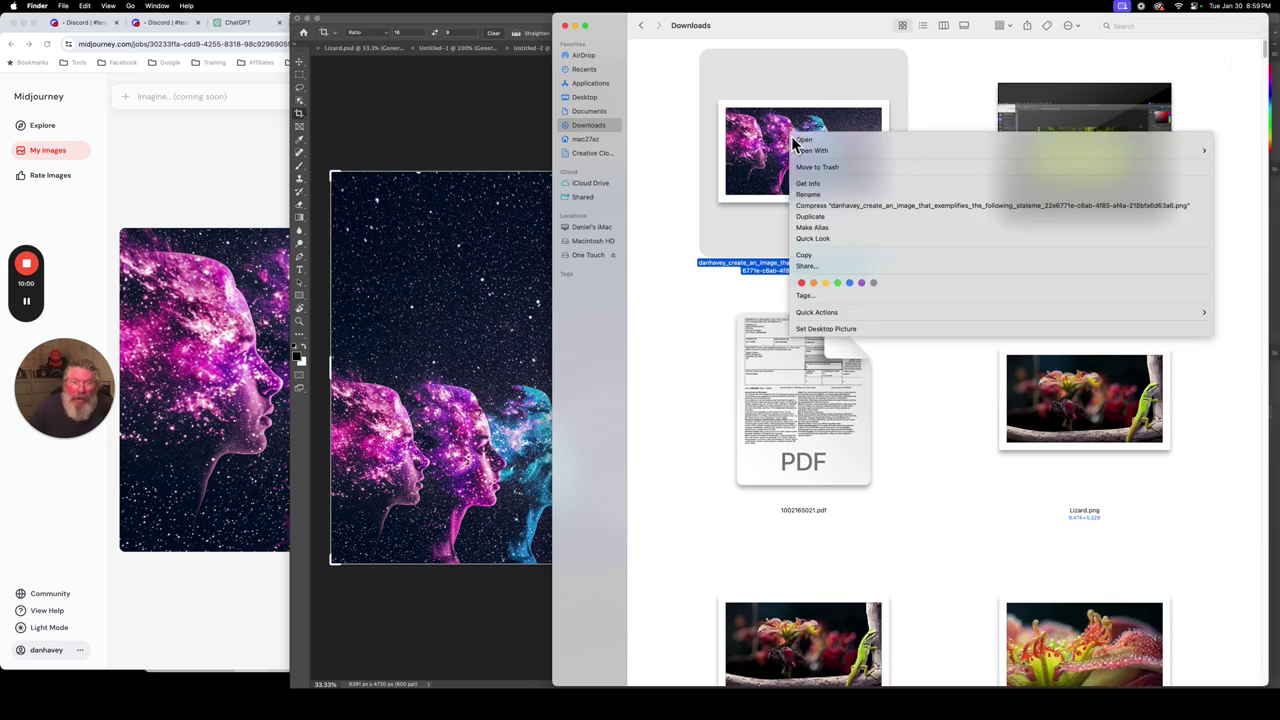
mouse_move(816, 152)
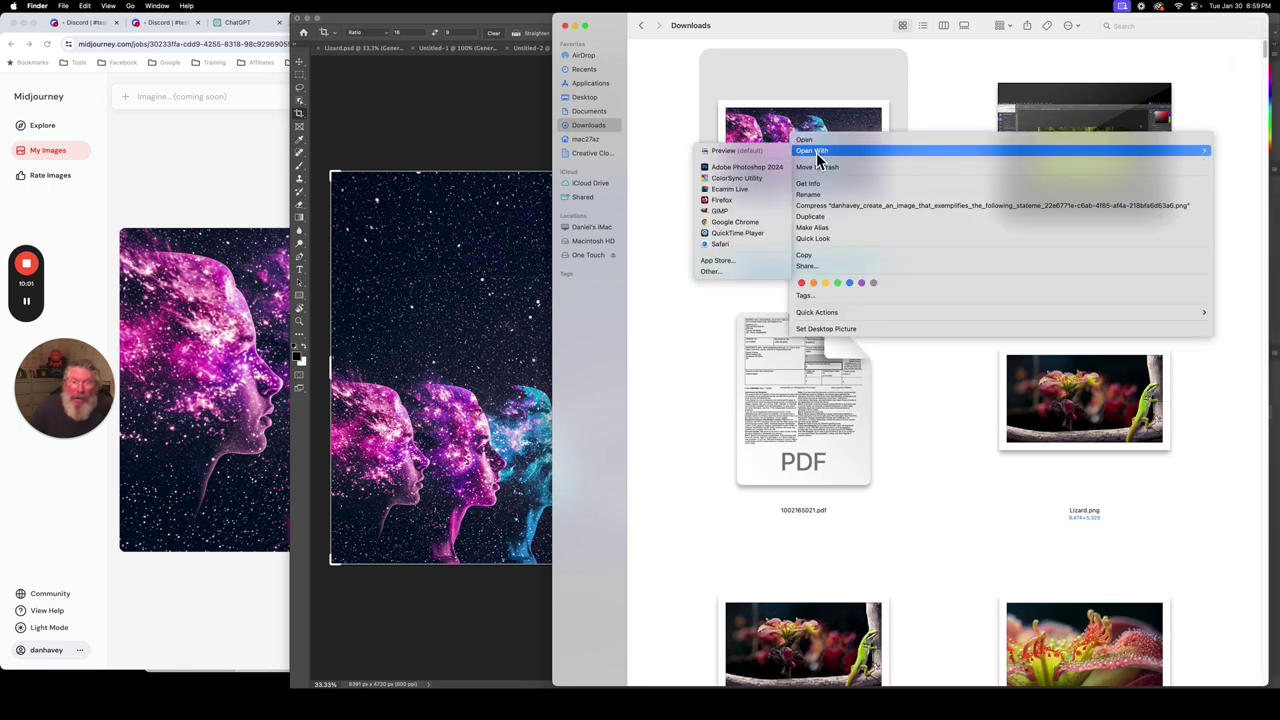
left_click(759, 169)
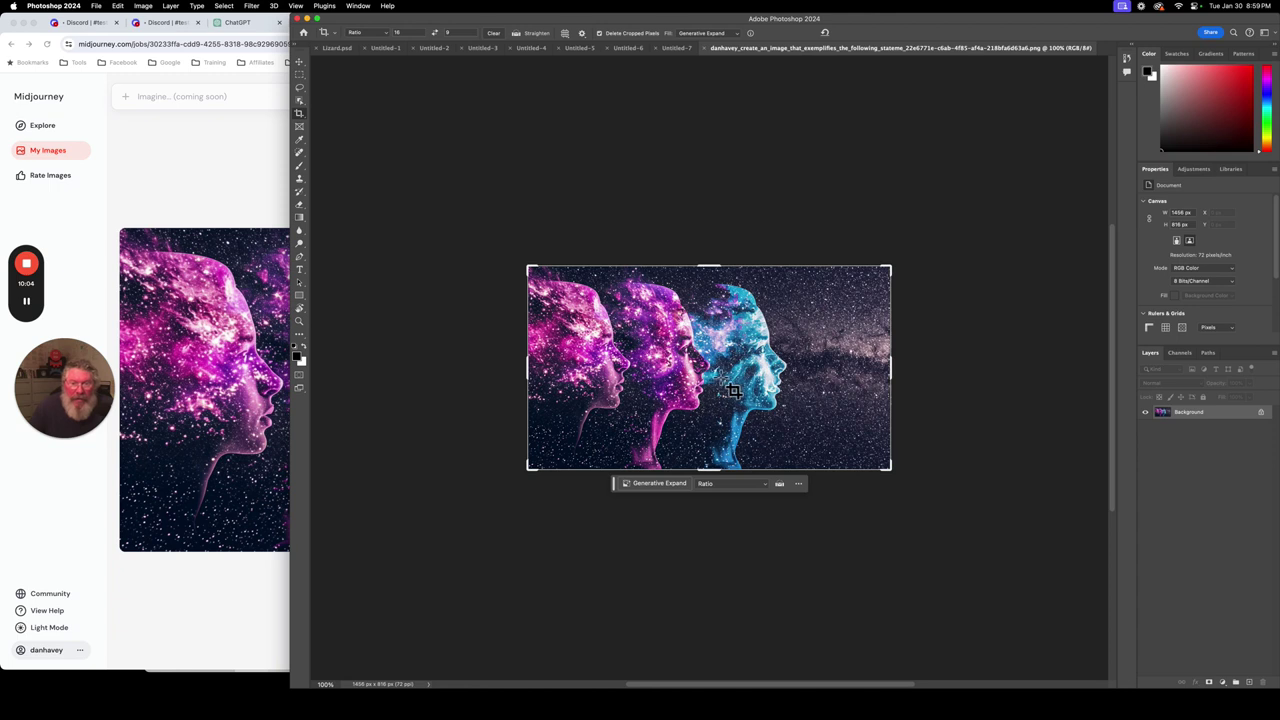
Crop the cosmic-faces image to a 16:9 ratio and commit it.
left_click(733, 485)
left_click(715, 566)
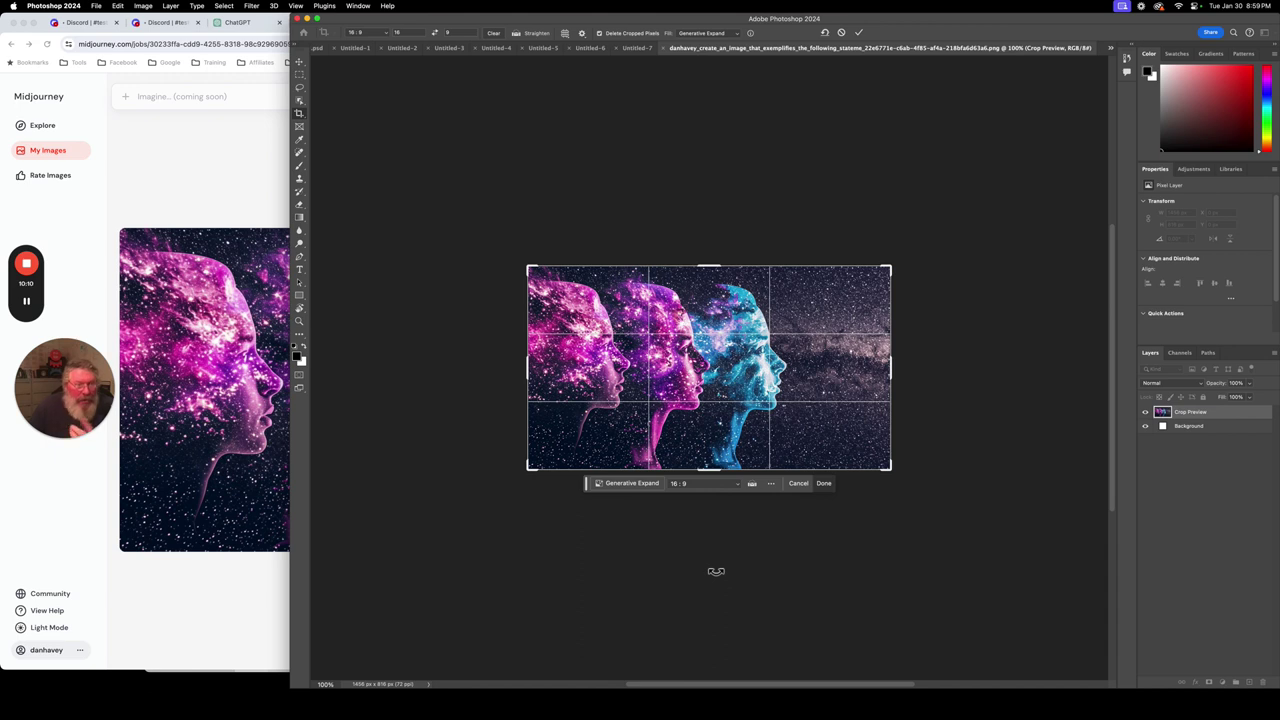
left_click(858, 33)
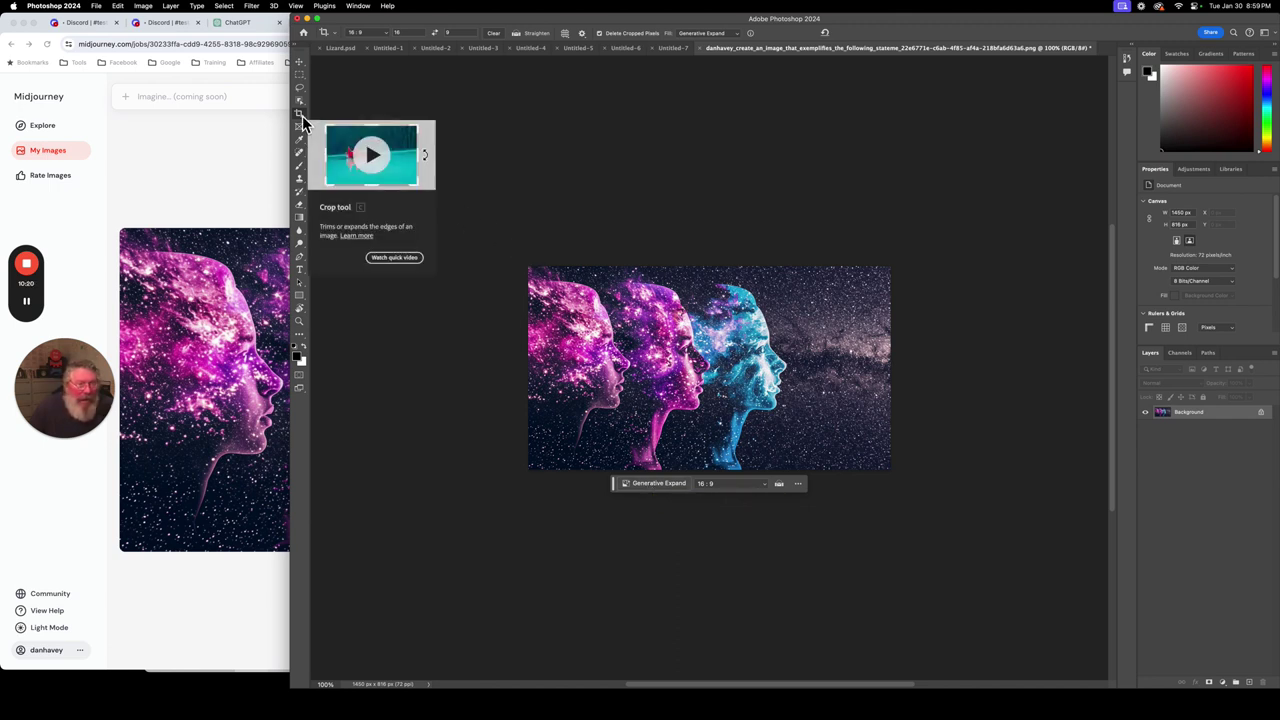
Extend the canvas up and right to 2843 × 1600 px and generate the empty area.
left_click(687, 358)
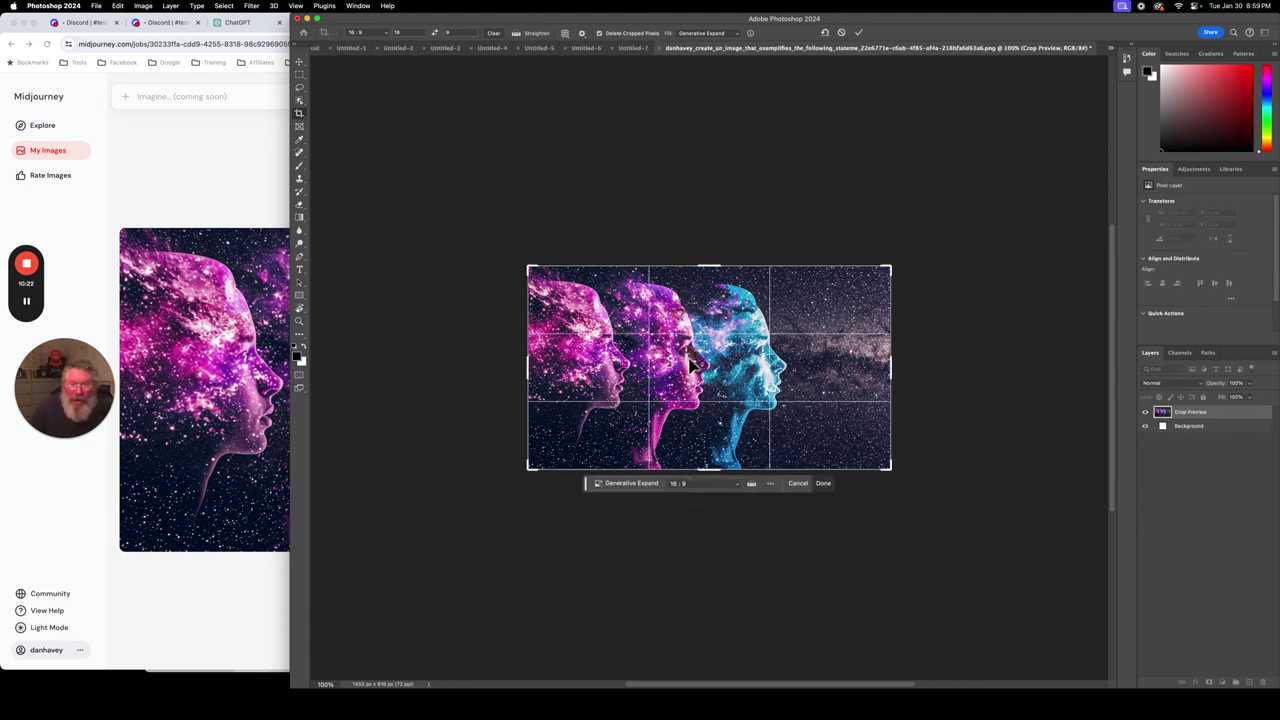
left_click_drag(897, 270, 1080, 195)
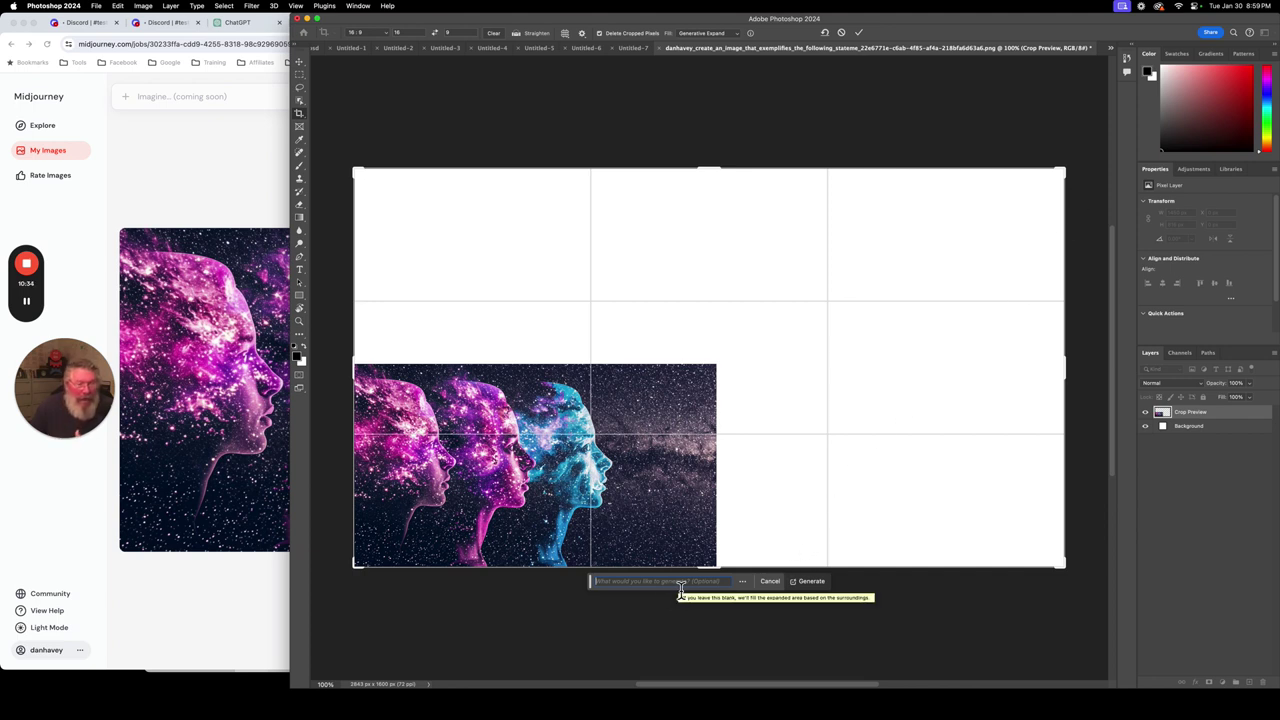
left_click(814, 586)
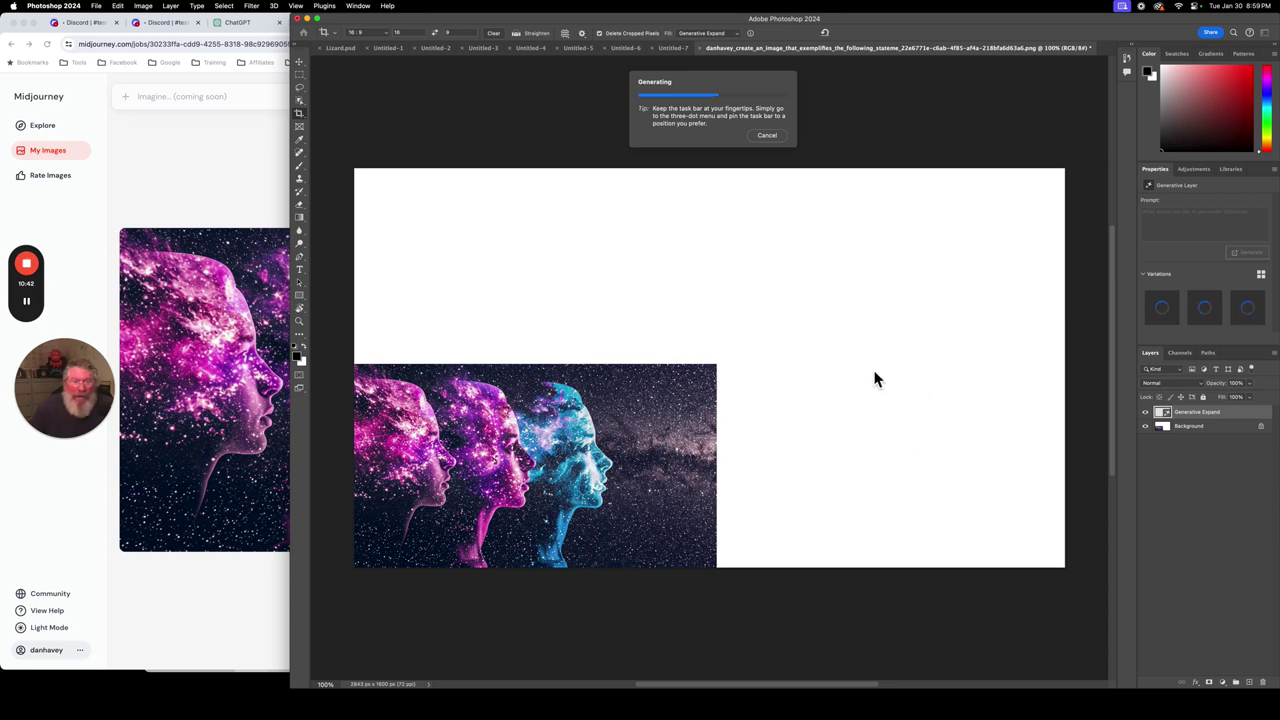
After the Milky Way starfield fill finishes, draw a new crop box over the image.
mouse_move(30, 308)
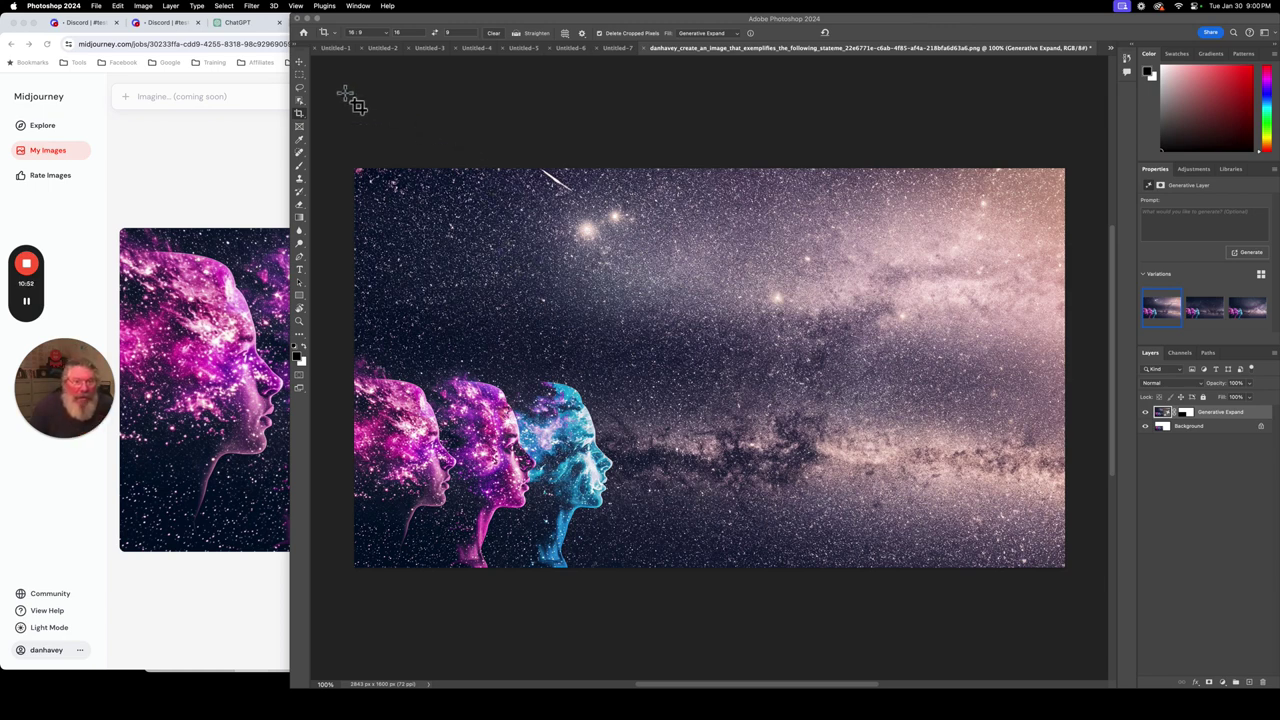
left_click_drag(508, 205, 653, 358)
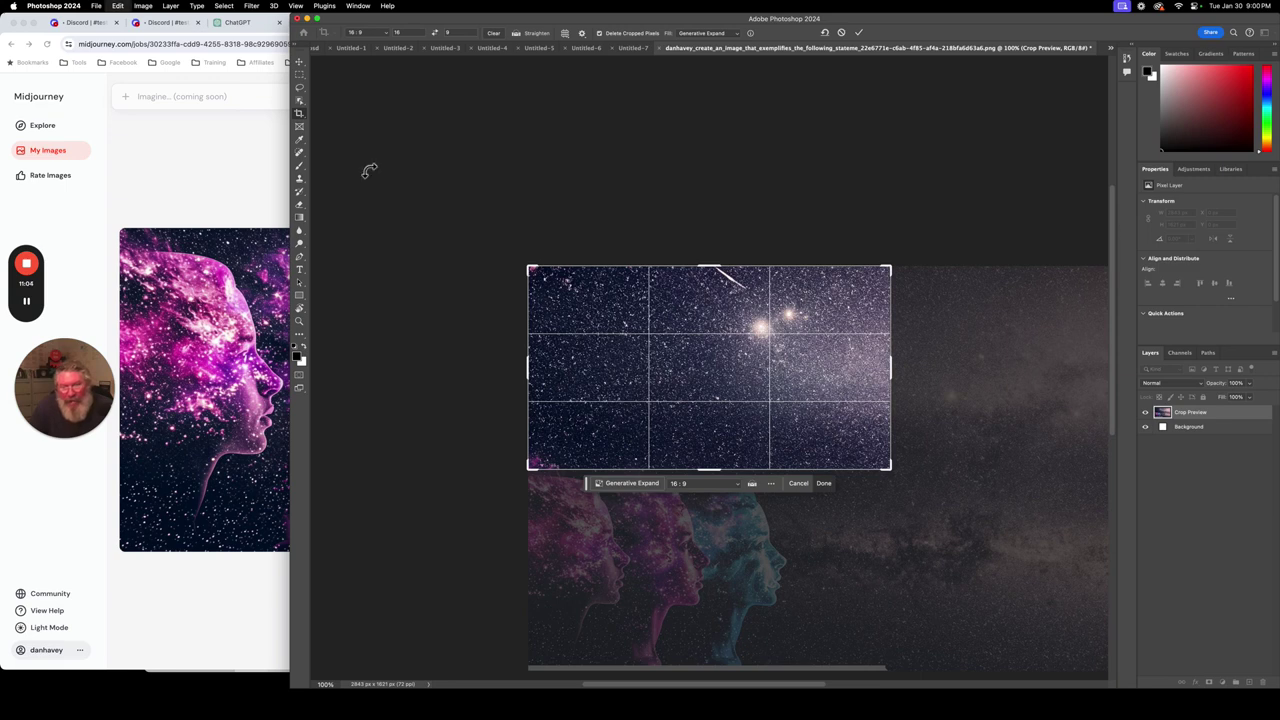
Toggle the last crop change back and forth with Cmd+Z, Cmd+Shift+Z and Edit > Undo/Redo.
key("super+z")
key("super+shift+z")
key("super+z")
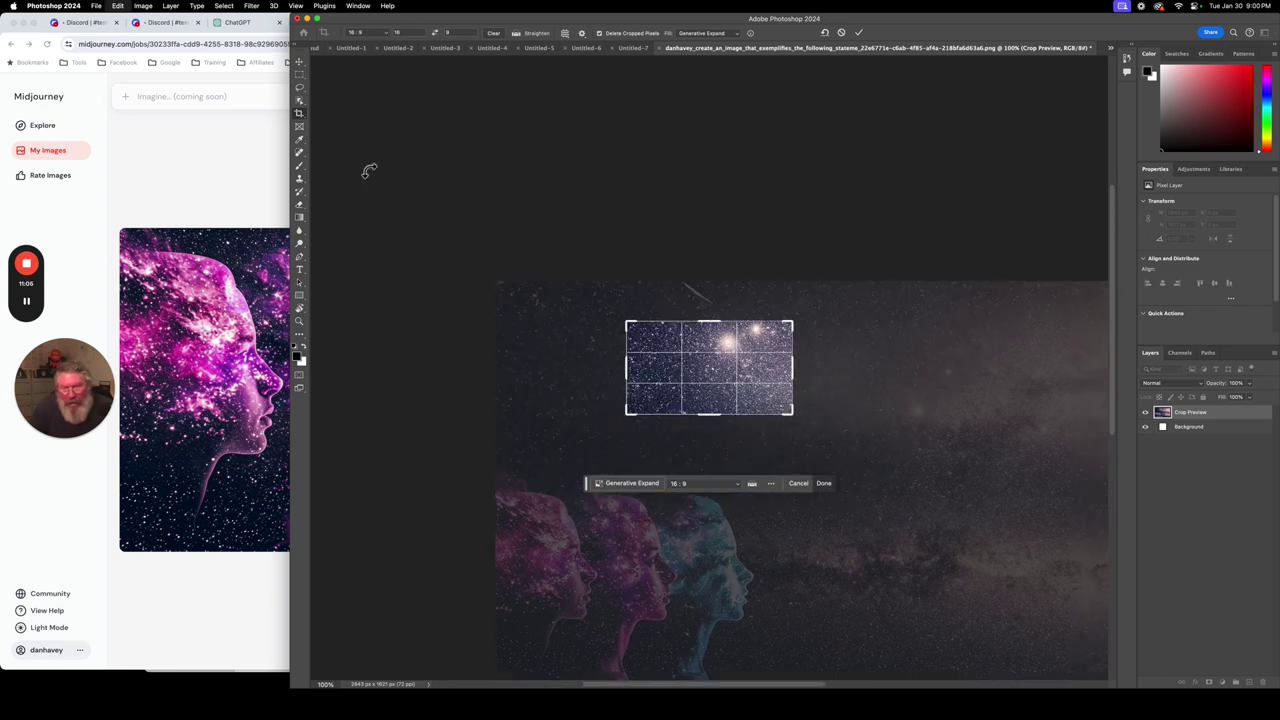
left_click(118, 8)
left_click(127, 30)
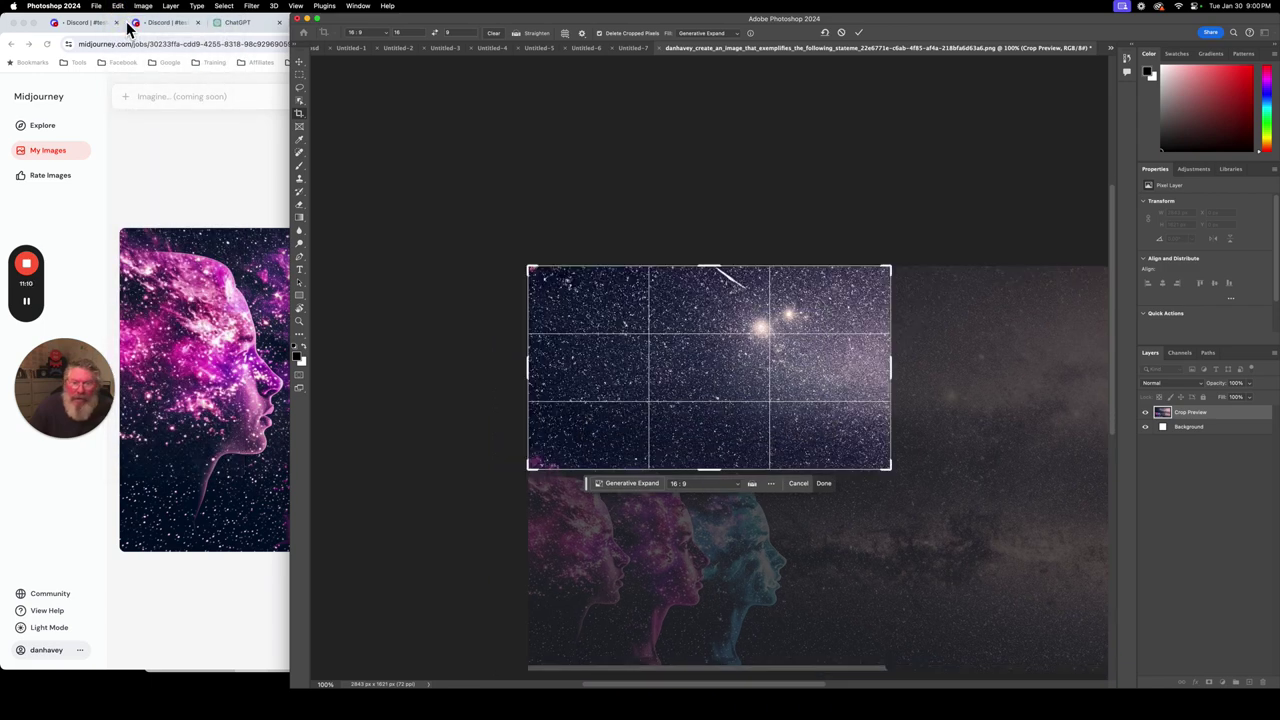
left_click(124, 7)
left_click(127, 28)
left_click(118, 8)
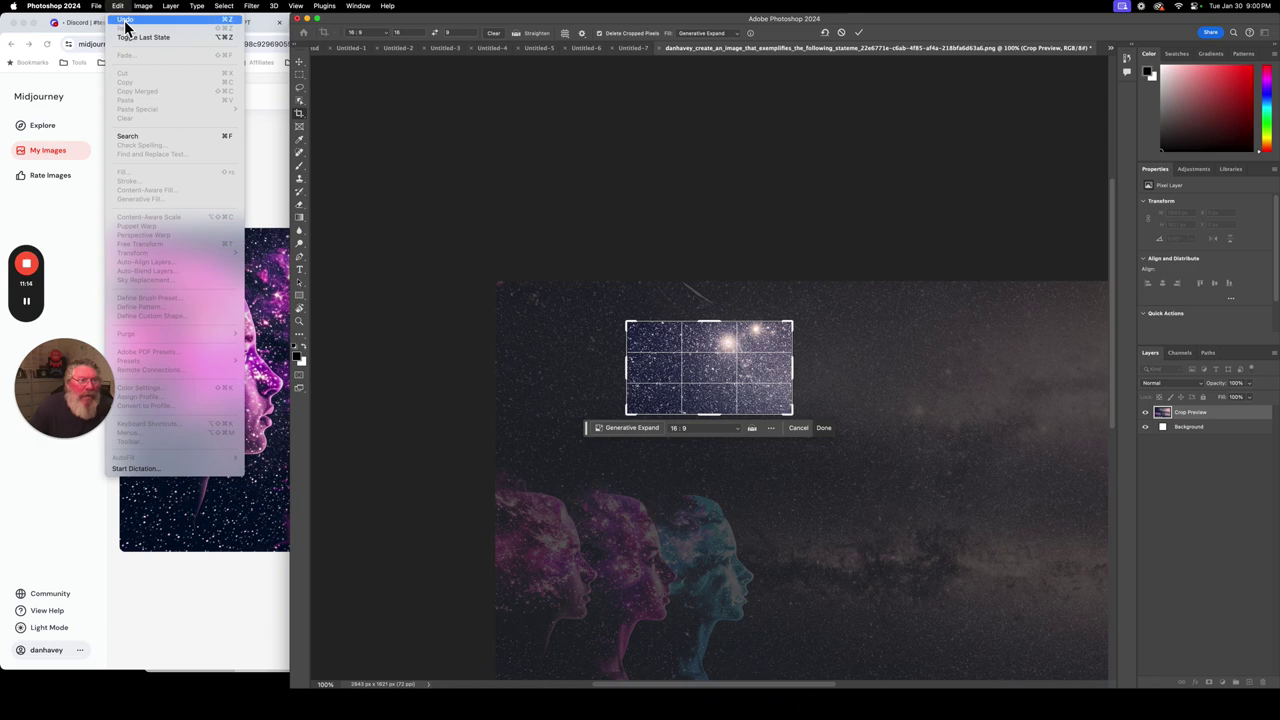
left_click(127, 29)
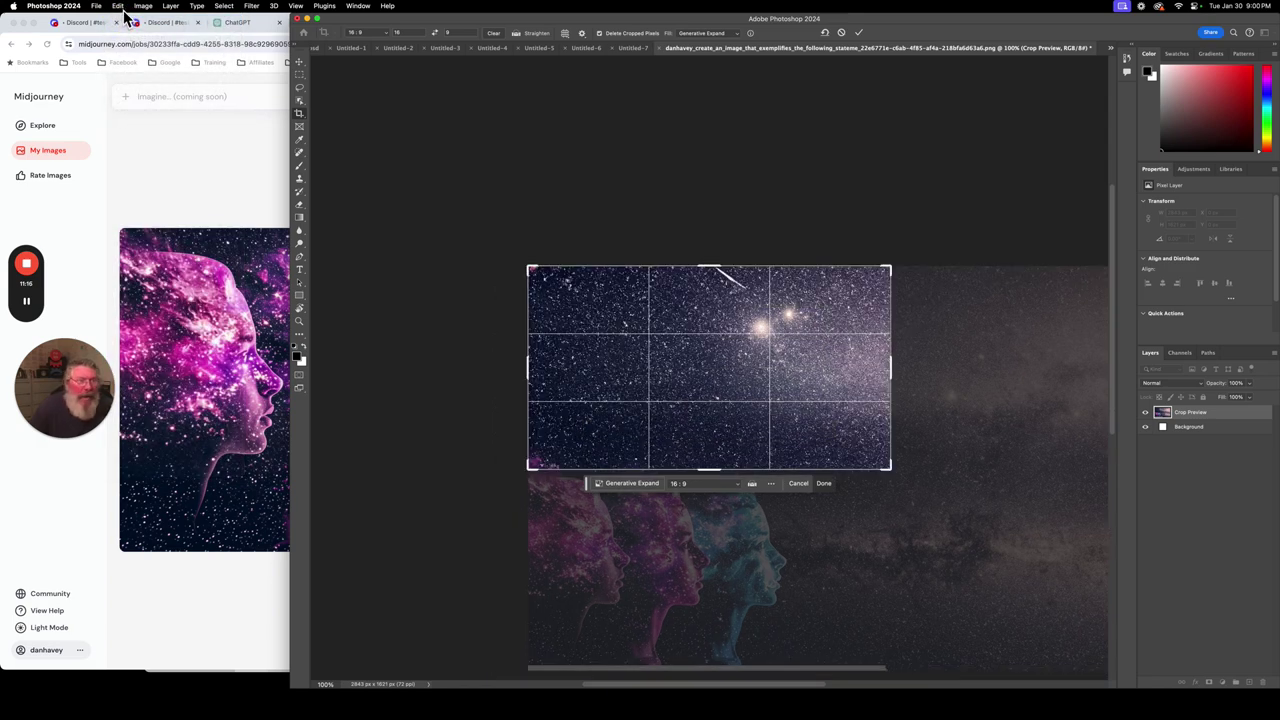
left_click(121, 7)
left_click(127, 30)
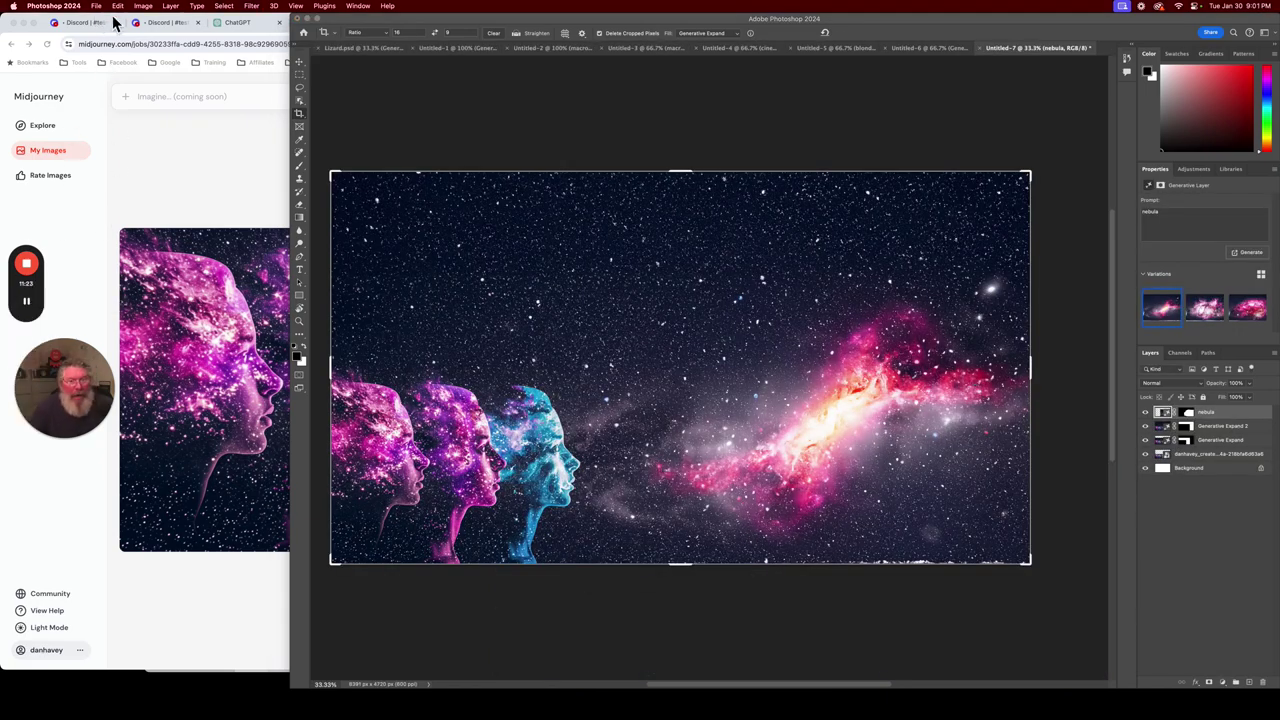
Reopen the original 1456 × 816 px cosmic-faces PNG from Downloads in Photoshop 2024.
mouse_move(1262, 115)
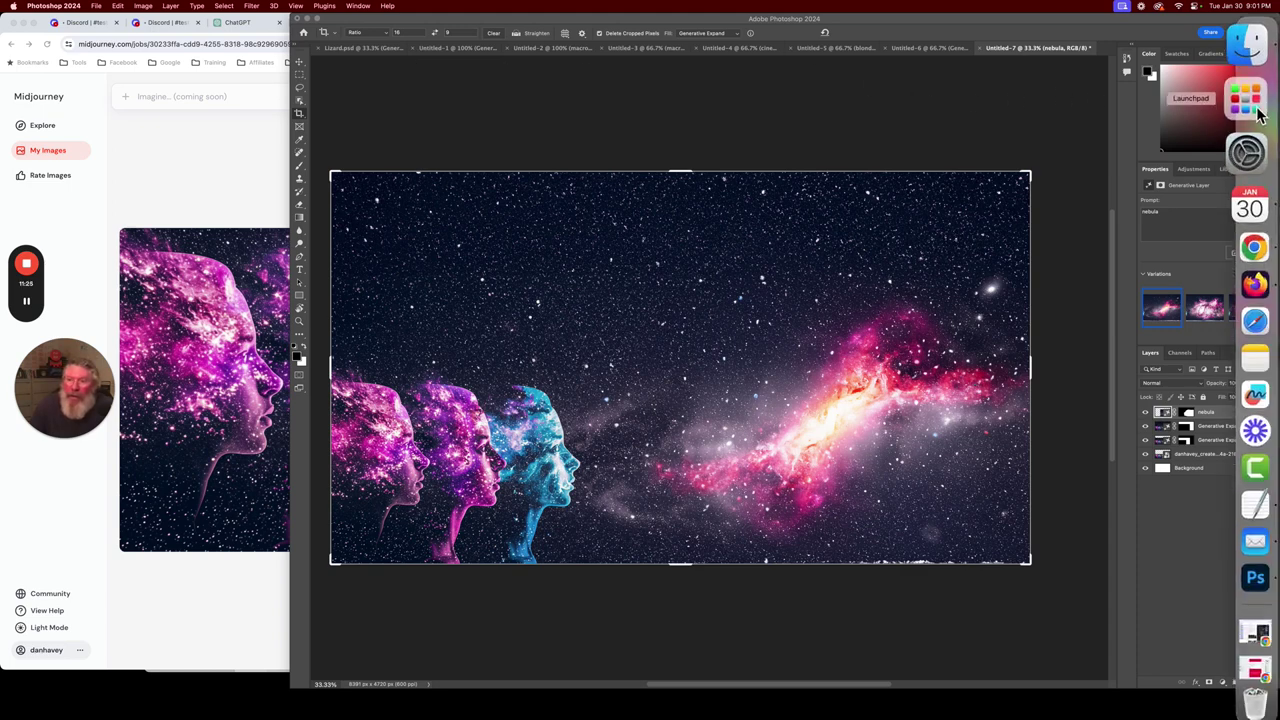
left_click(1247, 43)
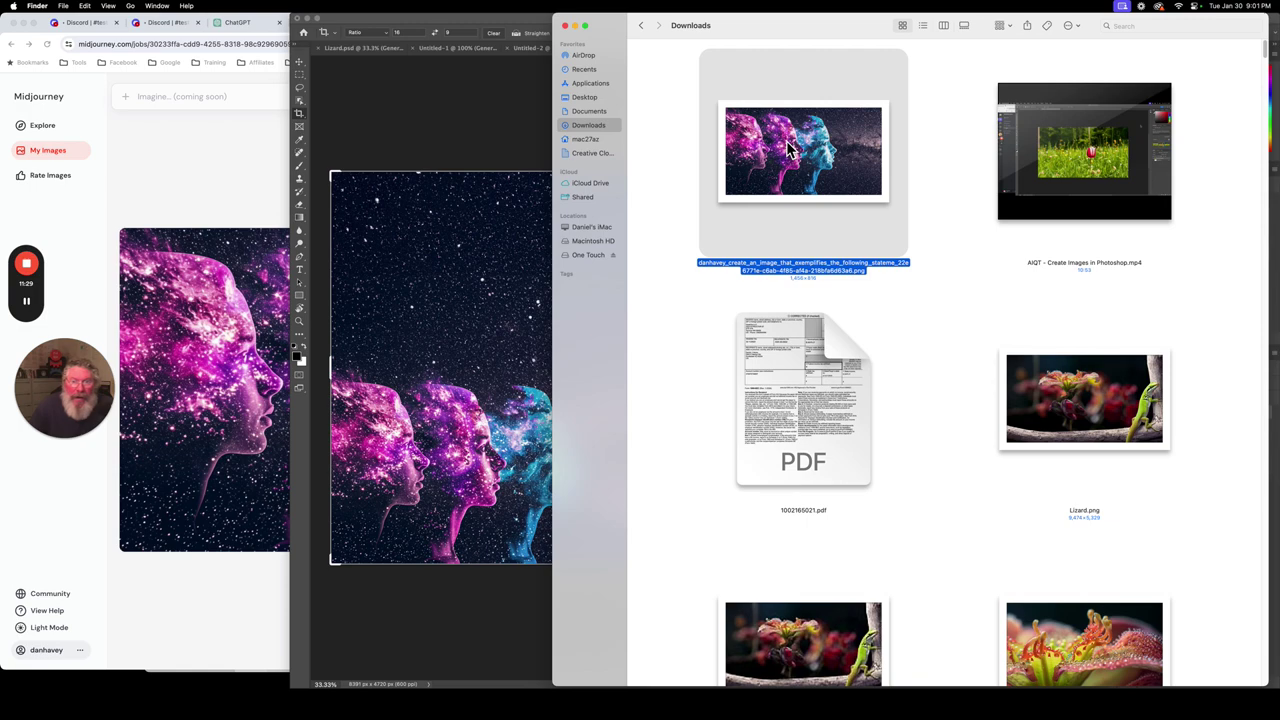
right_click(787, 144)
mouse_move(812, 160)
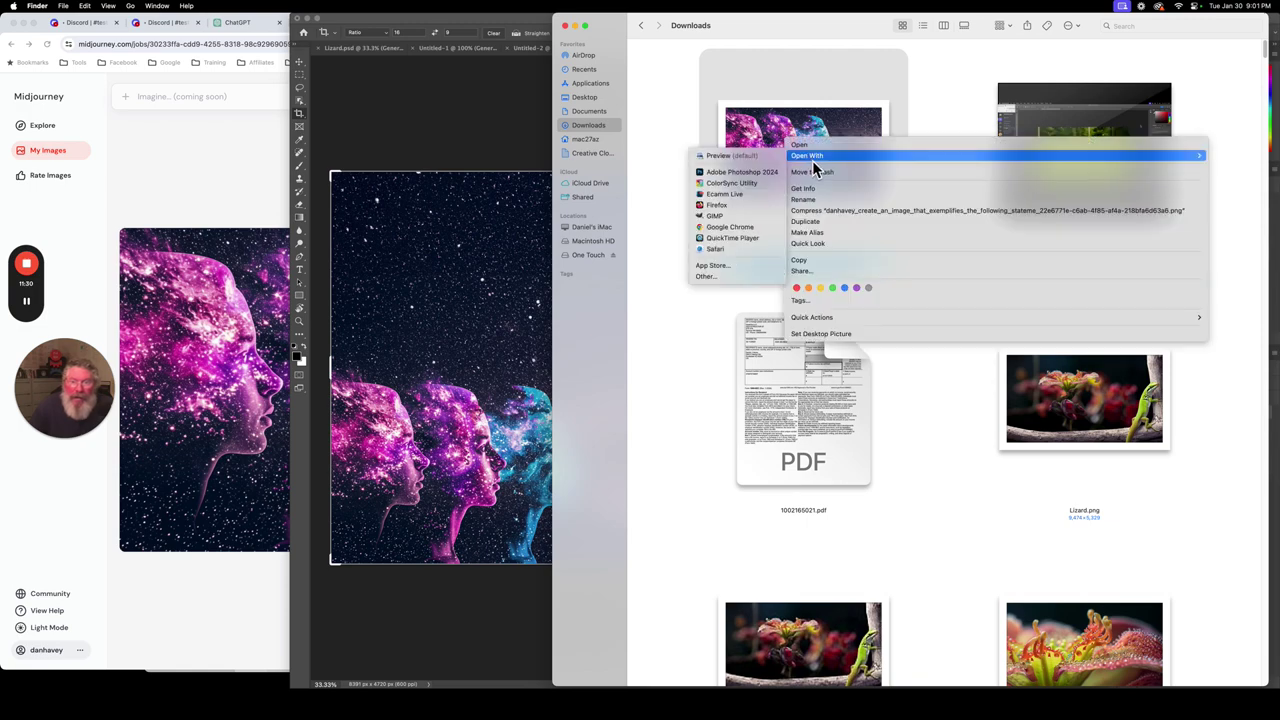
left_click(752, 175)
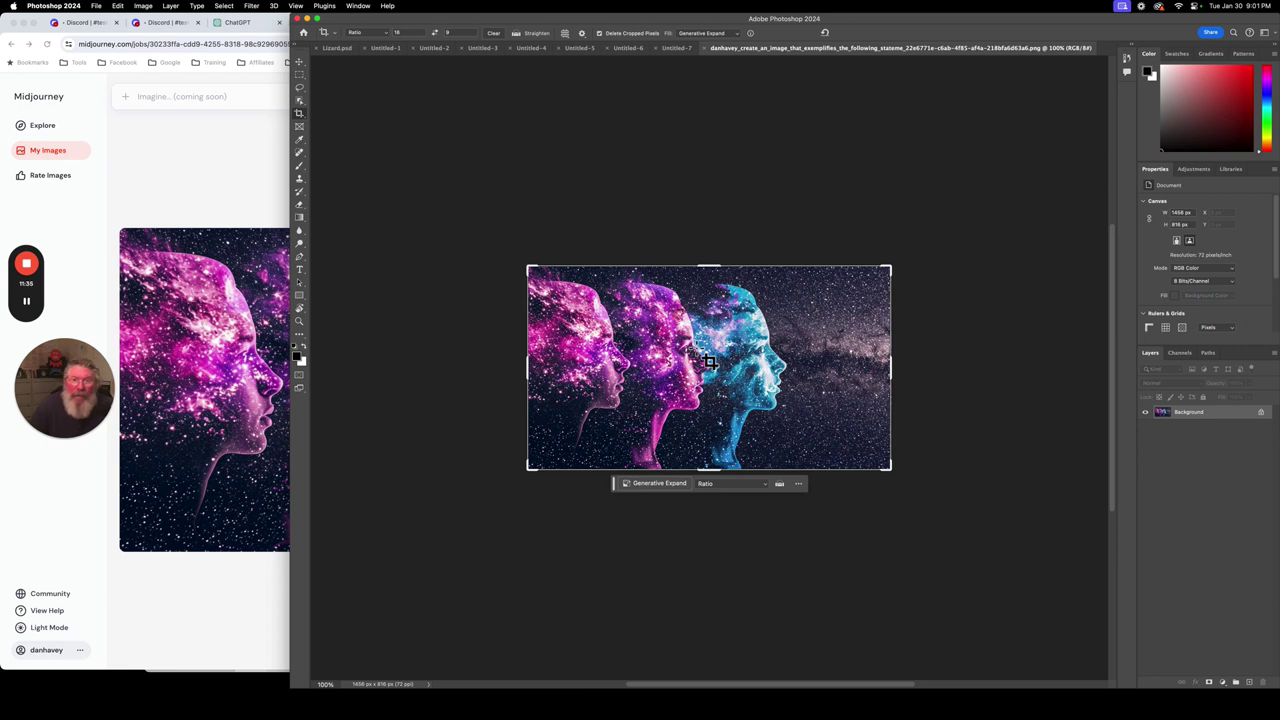
Generative Expand the canvas up and right at 16:9 to about 2991 × 1682 px of starfield.
left_click(727, 486)
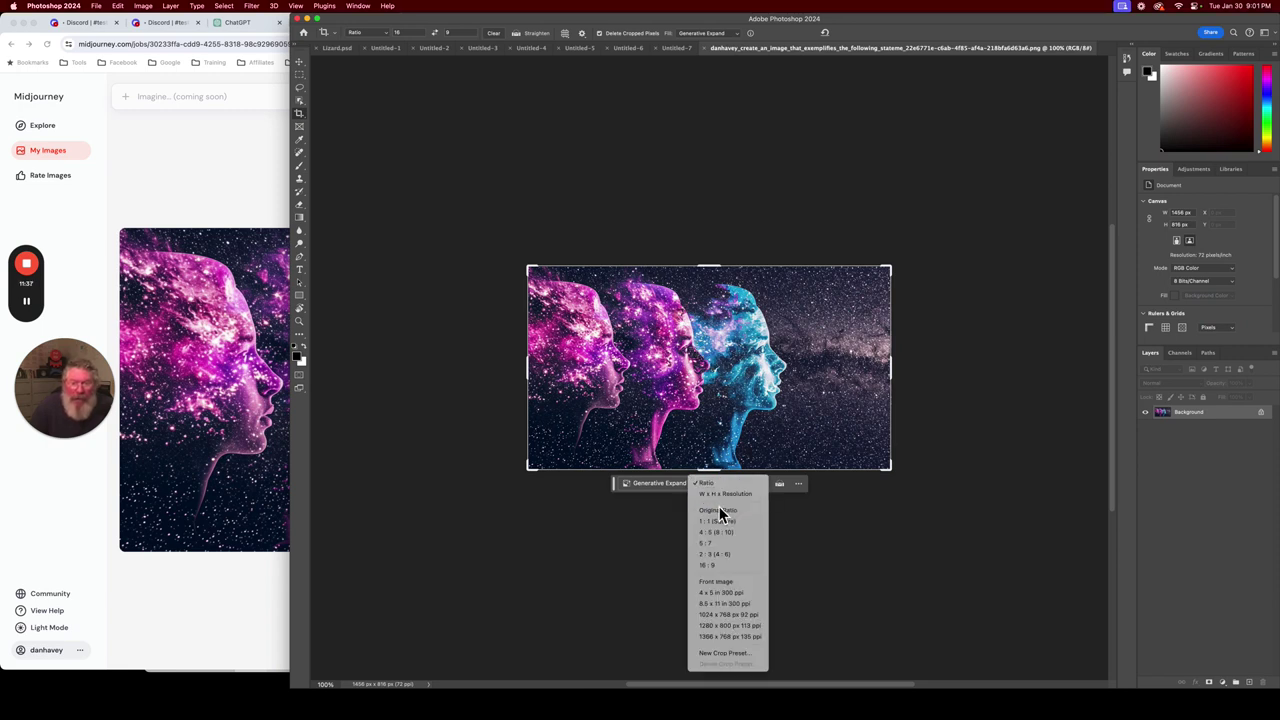
left_click(720, 566)
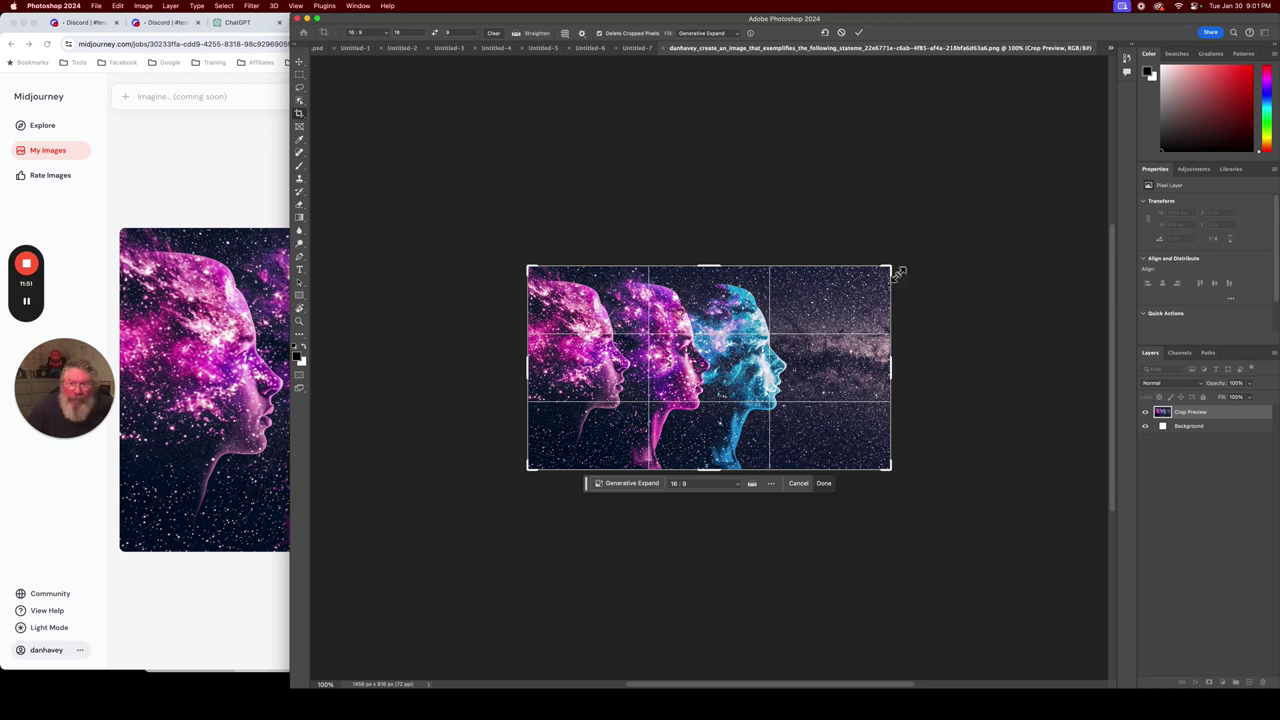
left_click_drag(897, 271, 1106, 198)
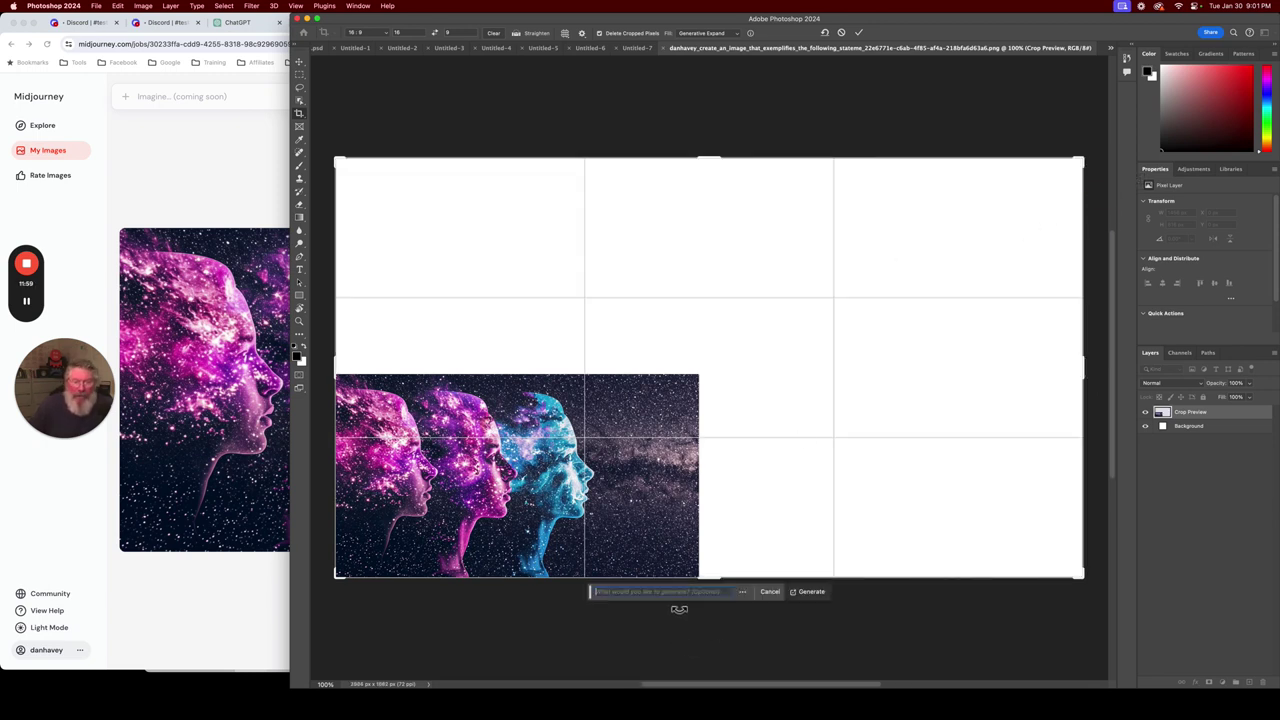
left_click(811, 592)
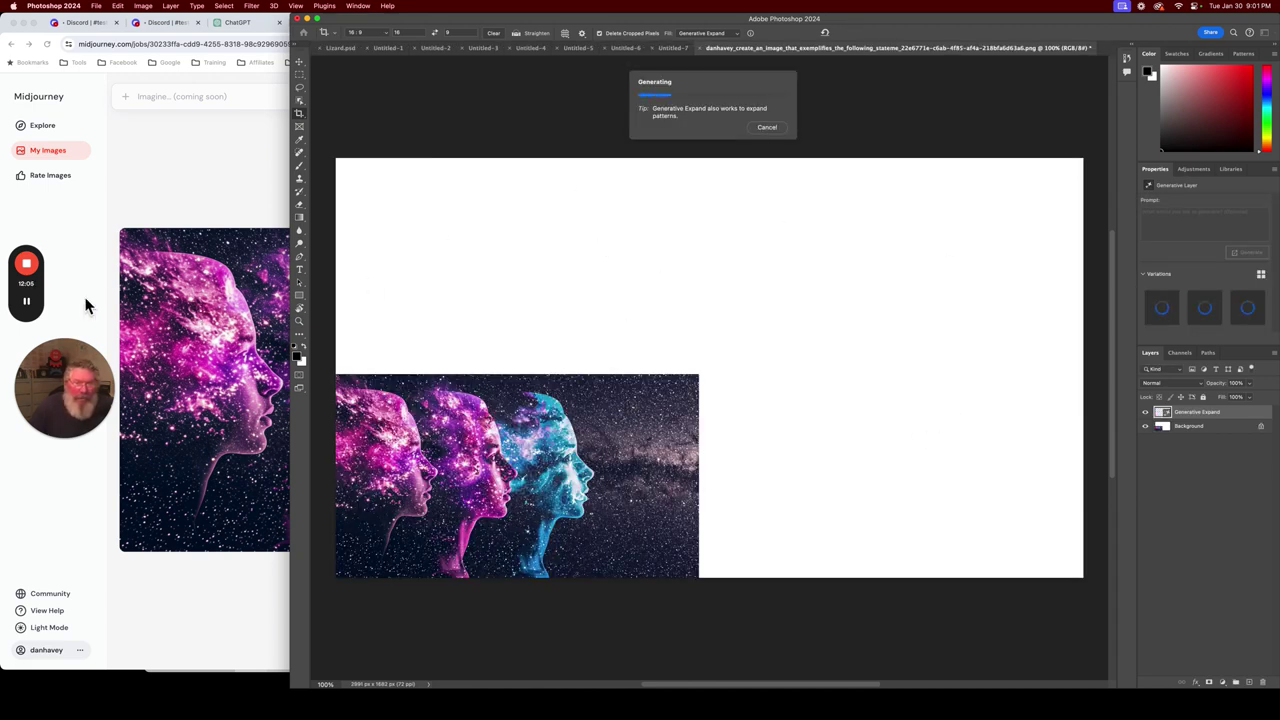
mouse_move(30, 300)
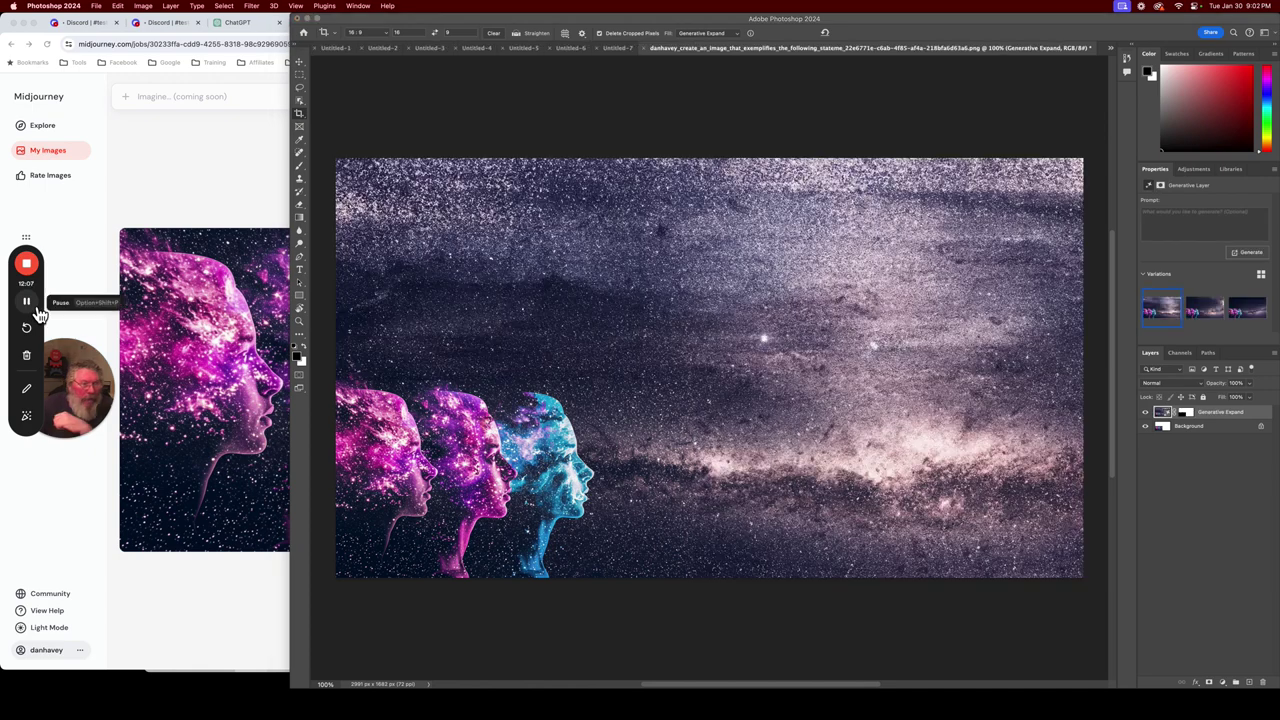
Compare the expansion variations and keep 3/3, the darker starfield with a faint Milky Way band.
left_click(785, 635)
left_click(724, 598)
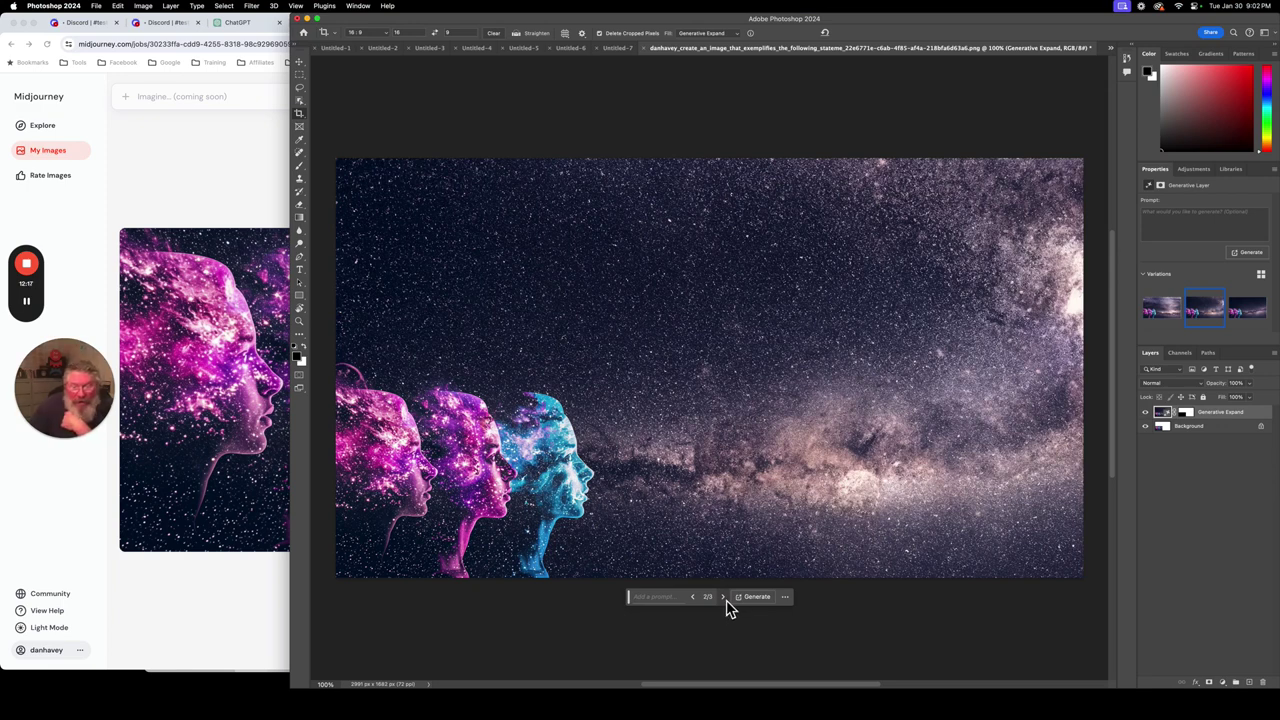
left_click(724, 598)
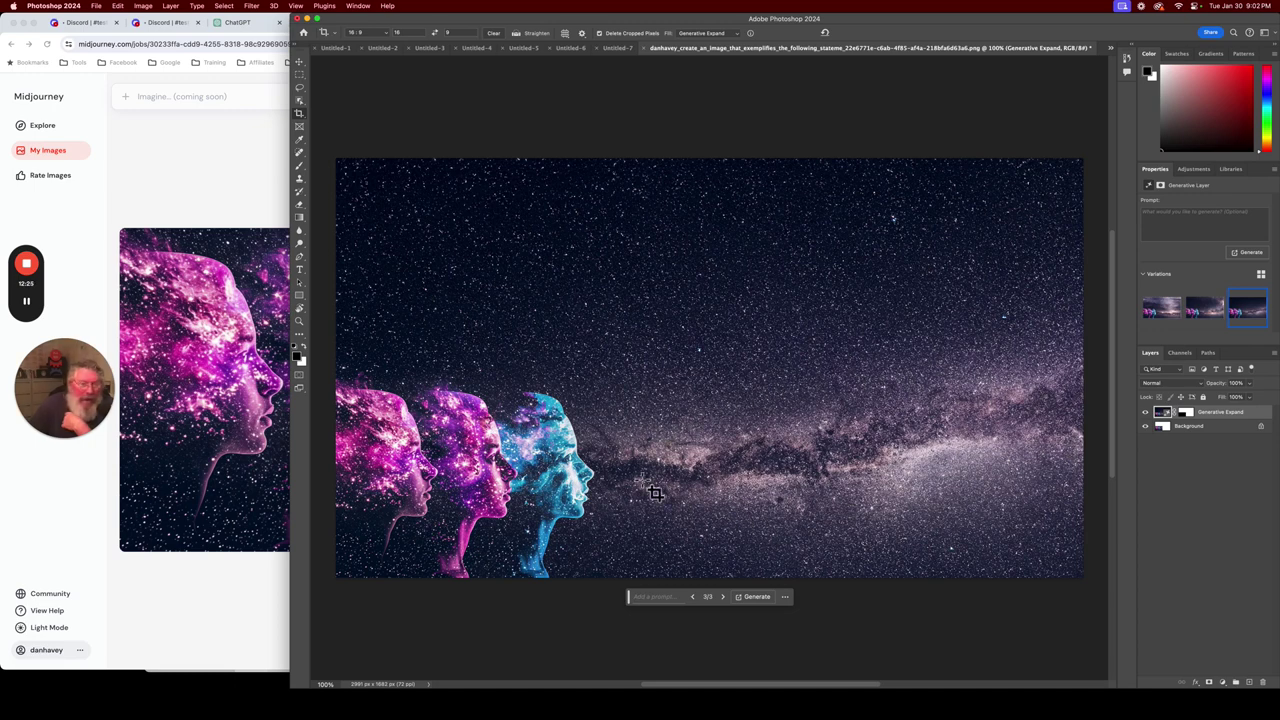
left_click(694, 598)
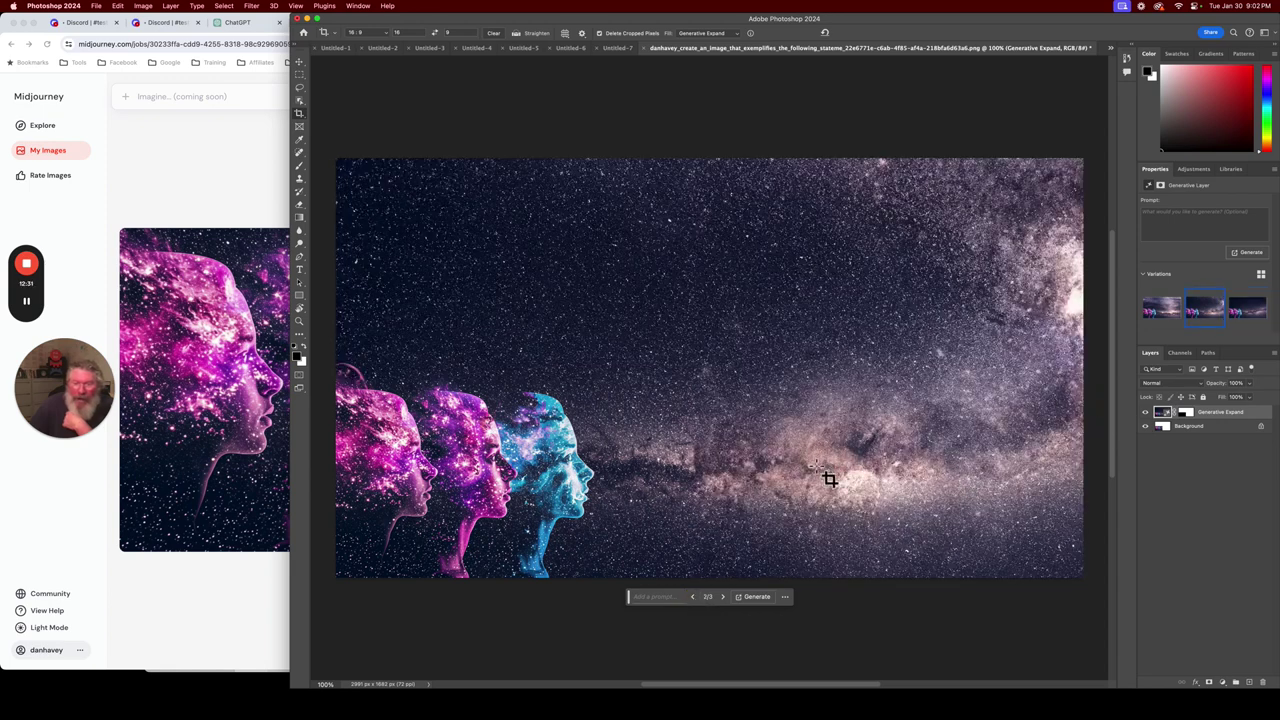
left_click(724, 598)
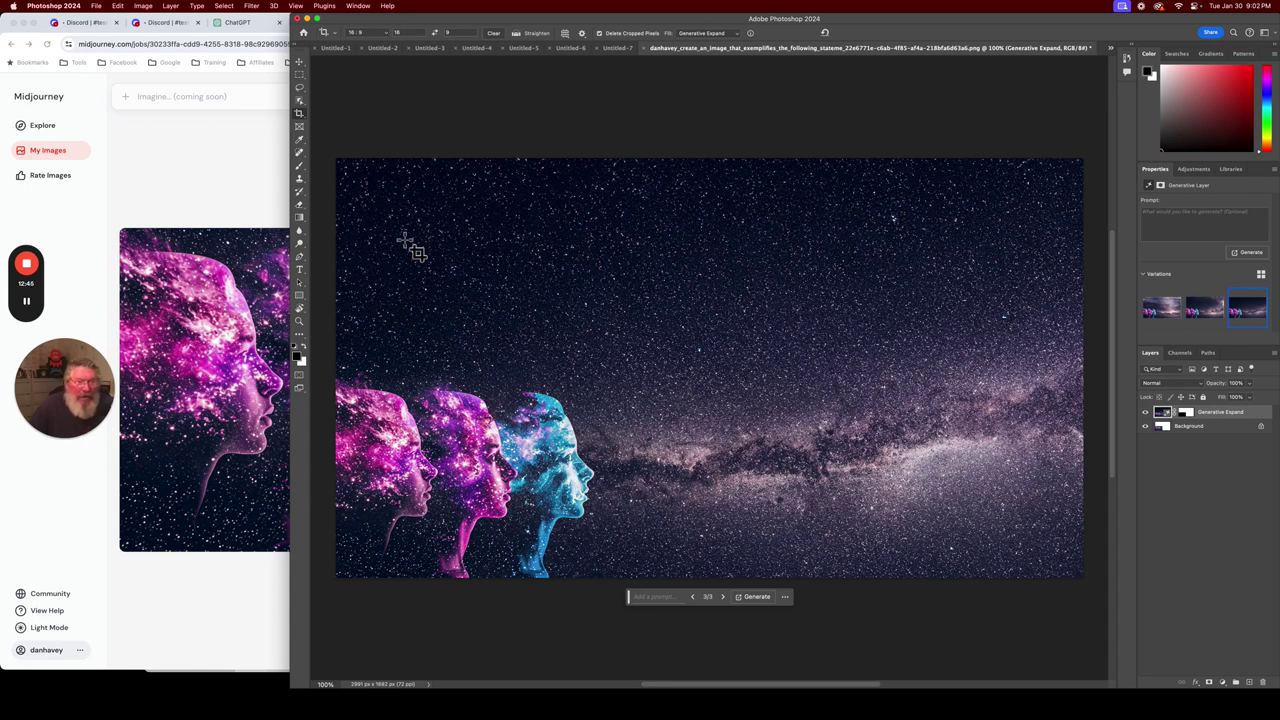
left_click(302, 89)
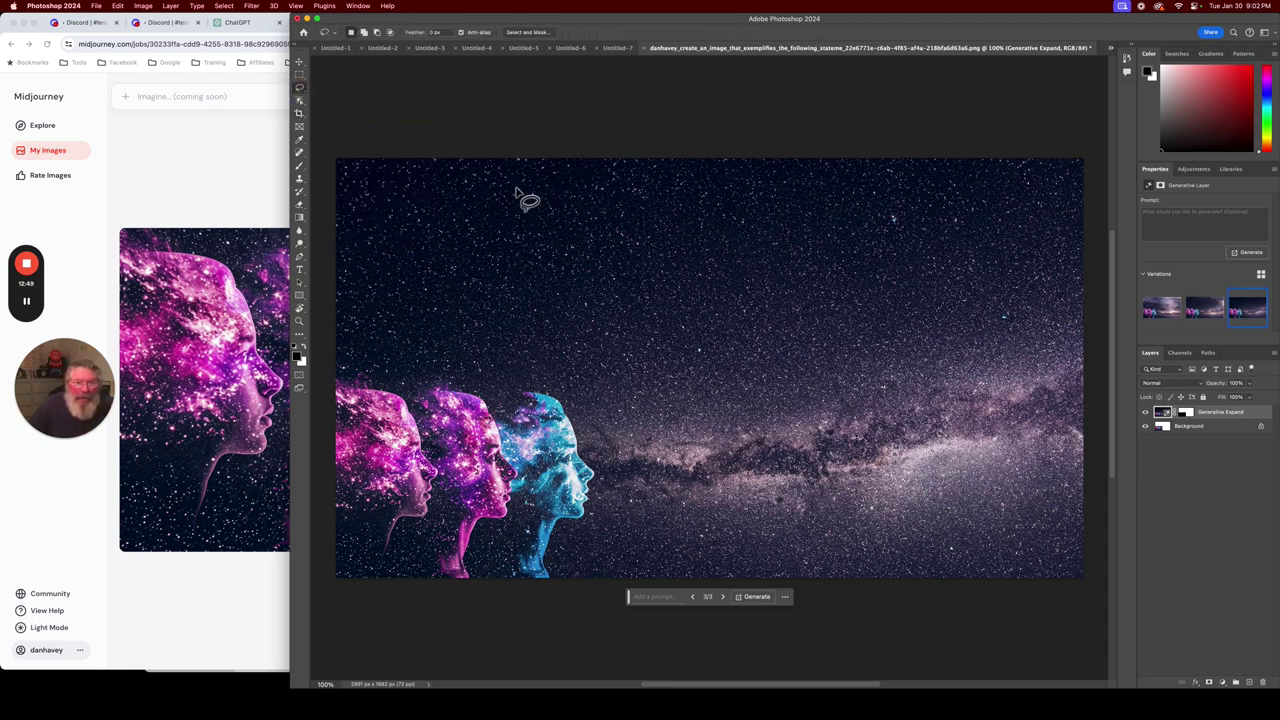
Lasso an oval of upper-left sky and try a 'smiley face' Generative Fill, which gets rejected.
mouse_move(516, 186)
left_mouse_down()
mouse_move(473, 203)
mouse_move(479, 257)
mouse_move(561, 293)
mouse_move(624, 238)
mouse_move(588, 193)
mouse_move(491, 189)
left_mouse_up()
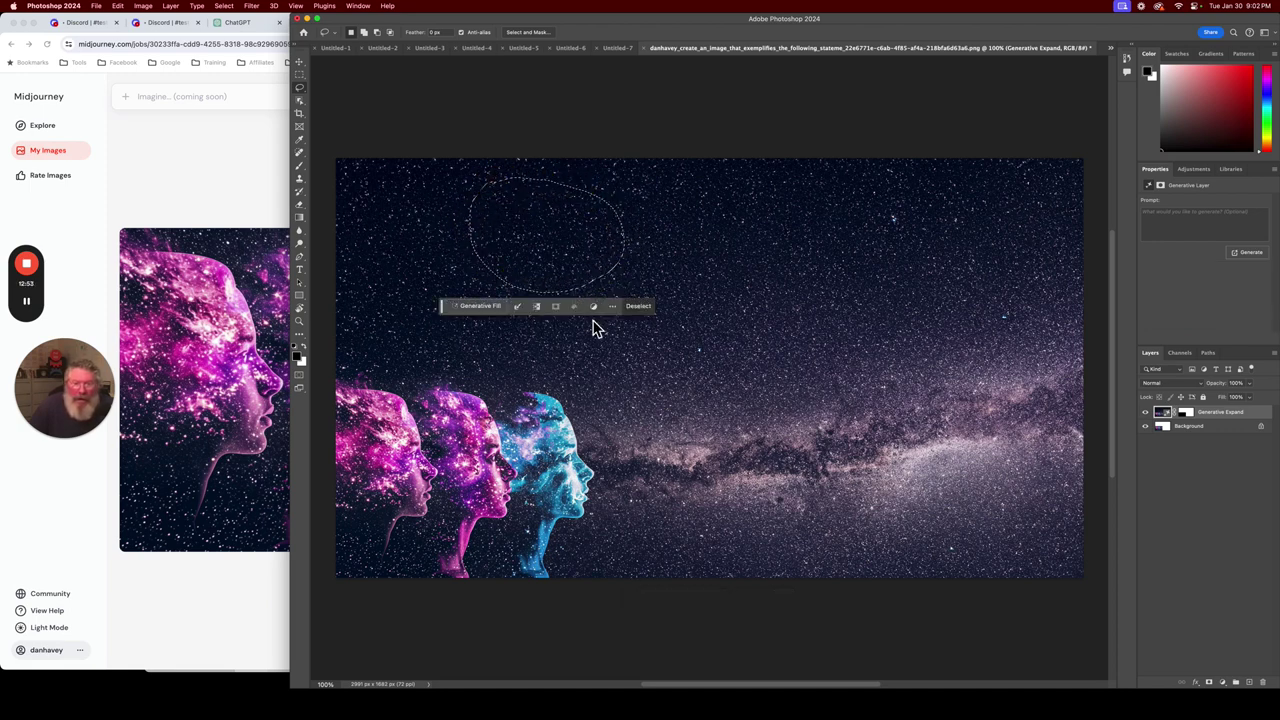
left_click(491, 309)
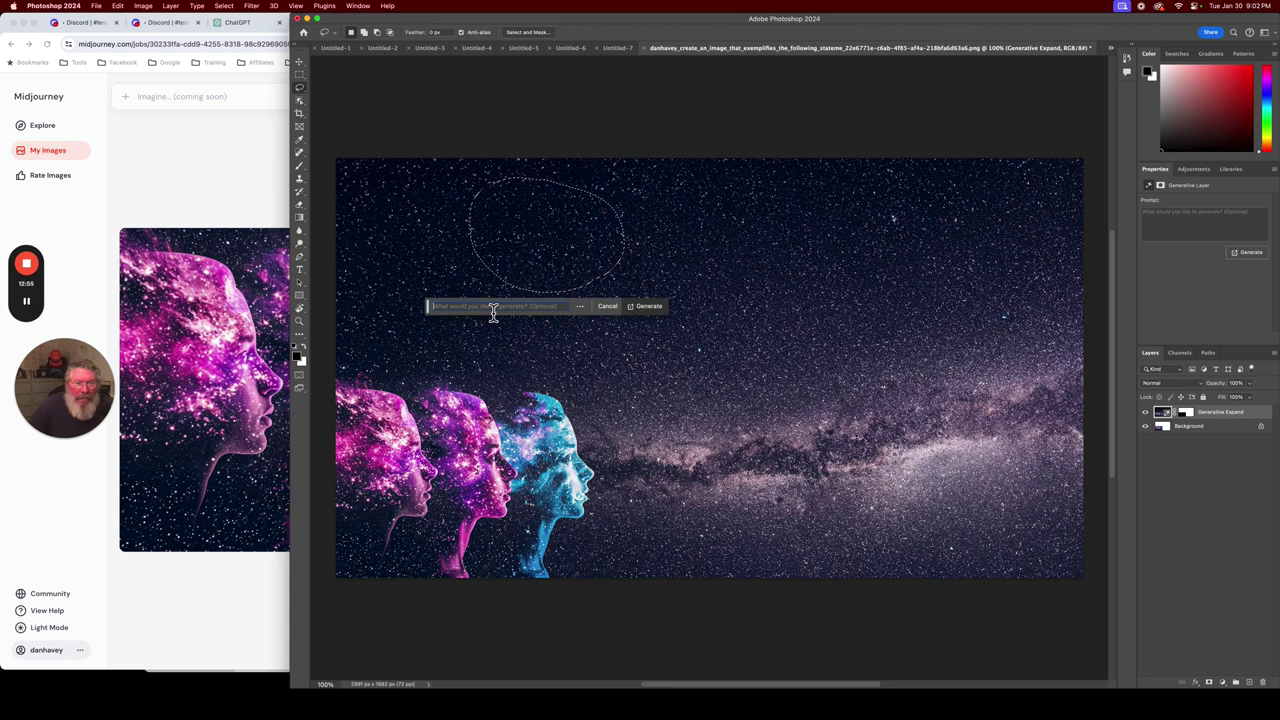
type("sm")
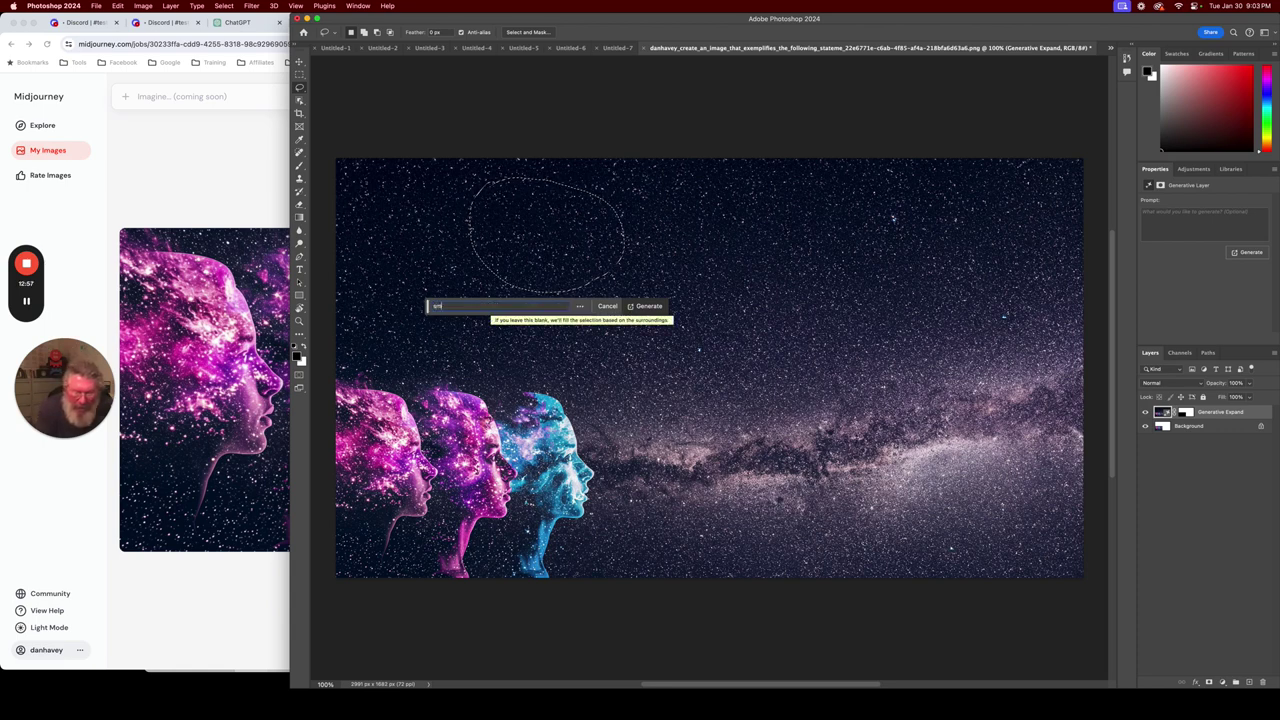
type("iley face")
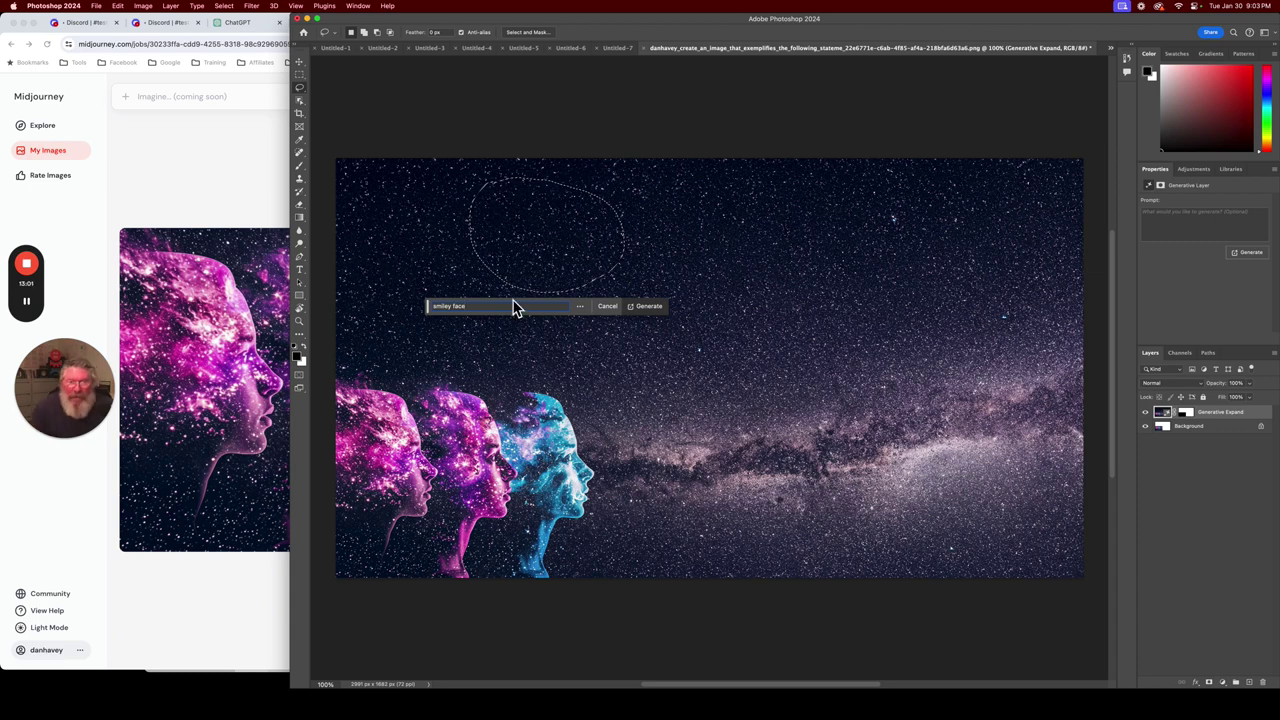
left_click(641, 310)
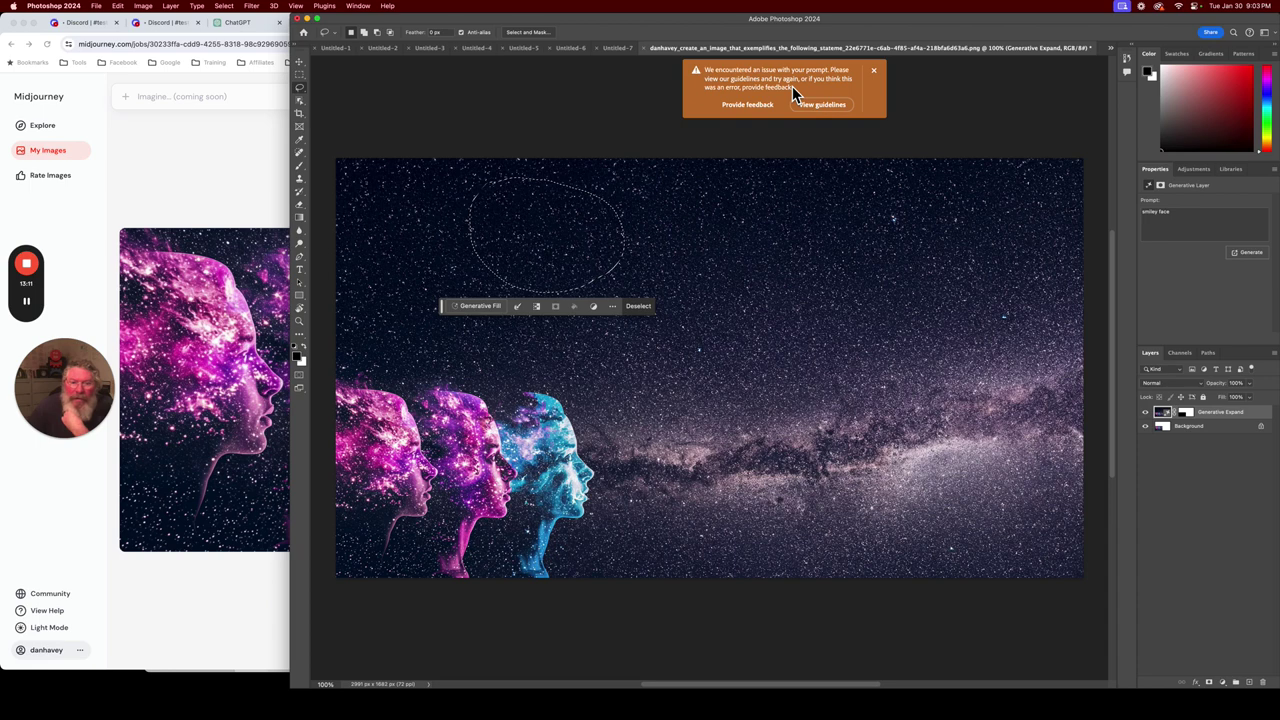
Generative Fill the sky oval with the prompt 'dog', adding a floating dog head.
left_click(488, 316)
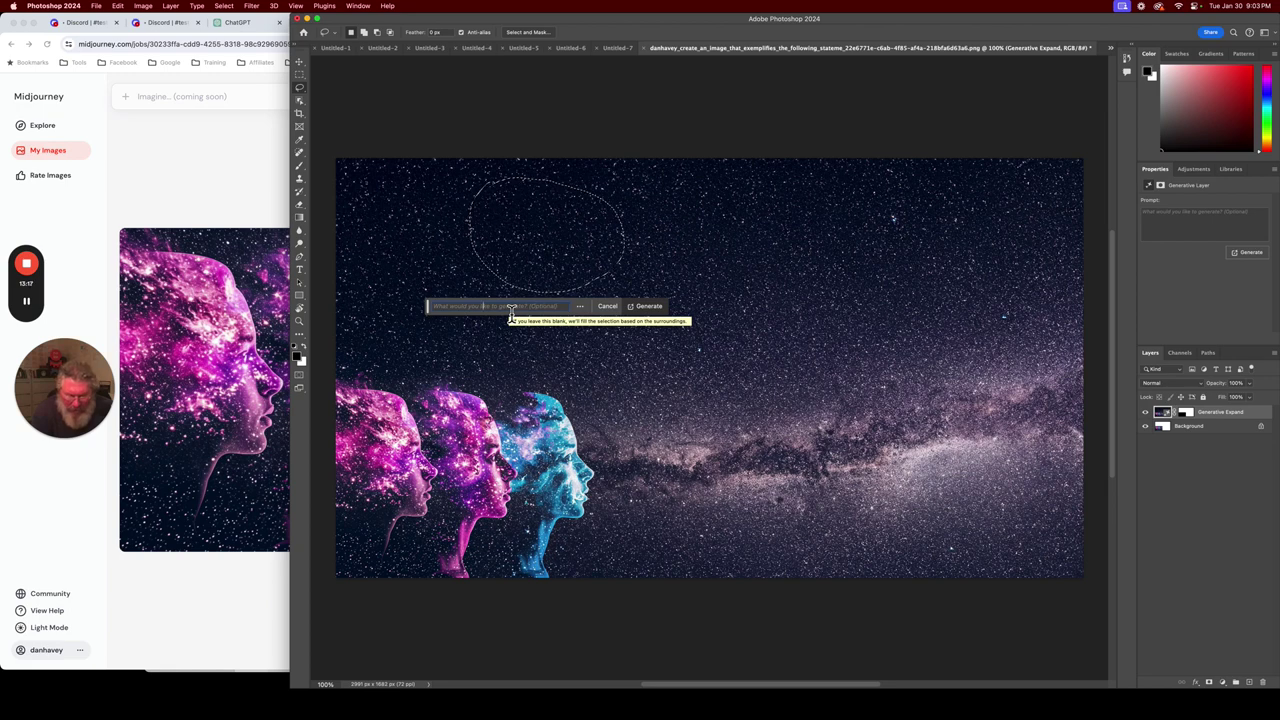
type("dog")
key("Return")
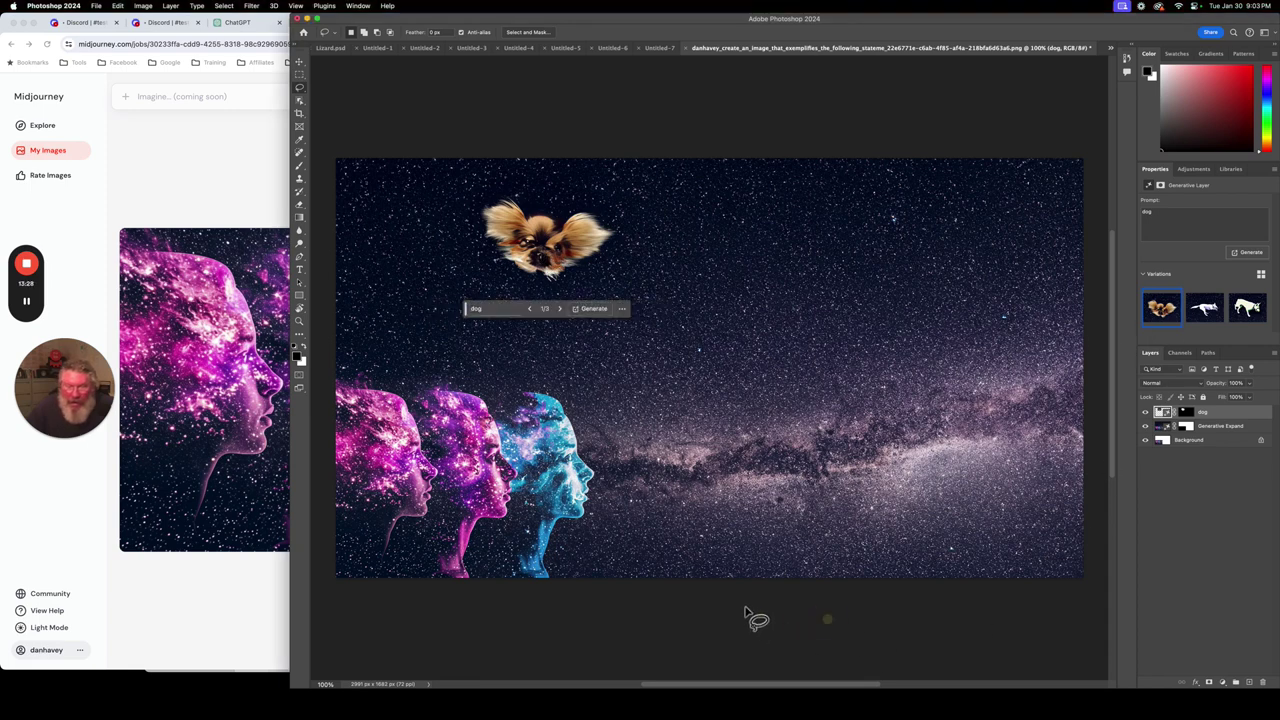
left_click(560, 310)
left_click(560, 310)
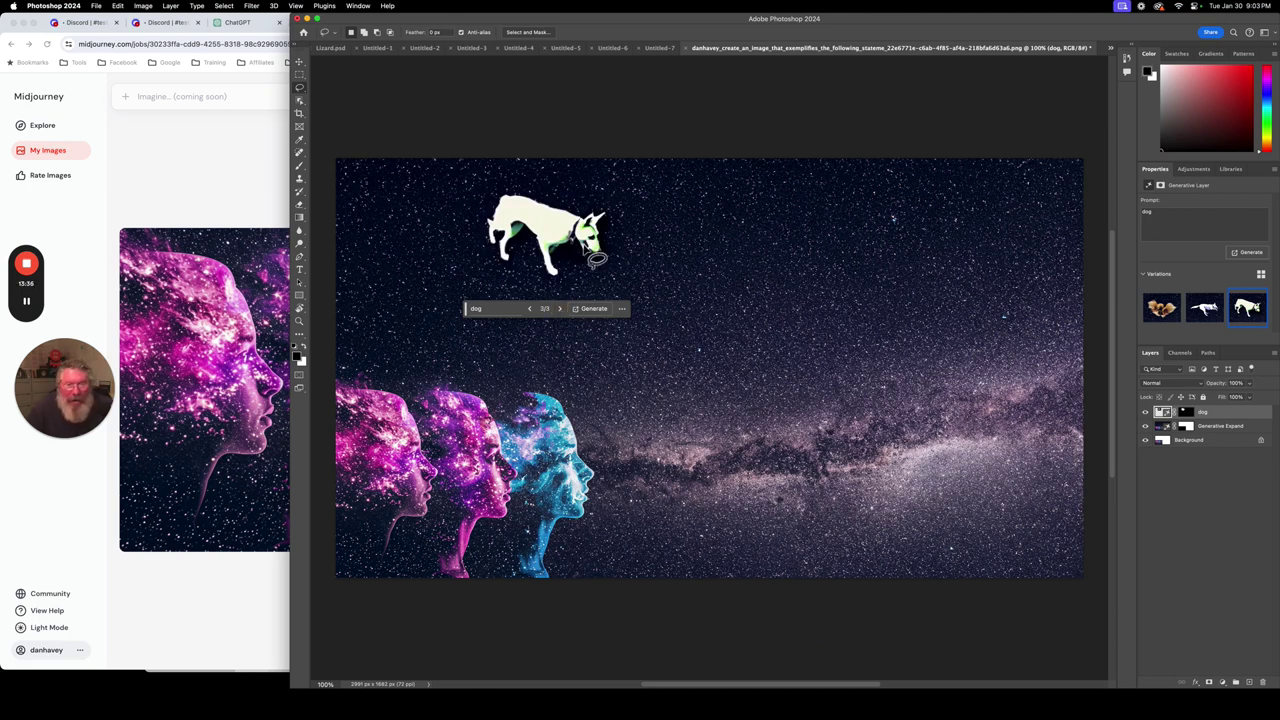
key("super+z")
key("super+z")
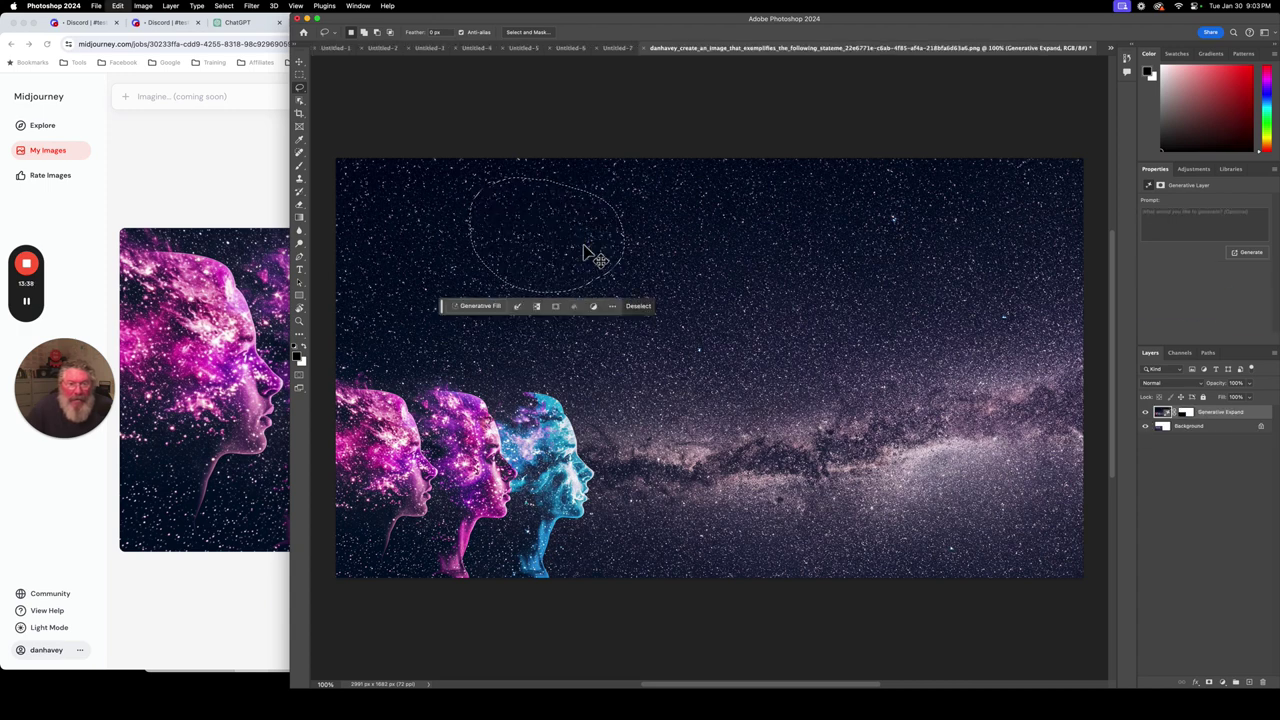
Undo the sky selection and start a freehand lasso from the blue face's forehead.
key("super+z")
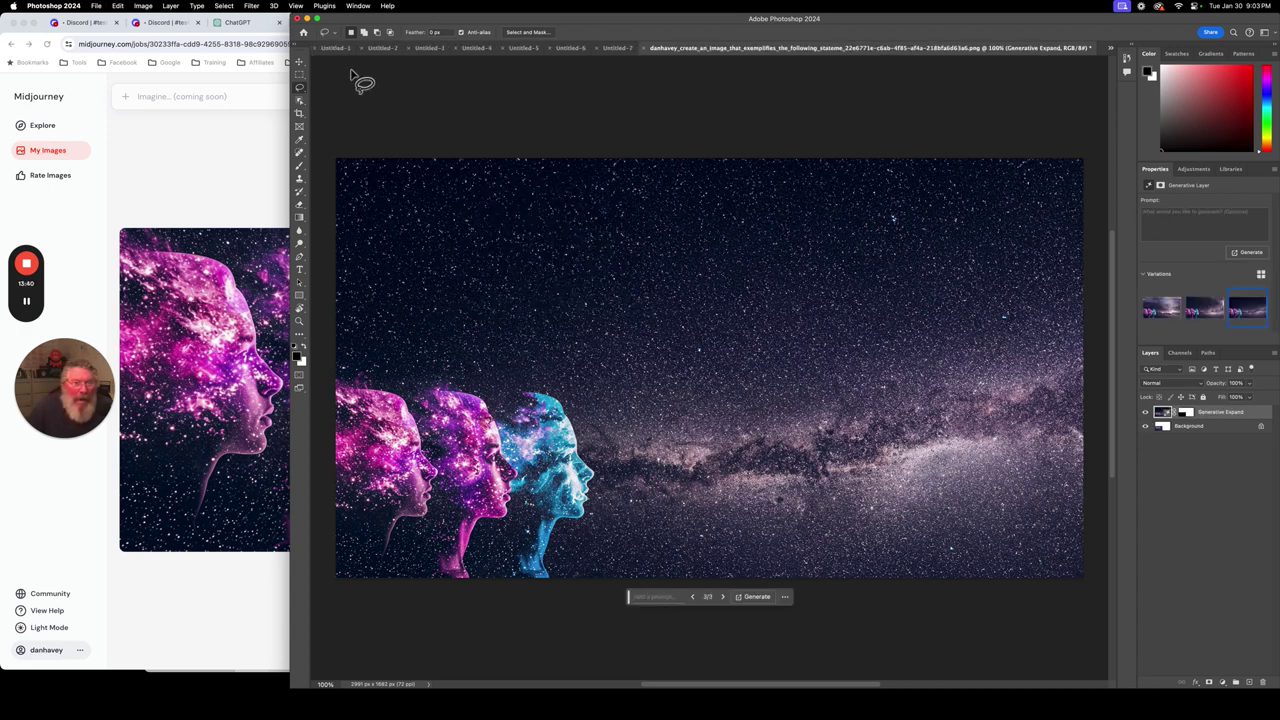
left_click(301, 76)
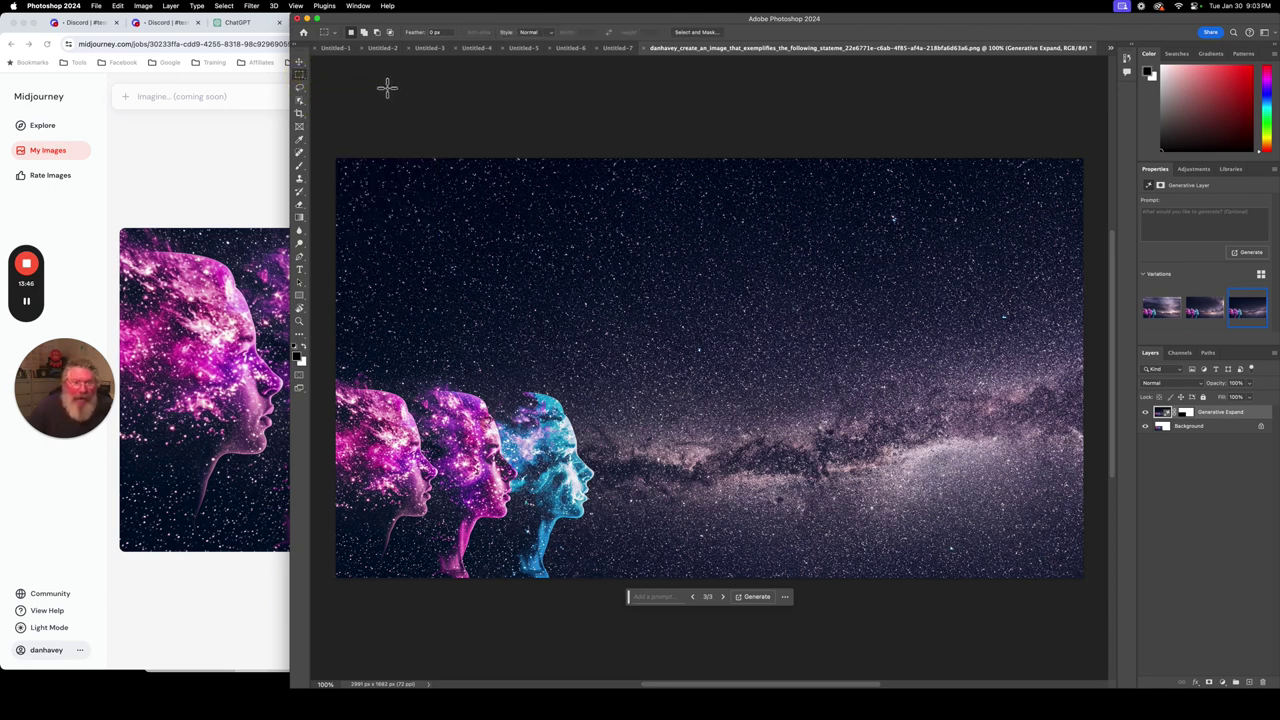
left_click(302, 91)
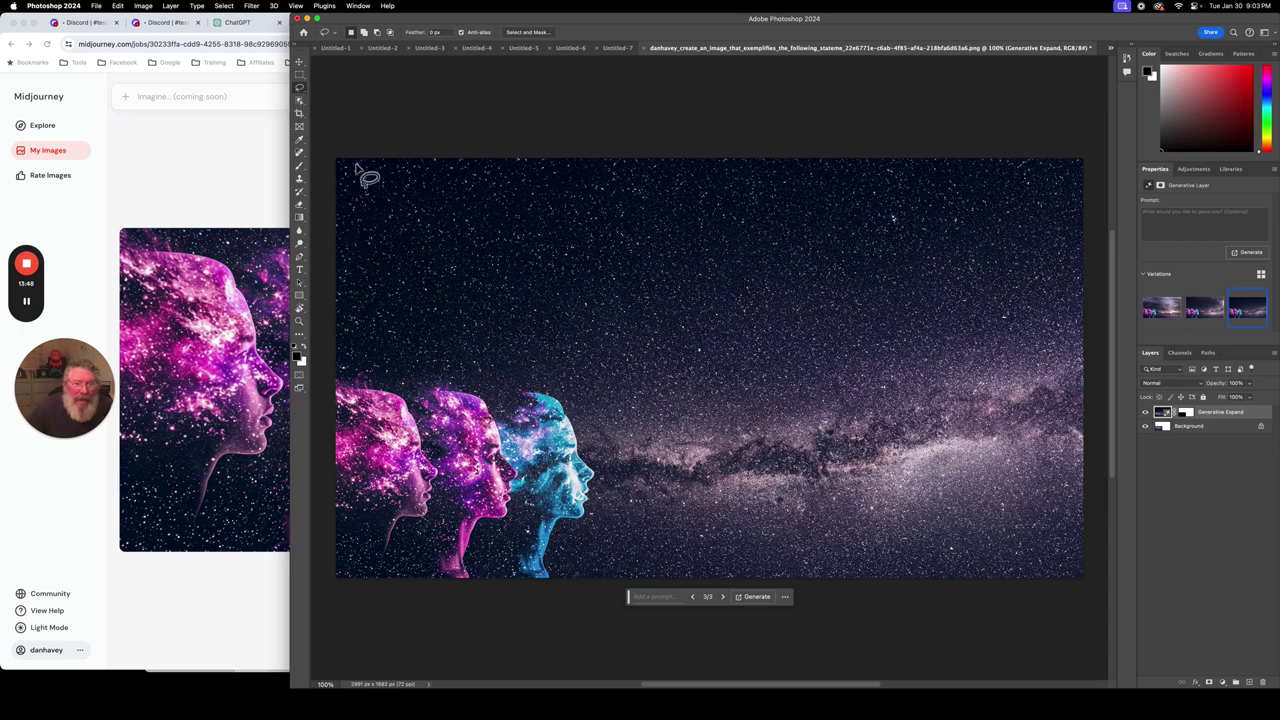
mouse_move(566, 392)
left_mouse_down()
mouse_move(604, 482)
mouse_move(598, 546)
mouse_move(651, 569)
mouse_move(849, 622)
mouse_move(1036, 628)
mouse_move(1078, 619)
mouse_move(1095, 596)
mouse_move(1113, 482)
mouse_move(1107, 366)
mouse_move(1053, 162)
mouse_move(740, 197)
mouse_move(615, 280)
mouse_move(567, 393)
left_mouse_up()
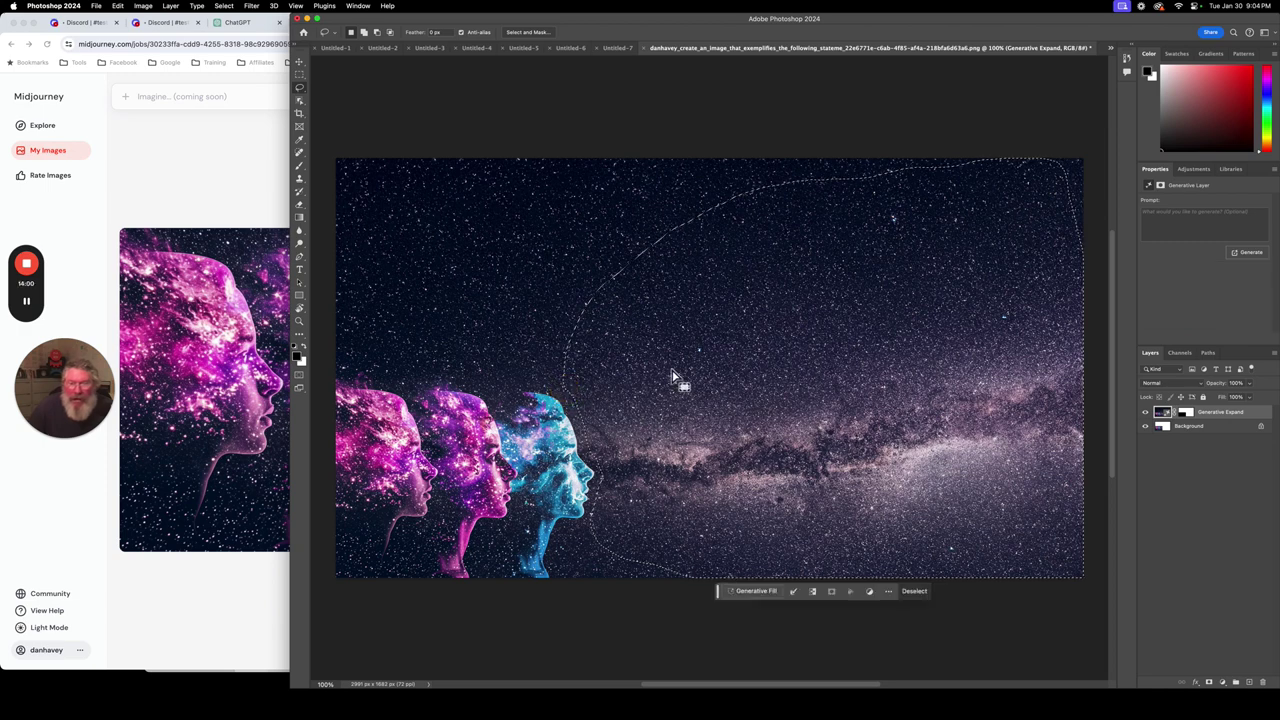
Generative Fill the right-side selection with 'nebula', browse its three variations, and keep 1/3.
left_click(749, 599)
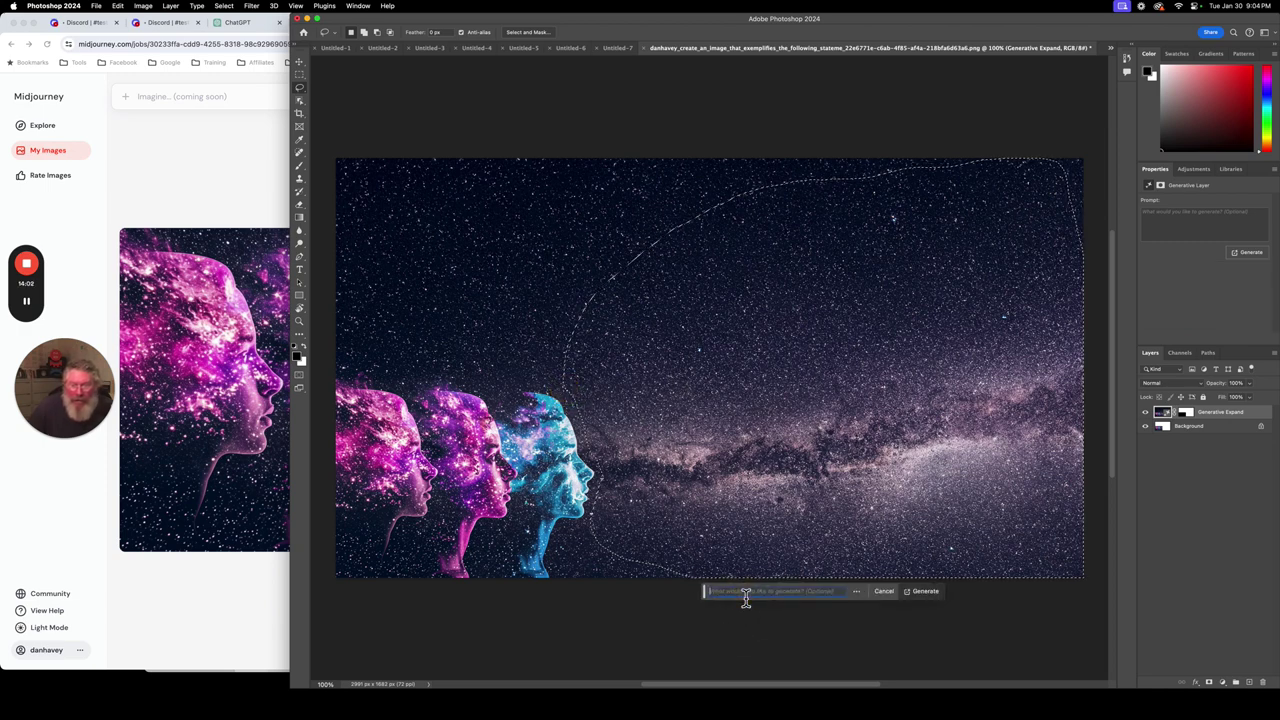
type("nebula")
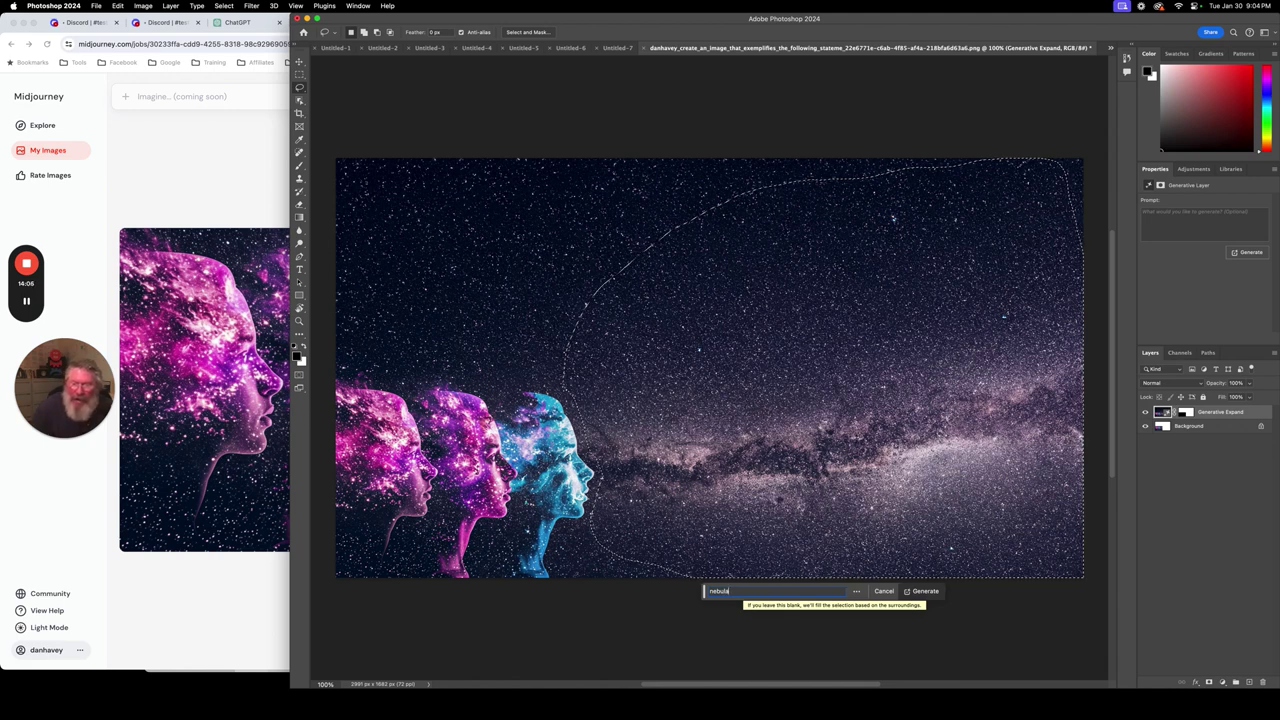
left_click(924, 596)
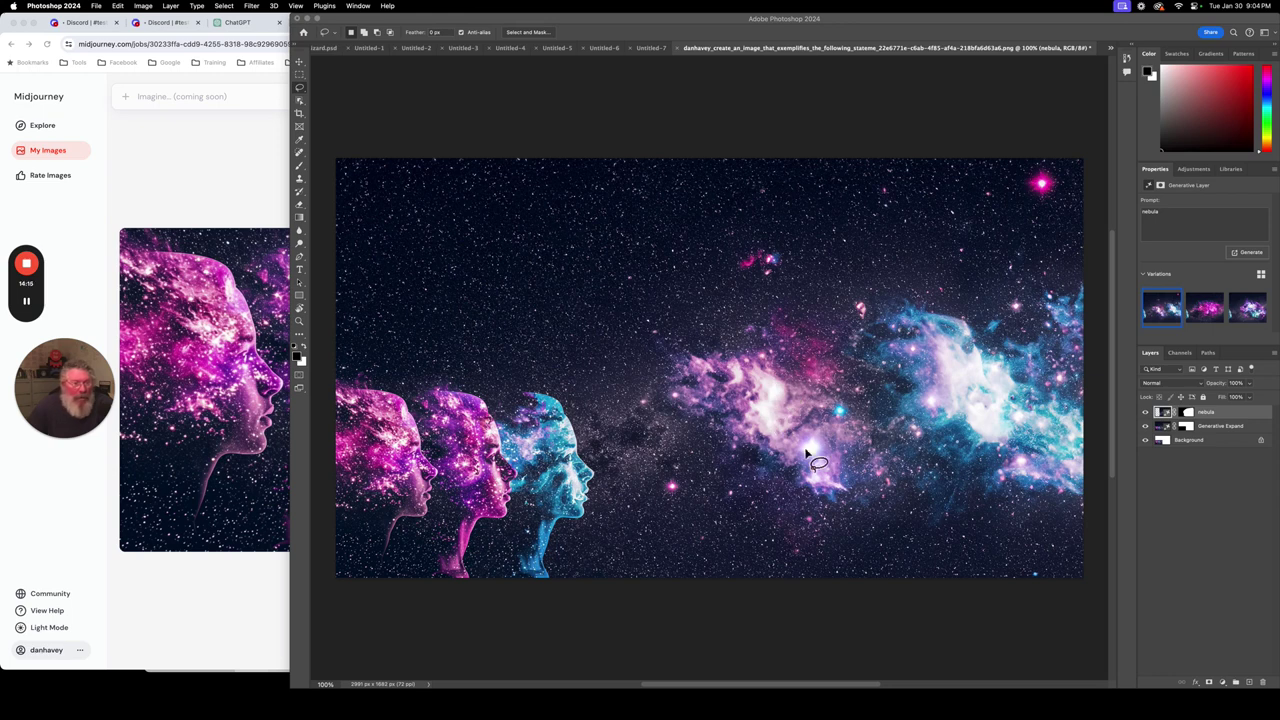
left_click(740, 618)
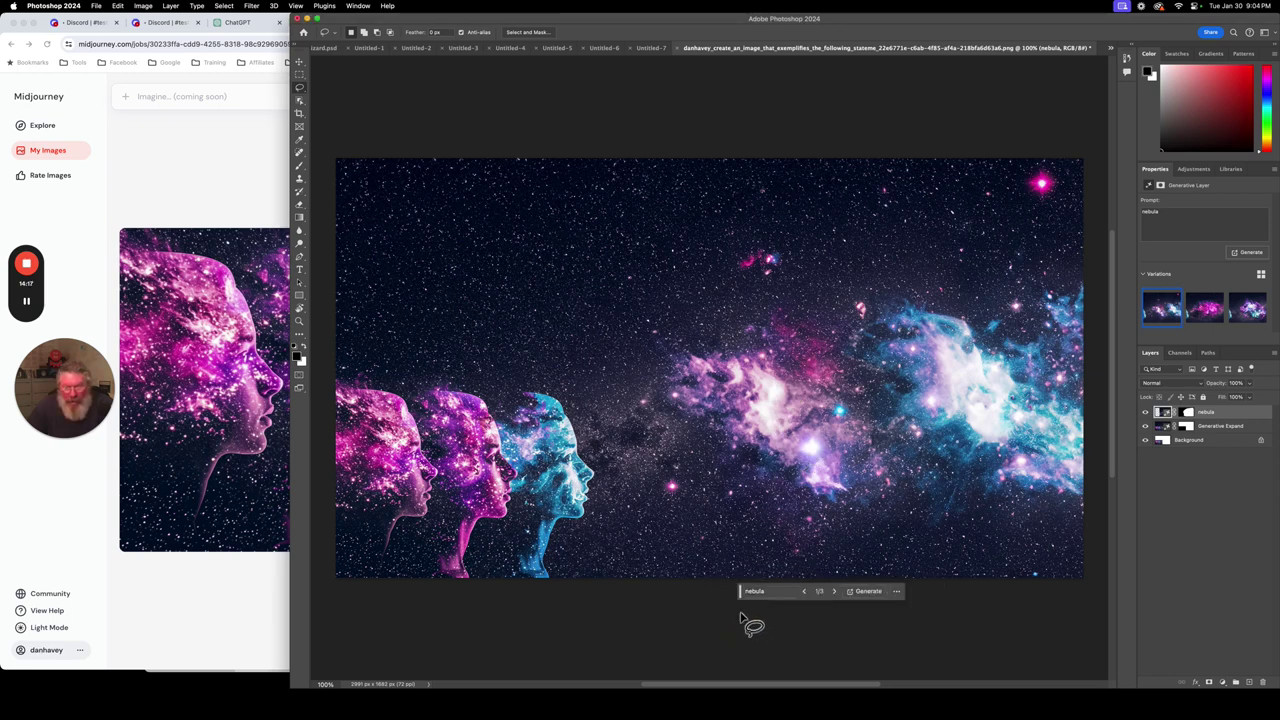
left_click(838, 597)
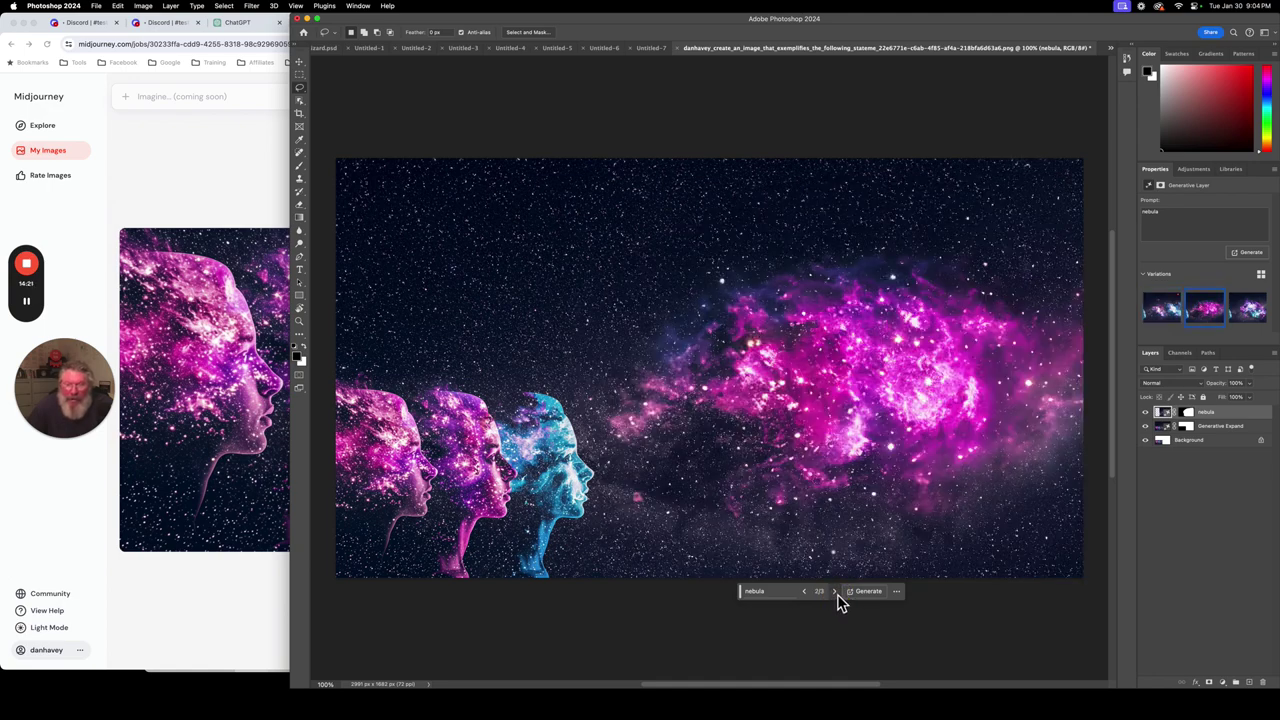
left_click(836, 594)
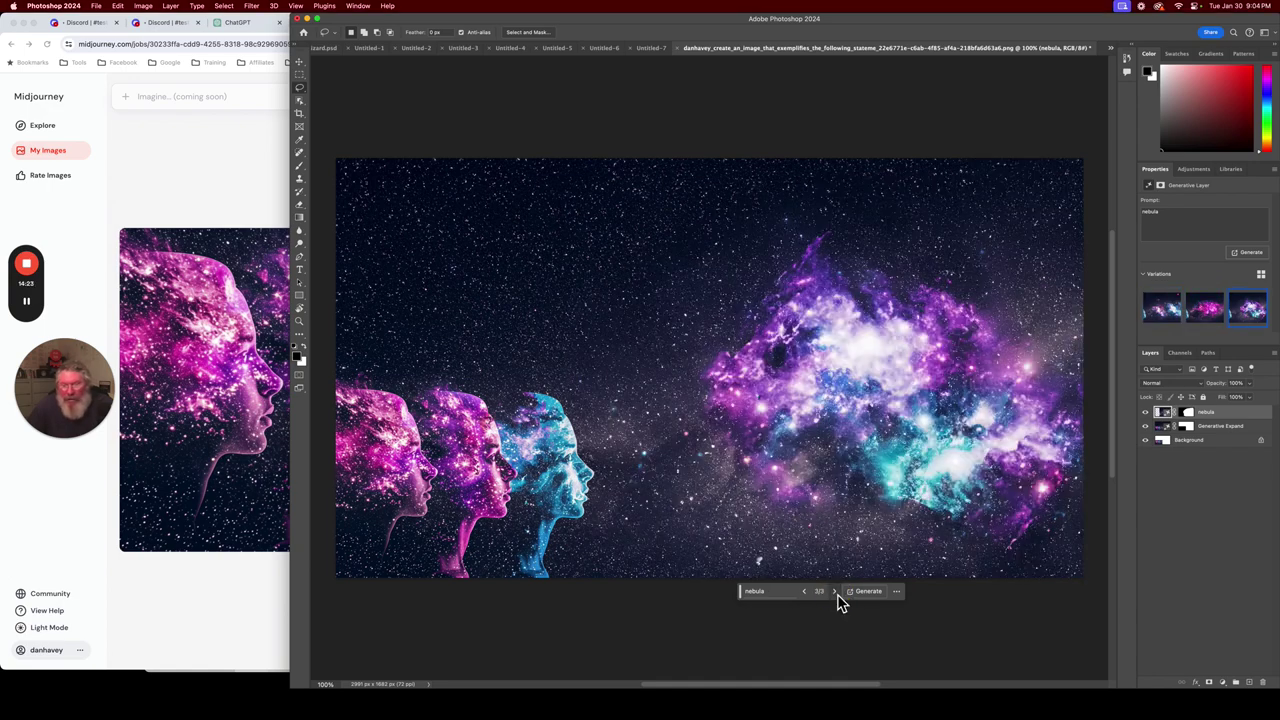
left_click(836, 592)
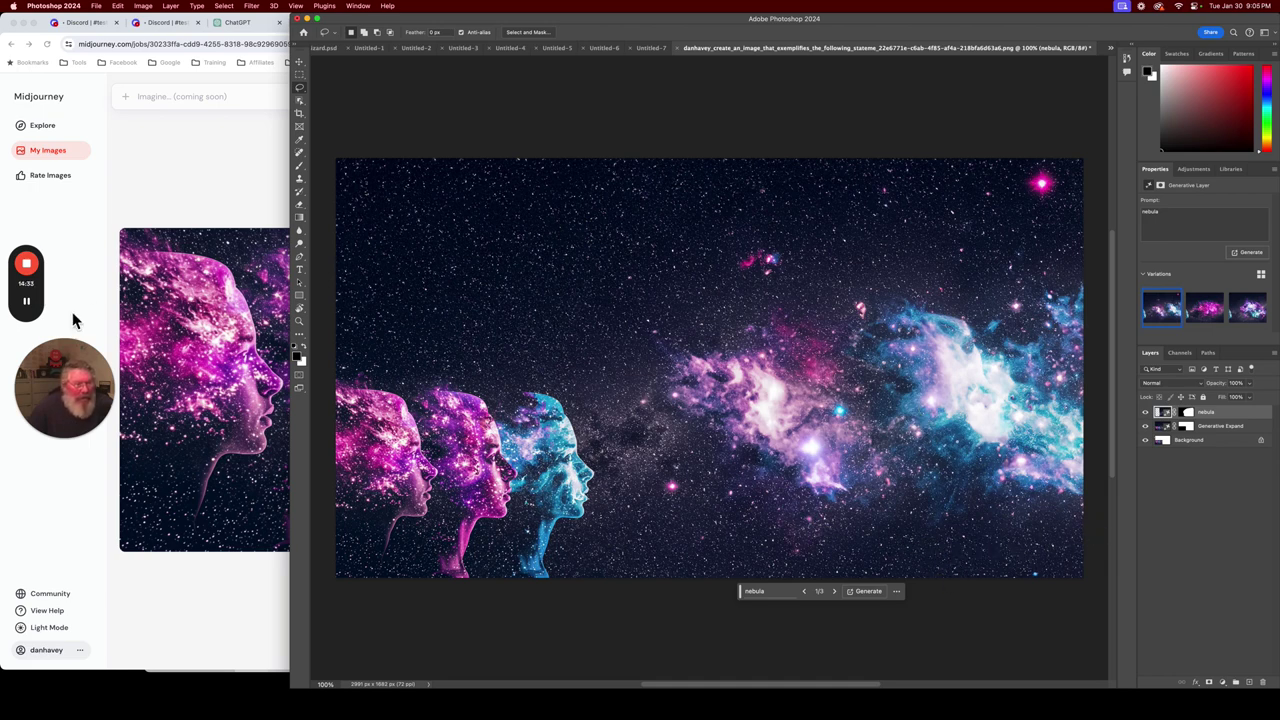
Lasso the nebula area, nudge it lower, and cover it with a promptless dark-starfield Generative Fill.
mouse_move(34, 314)
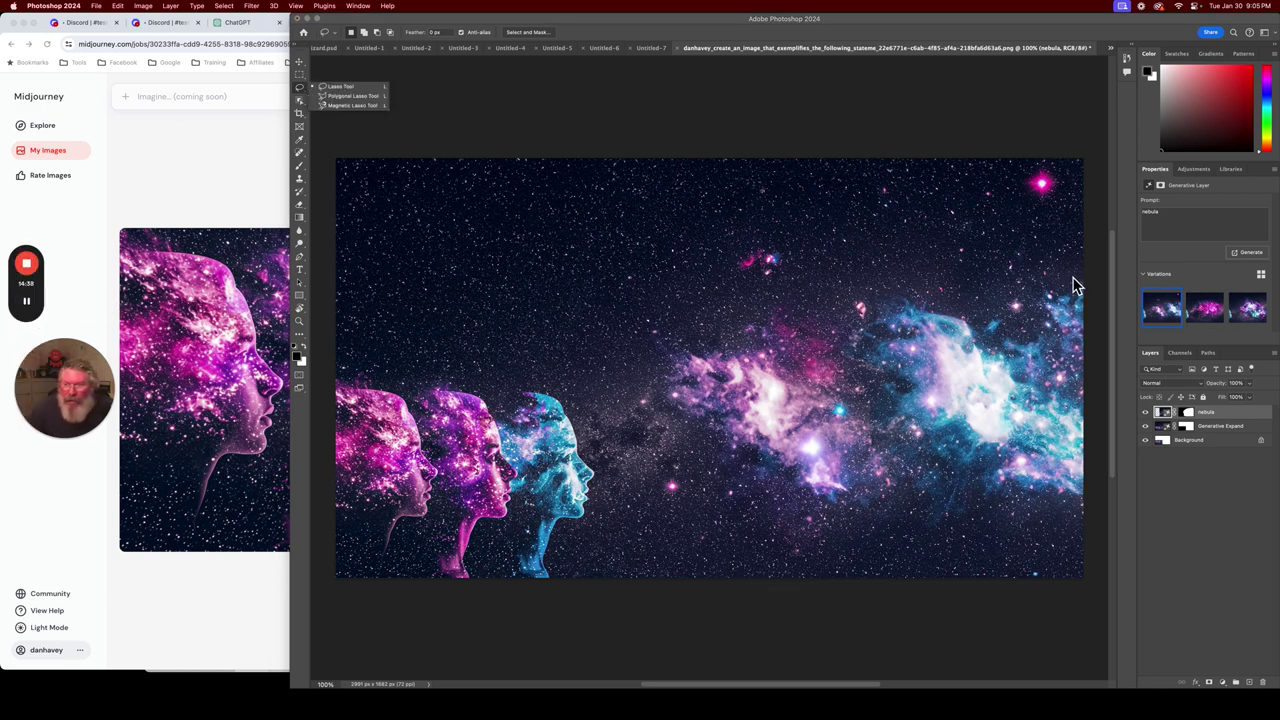
left_click(1040, 277)
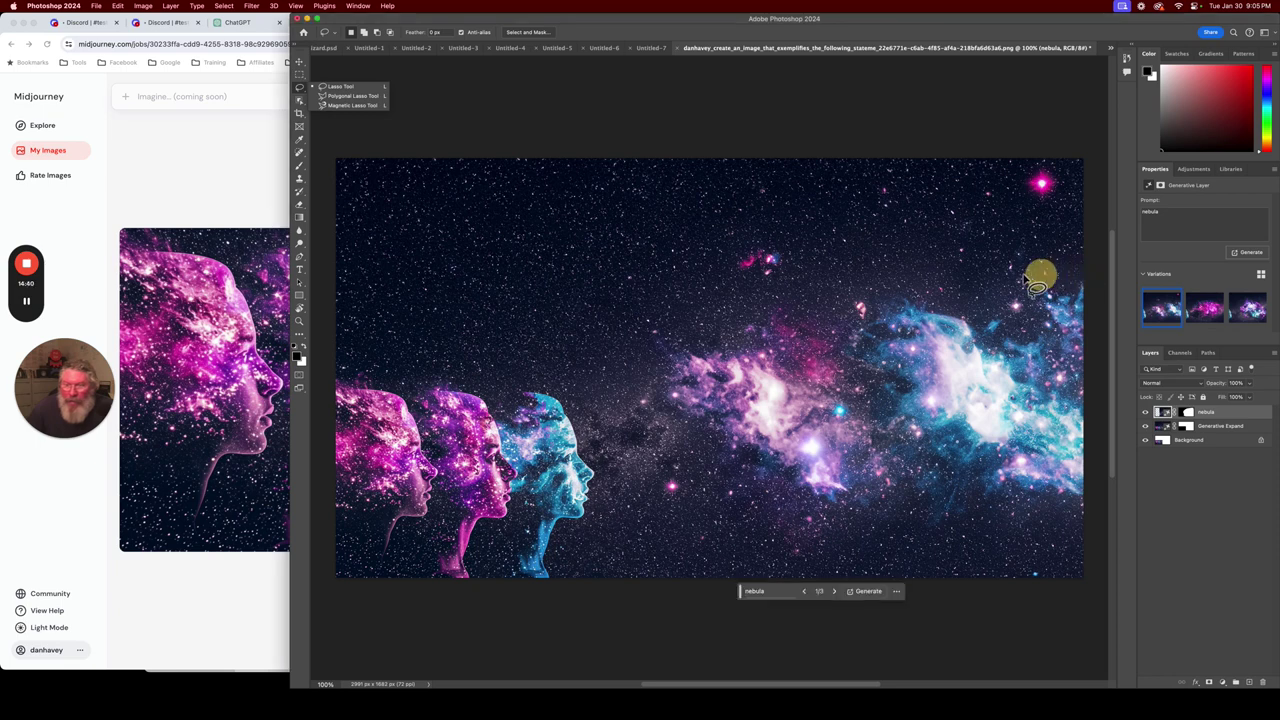
mouse_move(1082, 282)
left_mouse_down()
mouse_move(1028, 260)
mouse_move(799, 242)
mouse_move(751, 246)
mouse_move(705, 278)
left_mouse_up()
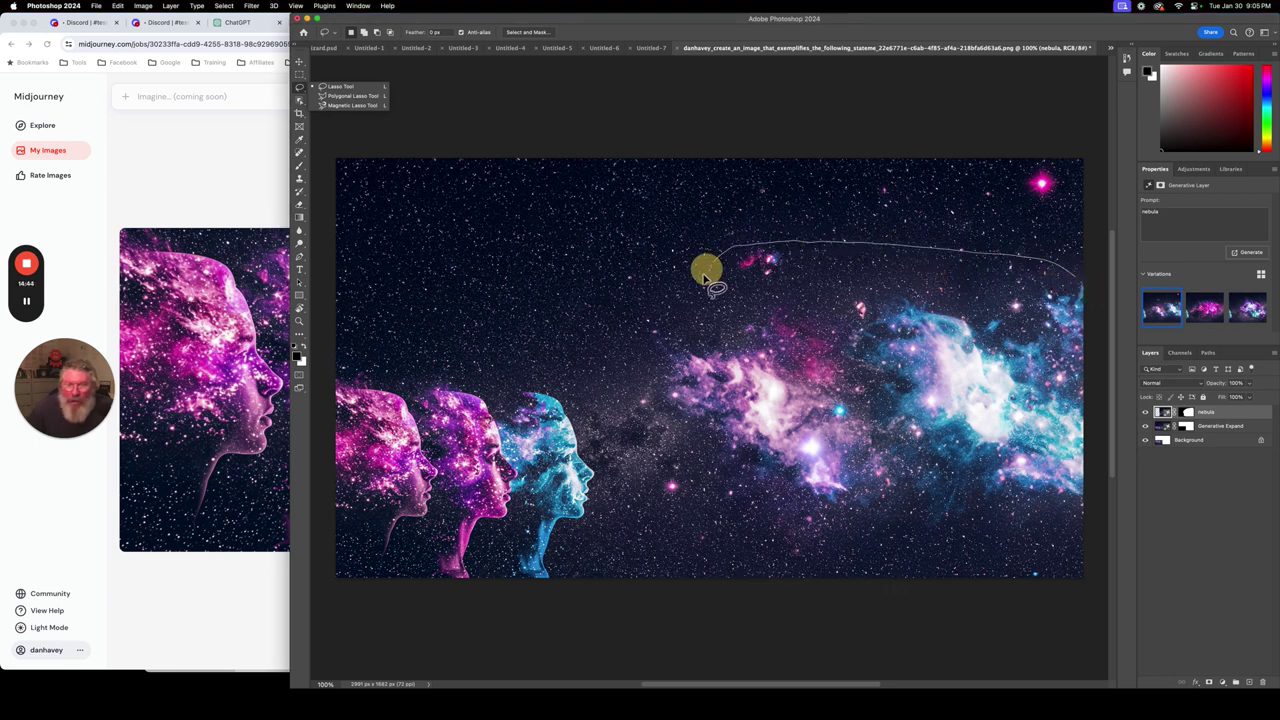
mouse_move(668, 334)
left_mouse_down()
mouse_move(629, 398)
mouse_move(627, 444)
mouse_move(700, 525)
mouse_move(848, 535)
mouse_move(1082, 524)
mouse_move(1094, 391)
mouse_move(1086, 283)
mouse_move(1068, 276)
left_mouse_up()
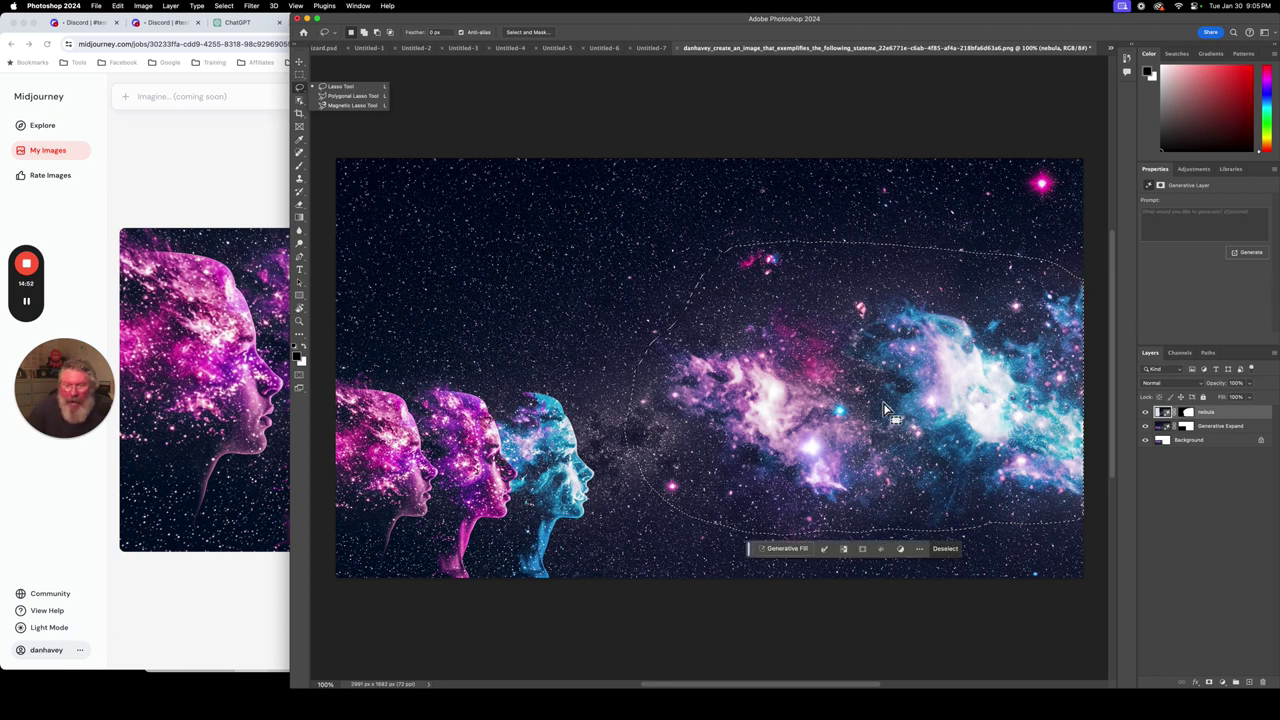
left_click(303, 63)
left_click_drag(798, 368, 806, 494)
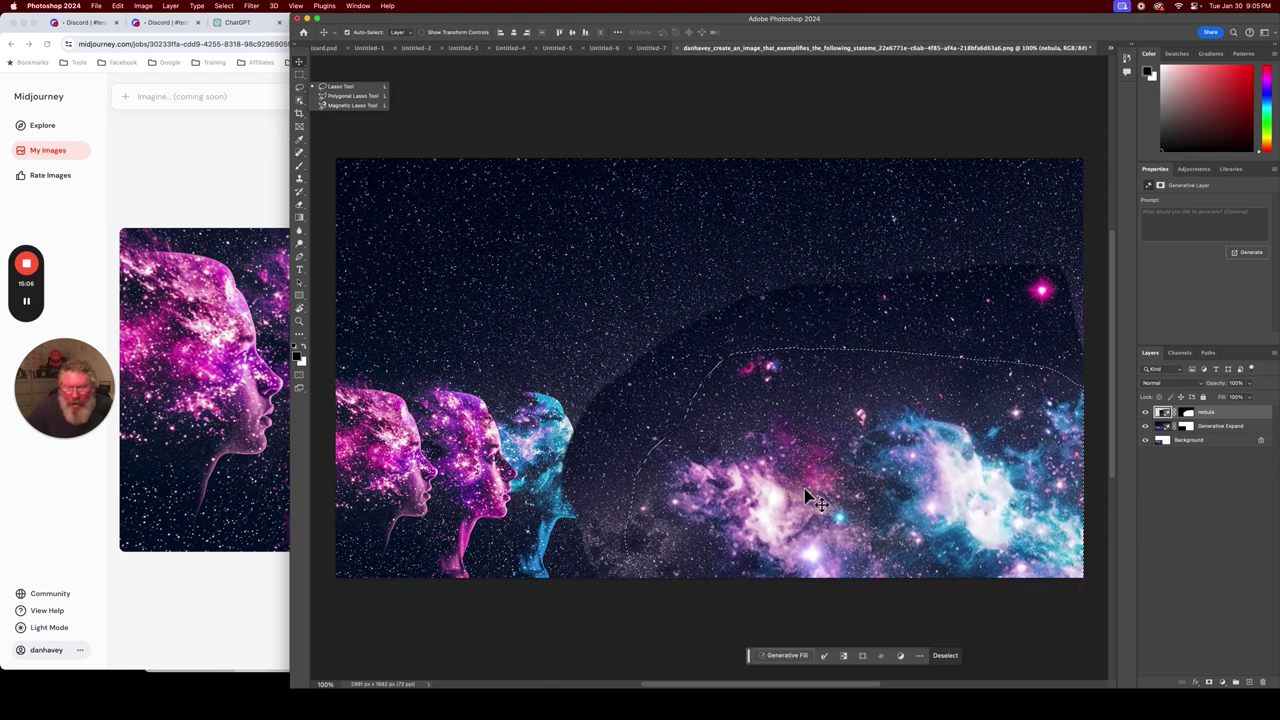
left_click(772, 657)
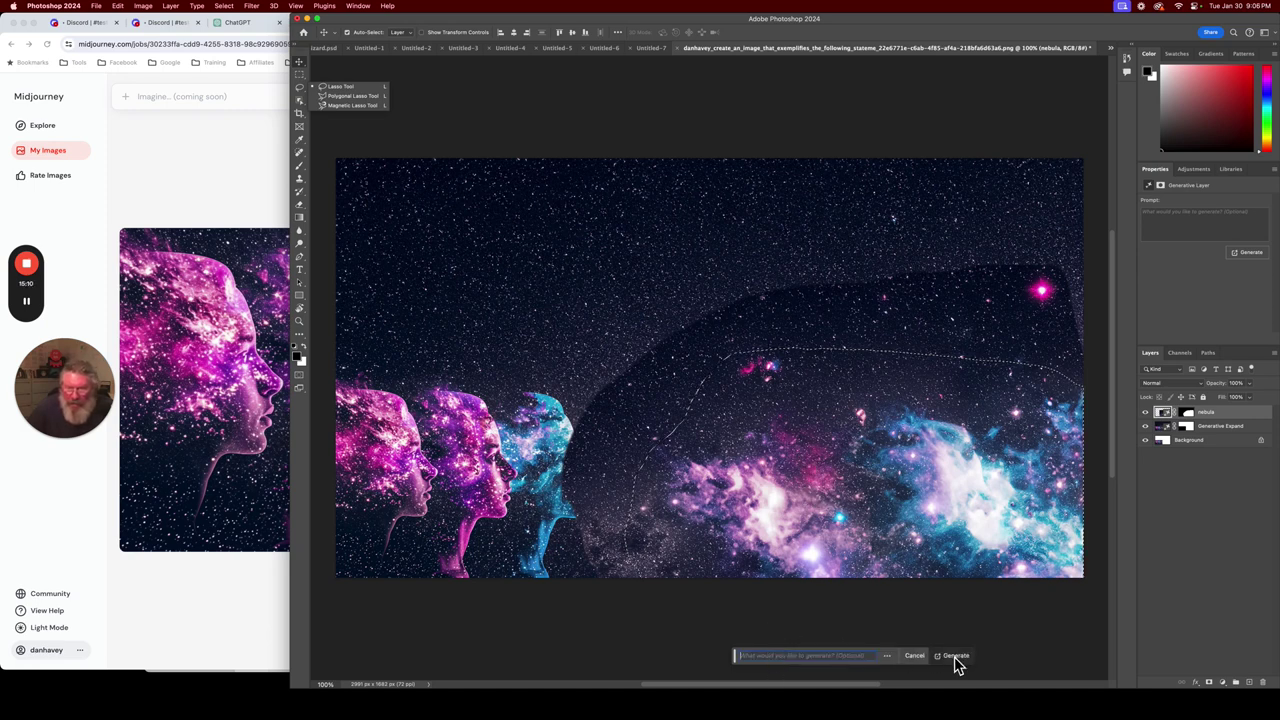
left_click(955, 656)
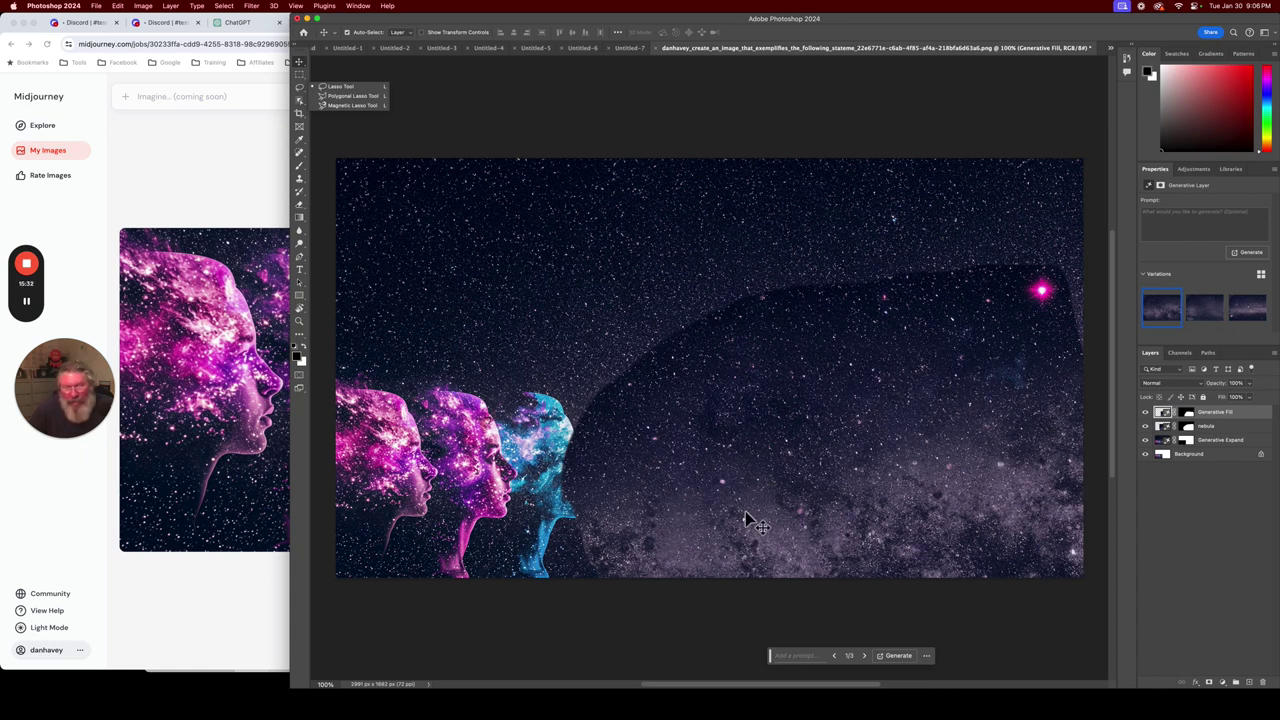
Undo the promptless fill so the lowered pink and cyan nebula shows again.
key("super+z")
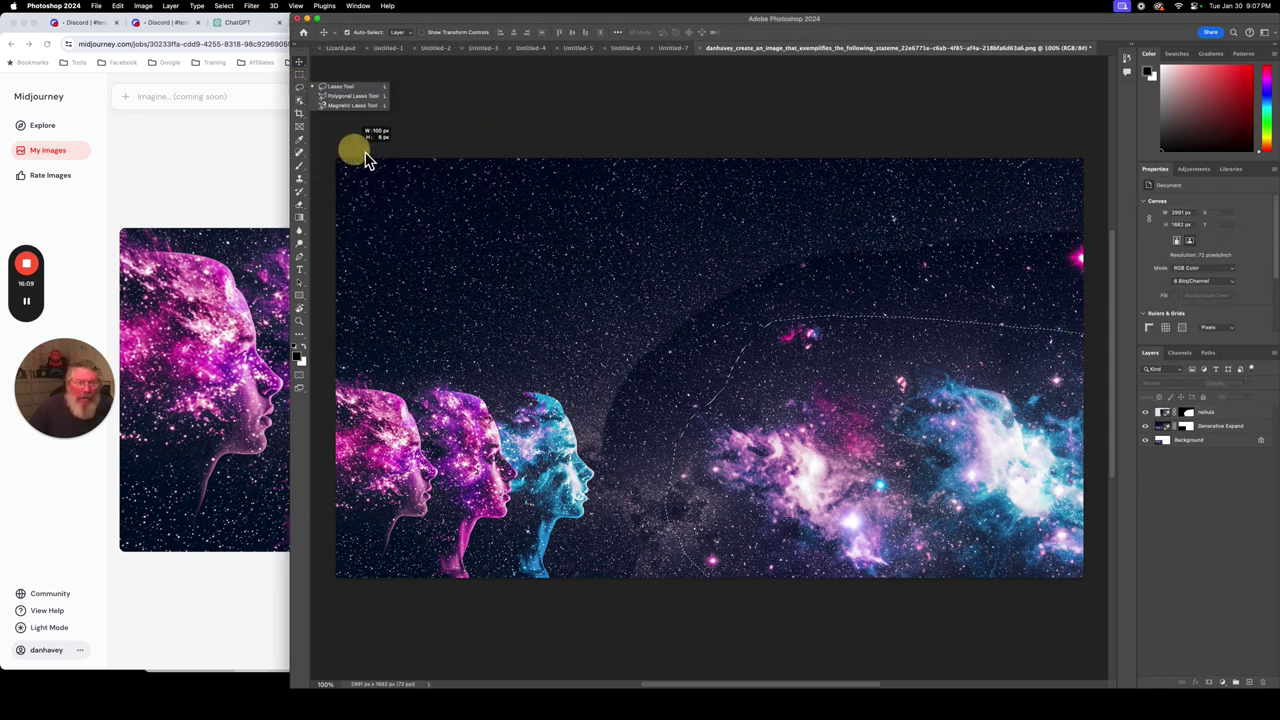
left_click(299, 74)
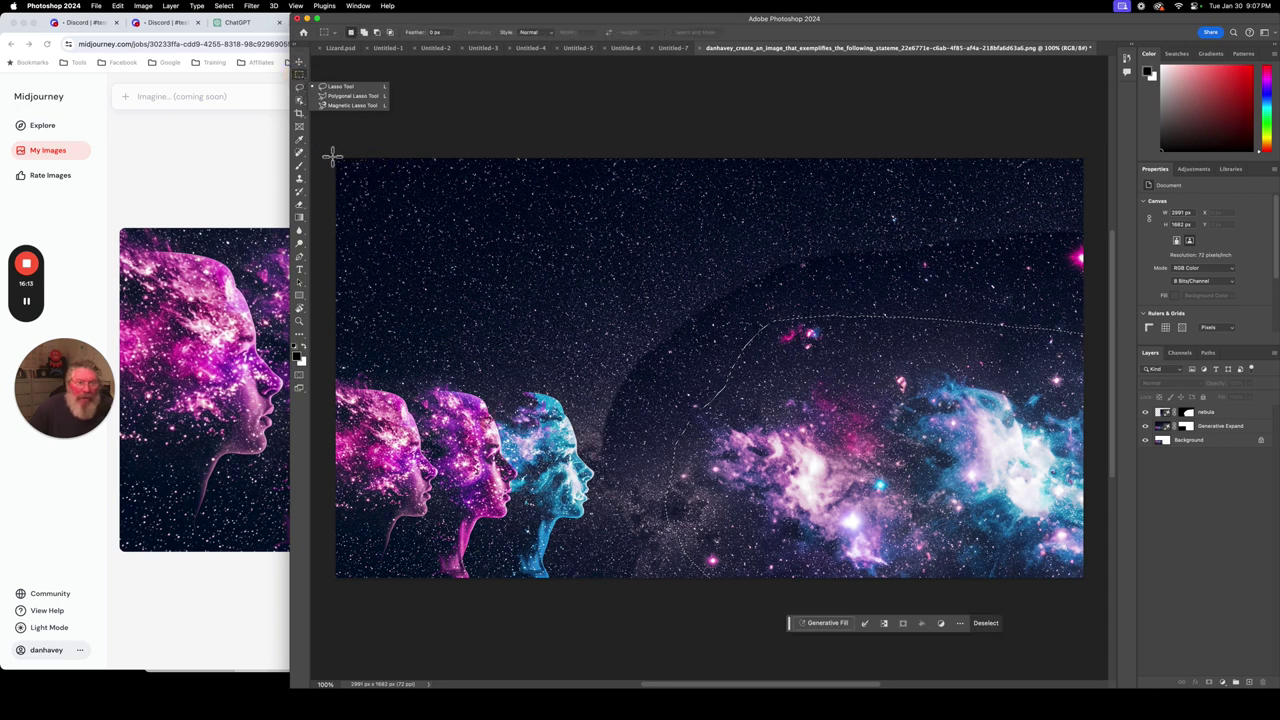
Marquee-select the whole canvas and run a promptless Generative Fill across it.
mouse_move(334, 157)
left_mouse_down()
mouse_move(1050, 214)
mouse_move(1073, 236)
mouse_move(1066, 549)
mouse_move(1098, 595)
left_mouse_up()
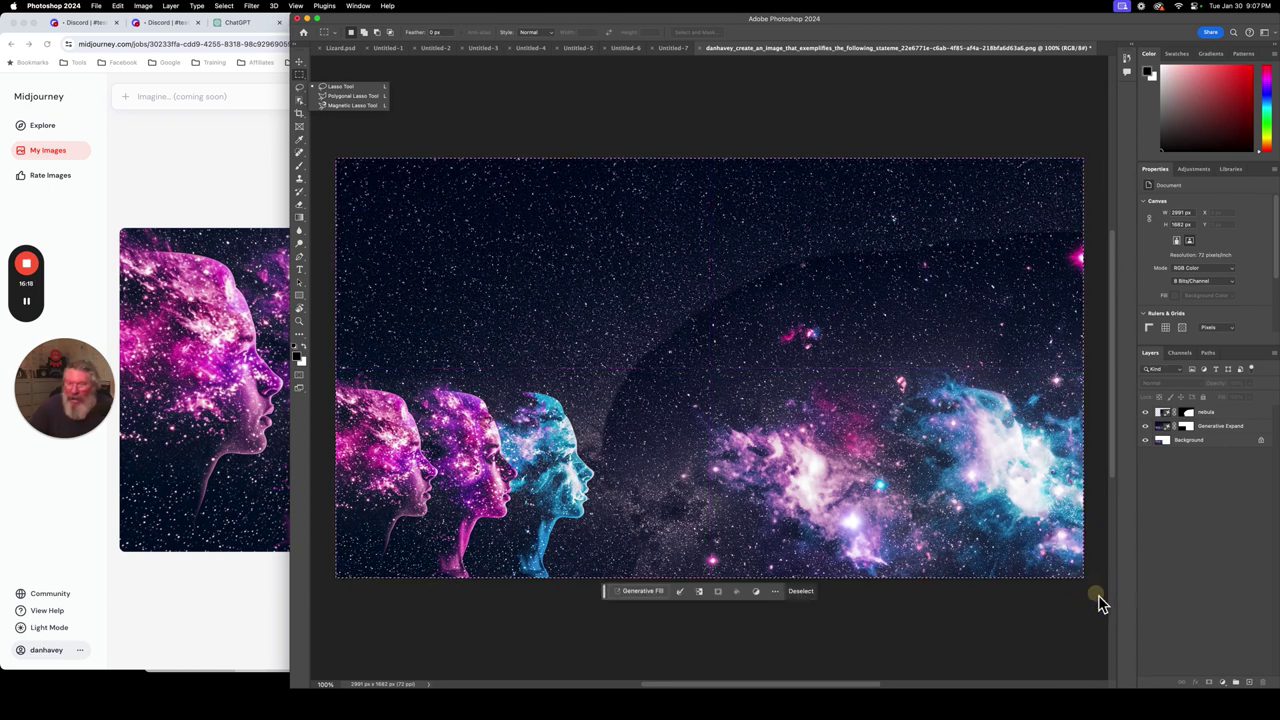
left_click(659, 594)
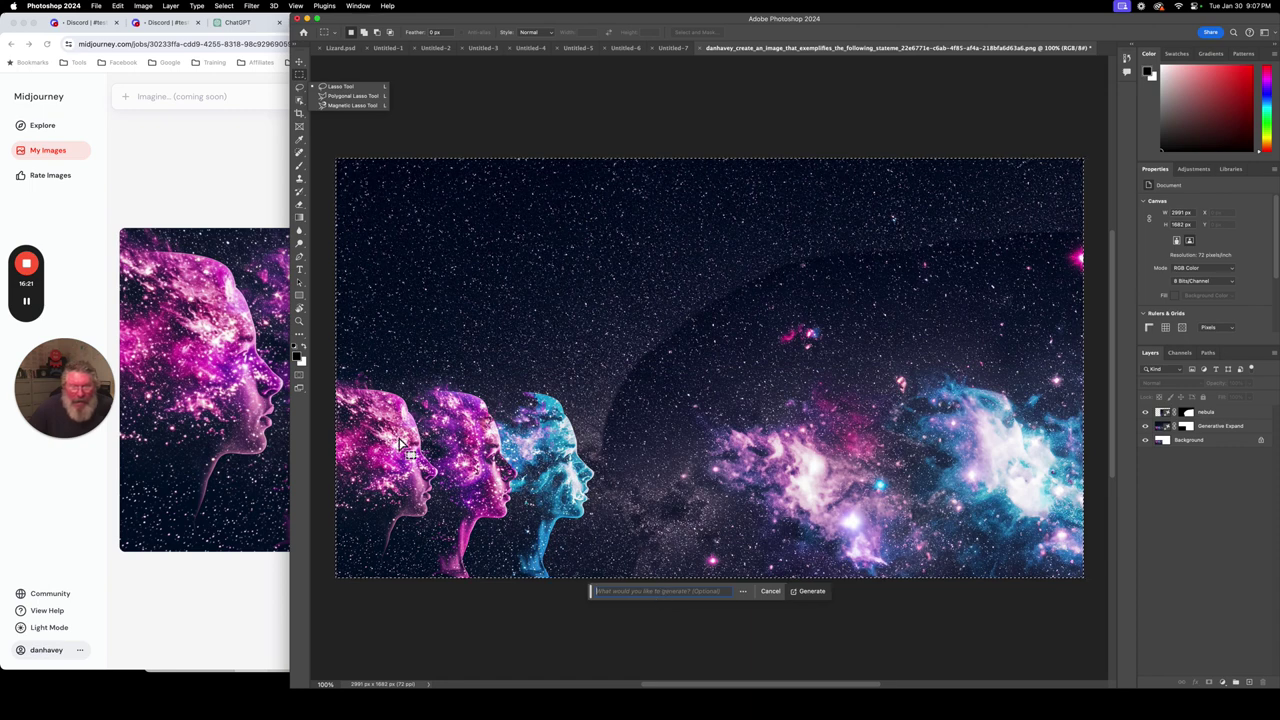
left_click(818, 594)
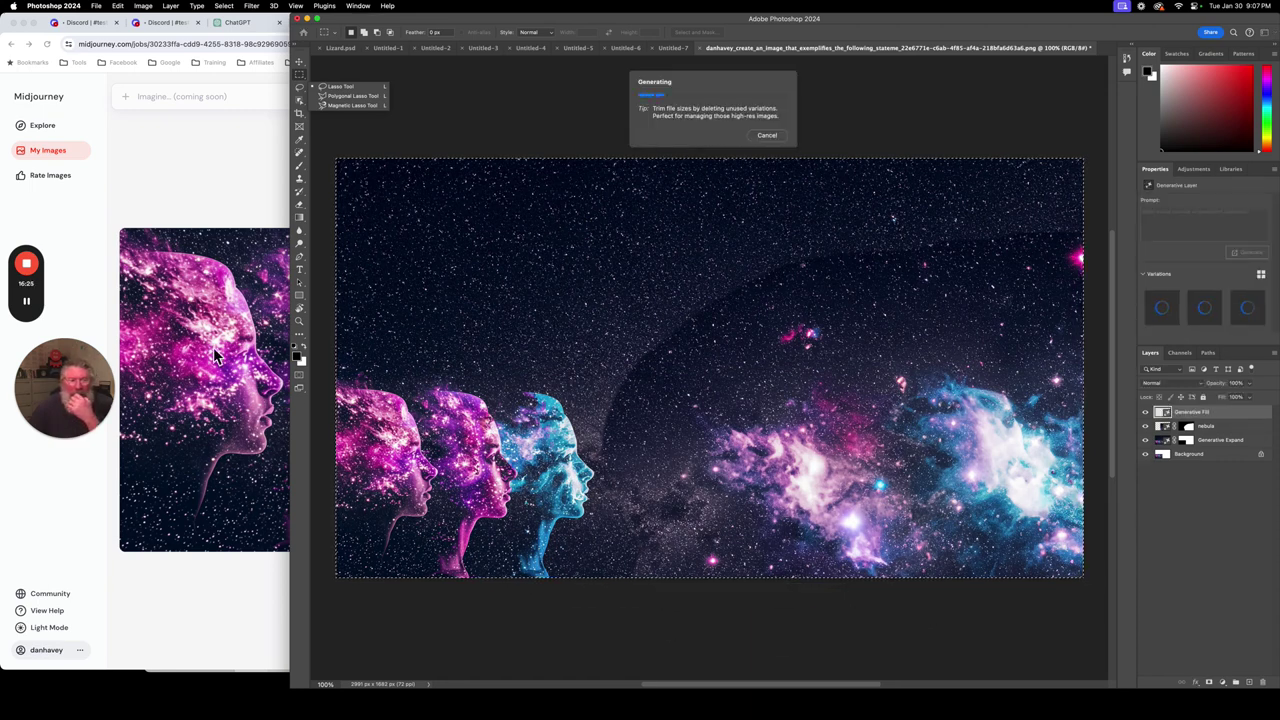
mouse_move(30, 308)
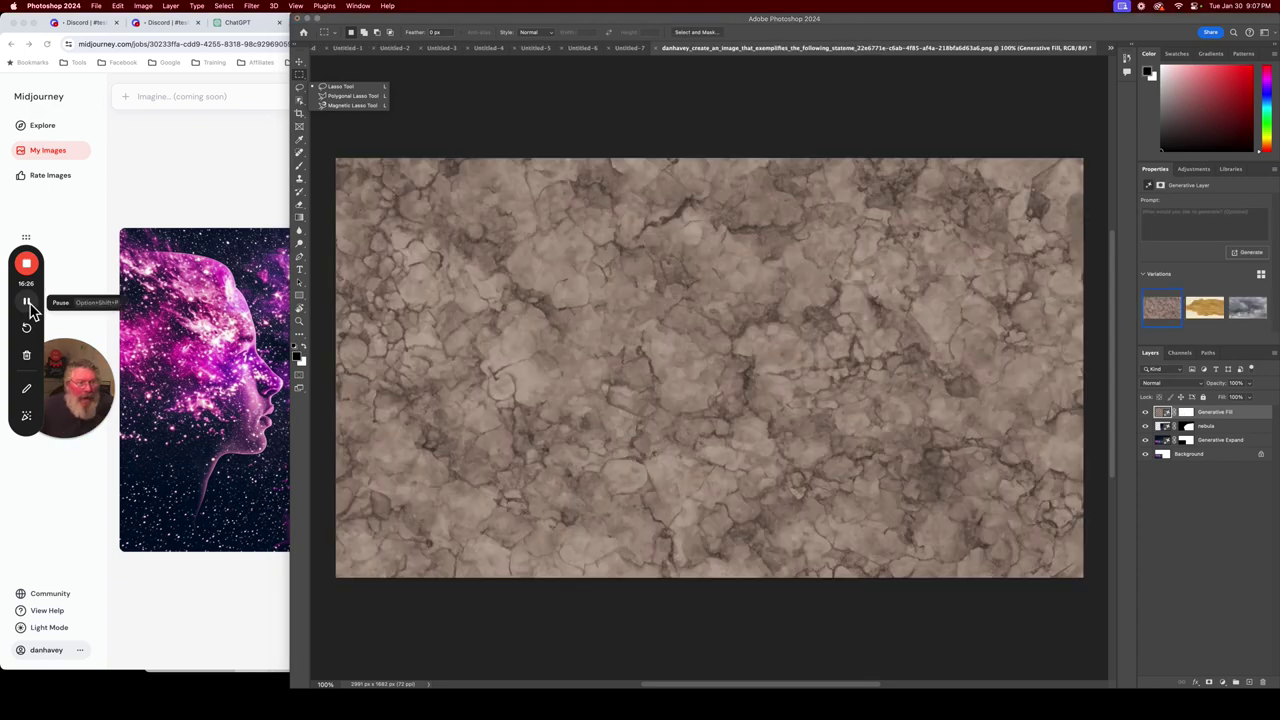
Browse the three storm-cloud fill variations, then discard them and the nebula layer.
left_click(735, 648)
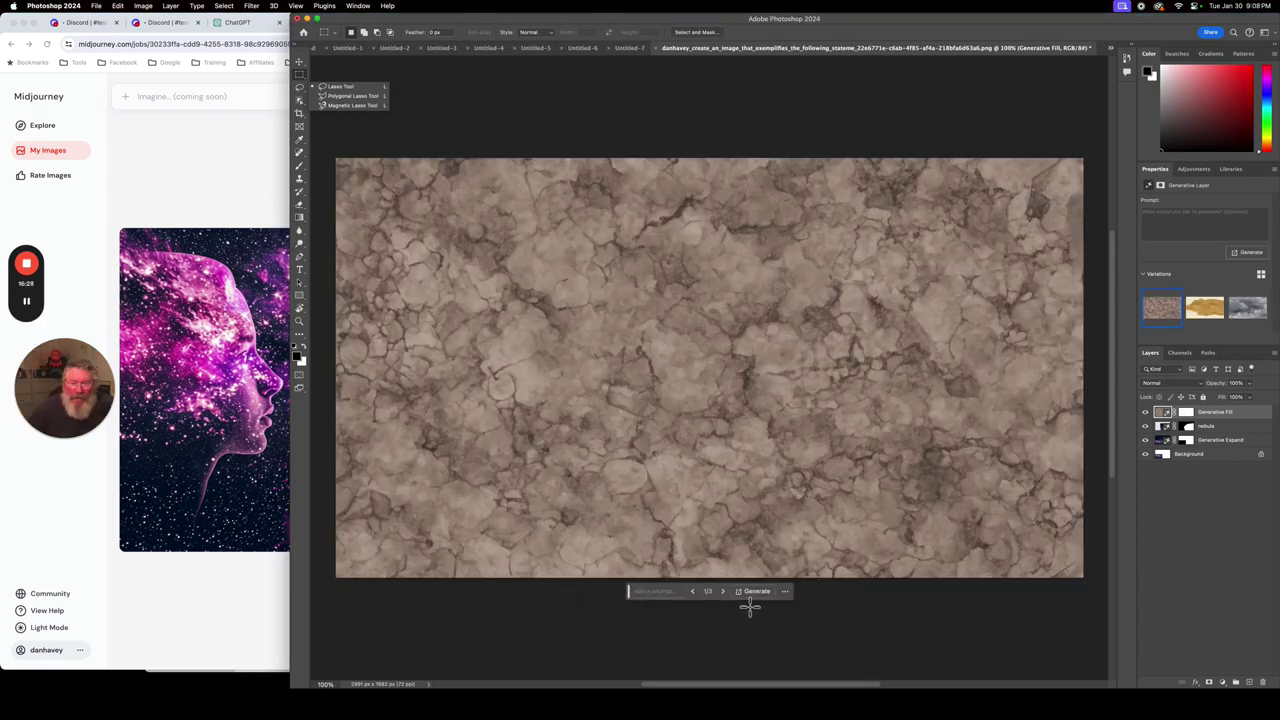
left_click(723, 592)
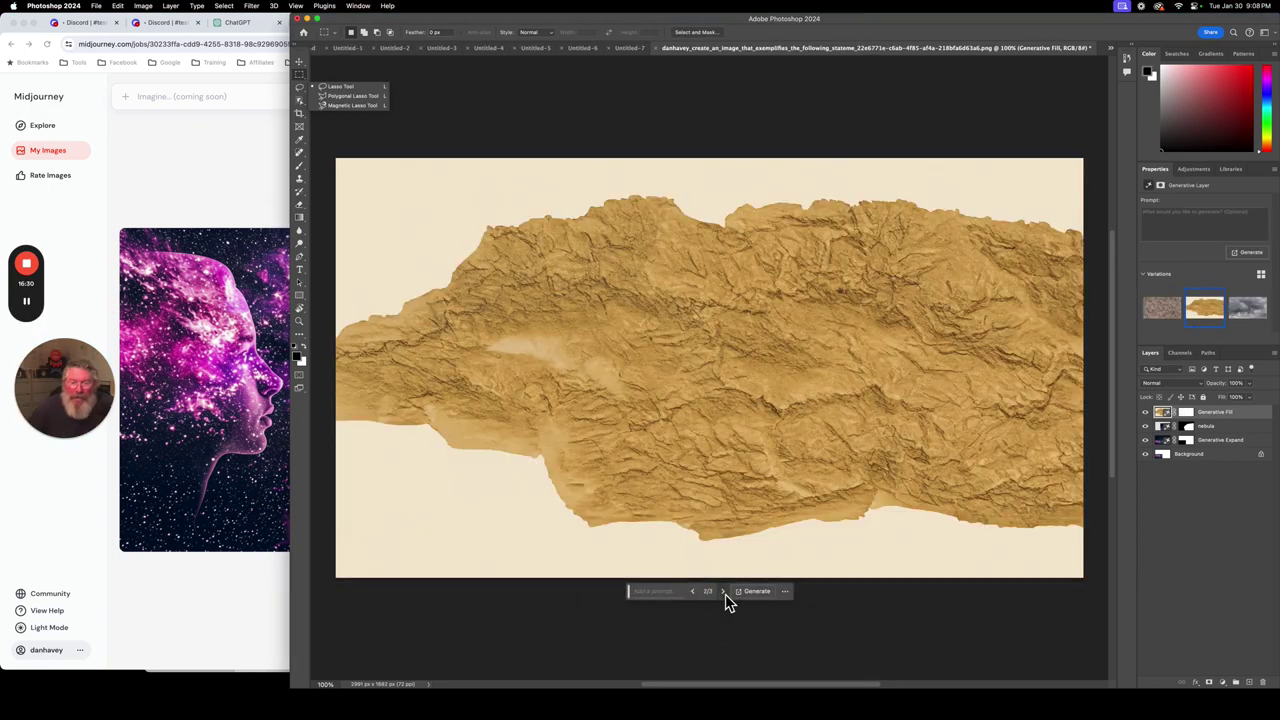
left_click(723, 592)
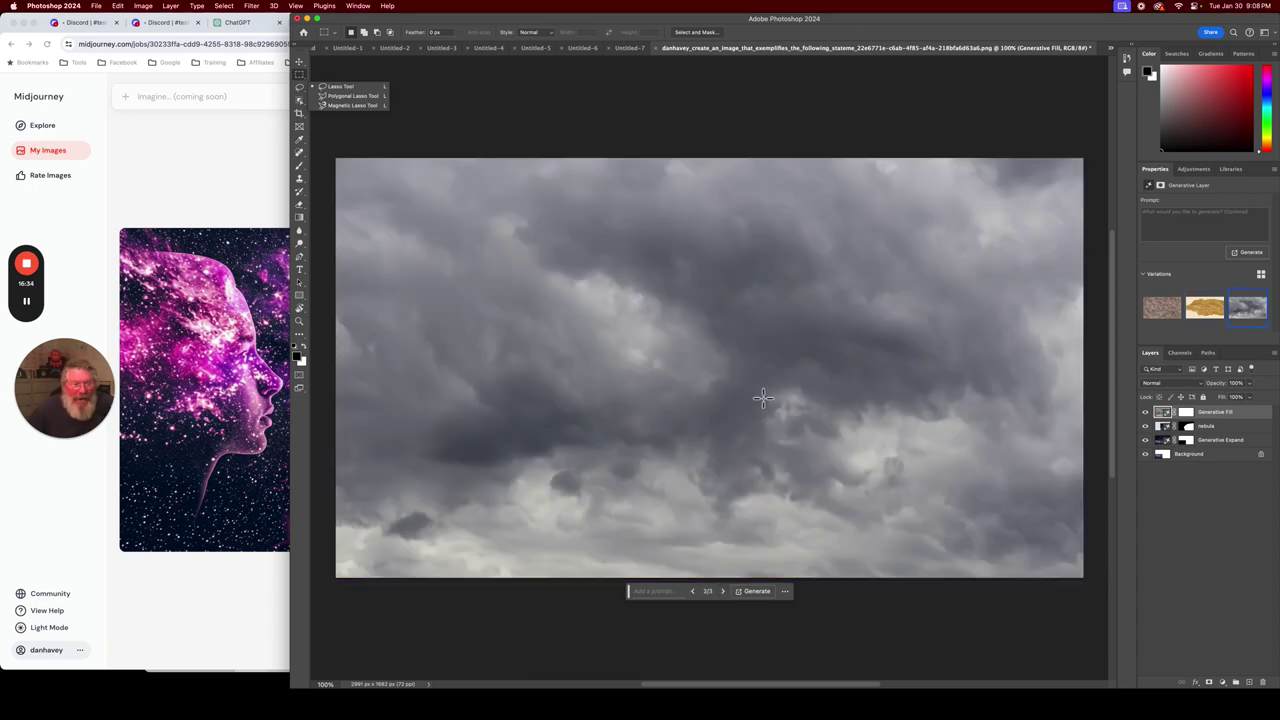
mouse_move(33, 313)
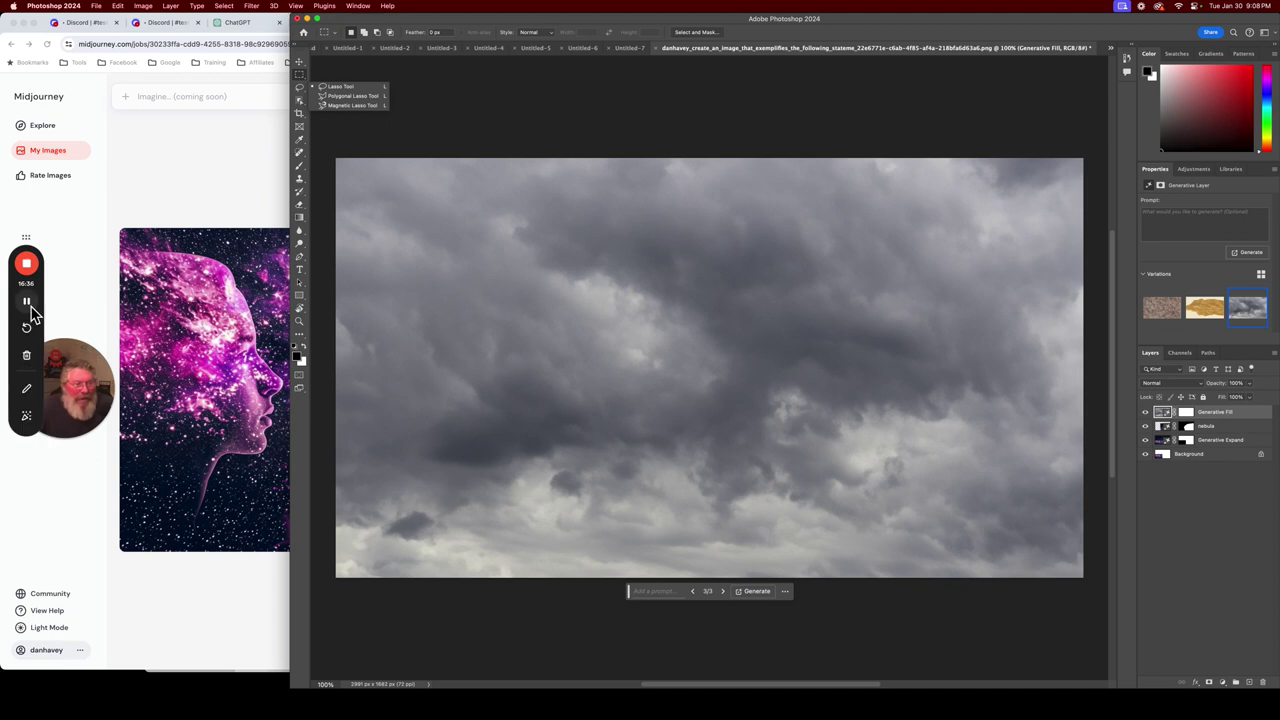
left_click(30, 312)
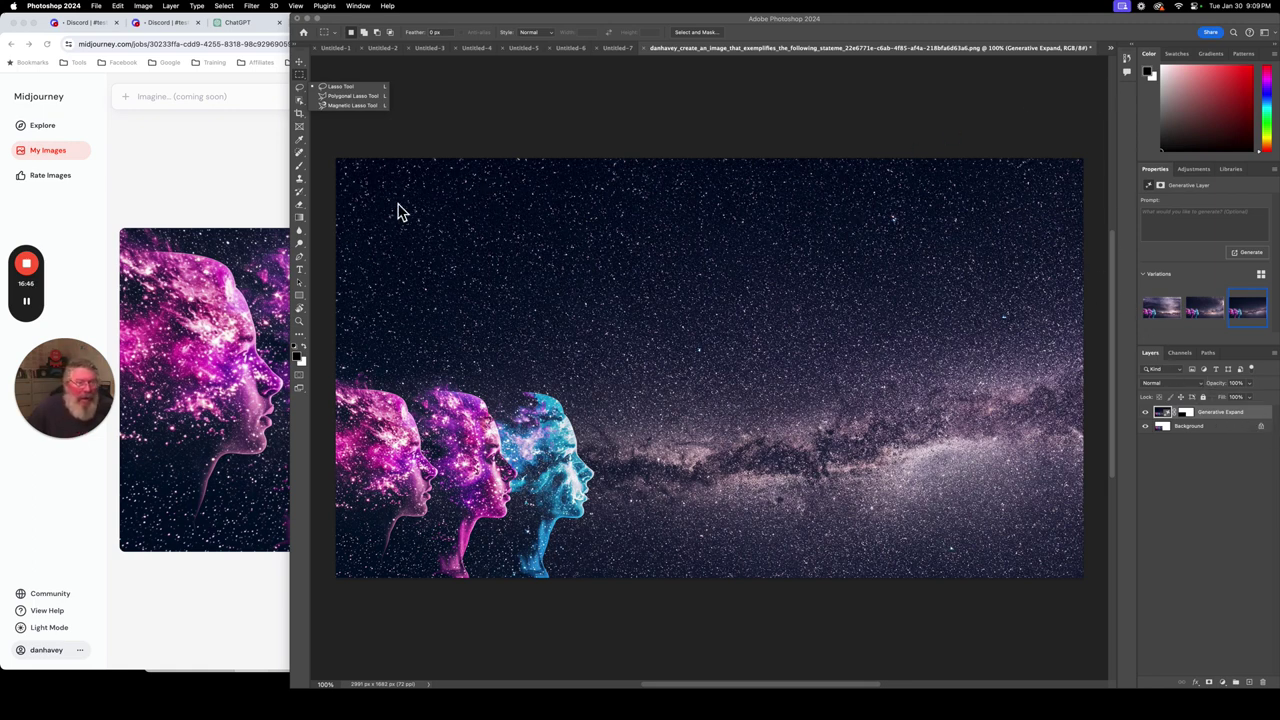
Lasso the sky right of the faces and Generative Fill it with 'nebula'.
left_click(303, 90)
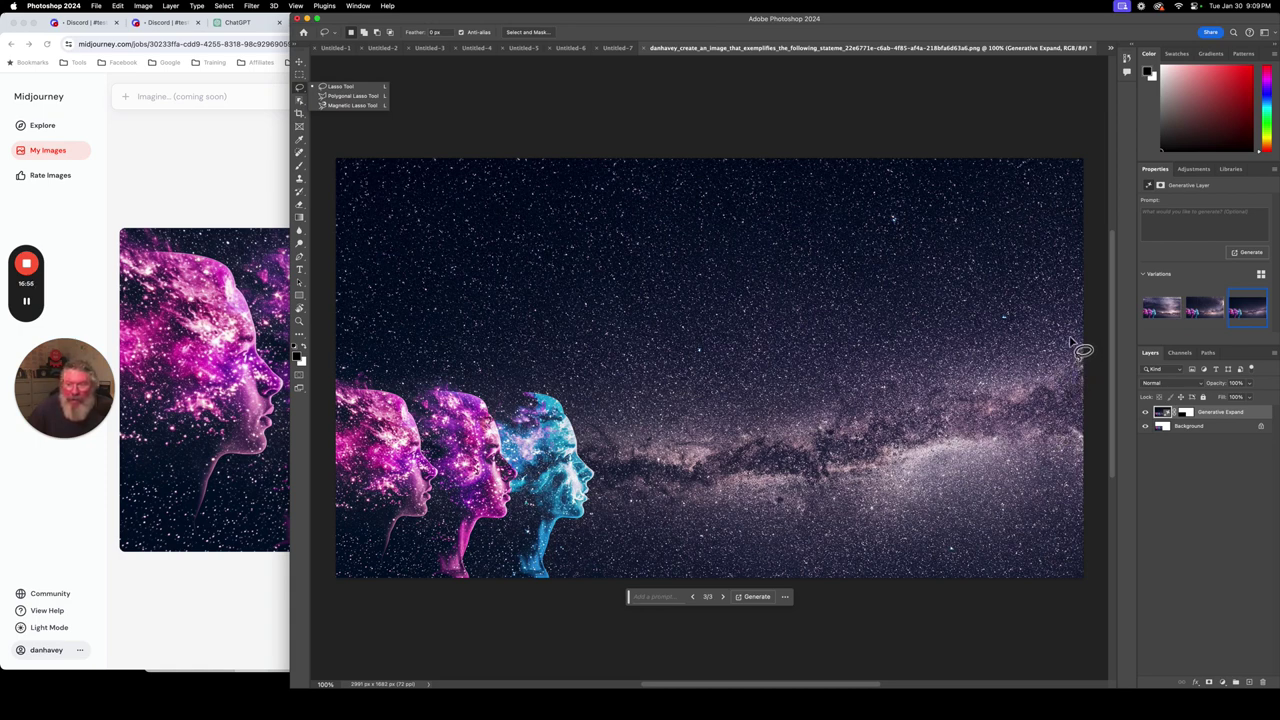
mouse_move(1078, 340)
left_mouse_down()
mouse_move(854, 383)
mouse_move(706, 450)
mouse_move(697, 481)
mouse_move(920, 527)
mouse_move(1050, 500)
mouse_move(1086, 474)
mouse_move(1094, 417)
mouse_move(1094, 339)
mouse_move(1070, 334)
left_mouse_up()
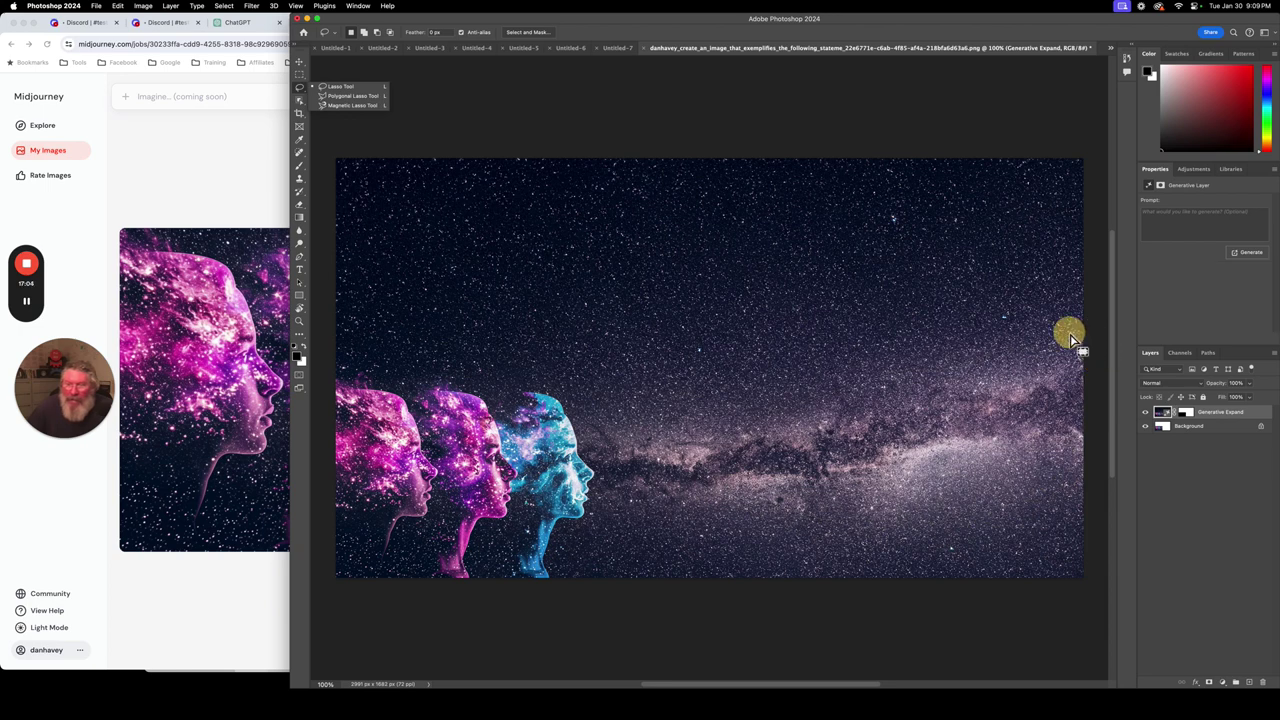
left_click(830, 545)
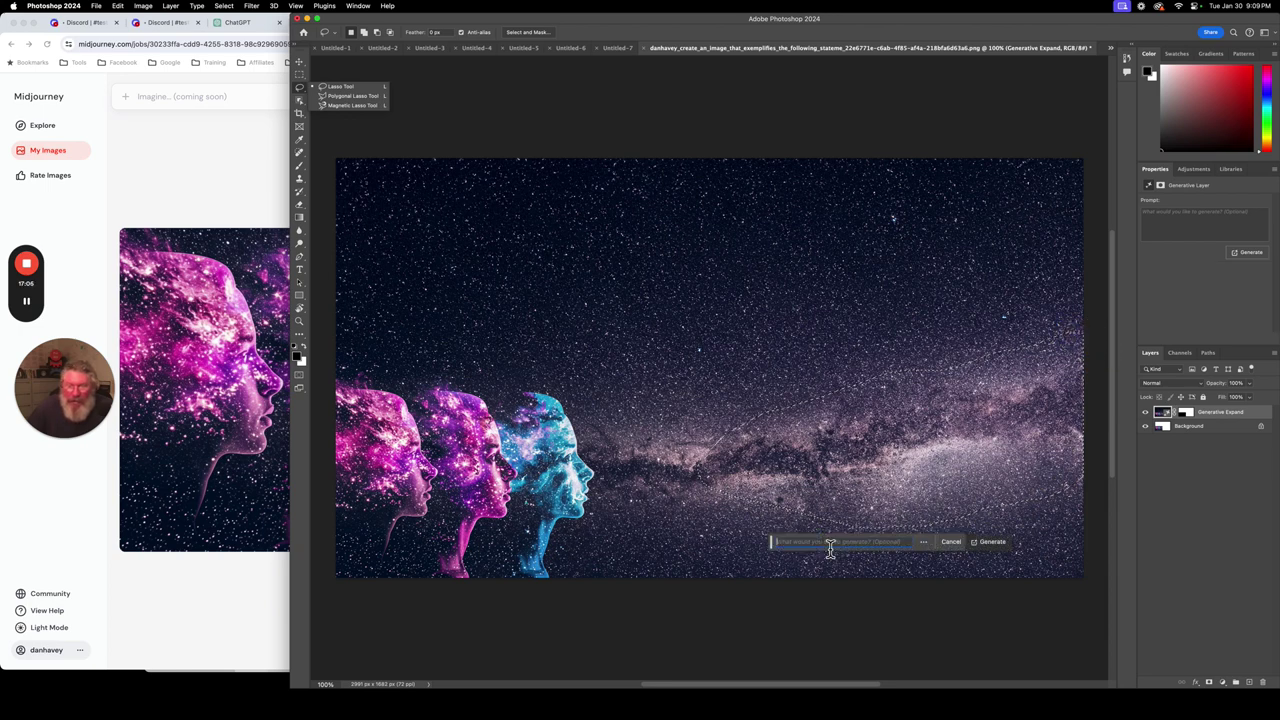
type("nebula")
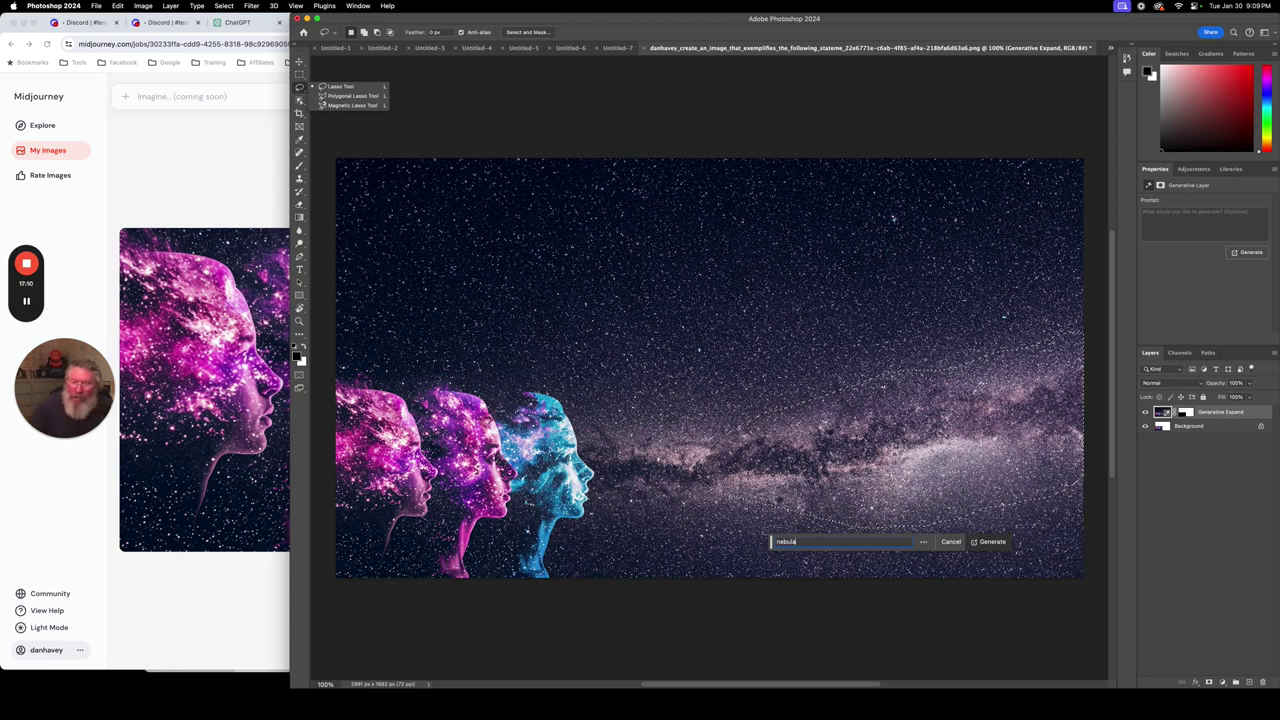
left_click(990, 542)
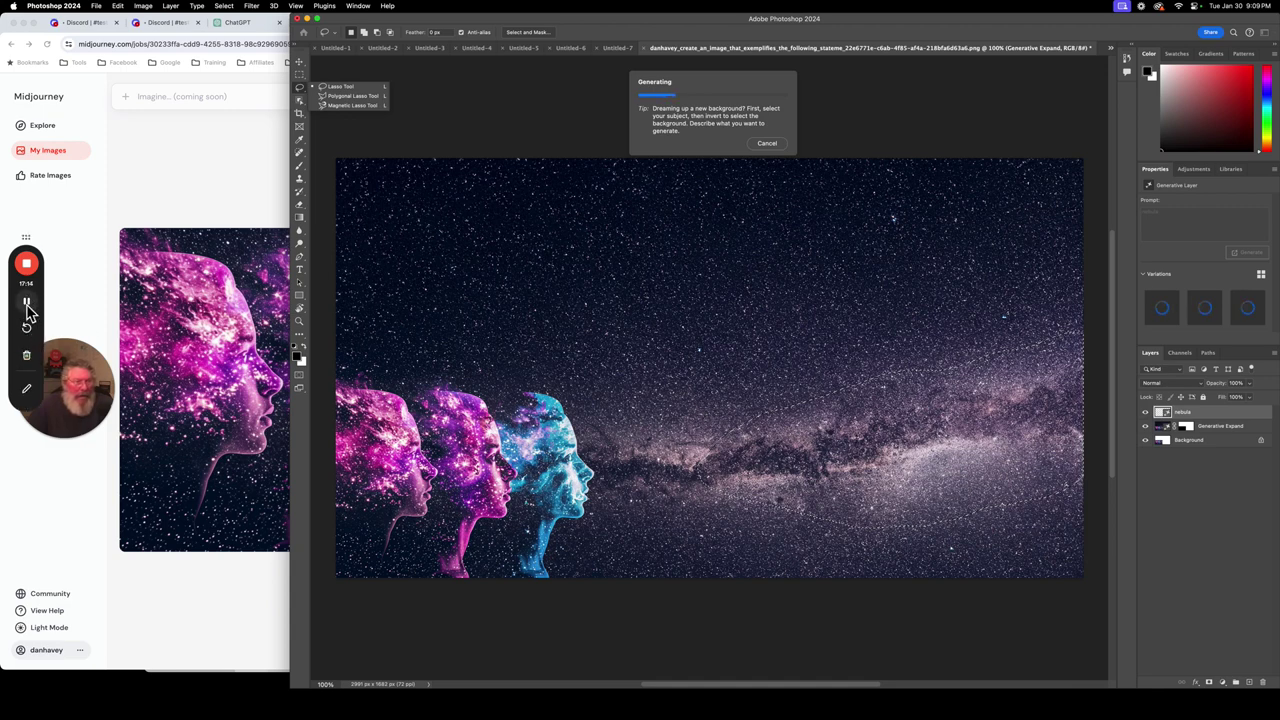
Toggle the nebula layer to compare, return to variation 1/3, and bring Untitled-7 to front.
left_click(1147, 413)
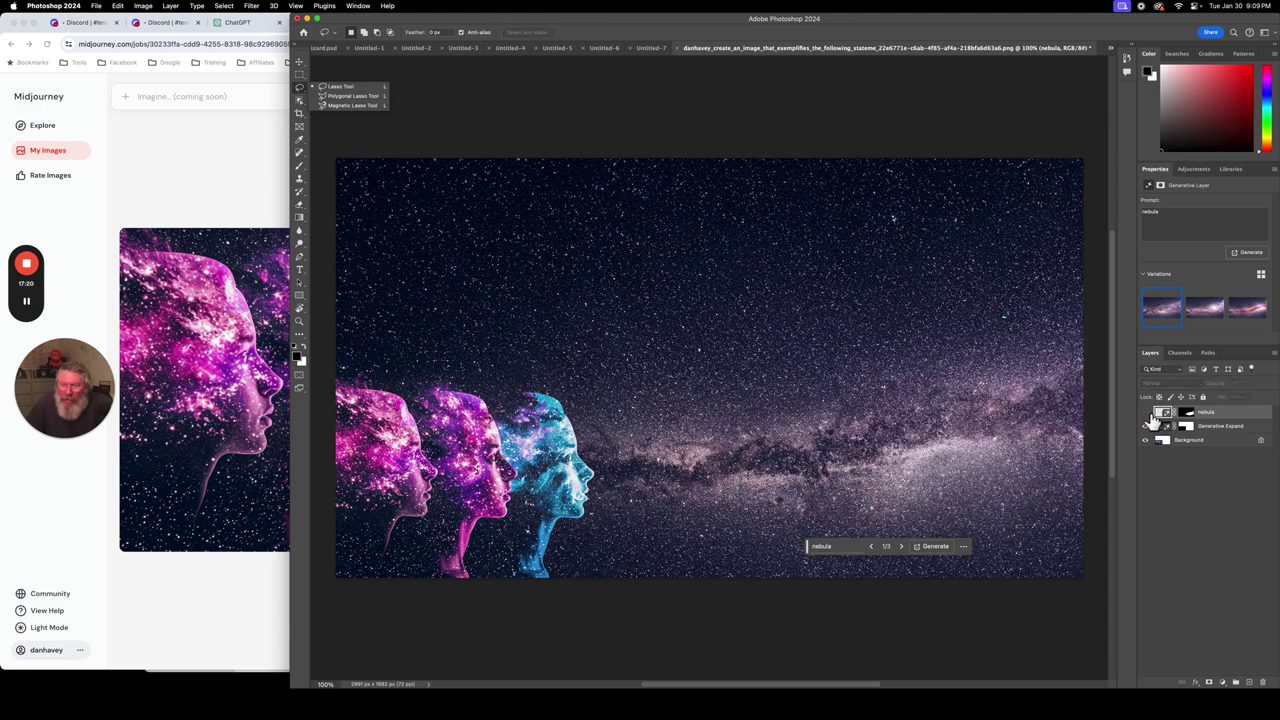
left_click(1147, 413)
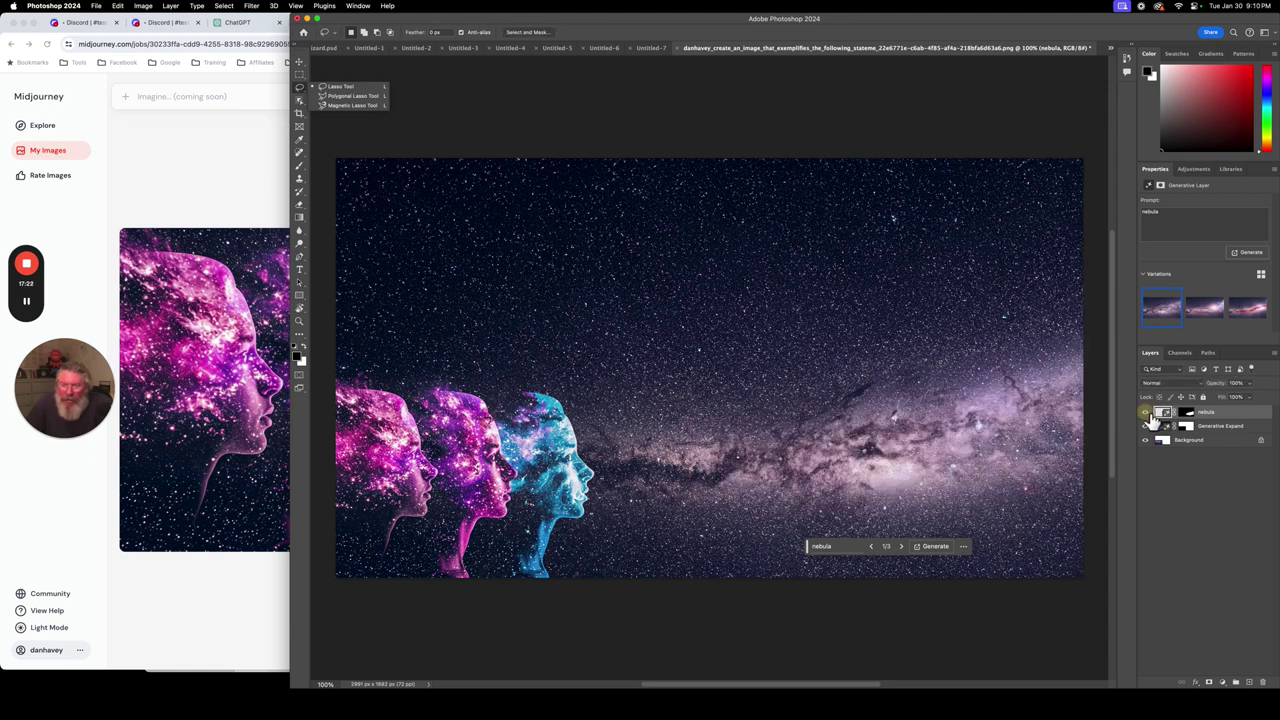
left_click(902, 550)
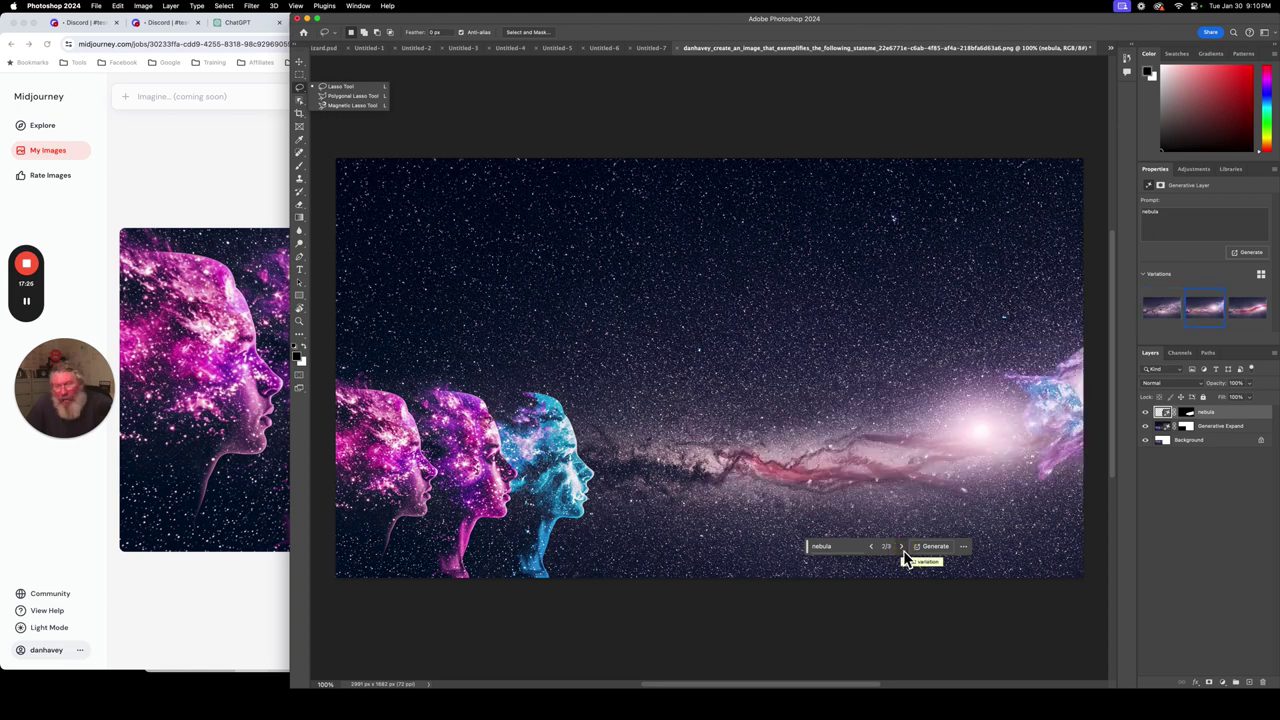
left_click(902, 551)
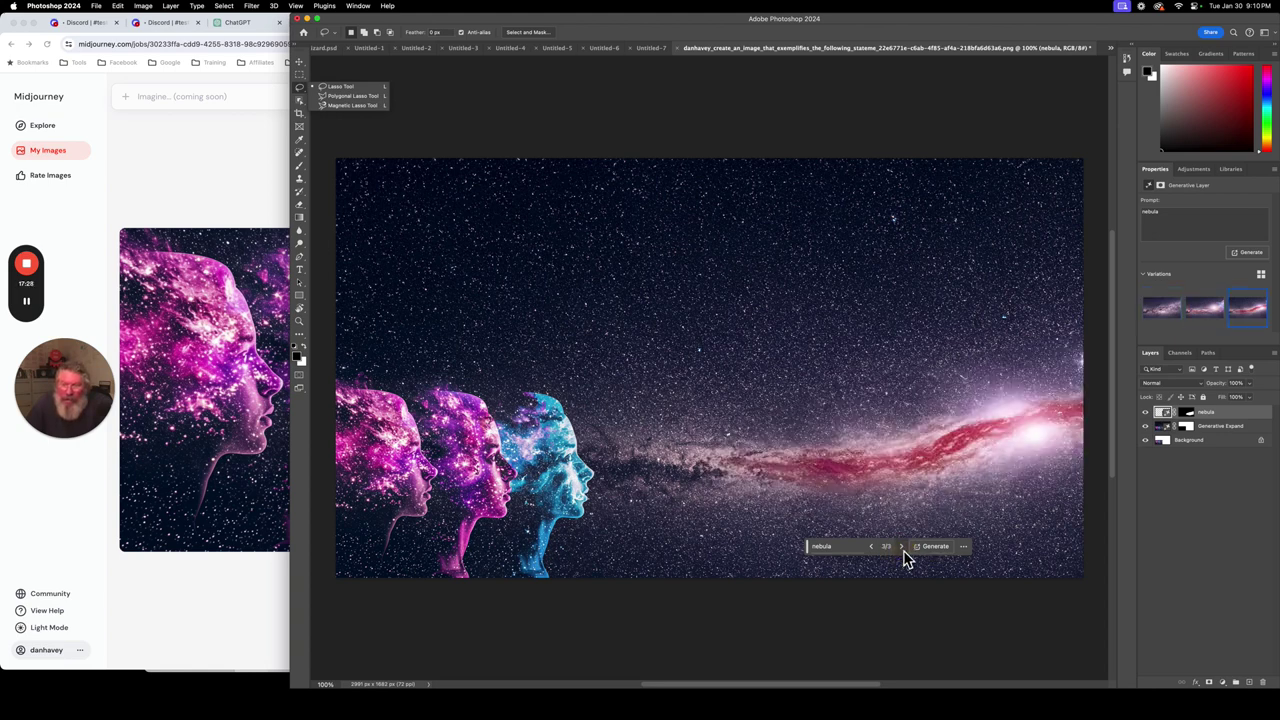
left_click(902, 550)
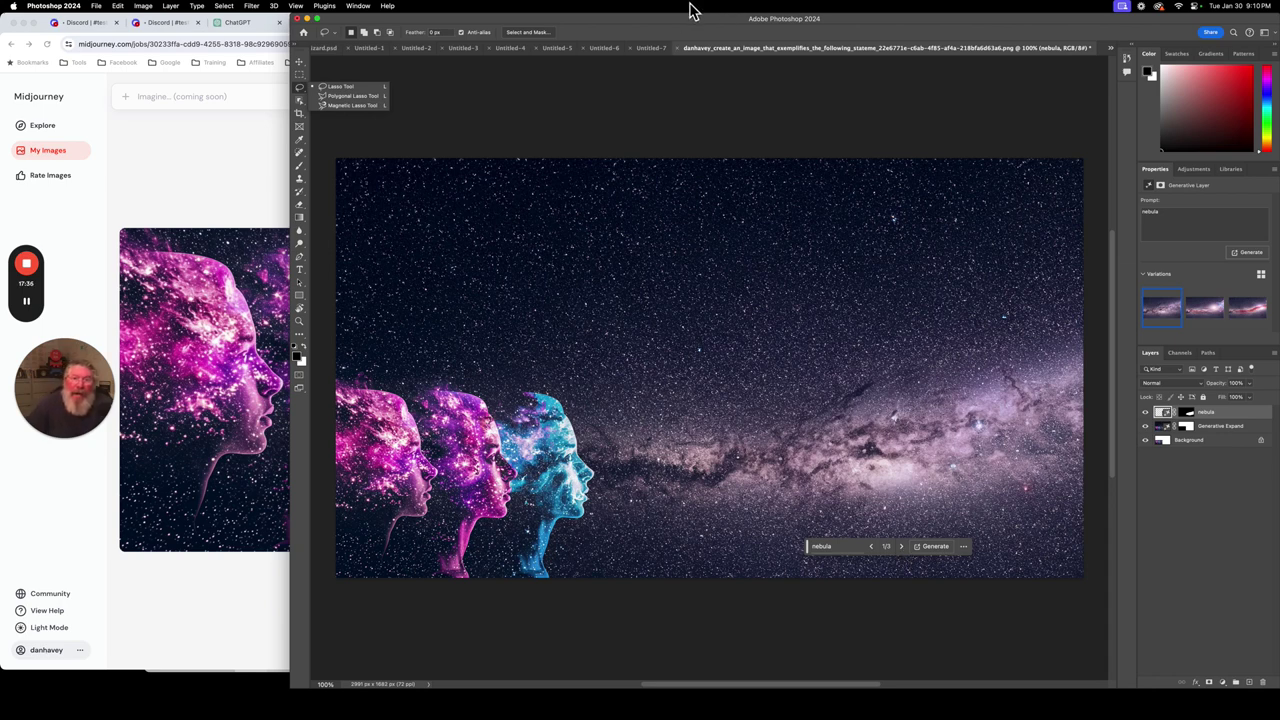
left_click(648, 52)
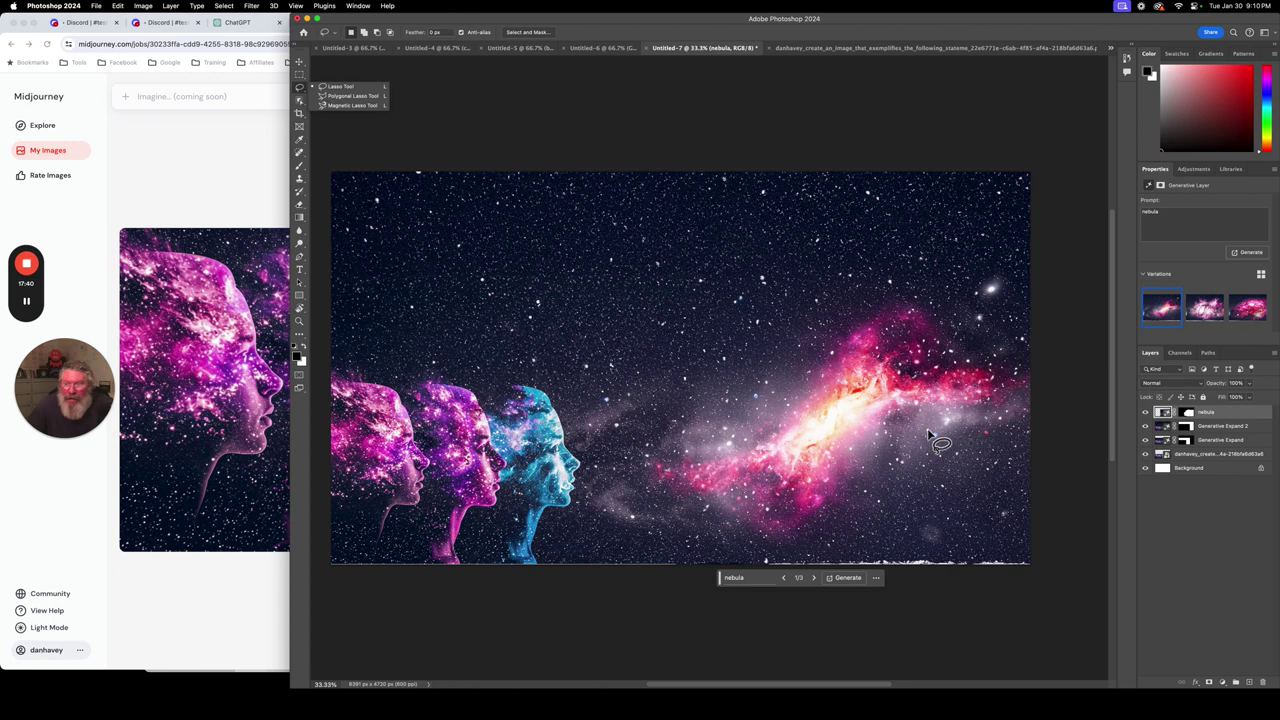
left_click(815, 582)
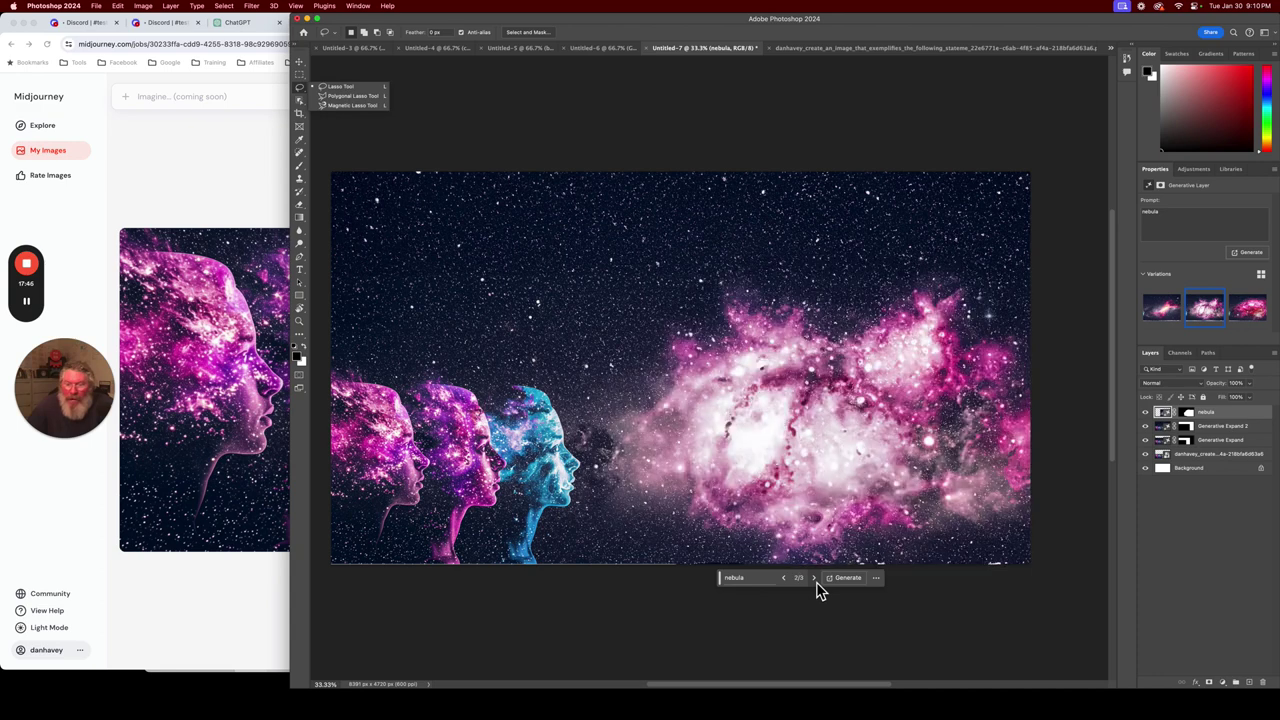
left_click(815, 582)
left_click(815, 584)
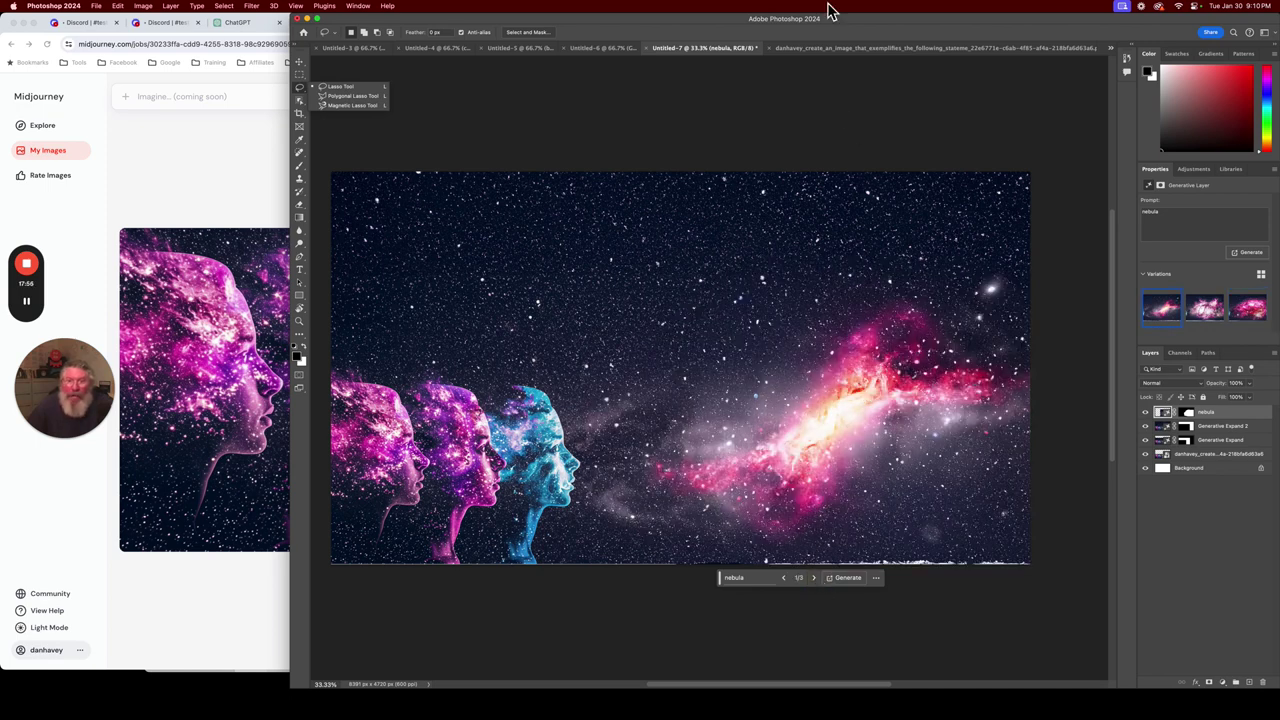
left_click(817, 52)
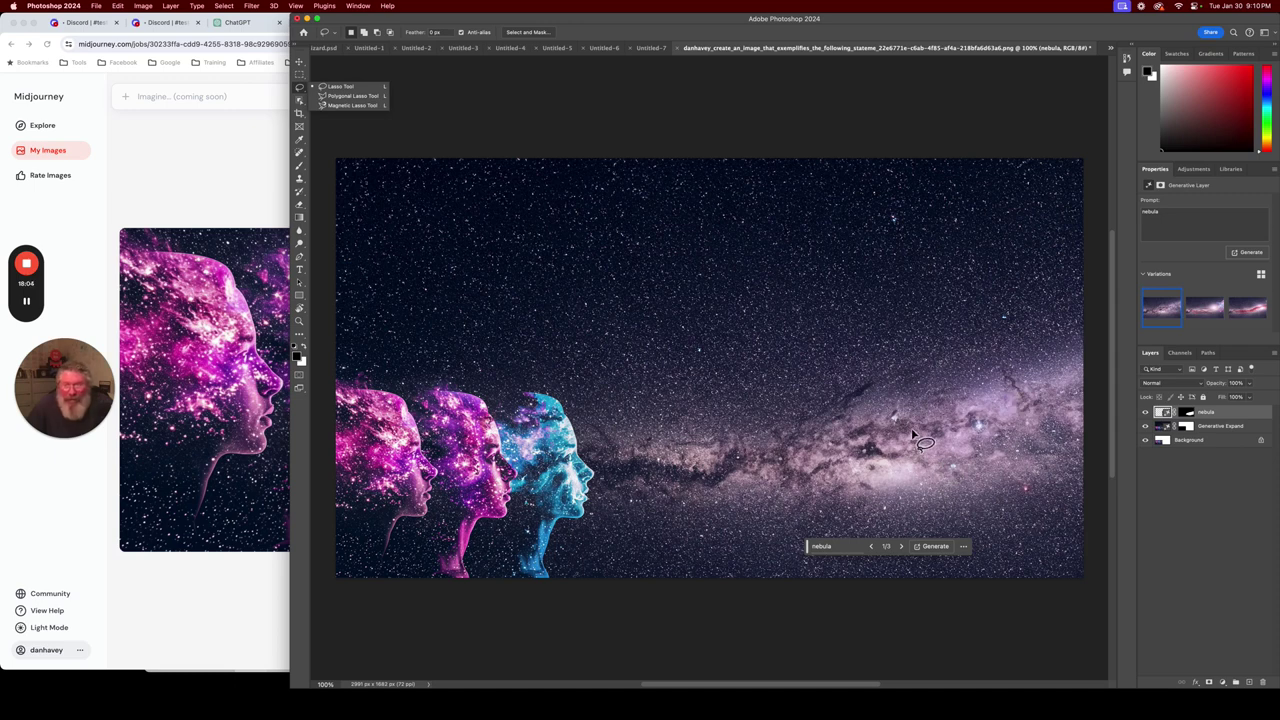
Hide the nebula generative layer to show the plain starfield, then bring the Discord browser forward.
left_click(1146, 413)
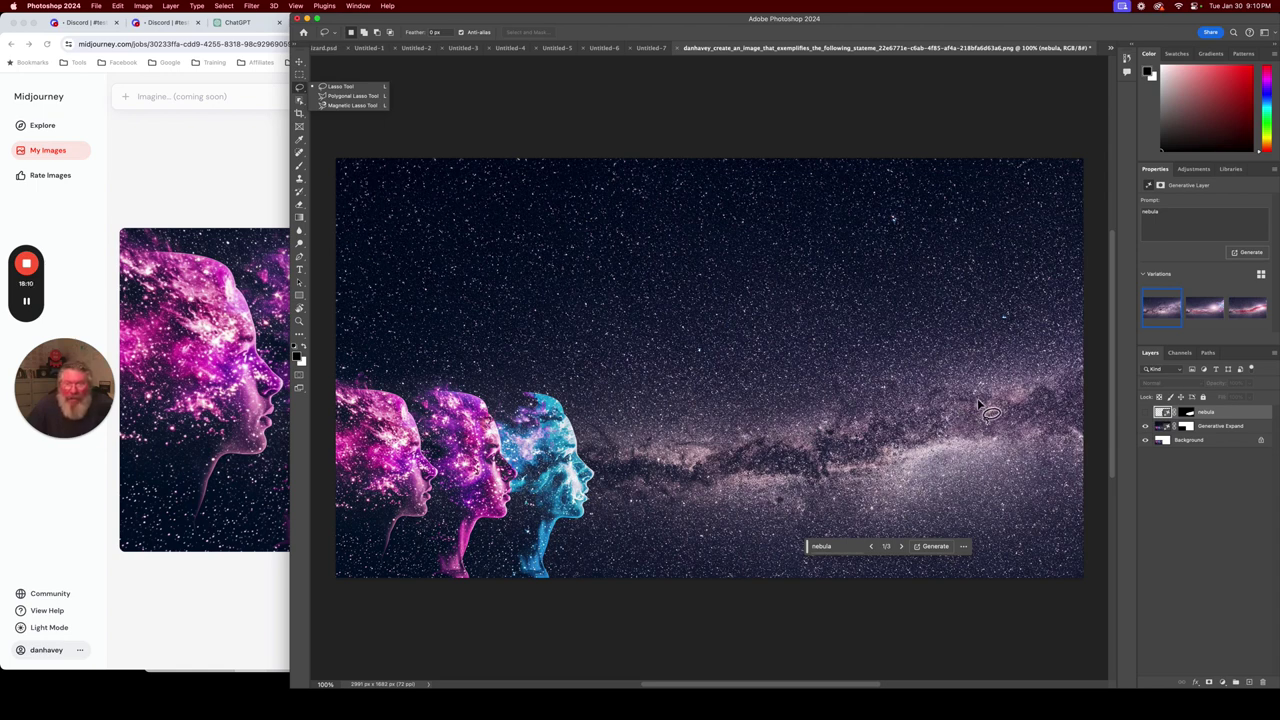
mouse_move(30, 318)
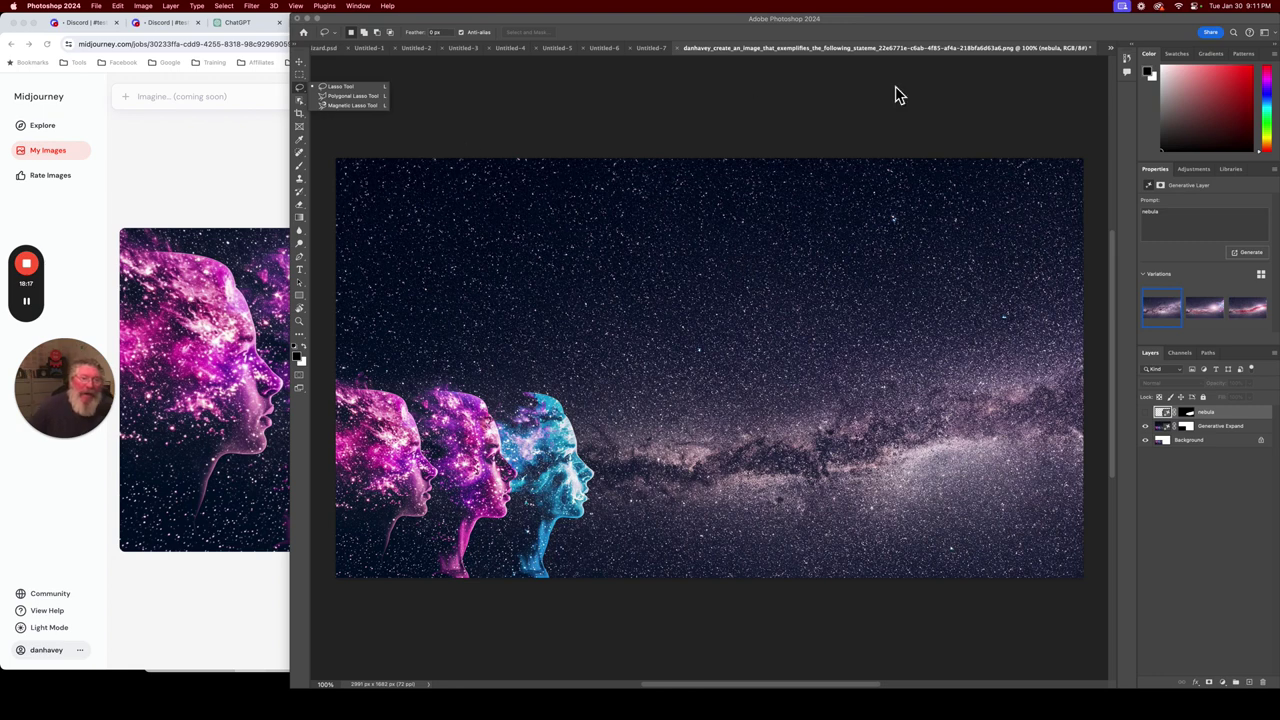
left_click(160, 33)
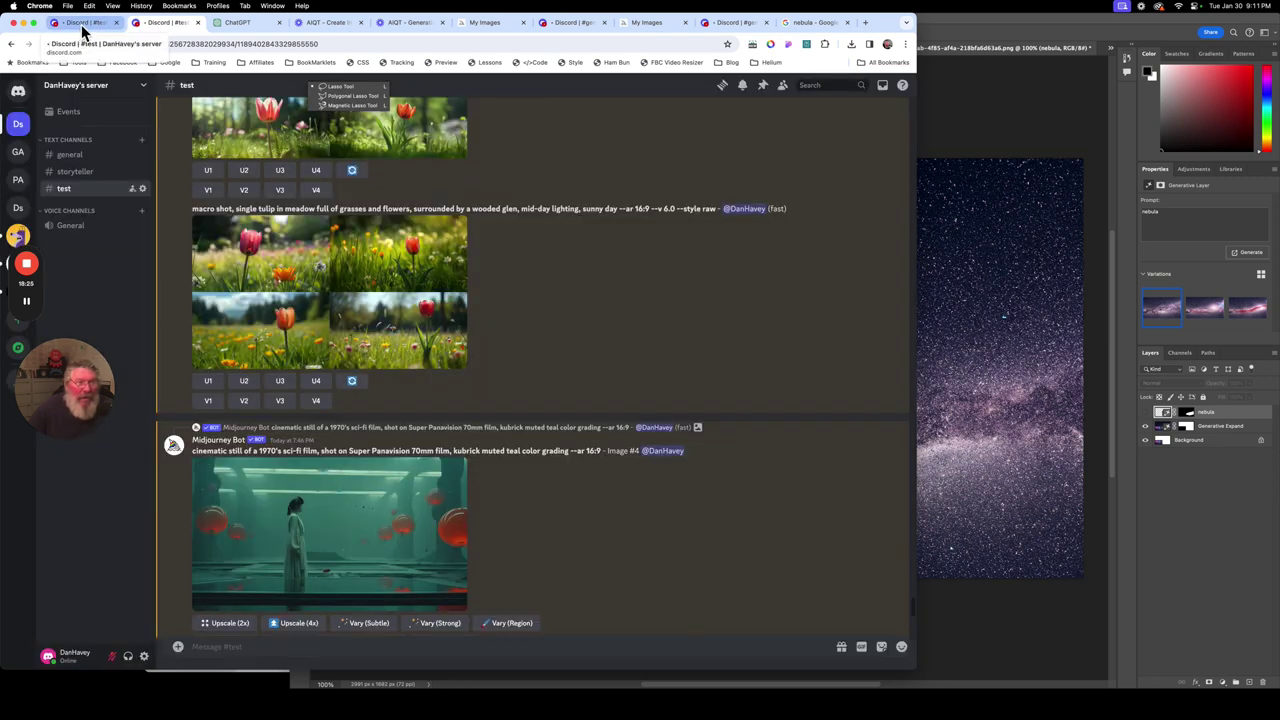
Open the #general Discord channel and scroll up to the cosmic-faces affirmation grid.
left_click(83, 30)
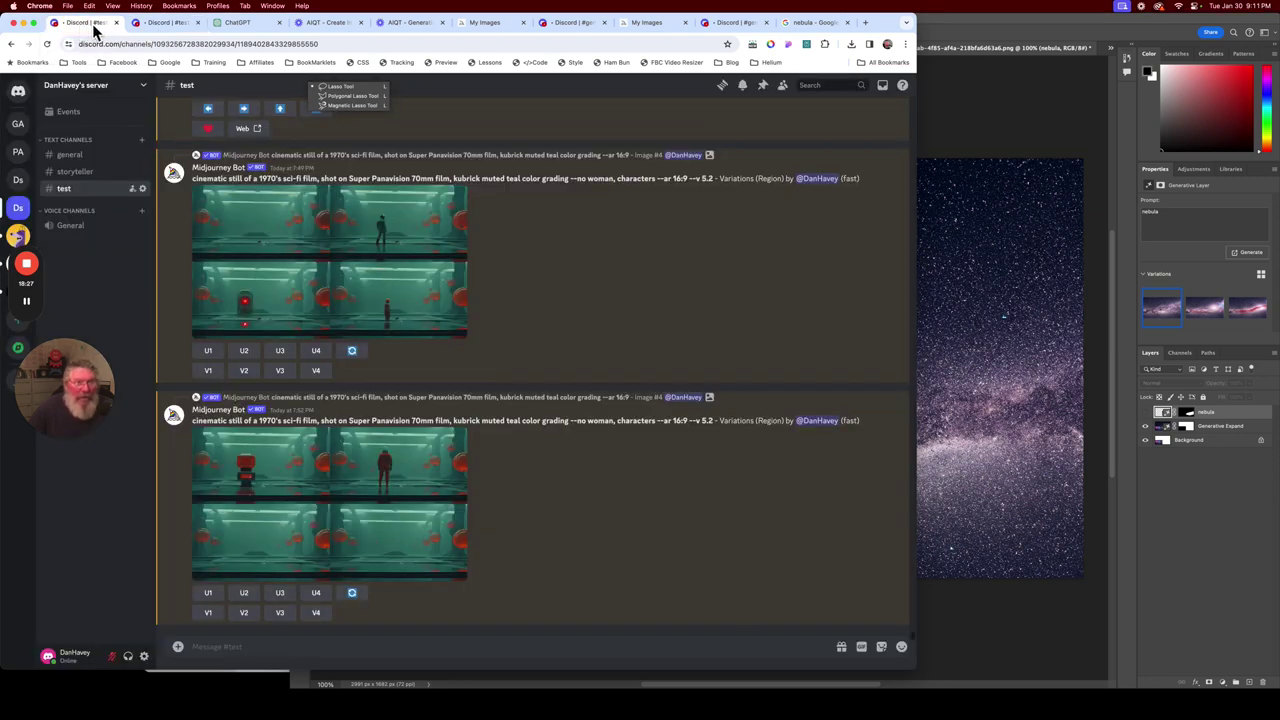
left_click(140, 24)
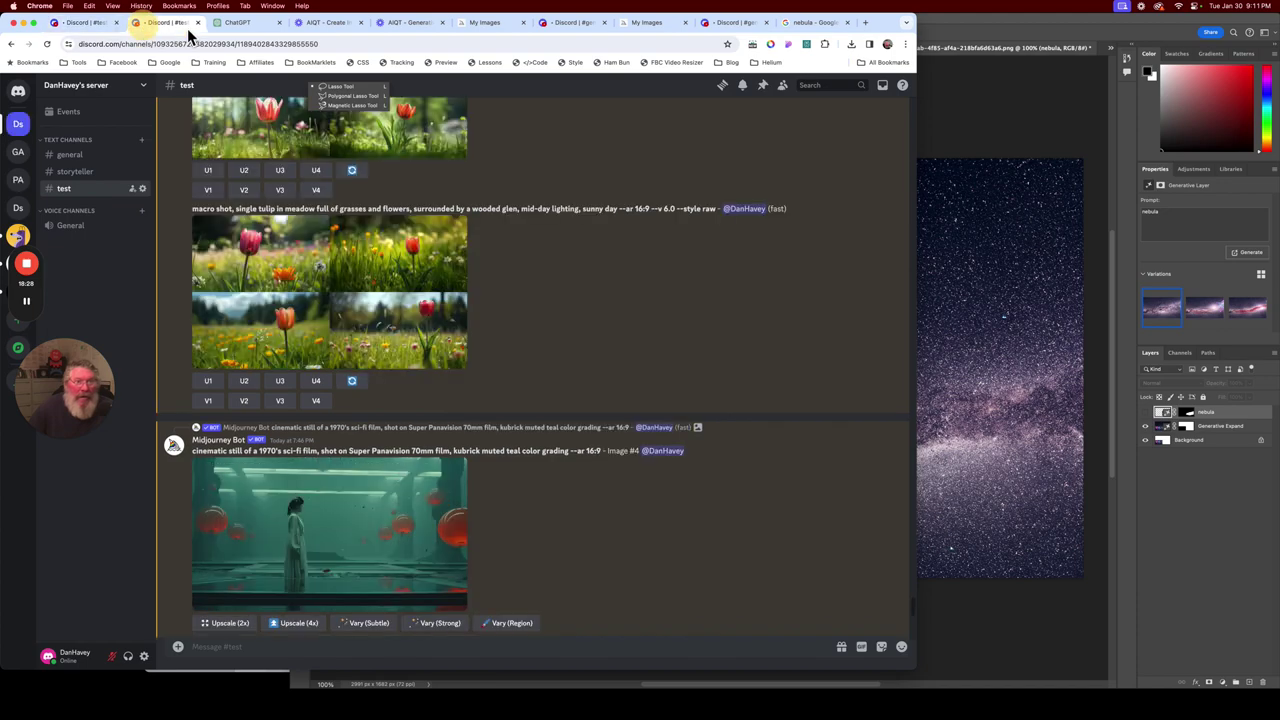
left_click(739, 28)
scroll(615, 345, "up", 5)
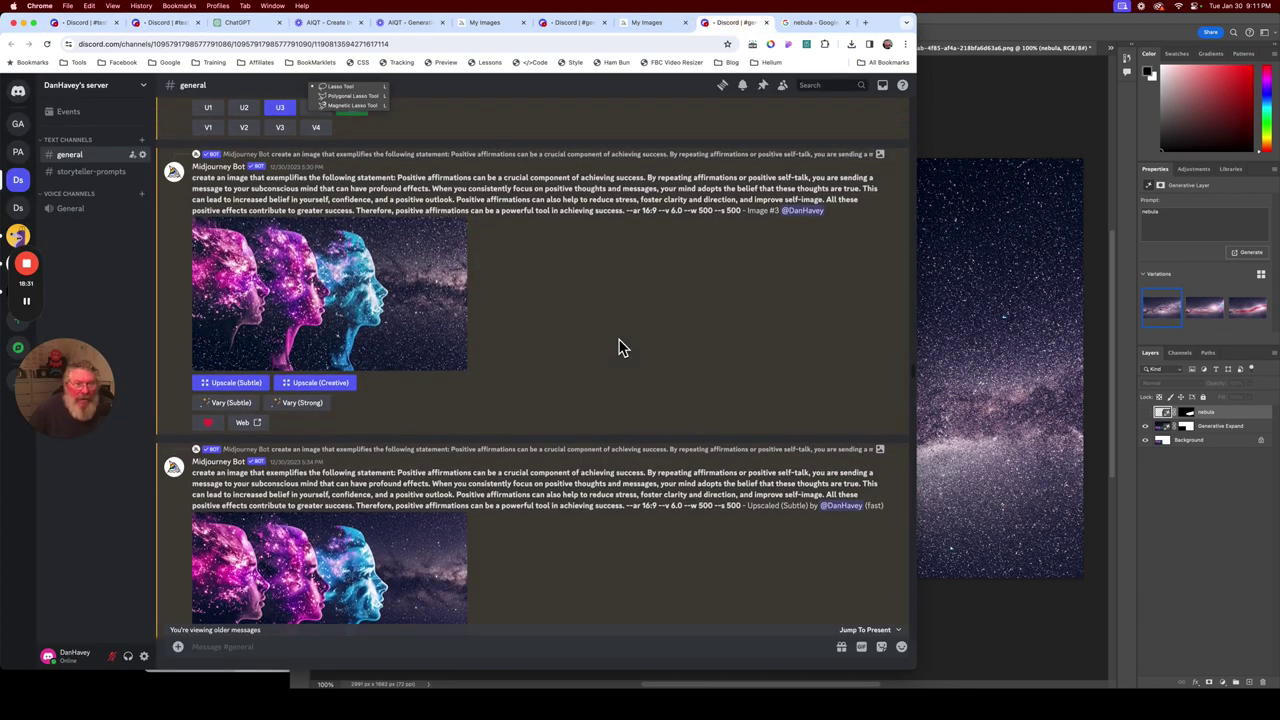
scroll(619, 345, "down", 10)
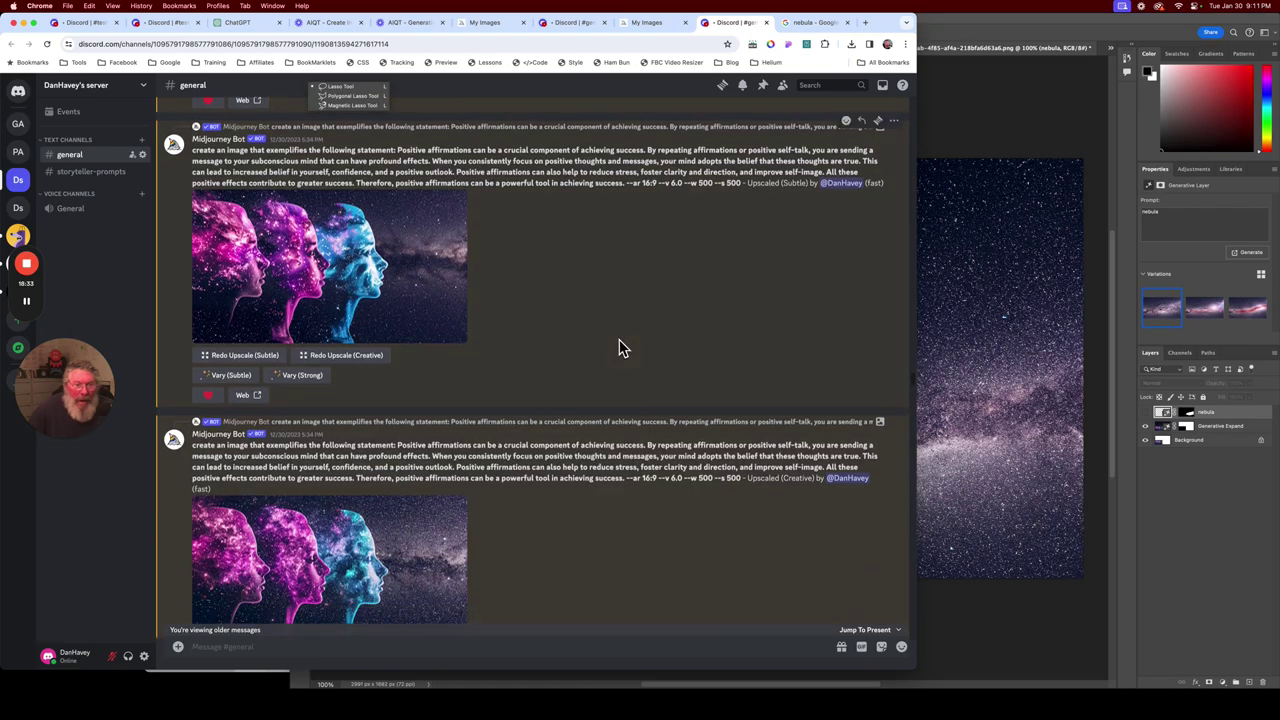
scroll(619, 345, "down", 6)
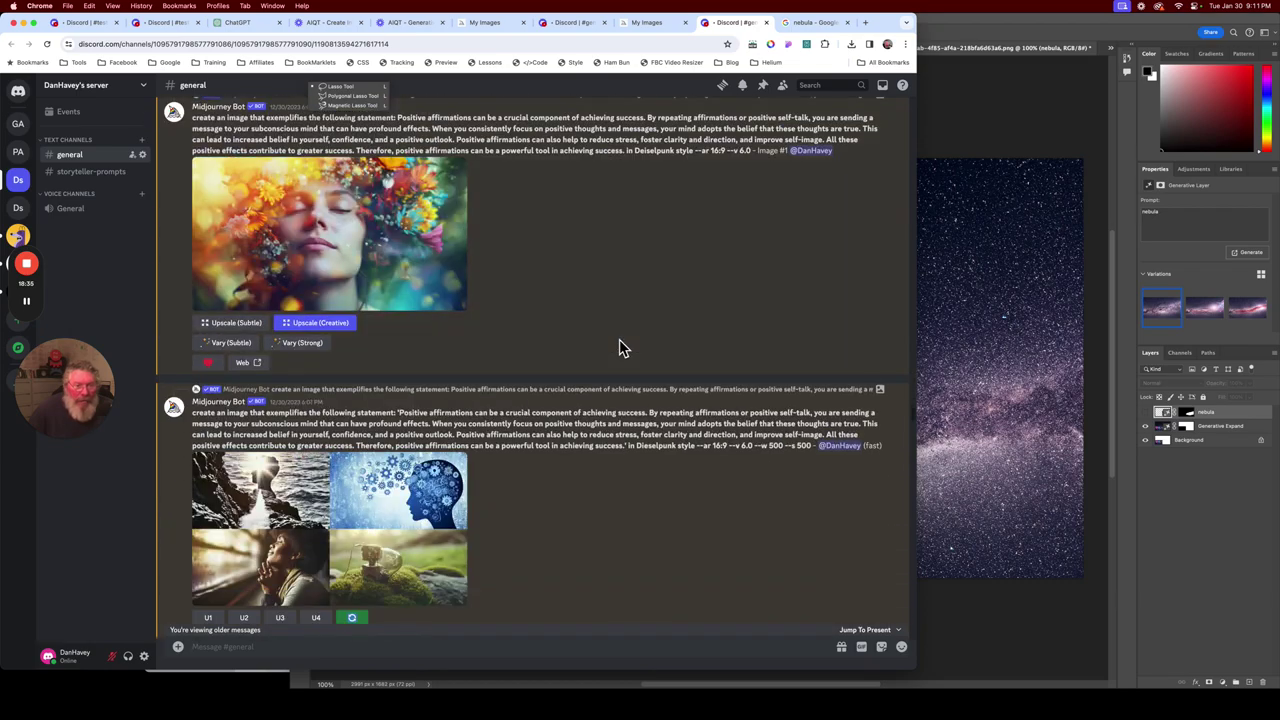
scroll(619, 345, "up", 4)
scroll(619, 345, "up", 5)
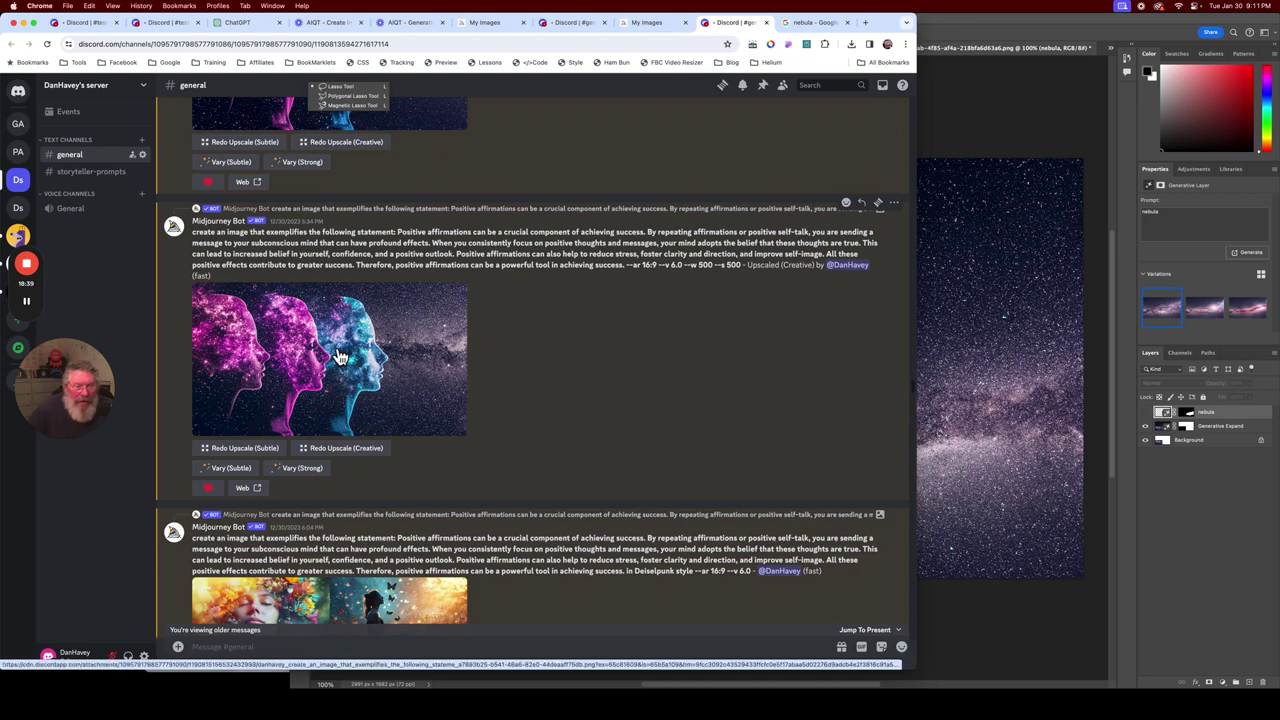
scroll(539, 328, "up", 5)
scroll(540, 335, "up", 5)
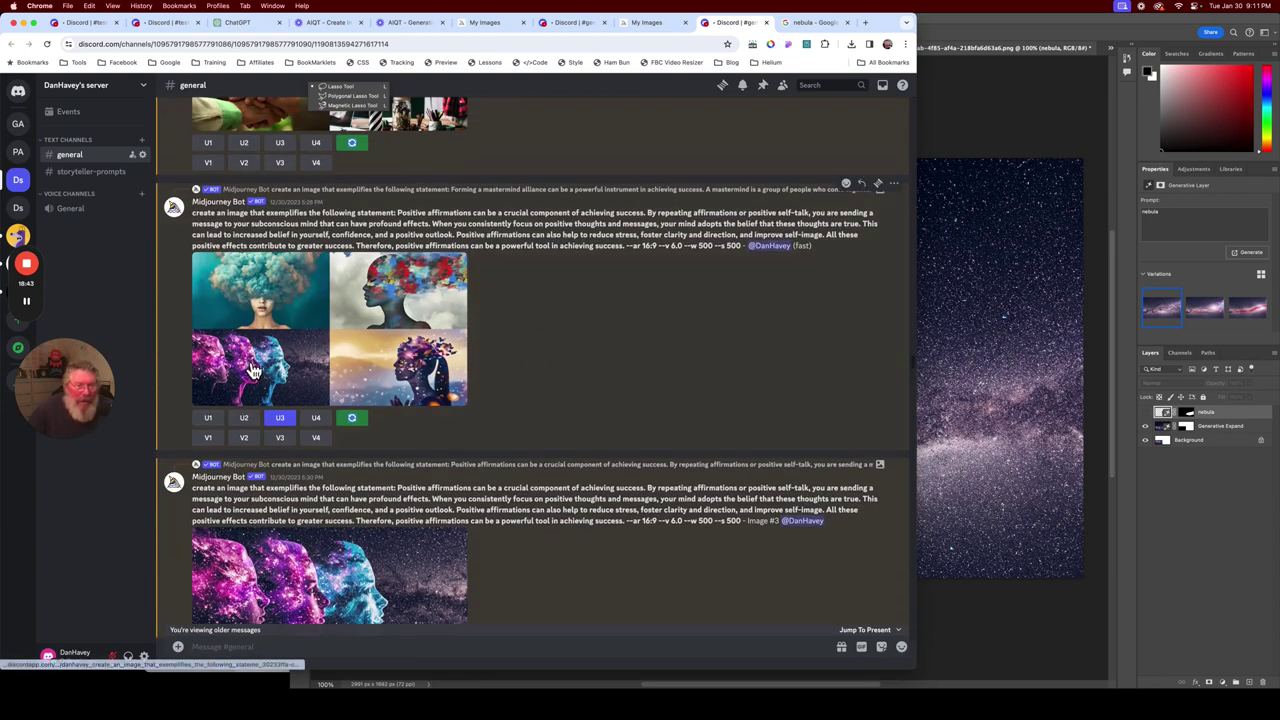
Upscale the third cosmic-faces image (U3) and scroll down to the upscaled result.
left_click(281, 420)
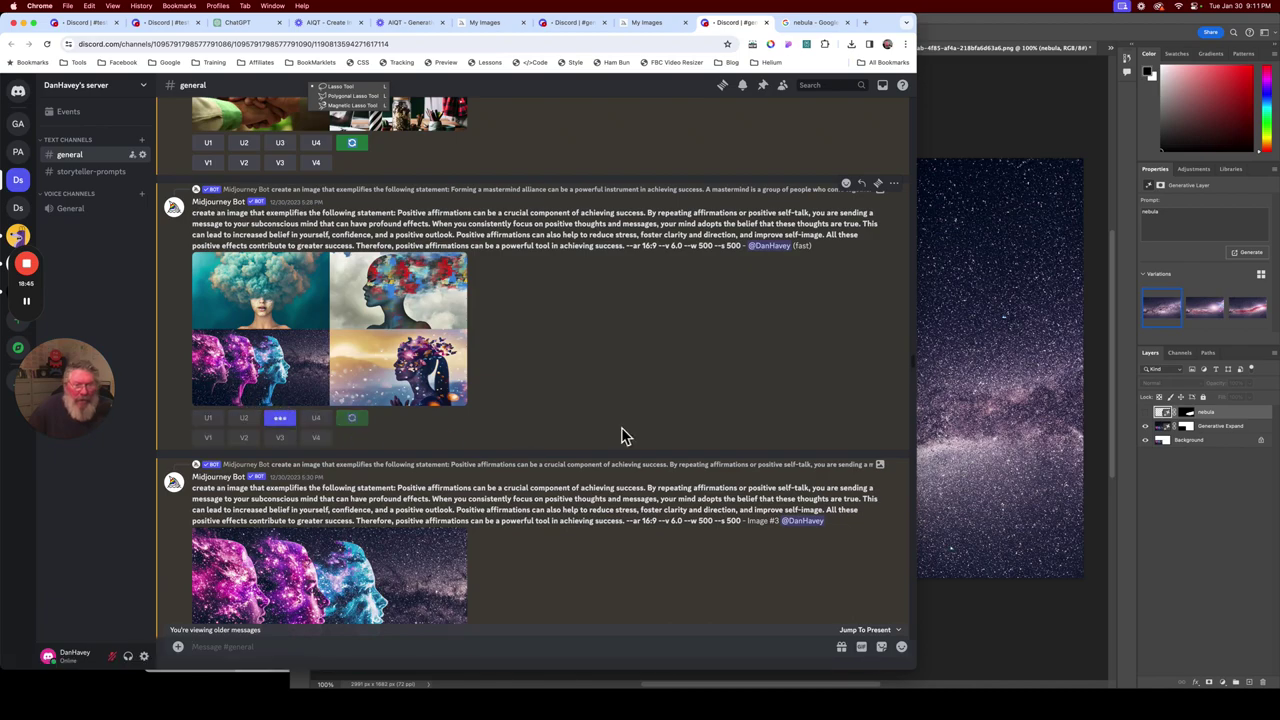
scroll(645, 440, "down", 15)
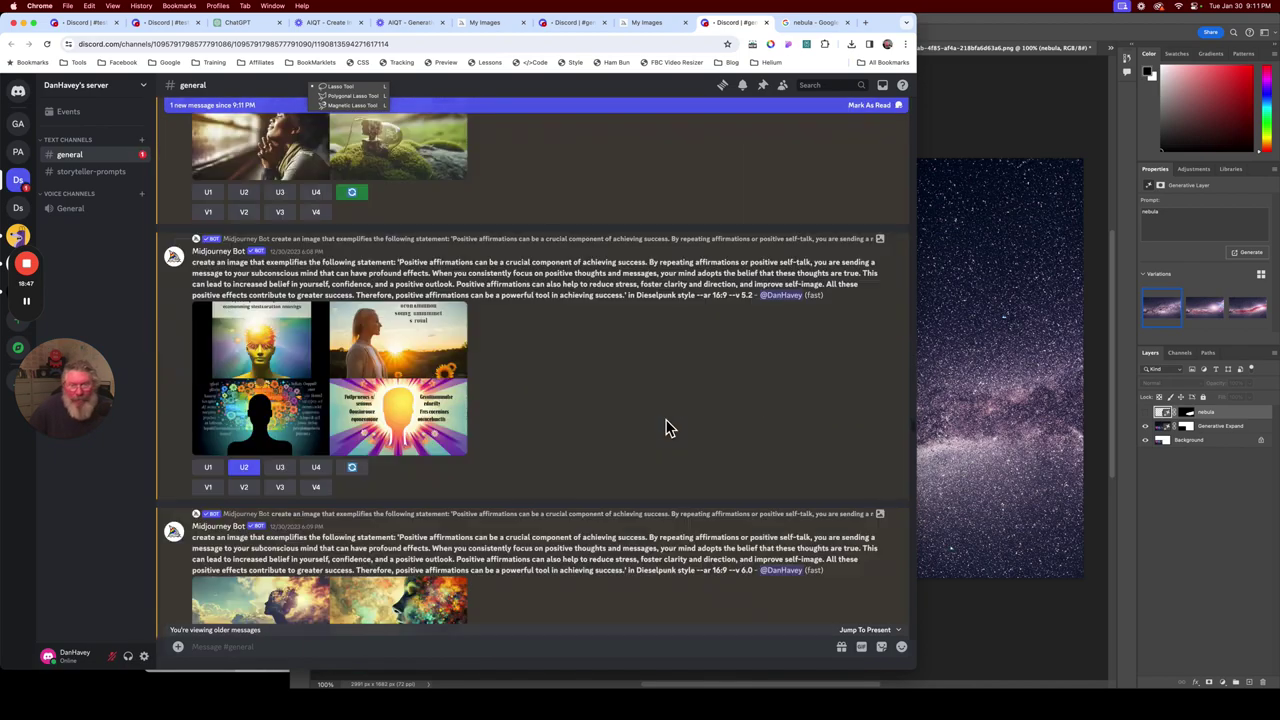
scroll(668, 428, "down", 10)
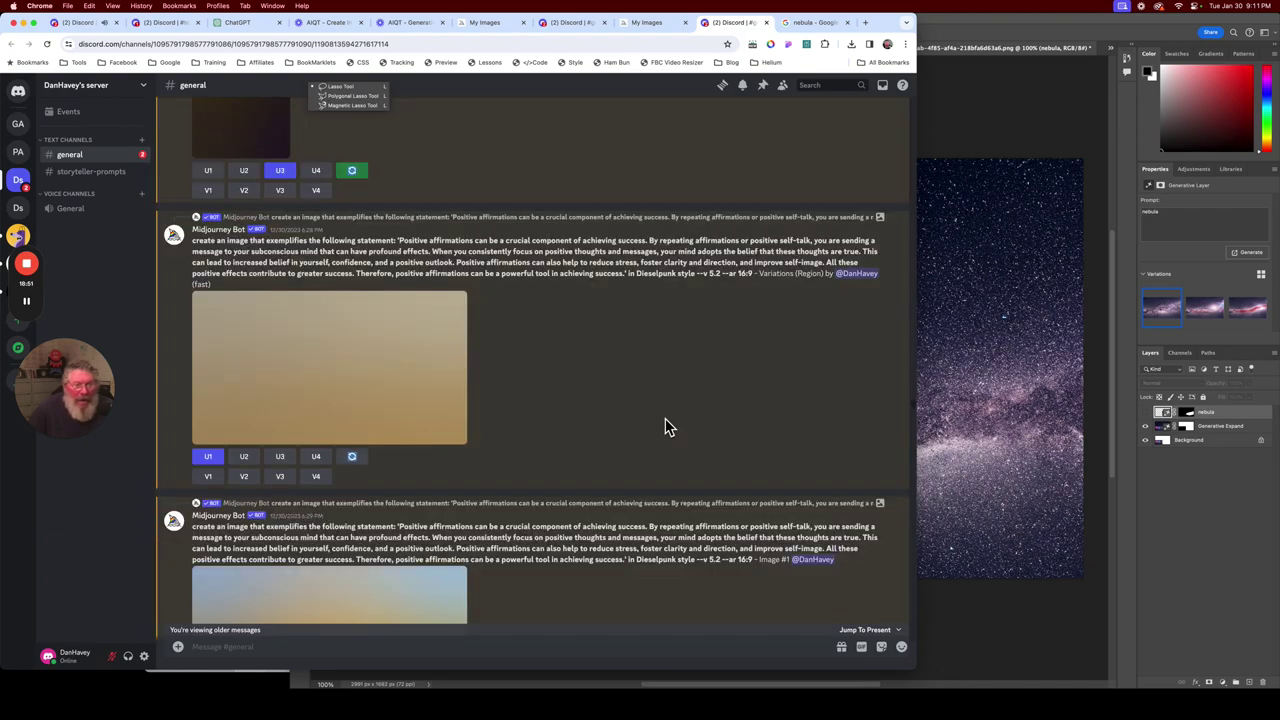
scroll(665, 425, "down", 15)
scroll(668, 428, "down", 10)
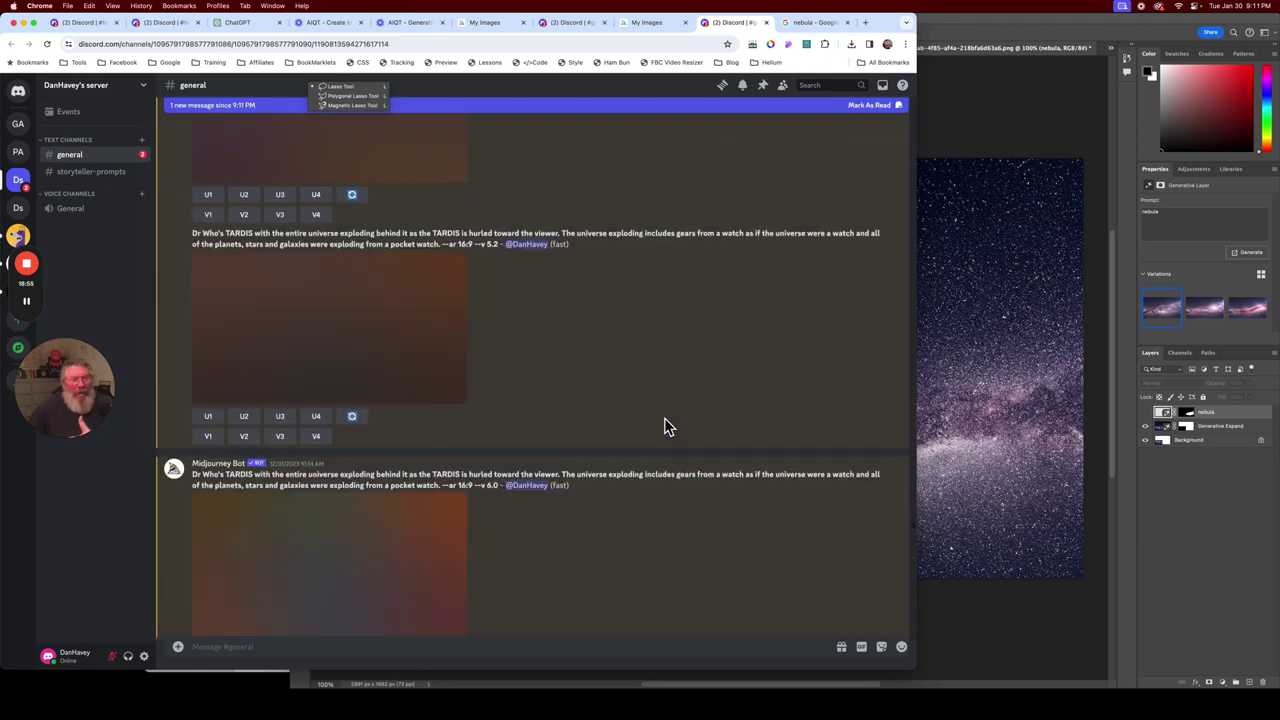
scroll(668, 428, "down", 10)
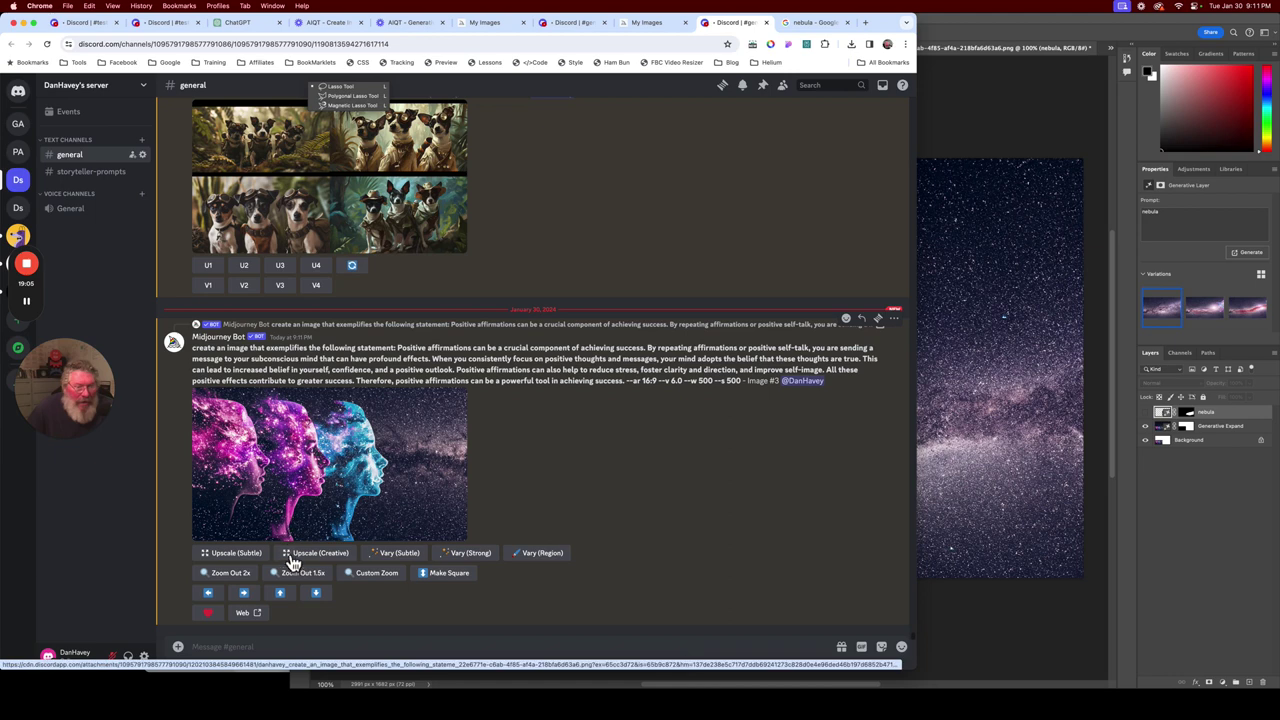
Submit a Pan Right job for upscaled cosmic-faces Image #3 to extend the starfield rightward.
left_click(243, 592)
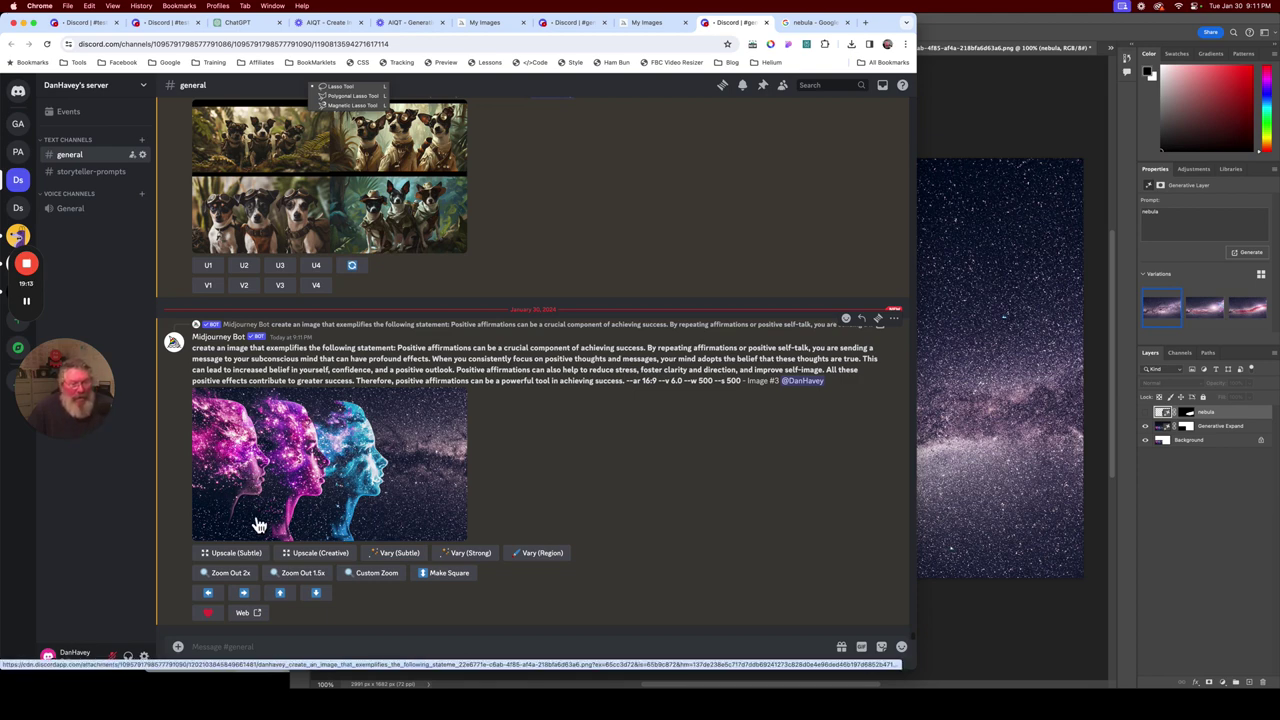
left_click(243, 593)
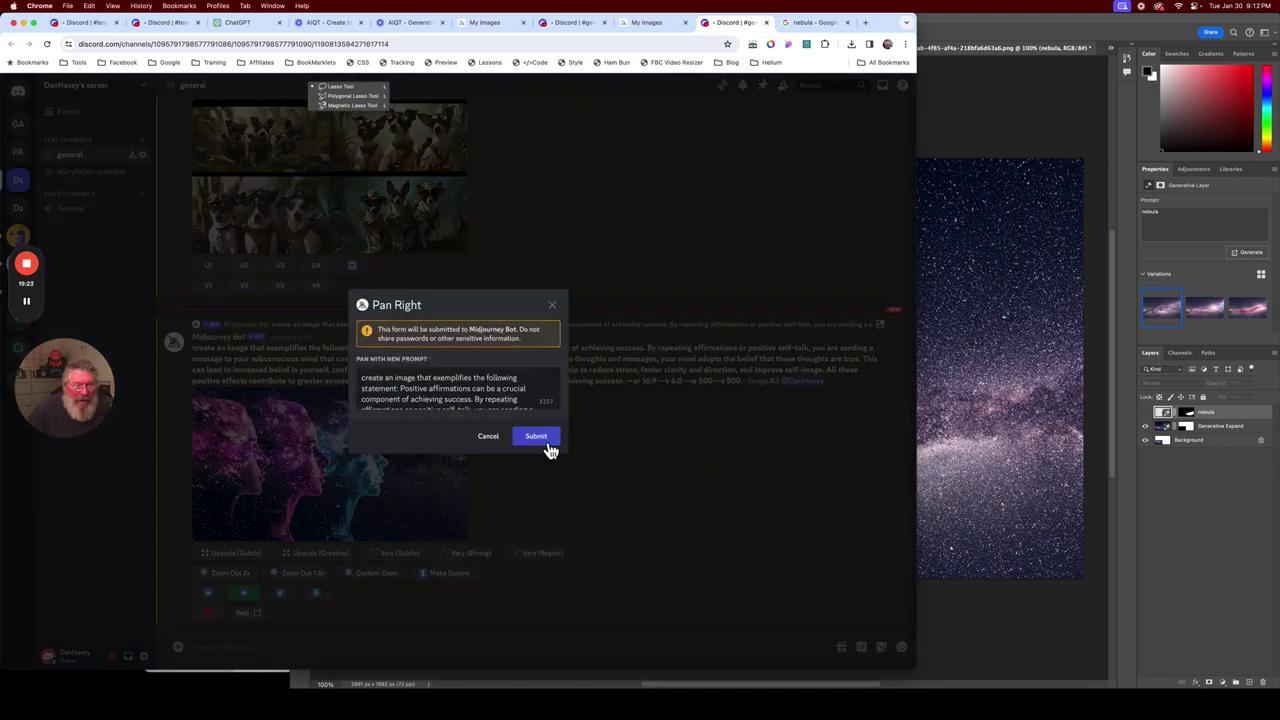
left_click(538, 440)
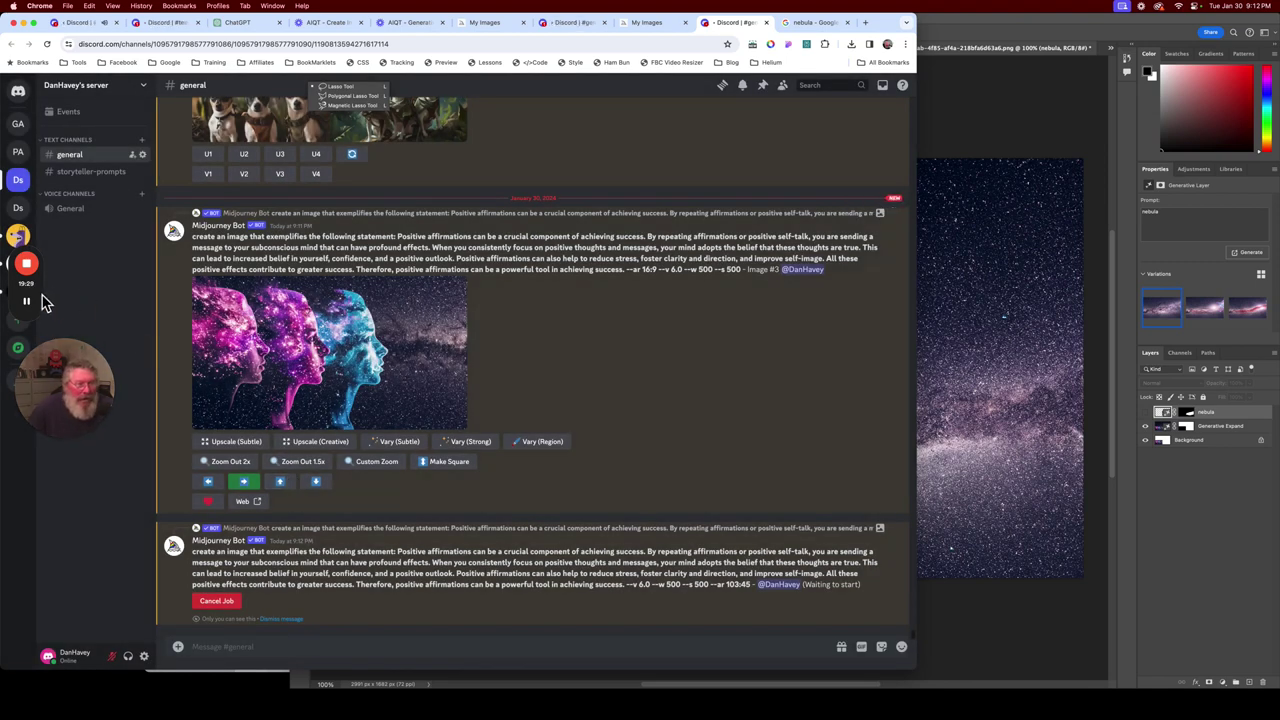
mouse_move(28, 313)
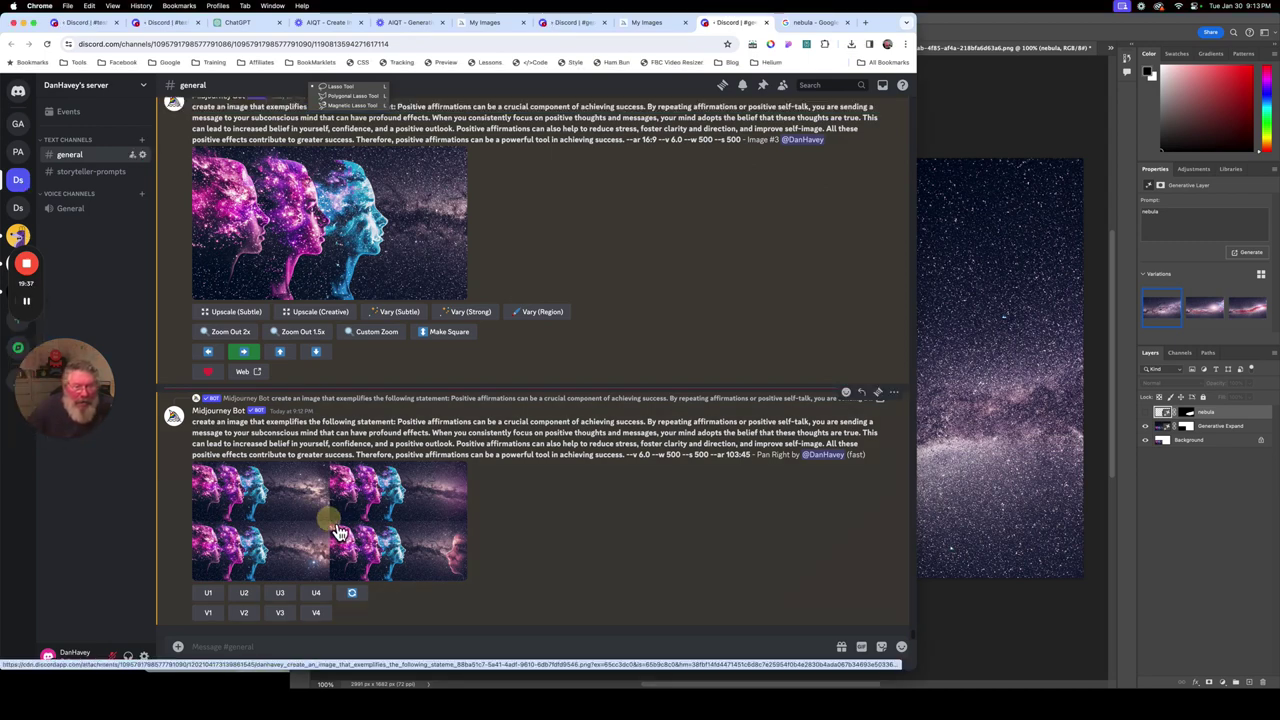
Preview the Pan Right grid and upscale its second image (U2).
left_click(338, 533)
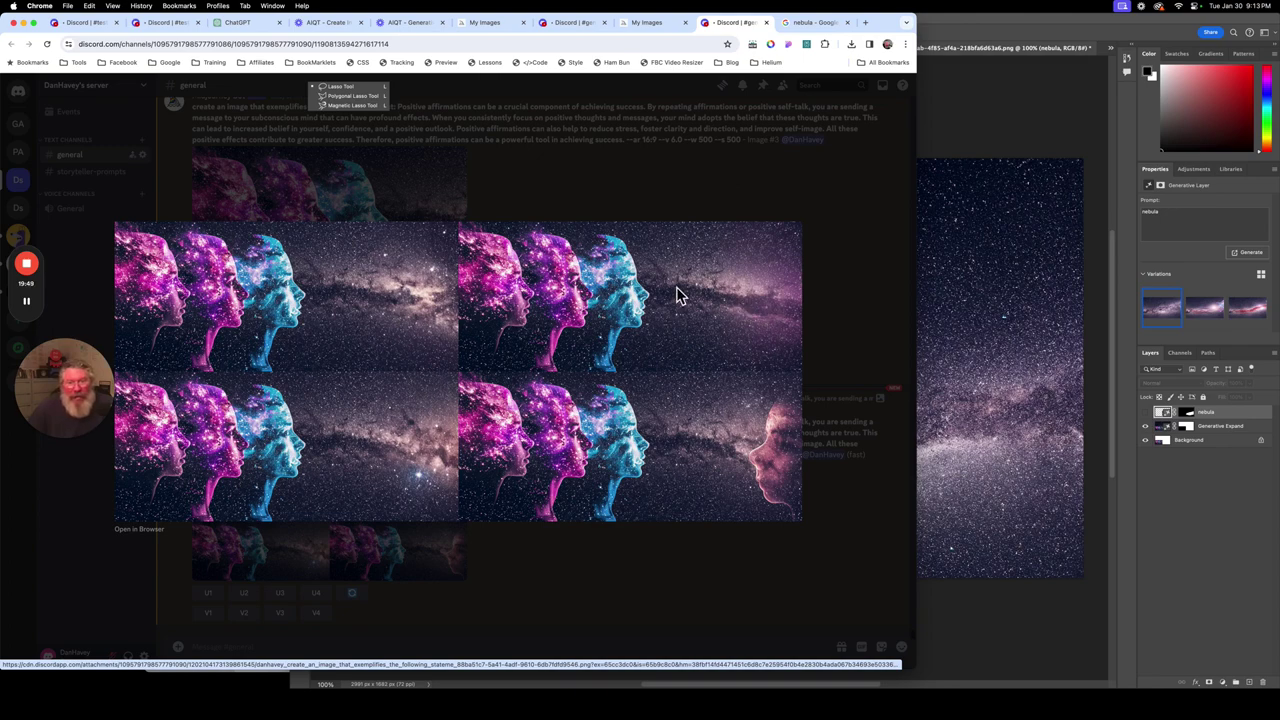
left_click(818, 305)
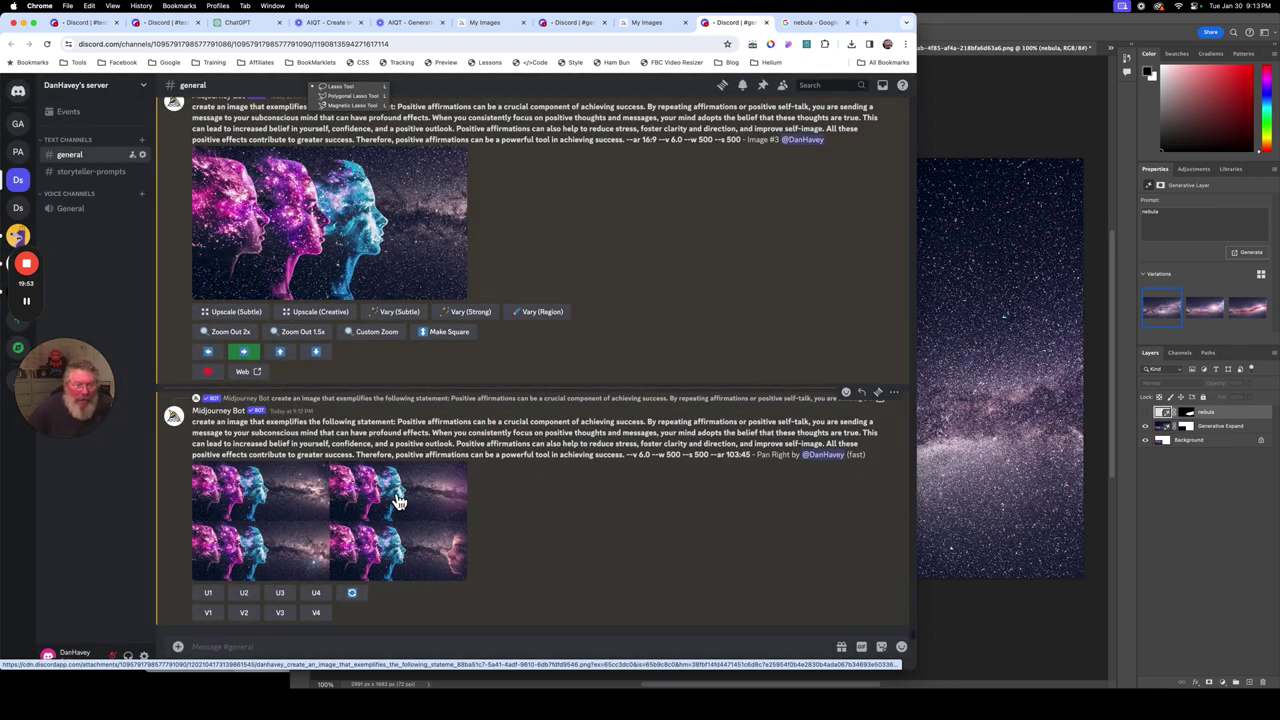
left_click(245, 596)
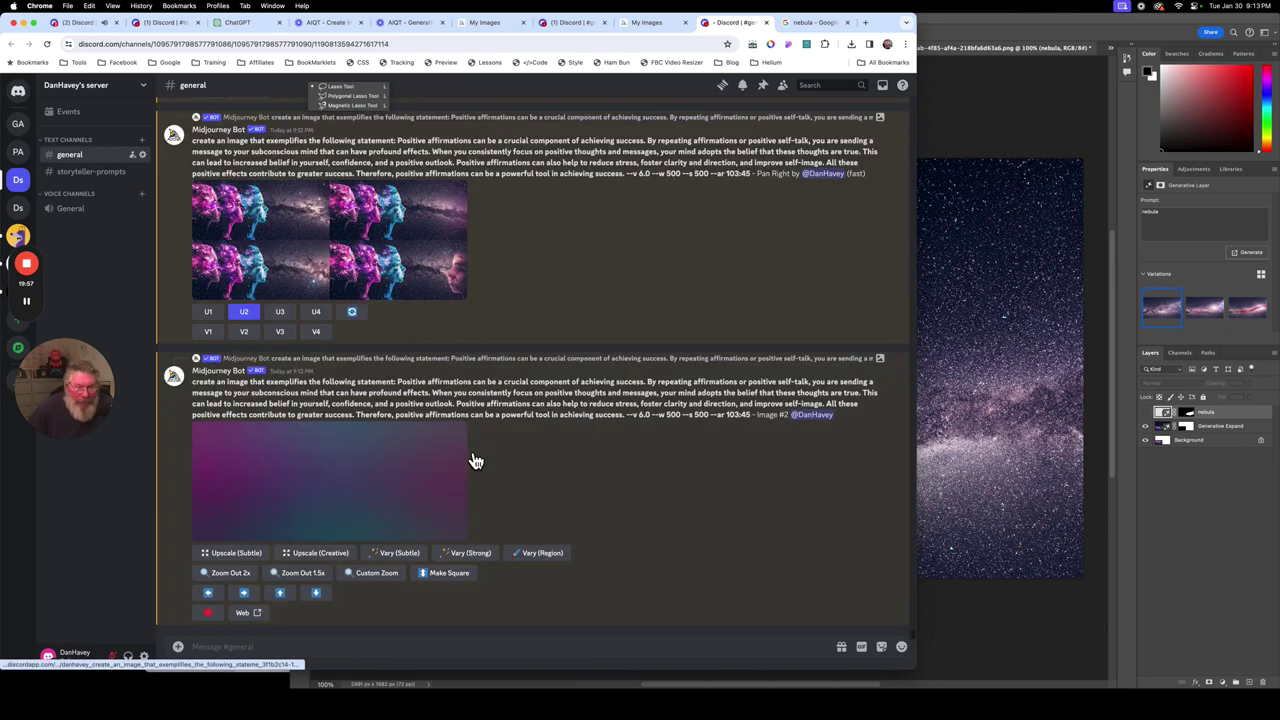
Submit a Pan Up job for Image #2 and preview the resulting grid.
left_click(288, 599)
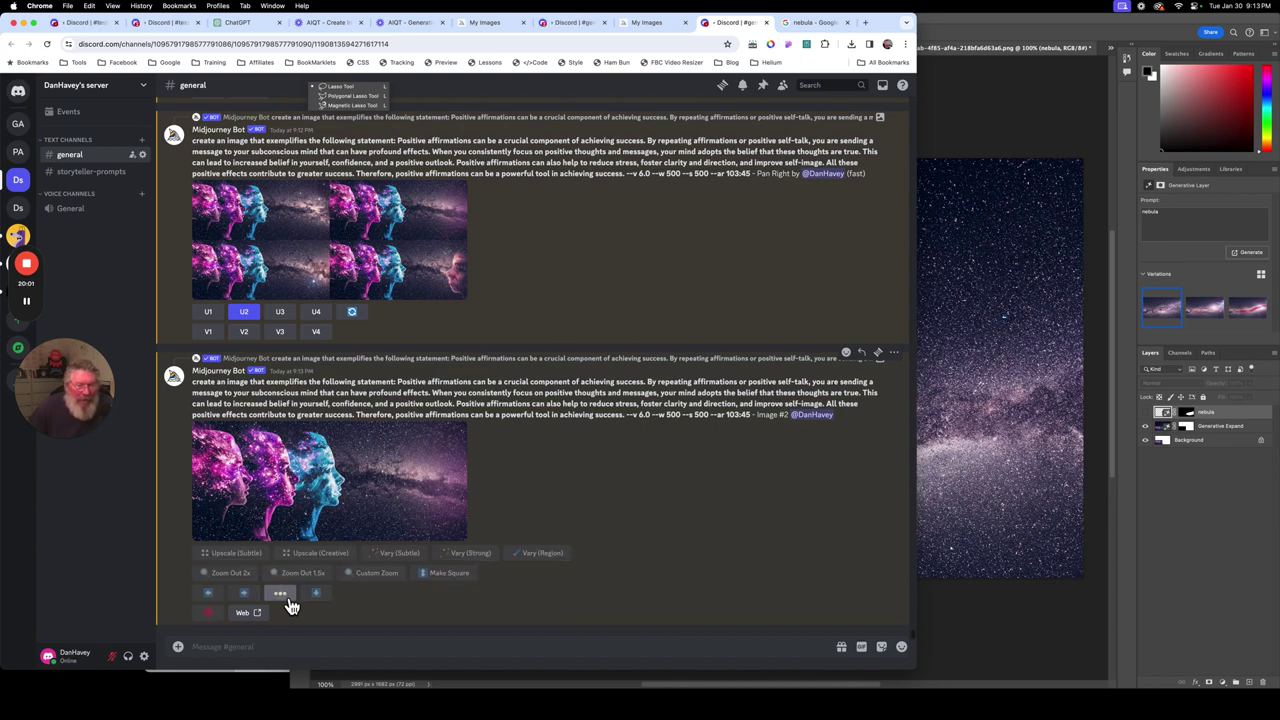
left_click(538, 438)
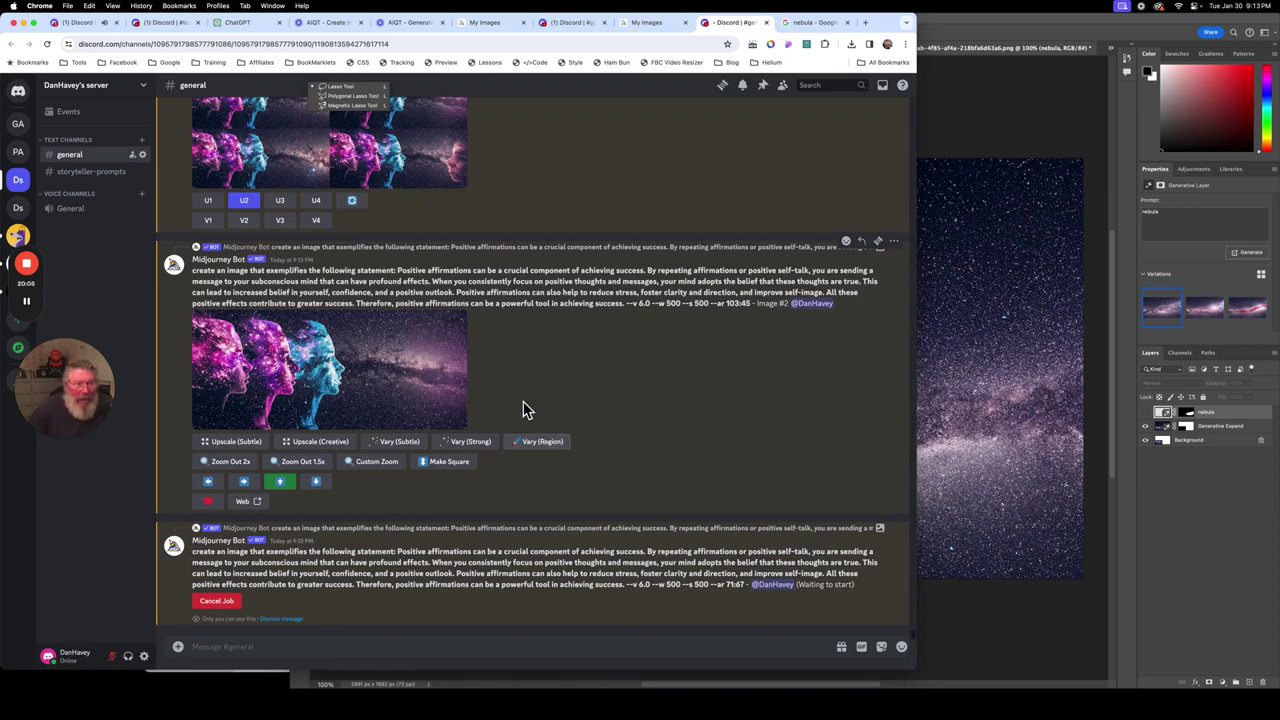
mouse_move(28, 314)
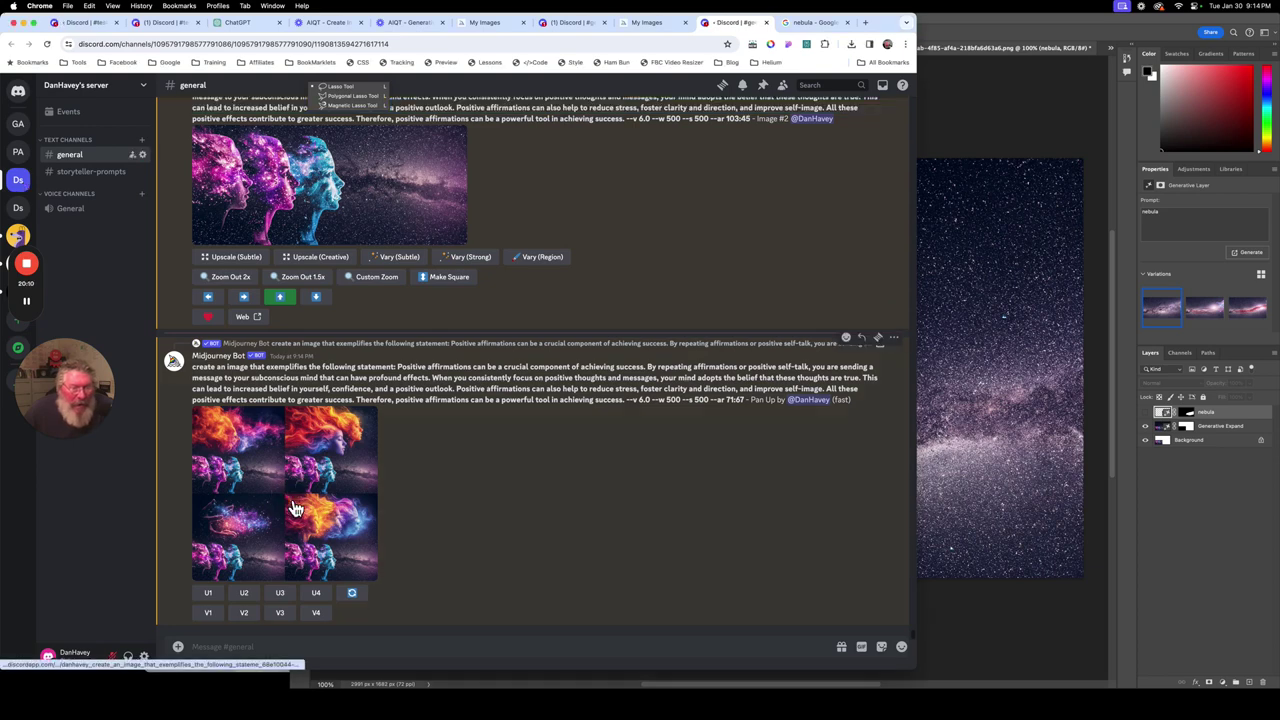
left_click(296, 510)
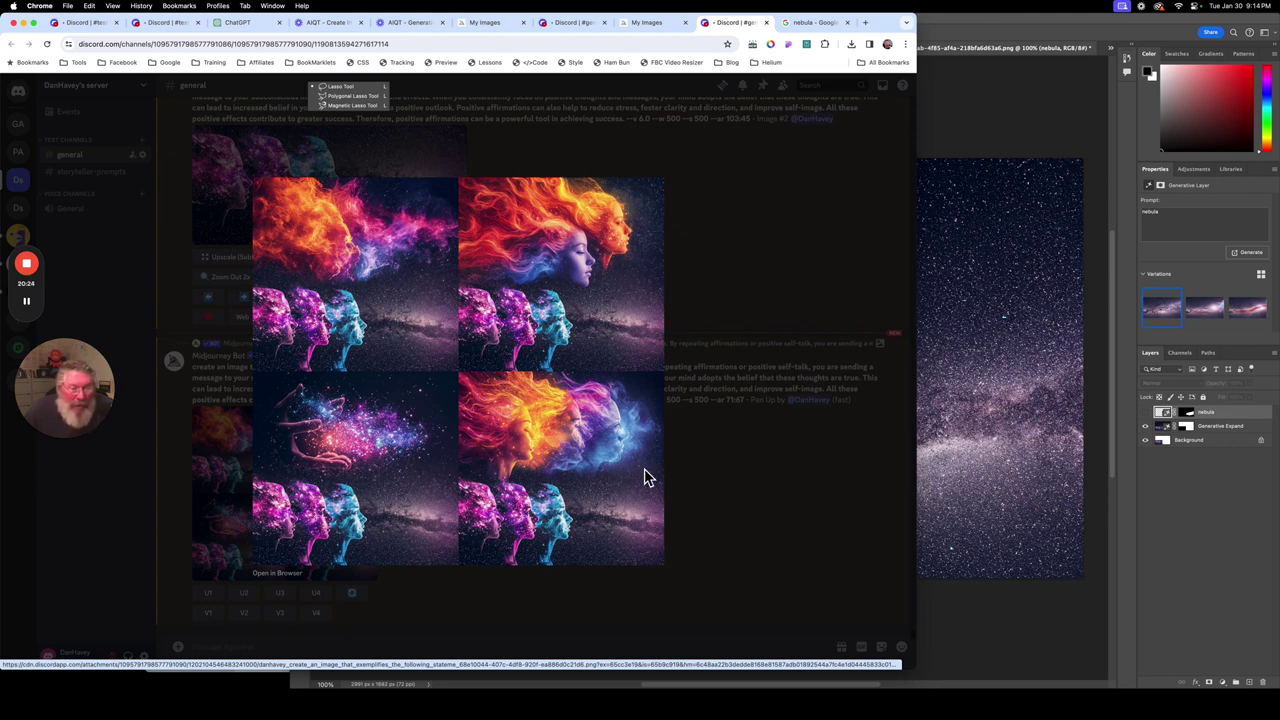
left_click(726, 464)
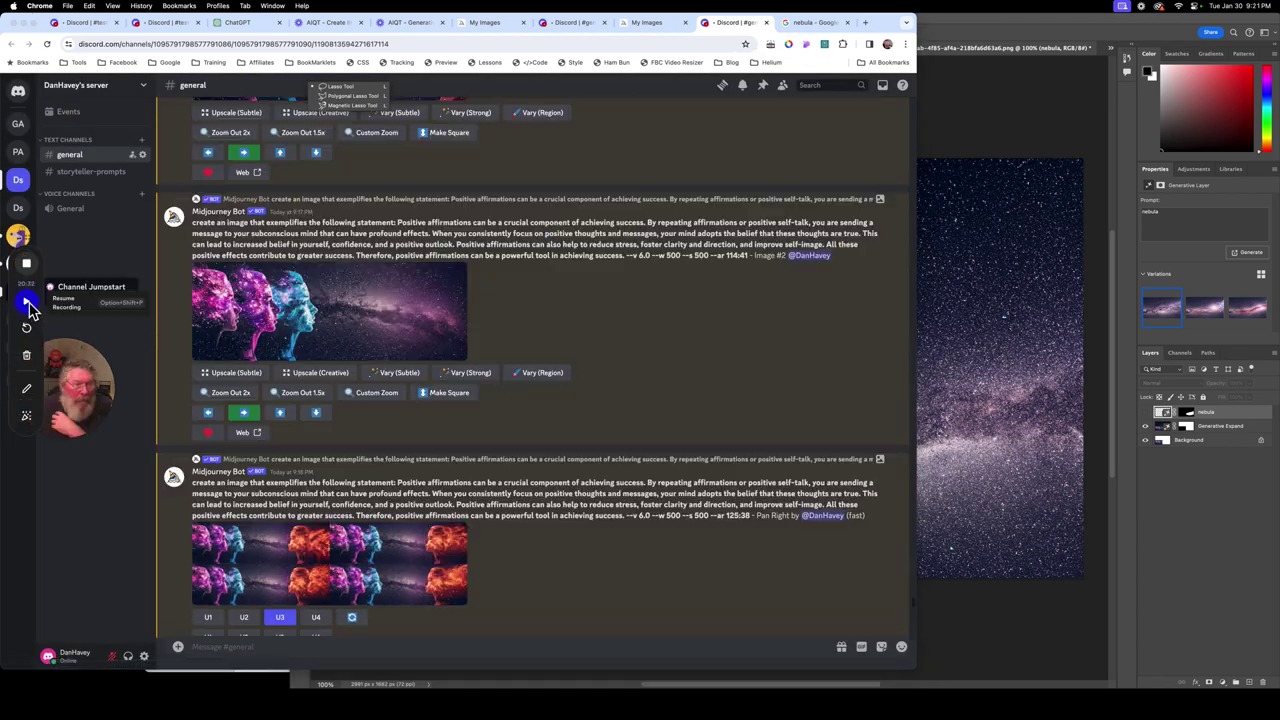
left_click(27, 304)
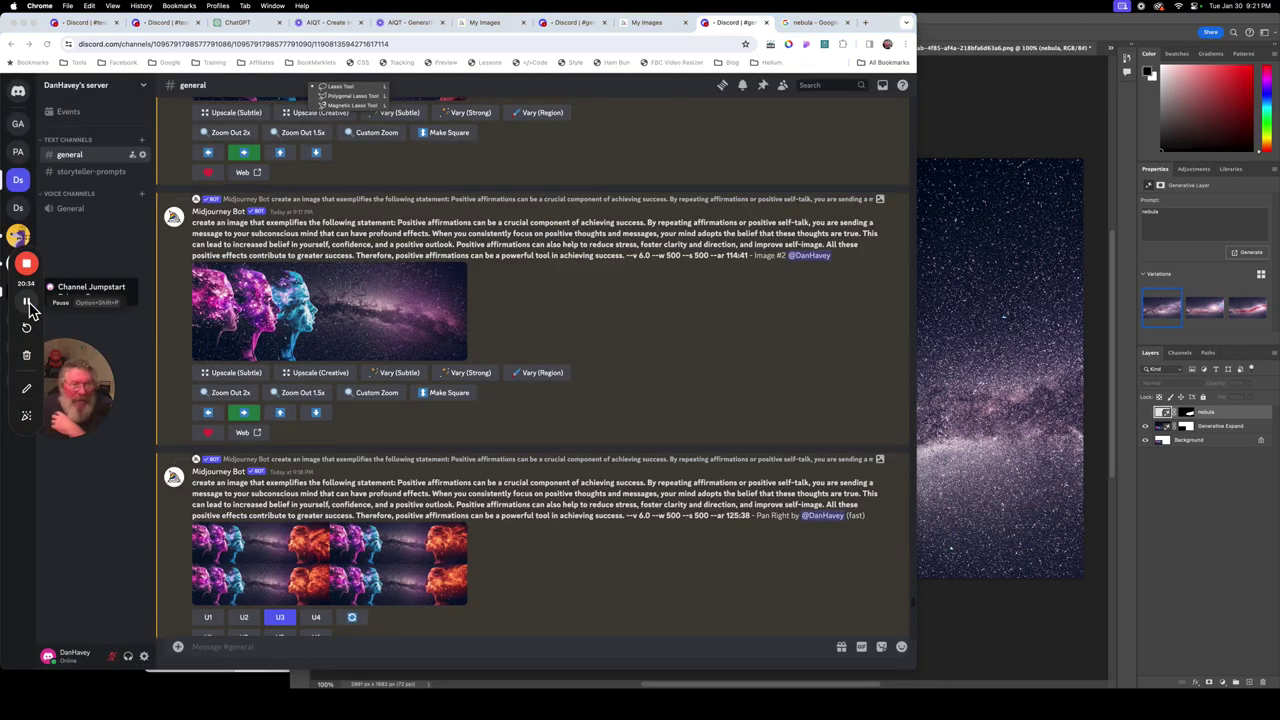
Enlarge the Pan Up grid again for comparison, then close it.
scroll(626, 385, "up", 5)
scroll(626, 389, "up", 8)
scroll(626, 389, "up", 5)
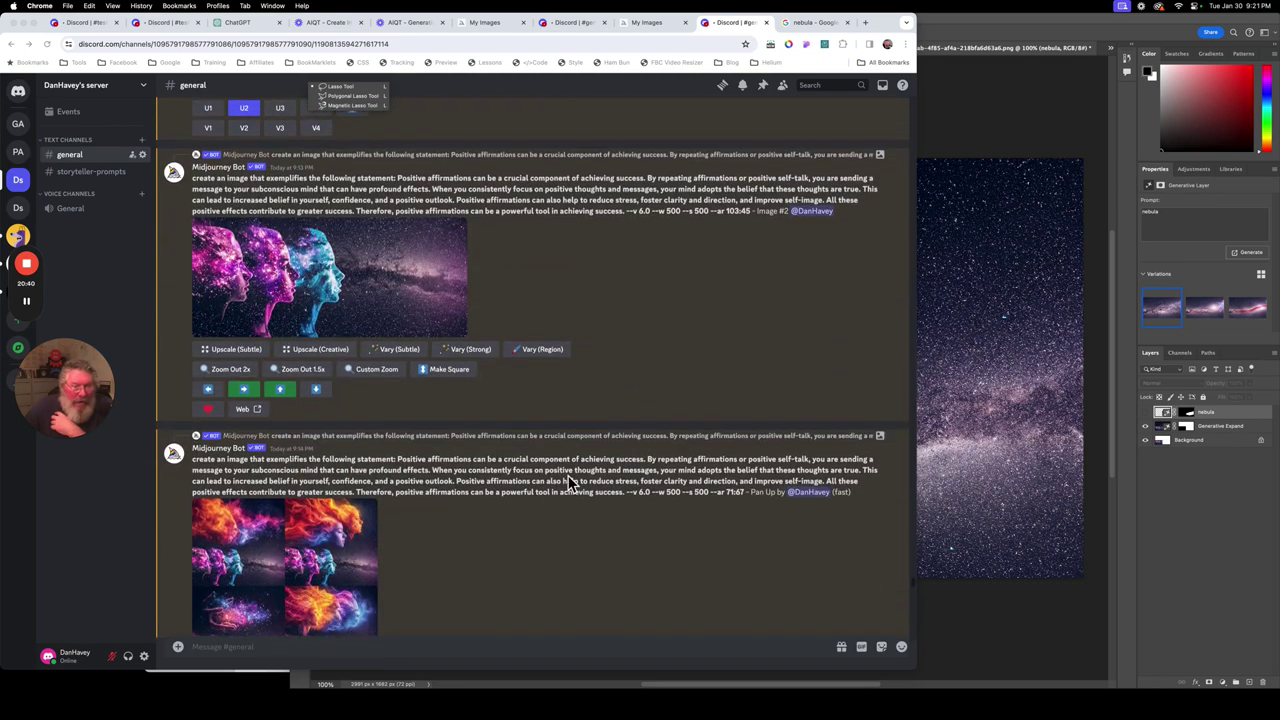
scroll(555, 480, "down", 2)
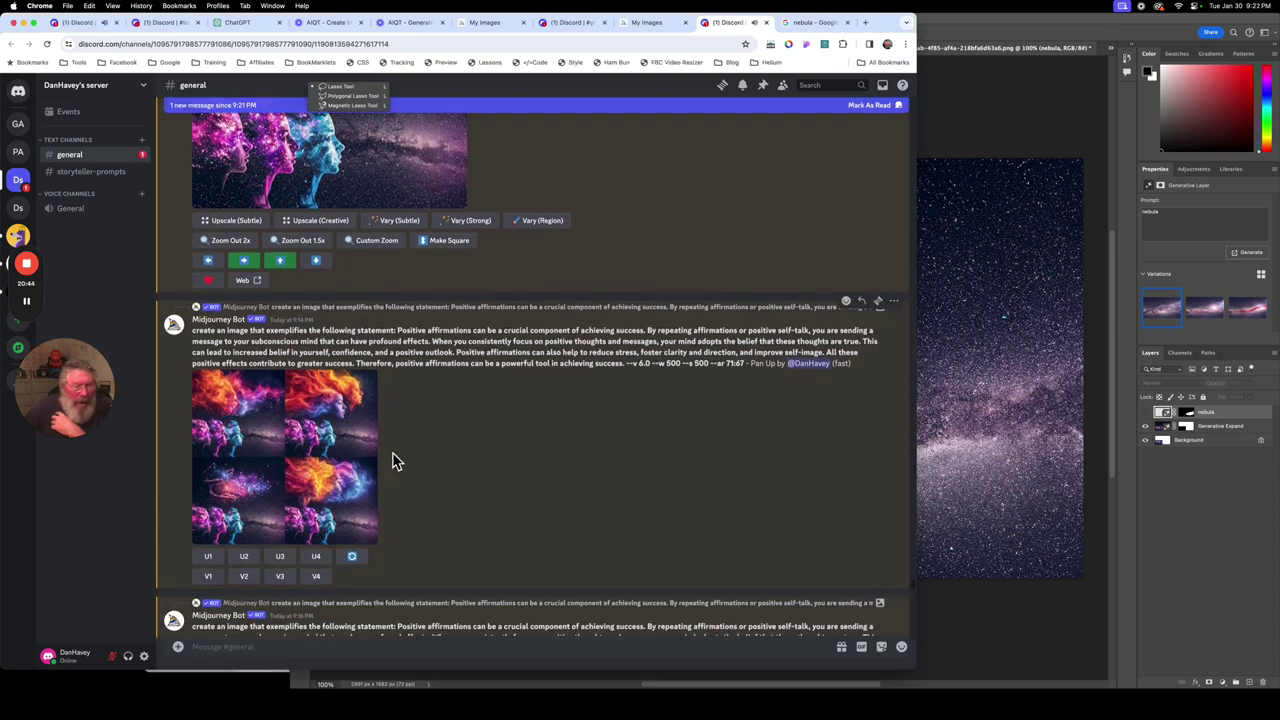
left_click(292, 468)
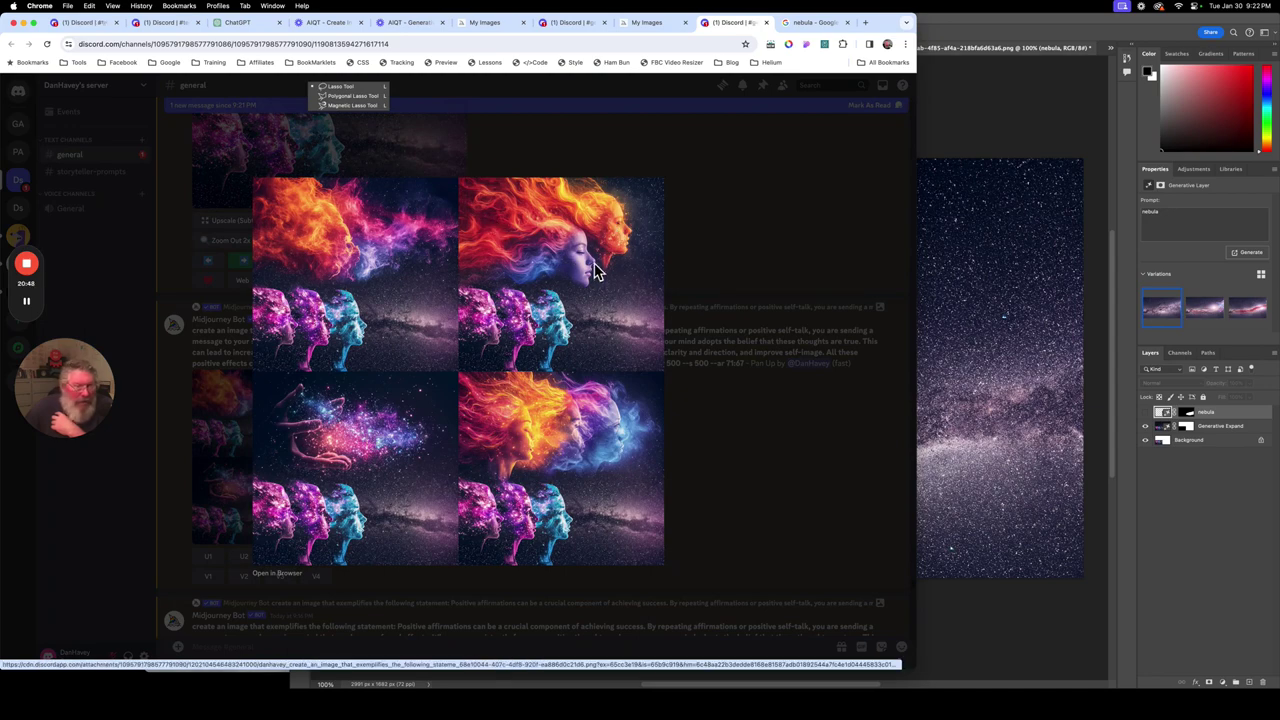
left_click(740, 437)
Enlarge and close two Pan Right result grids, including the one with orange faces.
scroll(630, 438, "down", 2)
scroll(630, 438, "down", 2)
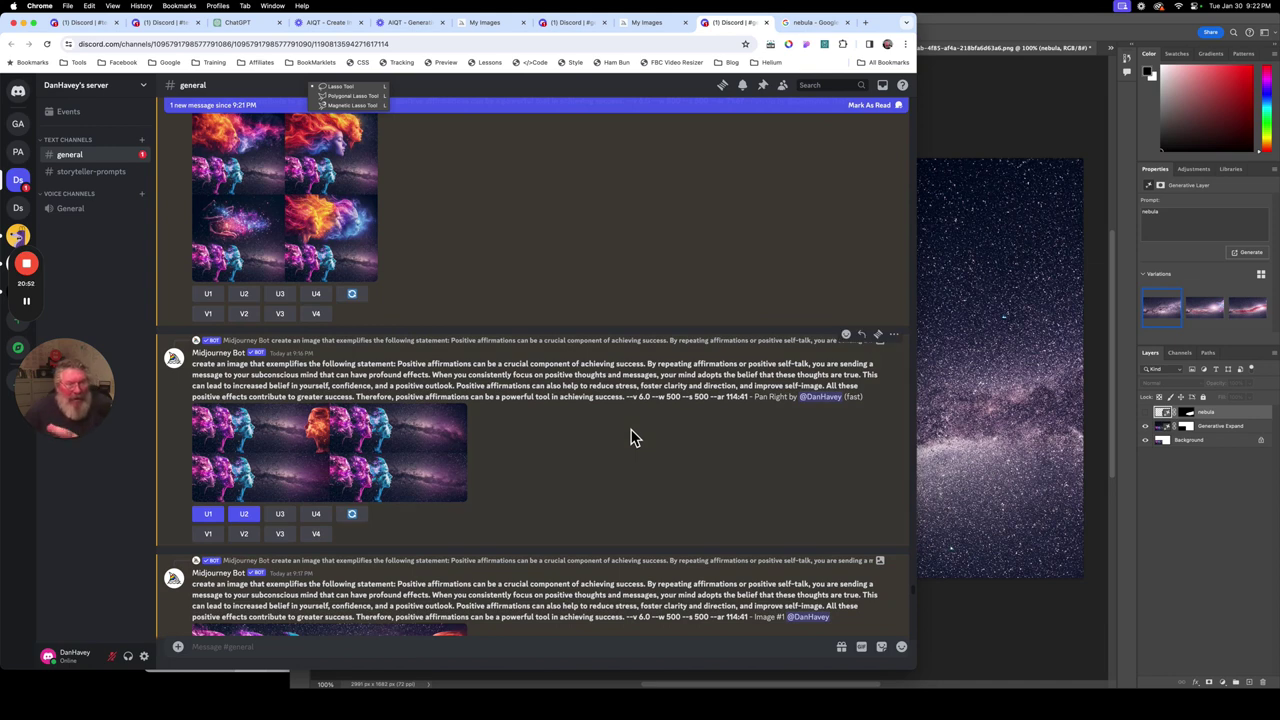
left_click(327, 453)
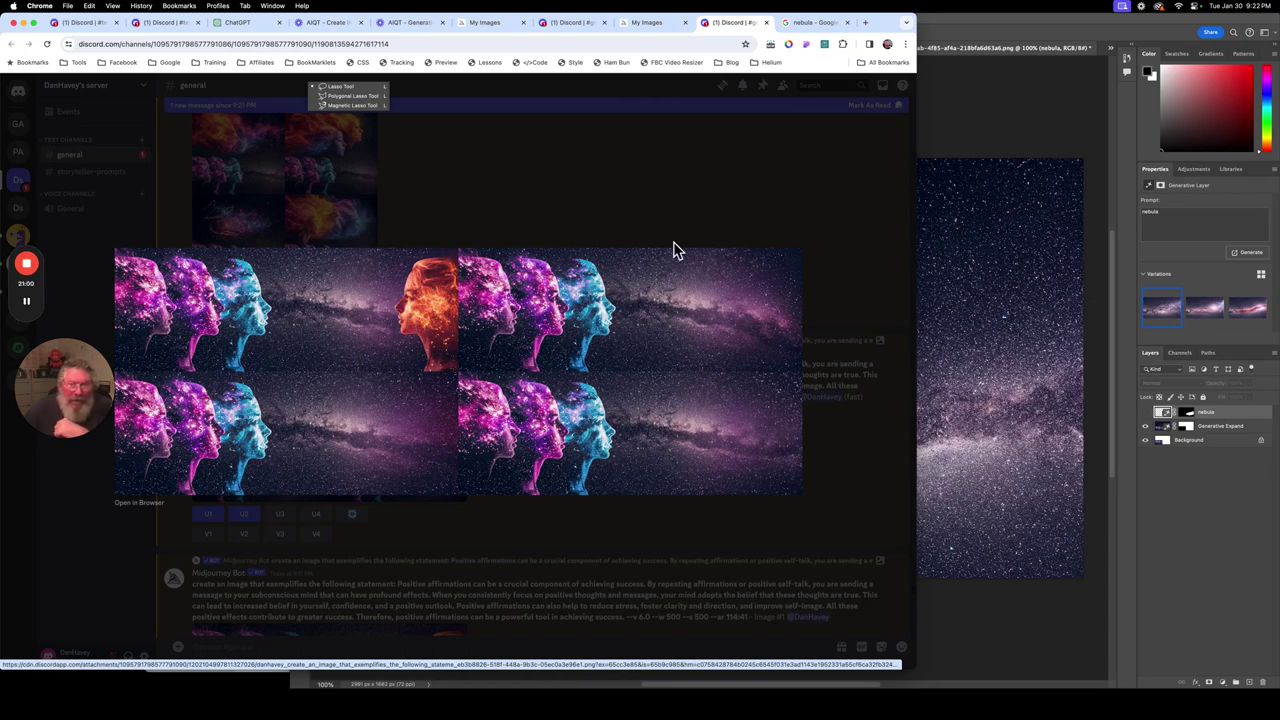
left_click(838, 277)
scroll(676, 334, "down", 5)
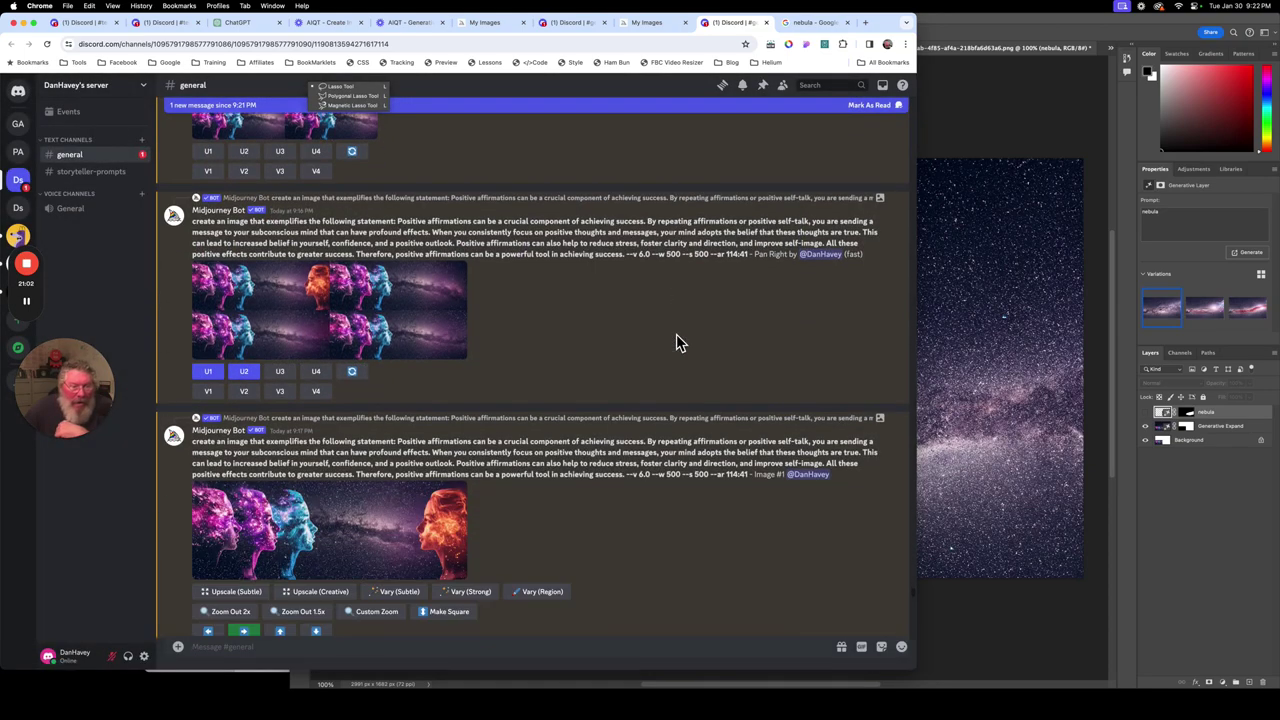
scroll(676, 334, "down", 5)
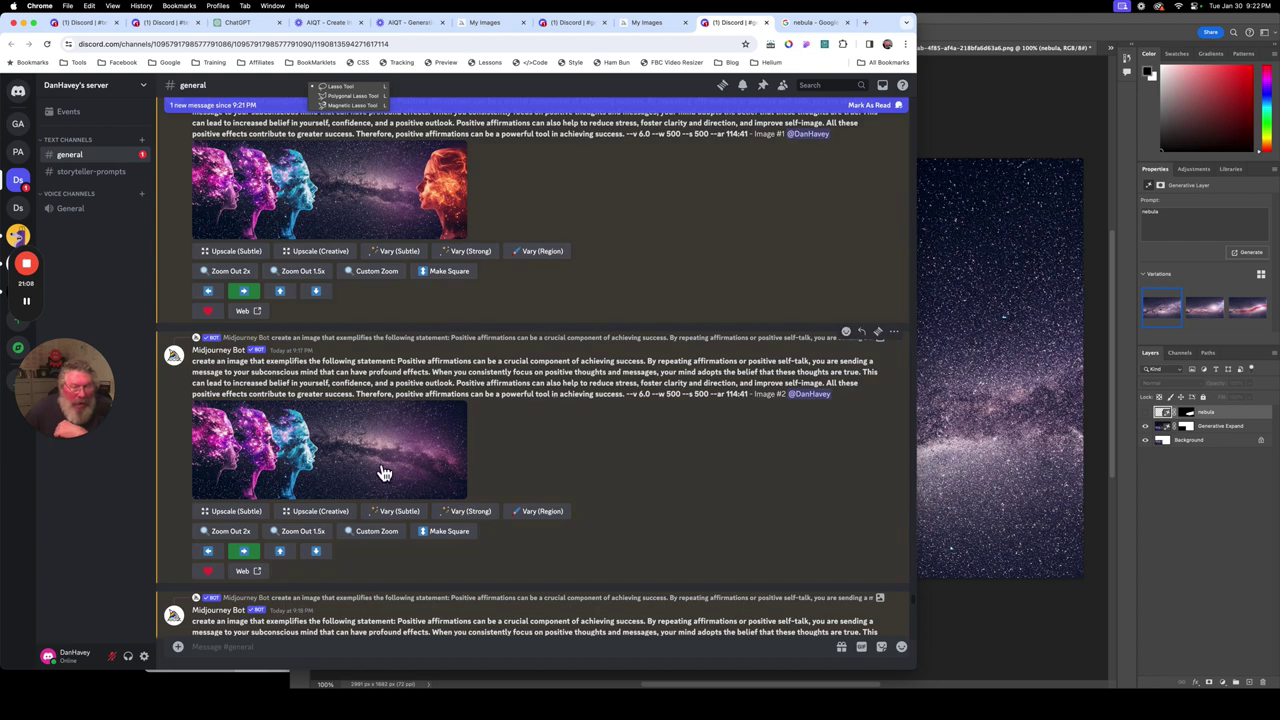
scroll(400, 465, "up", 5)
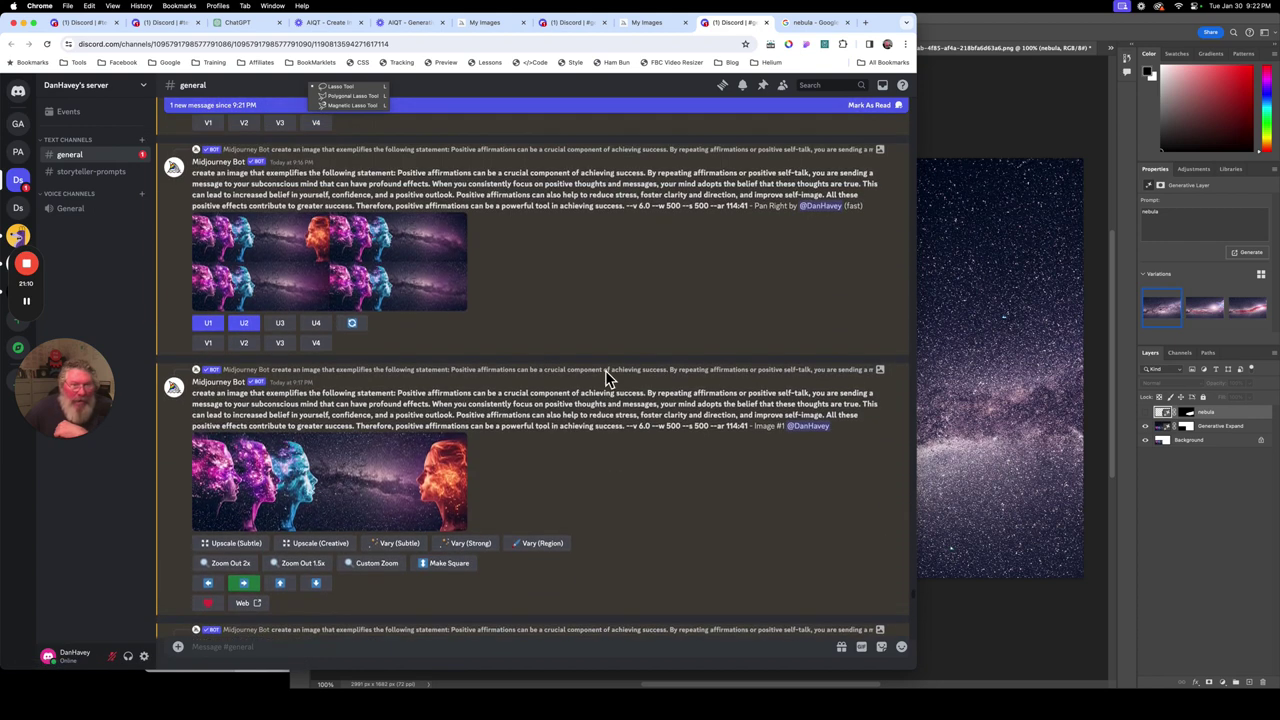
scroll(586, 486, "down", 5)
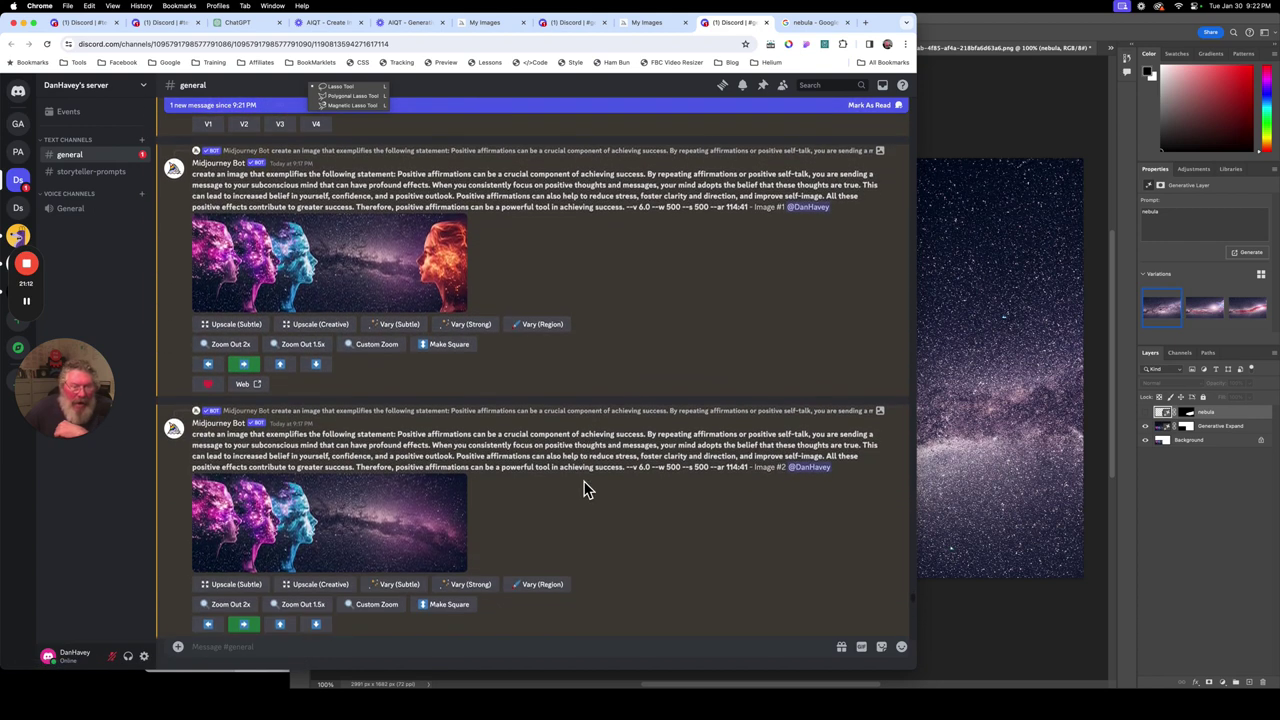
scroll(530, 453, "down", 3)
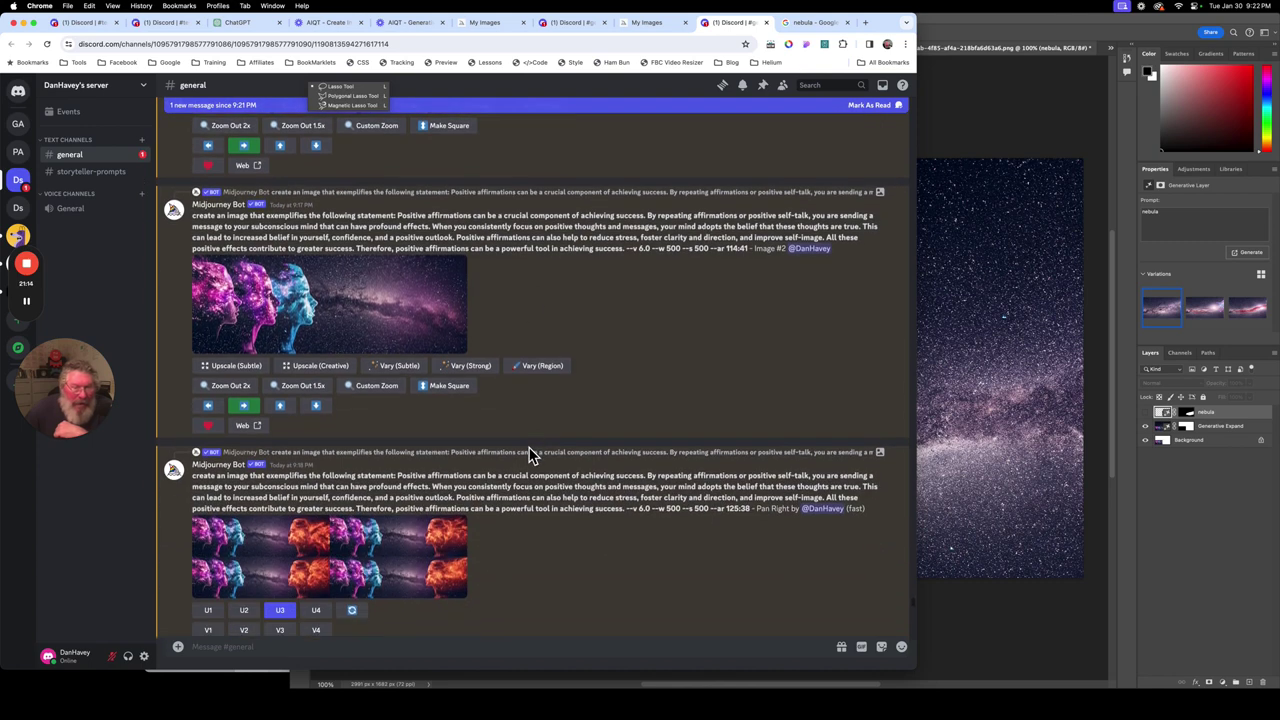
scroll(530, 453, "down", 3)
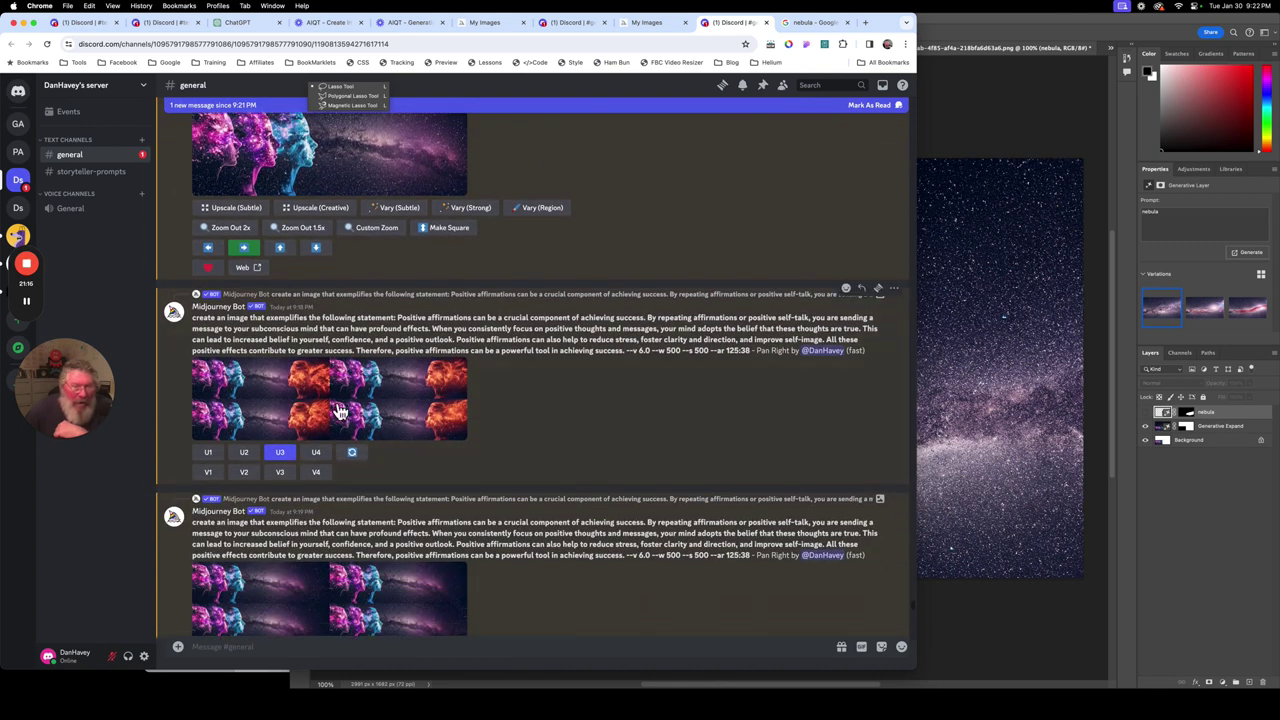
left_click(331, 399)
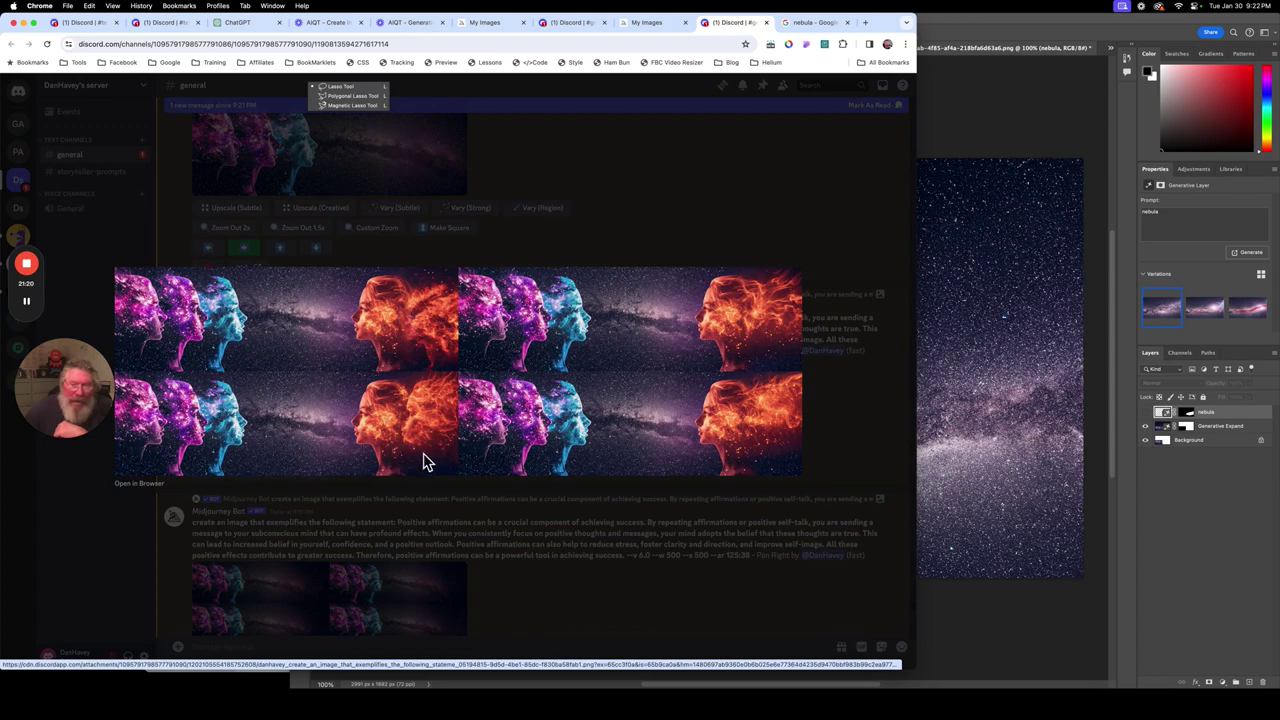
left_click(851, 437)
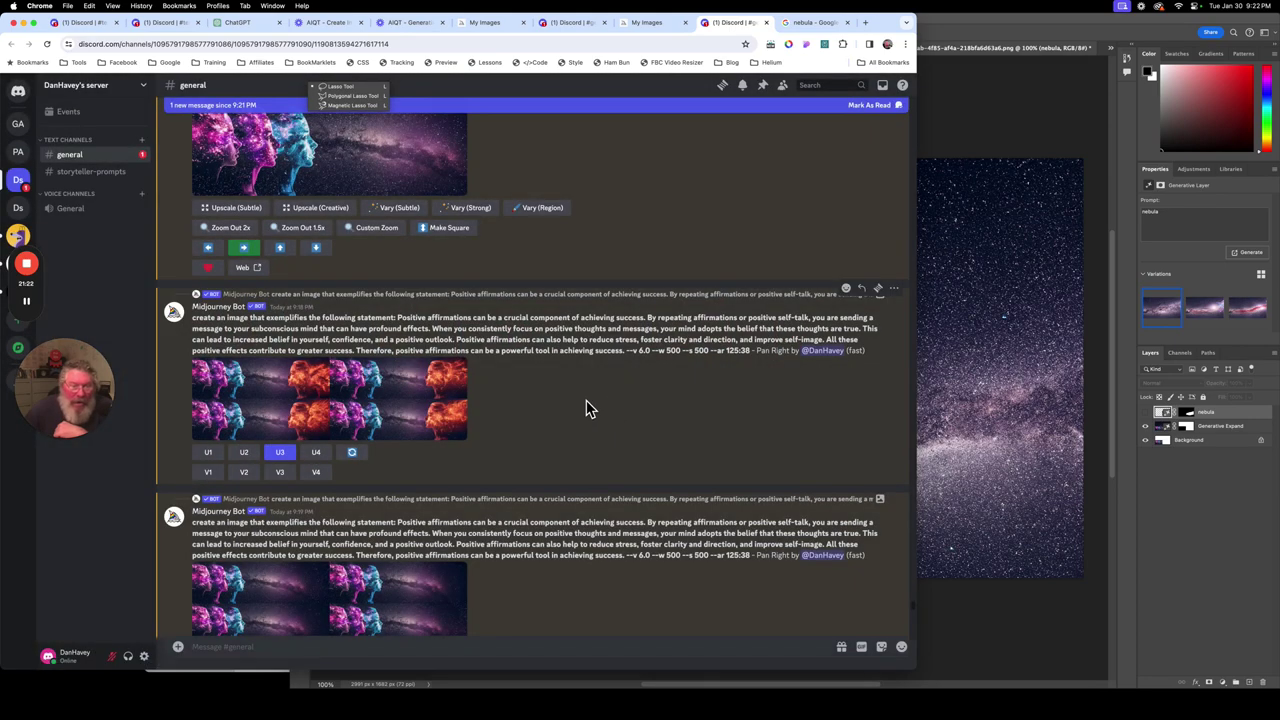
Review the next Pan Right grid, then enlarge the Pan Up grid of four results.
scroll(586, 400, "down", 2)
scroll(586, 400, "down", 3)
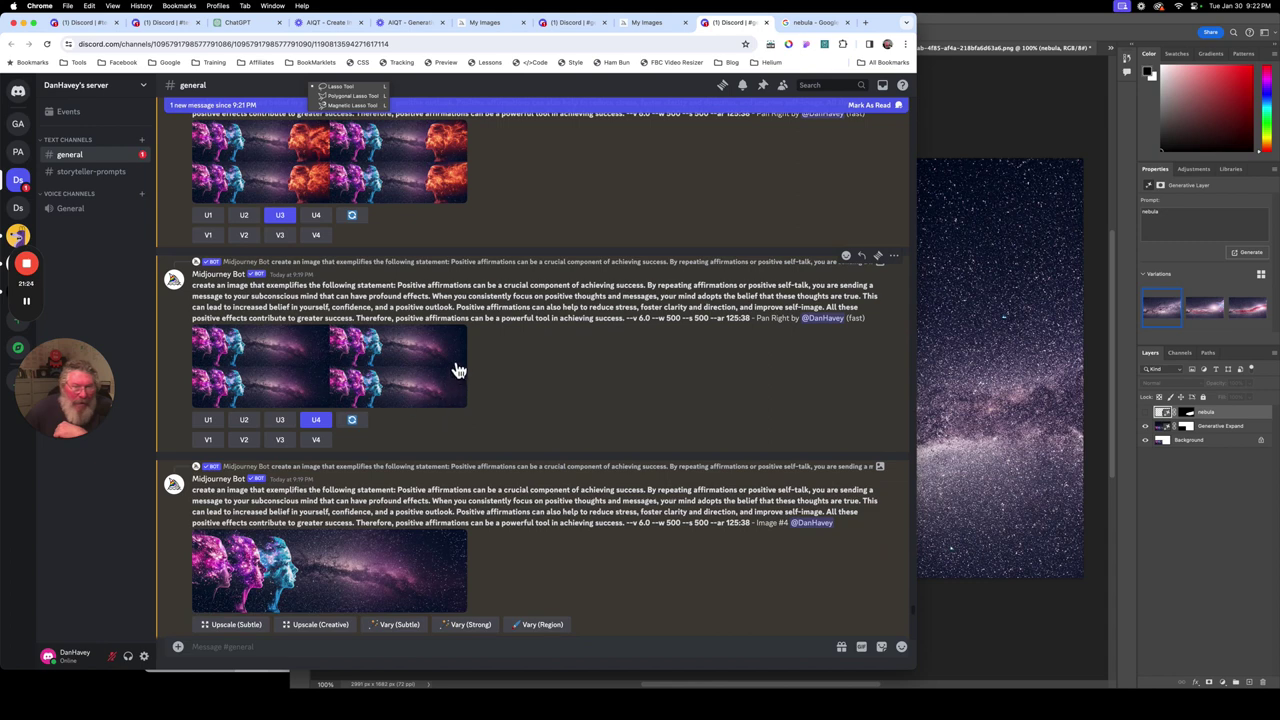
left_click(332, 382)
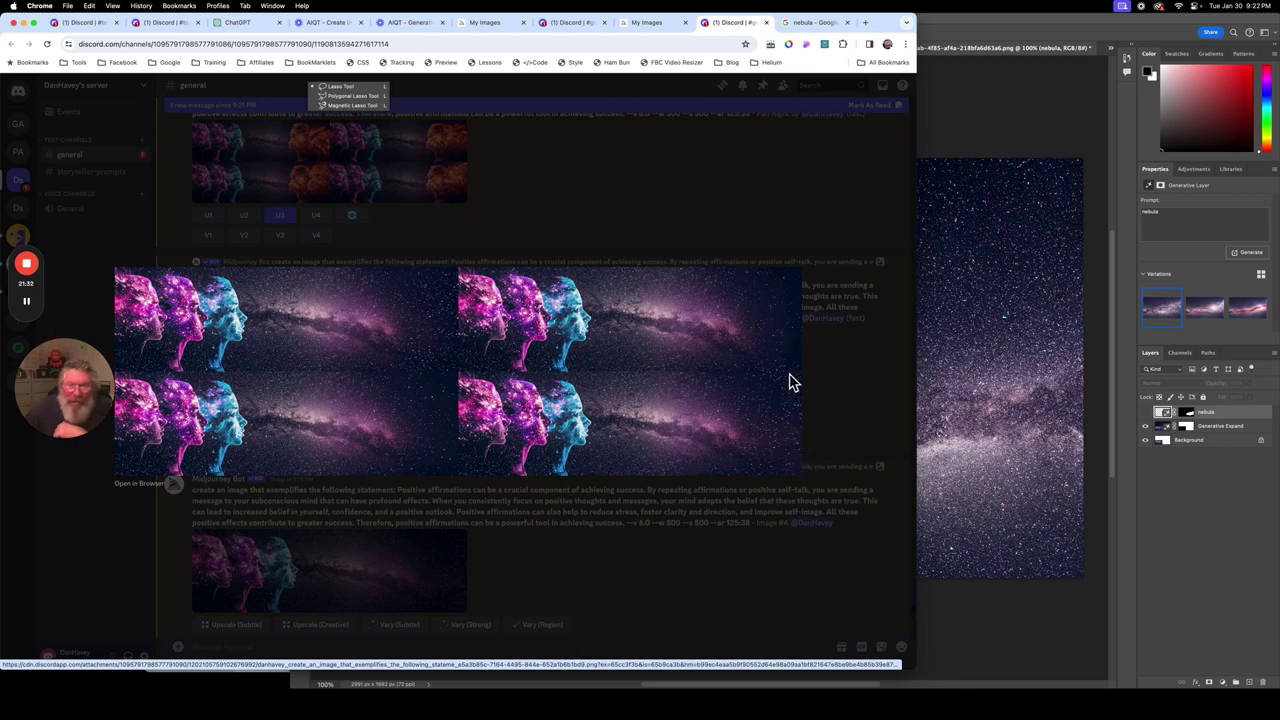
left_click(840, 384)
scroll(760, 382, "down", 5)
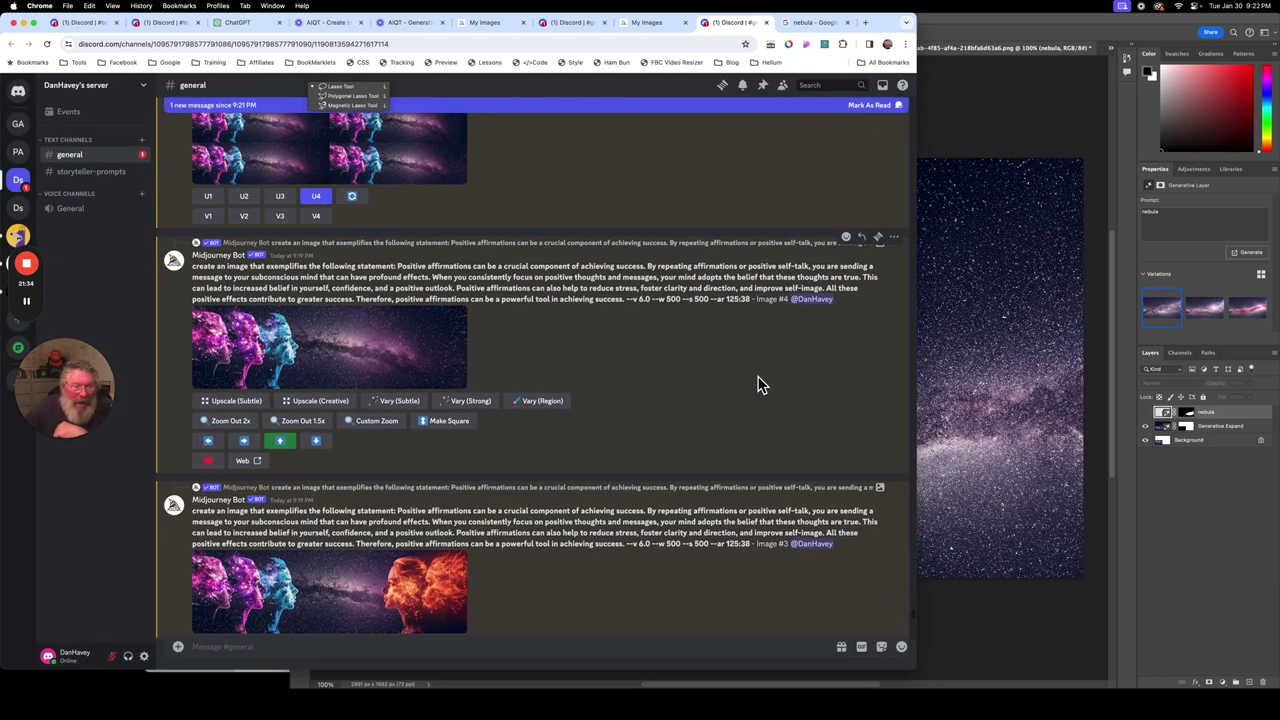
scroll(760, 384, "down", 1)
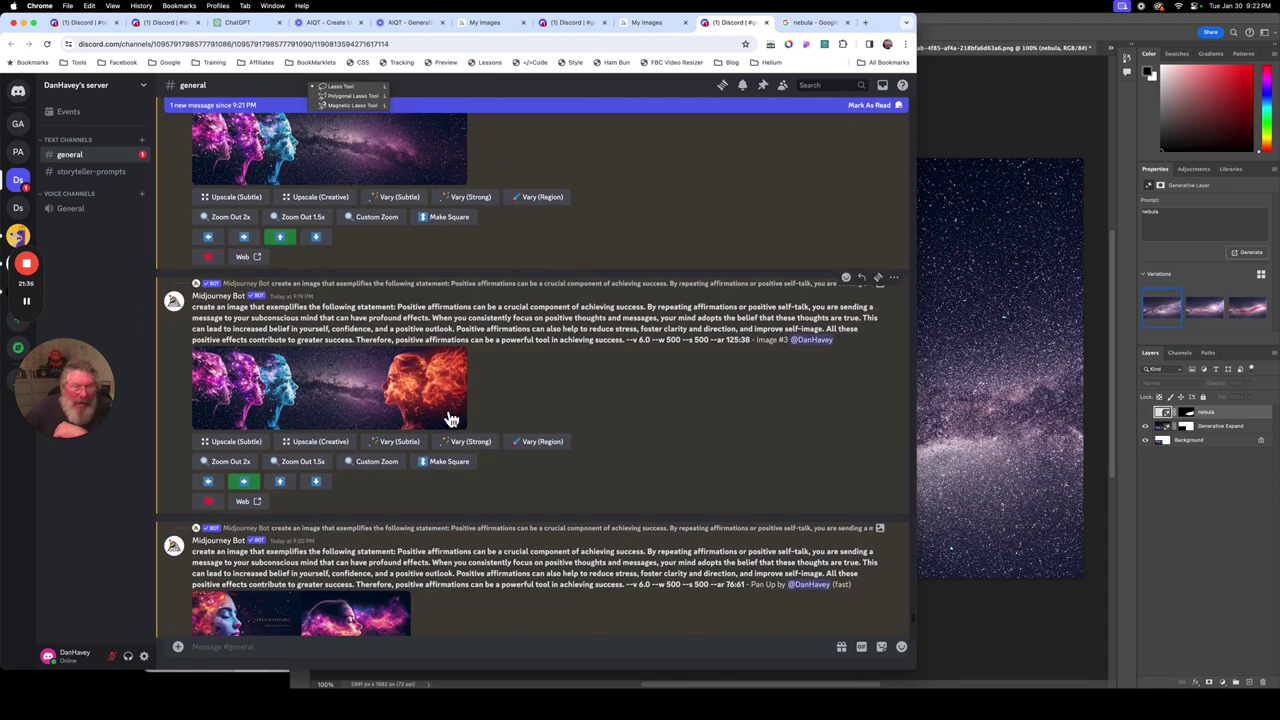
scroll(520, 360, "down", 2)
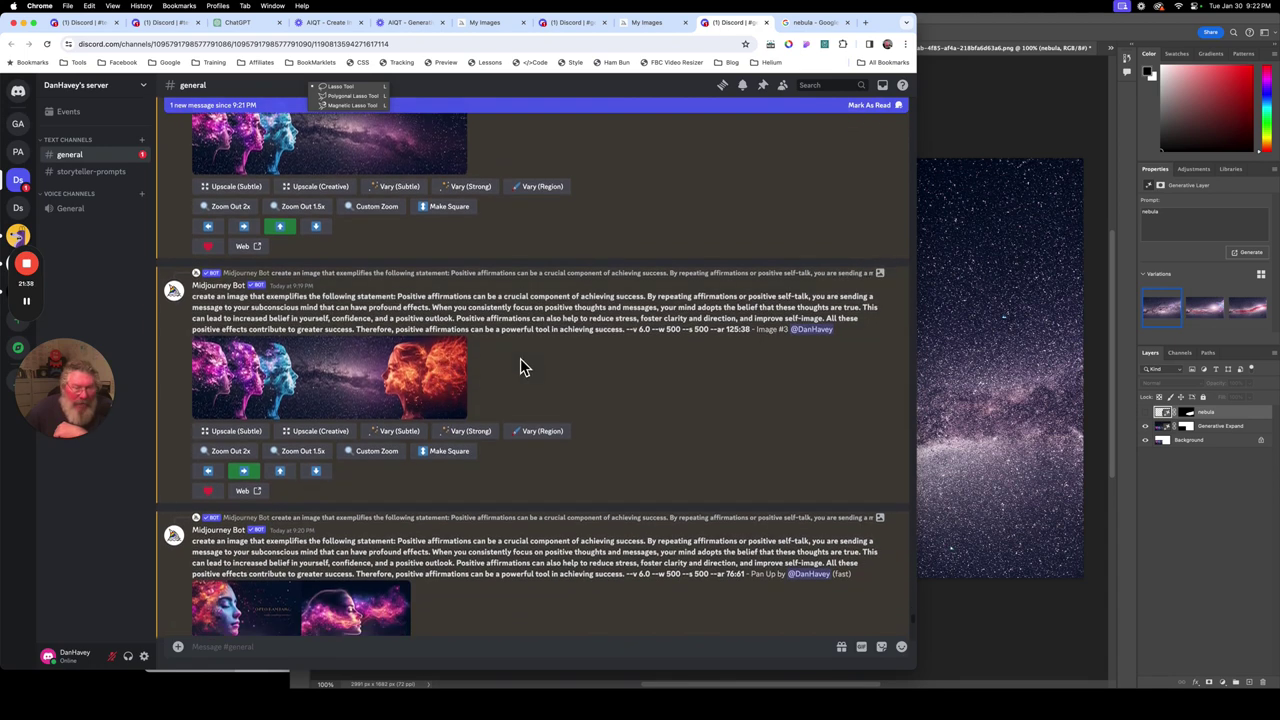
scroll(520, 360, "down", 1)
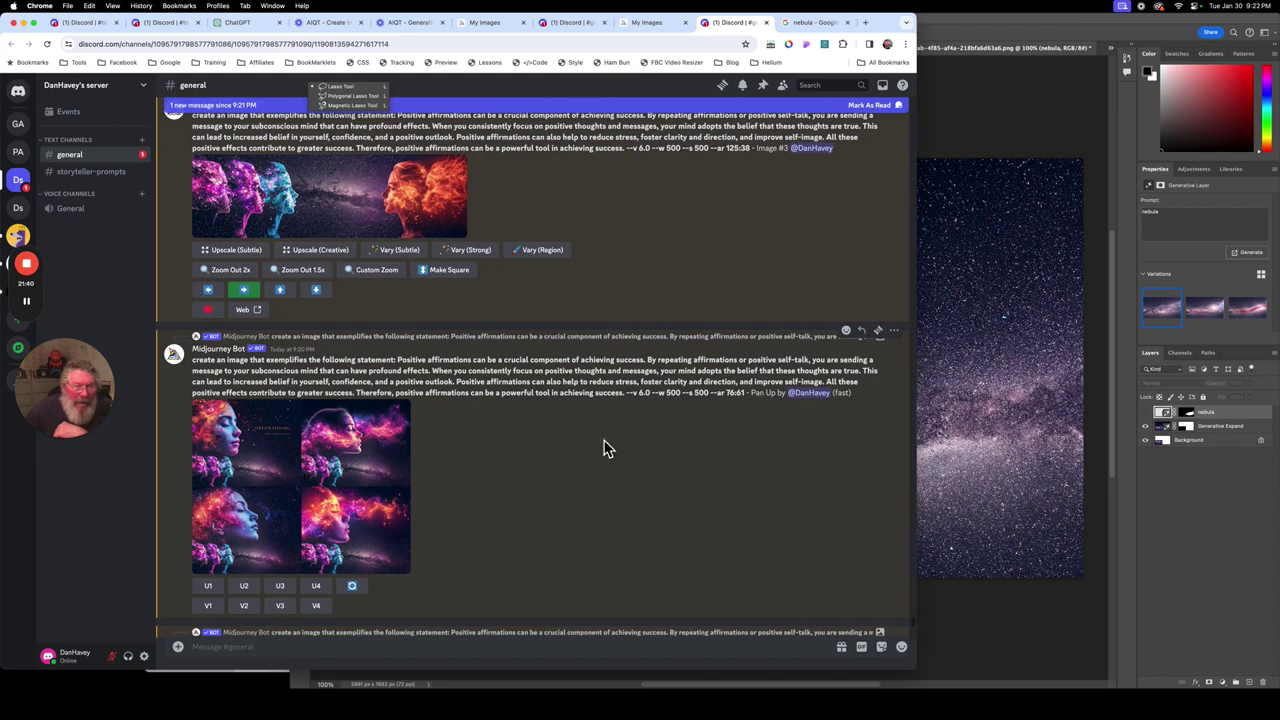
scroll(640, 380, "up", 3)
scroll(561, 399, "down", 4)
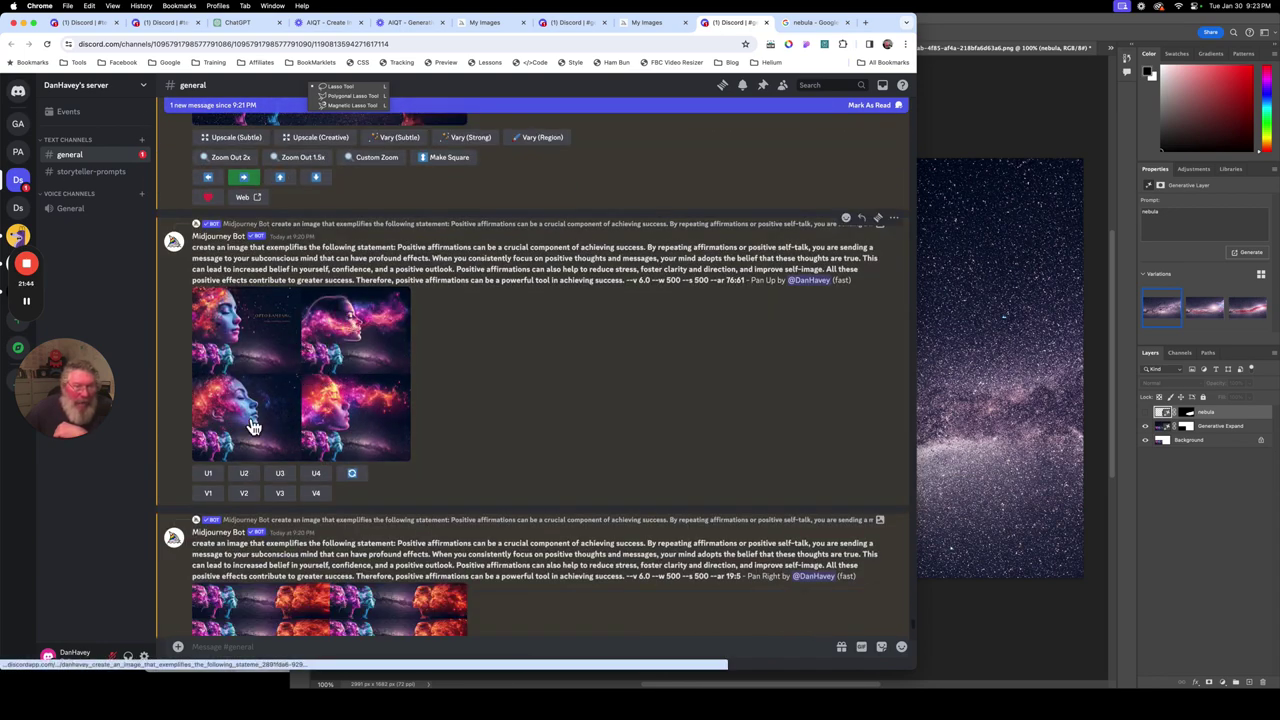
left_click(296, 382)
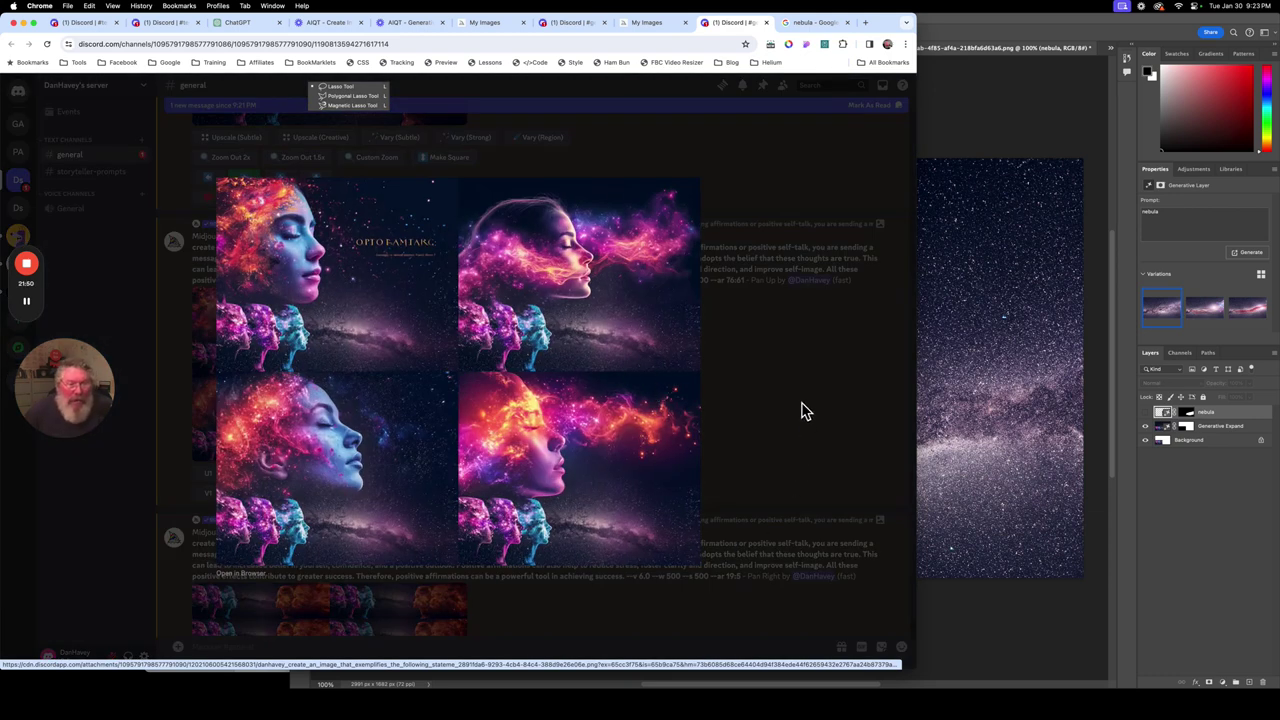
Close the enlarged Pan Up grid and inspect the newest Pan Right grid at --ar 142:33.
left_click(800, 407)
scroll(715, 437, "down", 5)
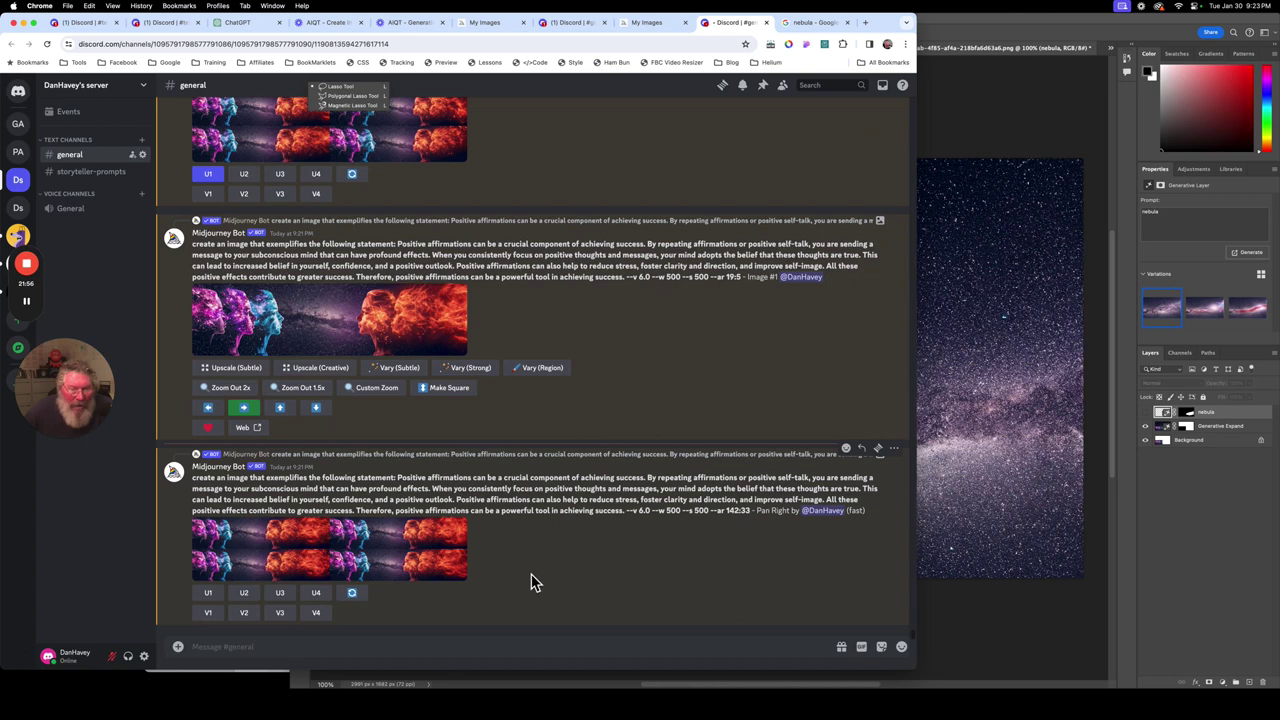
left_click(337, 553)
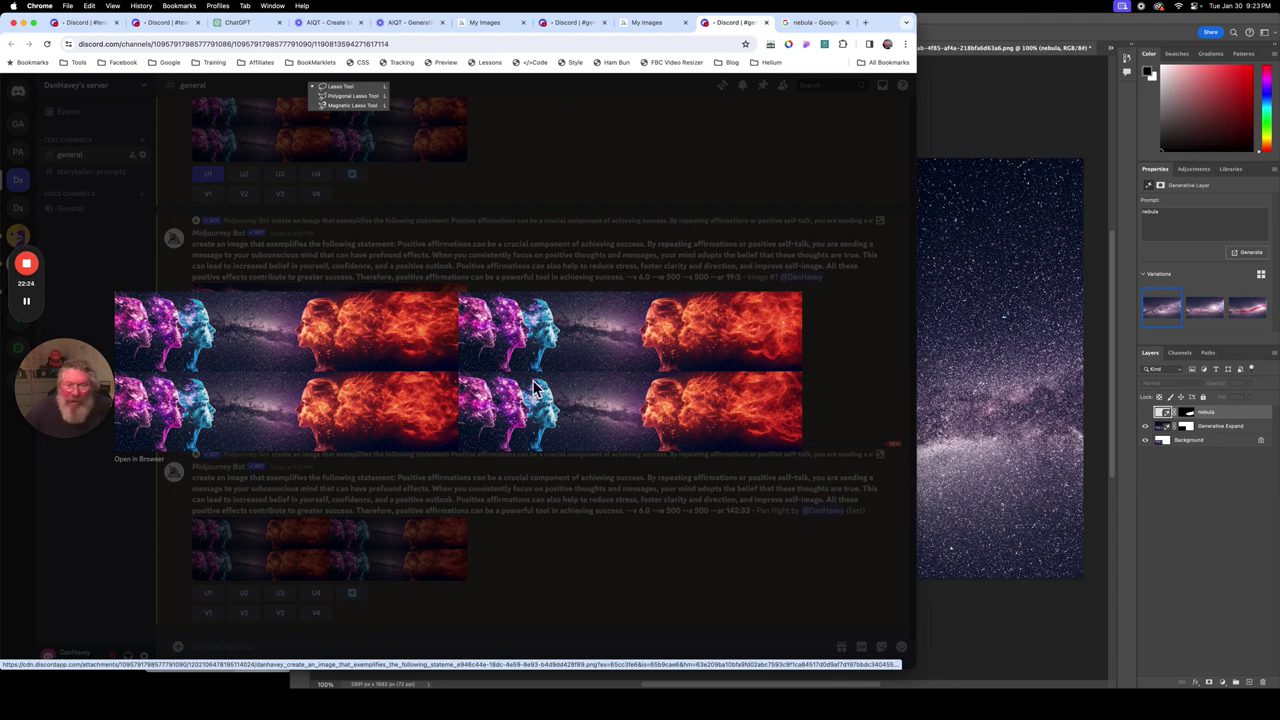
left_click(853, 337)
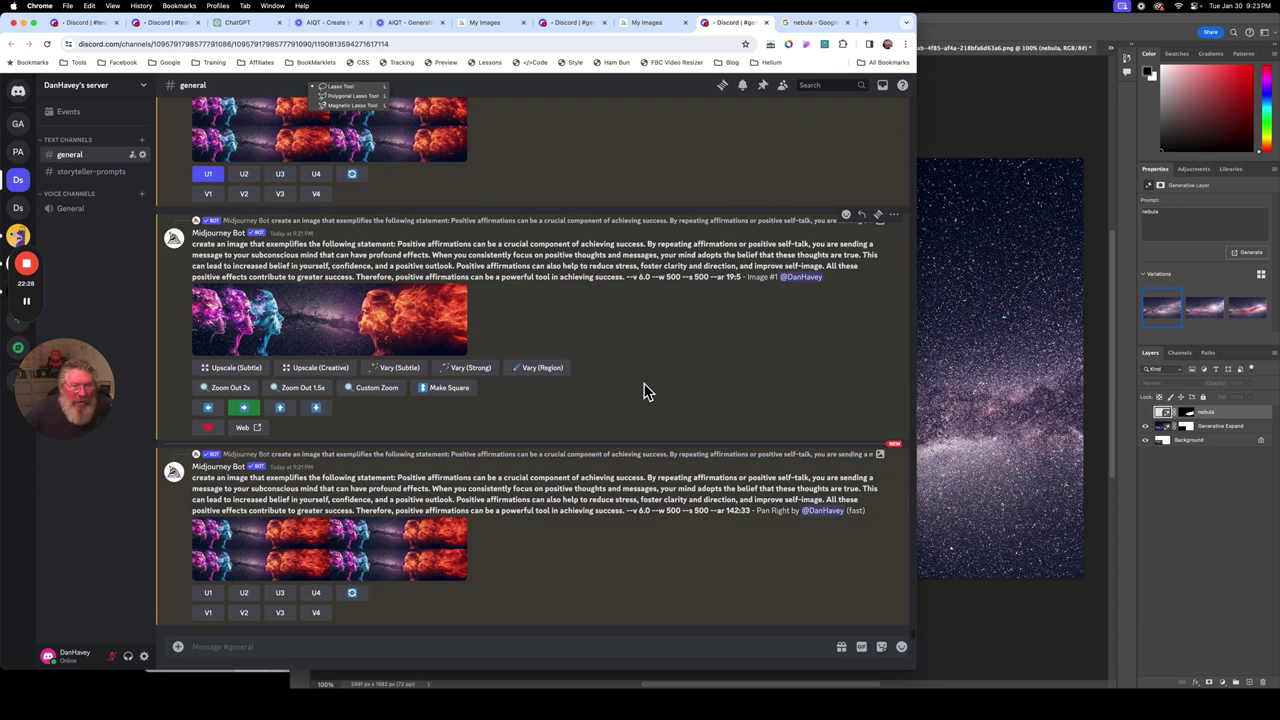
scroll(643, 391, "up", 5)
scroll(643, 391, "down", 5)
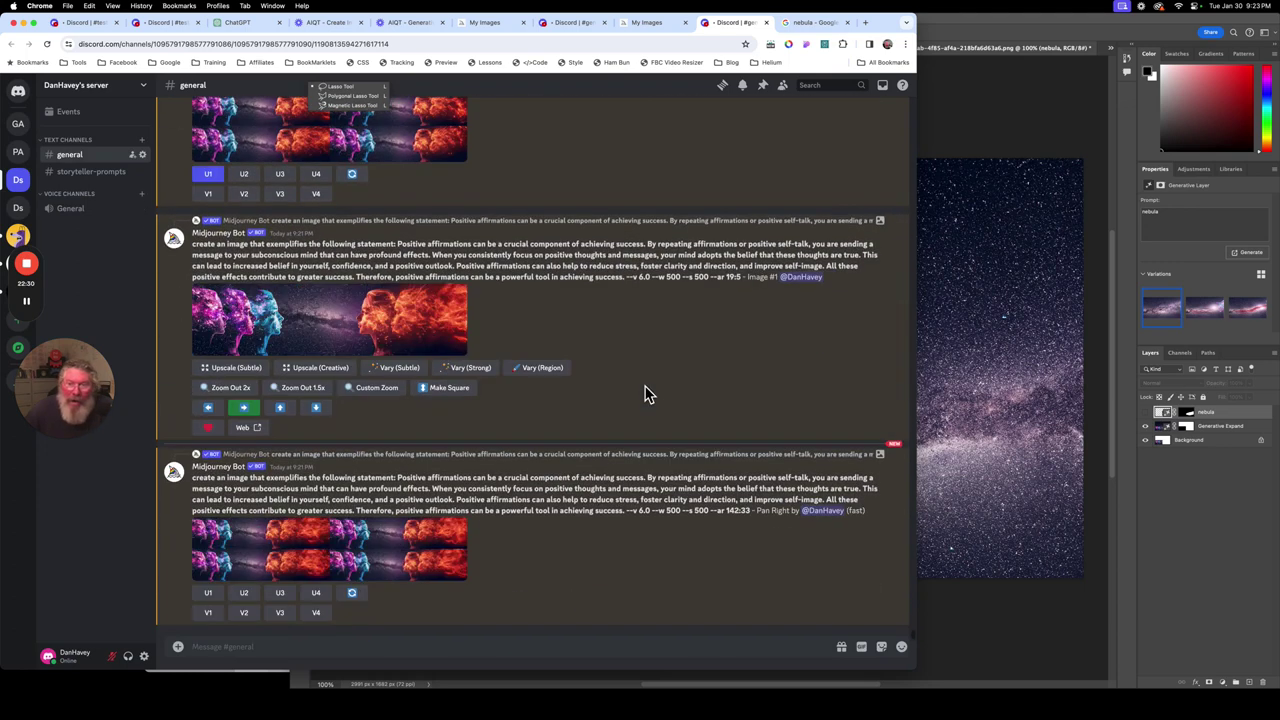